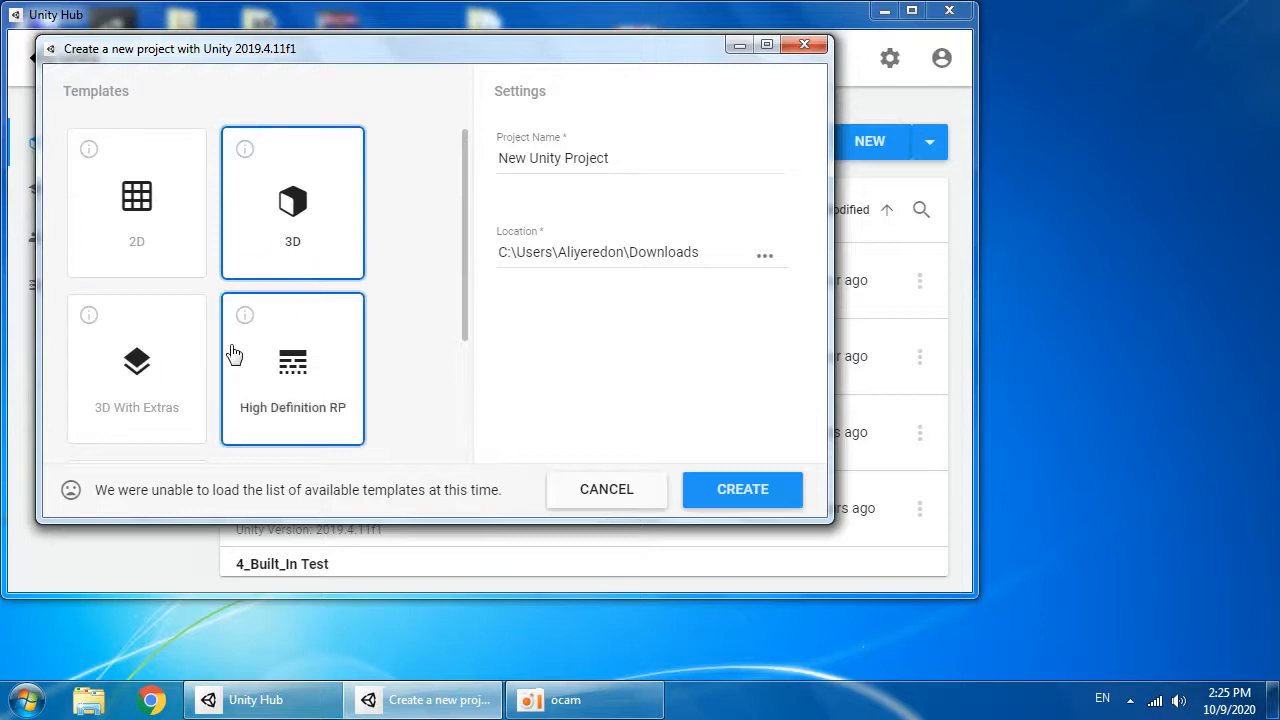
Step: Create a new 3D project named "Tutorial_HDRP_Import_Guide_" in the preset location
left_click(251, 403)
left_click(286, 238)
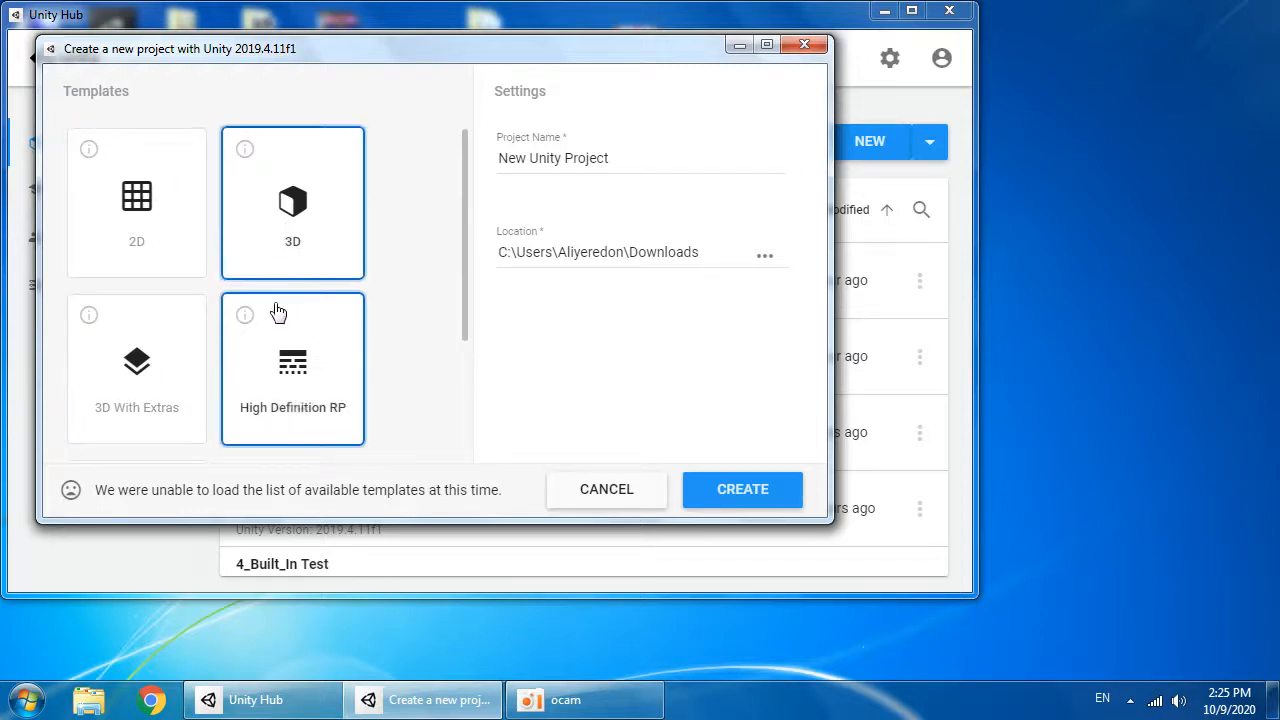
triple_click(563, 163)
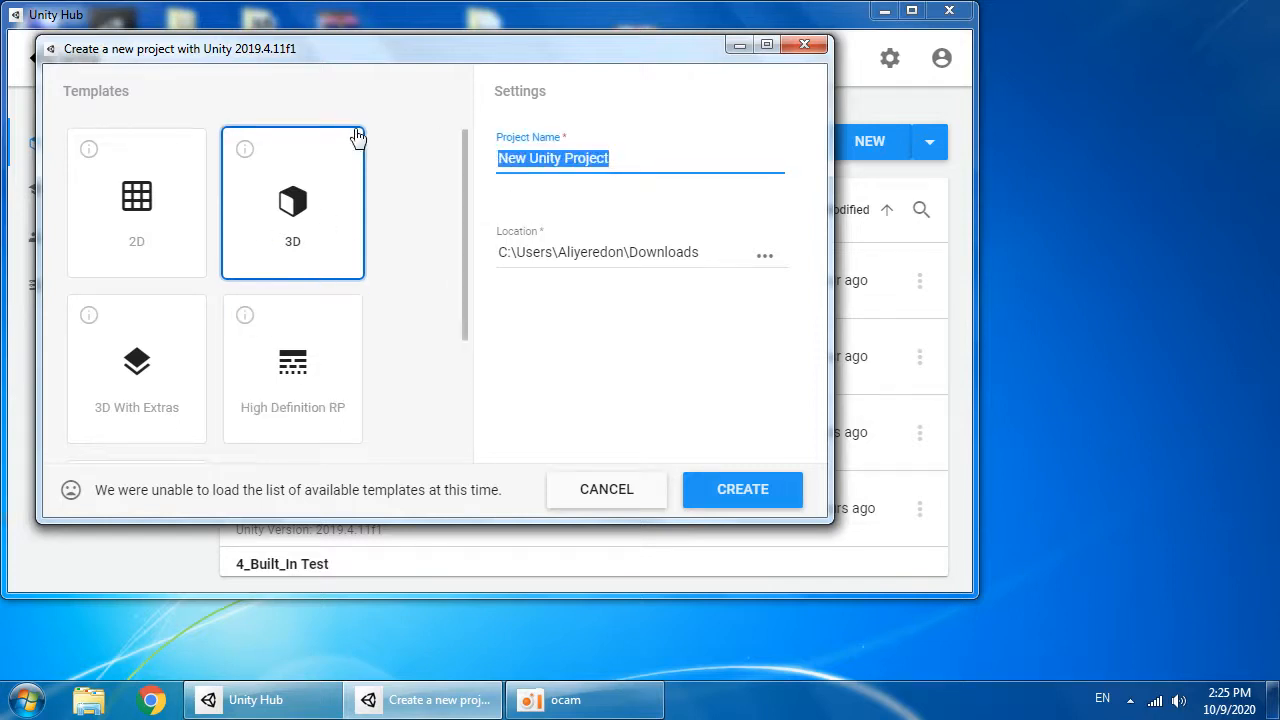
type("Tutorial_HDRP_Import_Guide_")
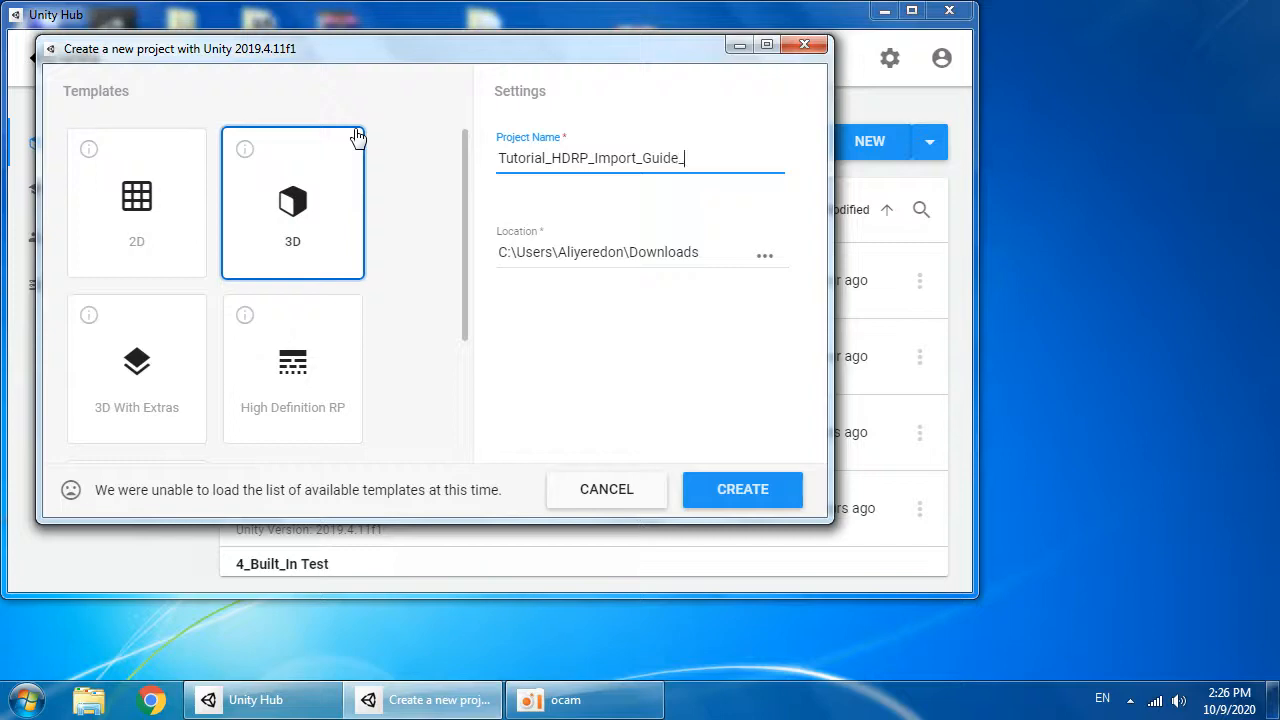
left_click(729, 490)
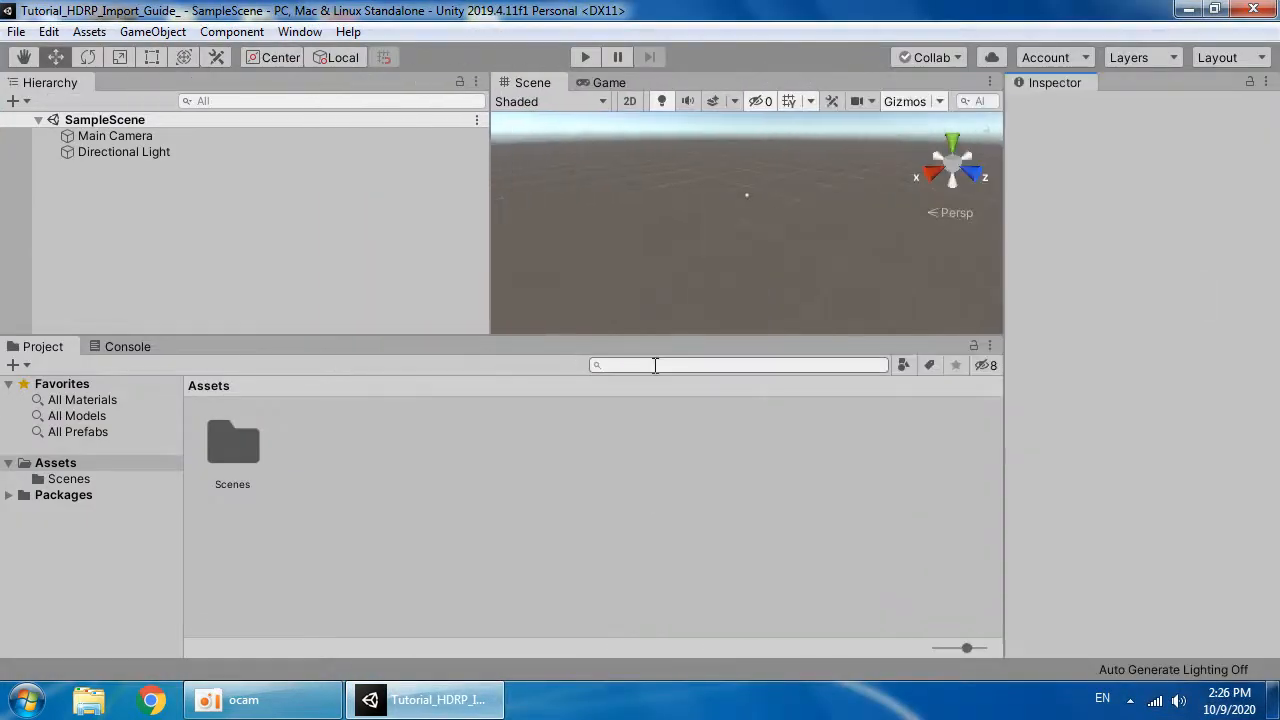
Step: Enlarge the Scene view within the editor layout and open the Package Manager
left_click_drag(643, 334, 520, 392)
left_click_drag(490, 262, 201, 230)
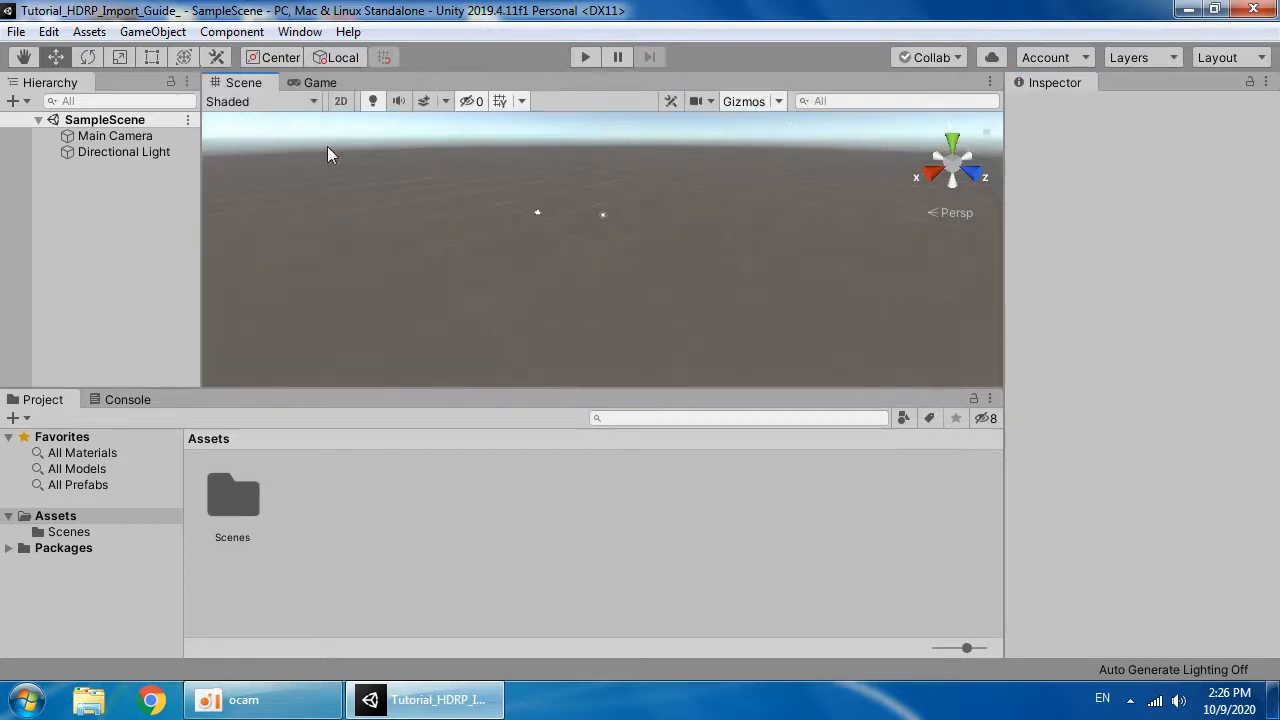
left_click(300, 31)
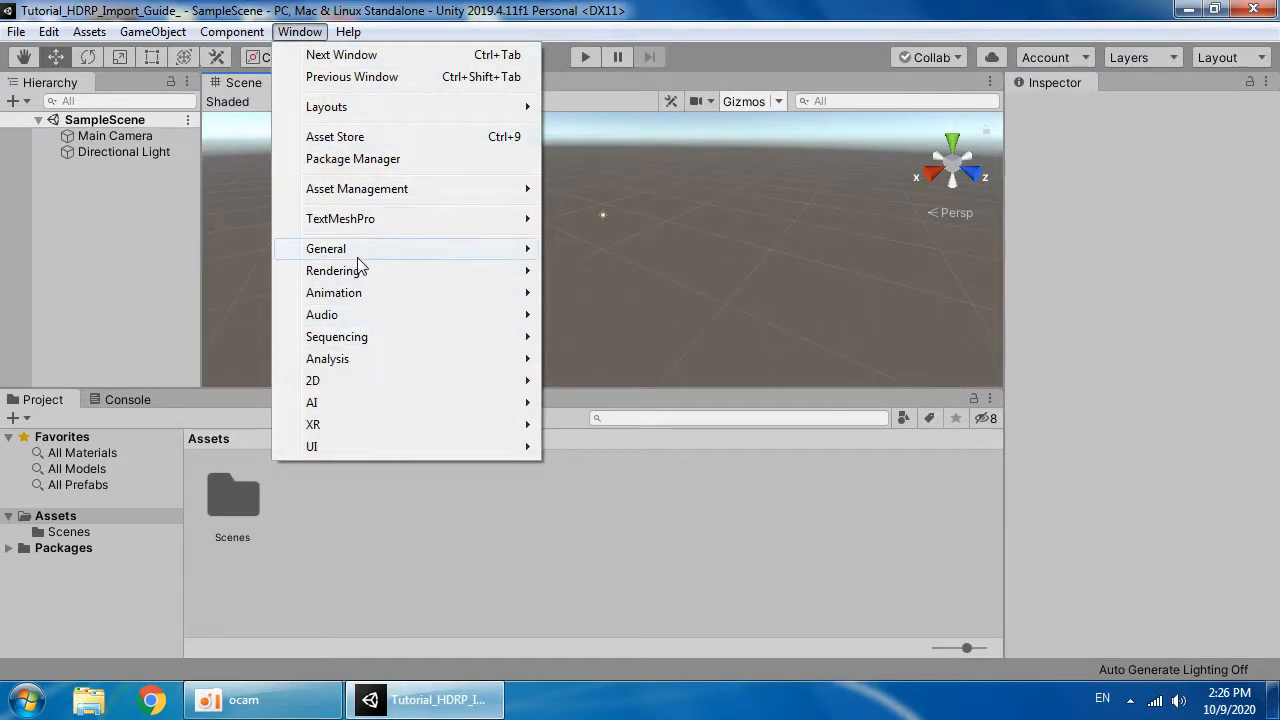
left_click(408, 160)
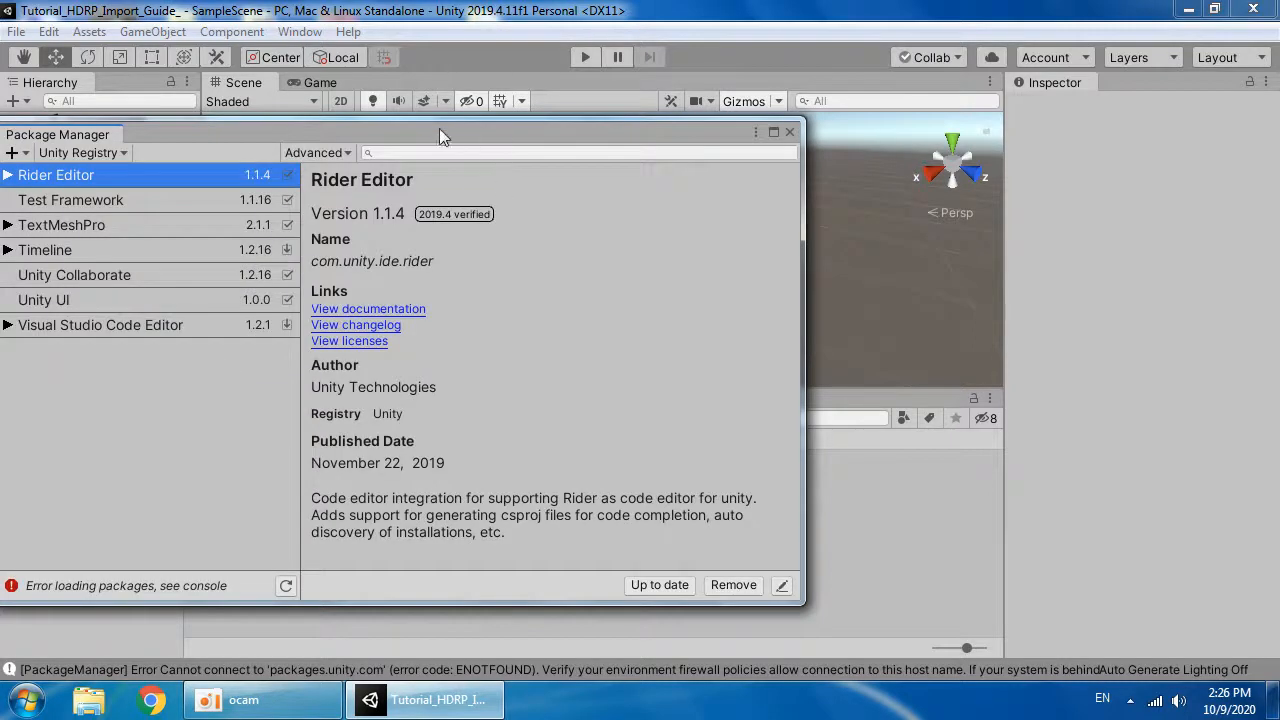
left_click_drag(439, 133, 552, 106)
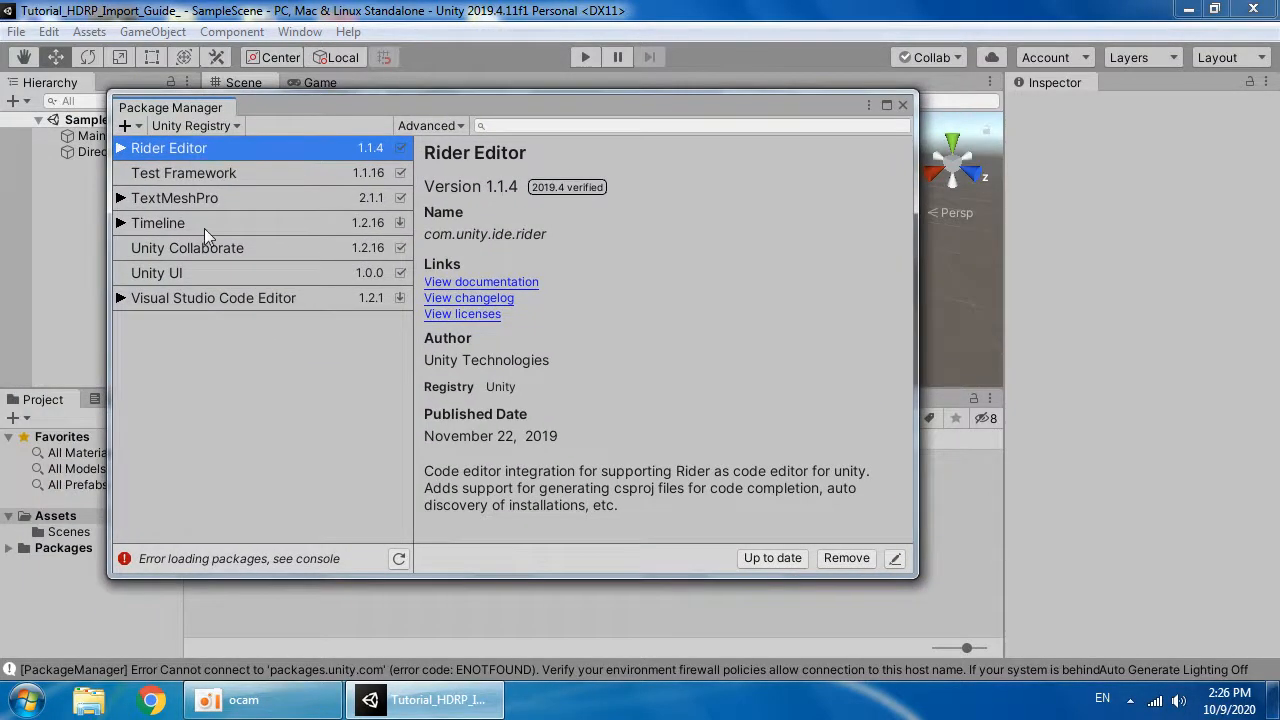
Step: Browse the packages listed under In Project and Built-in packages in the Package Manager
left_click(240, 126)
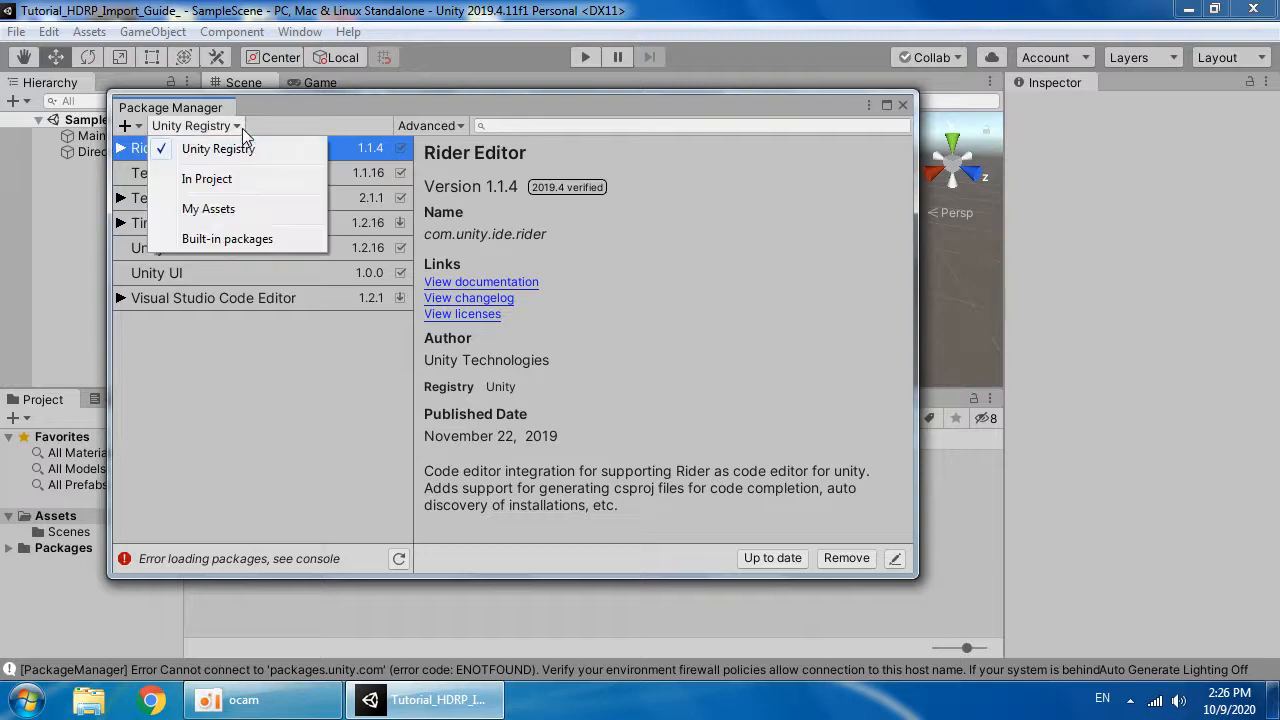
left_click(228, 180)
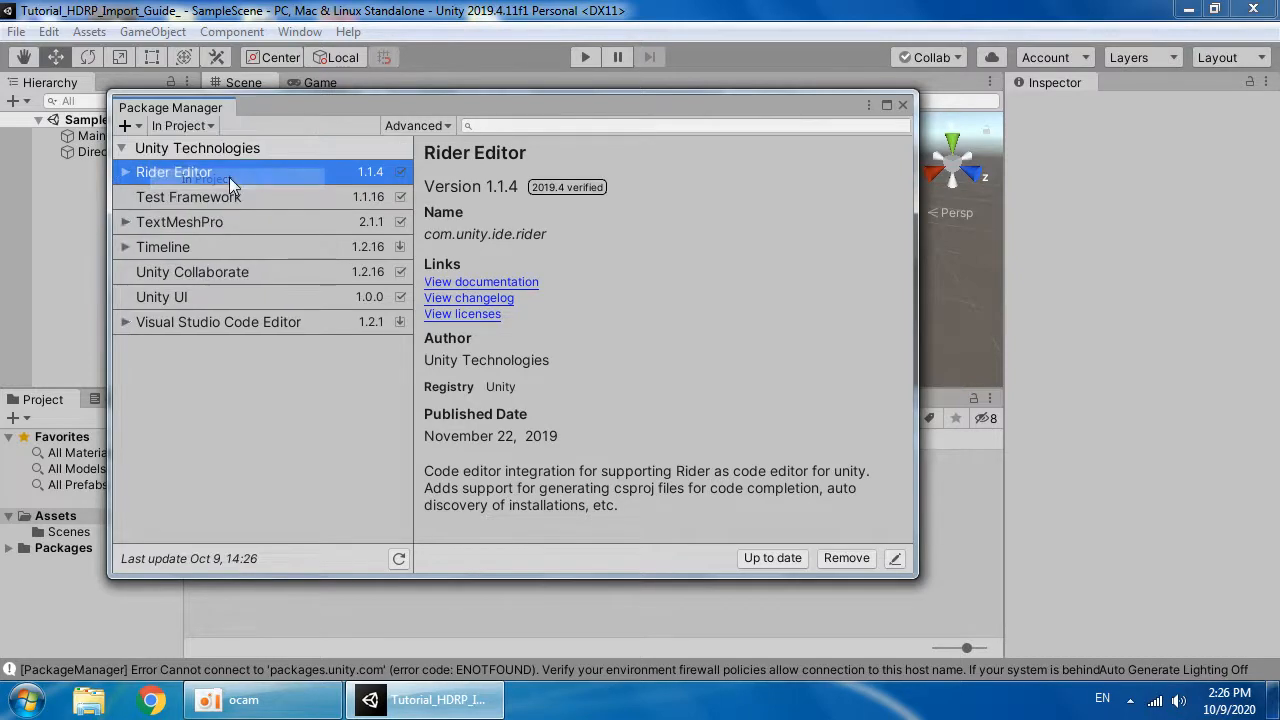
left_click(214, 125)
left_click(230, 238)
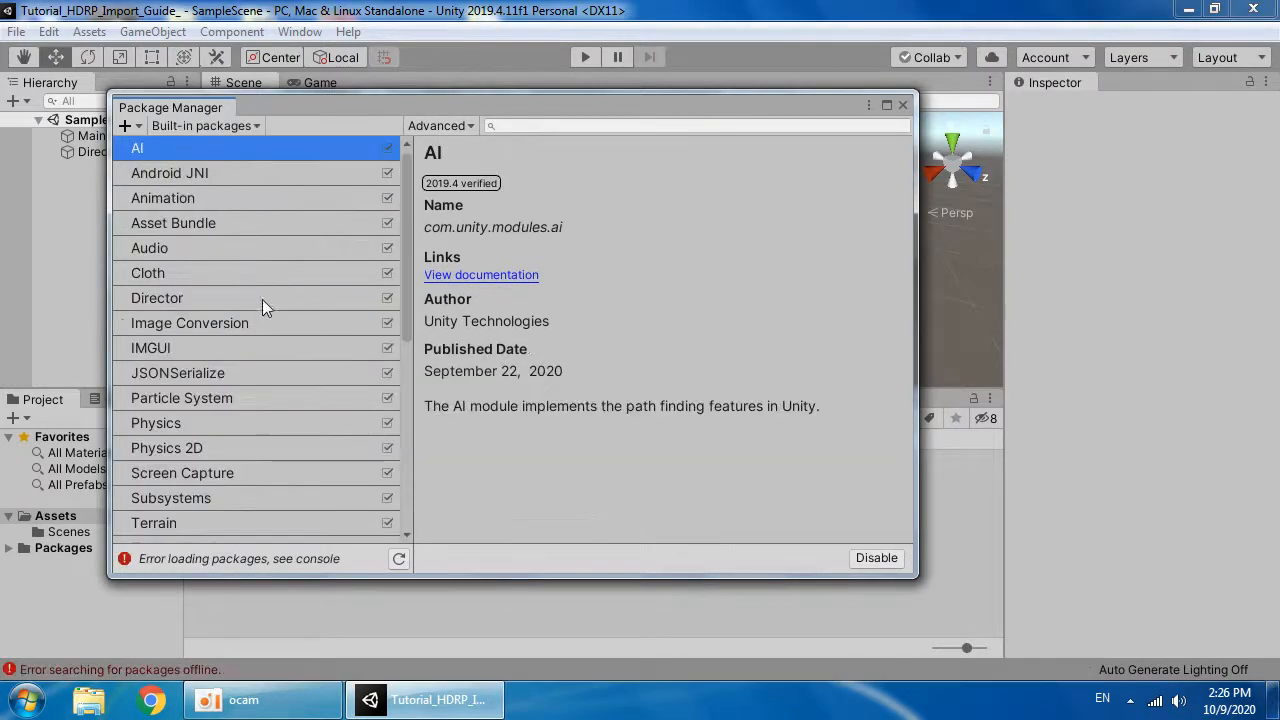
scroll(250, 420, "down", 8)
scroll(252, 425, "up", 8)
Step: Move the Package Manager aside, show the Console and clear its messages
left_click_drag(263, 110, 445, 124)
left_click(128, 399)
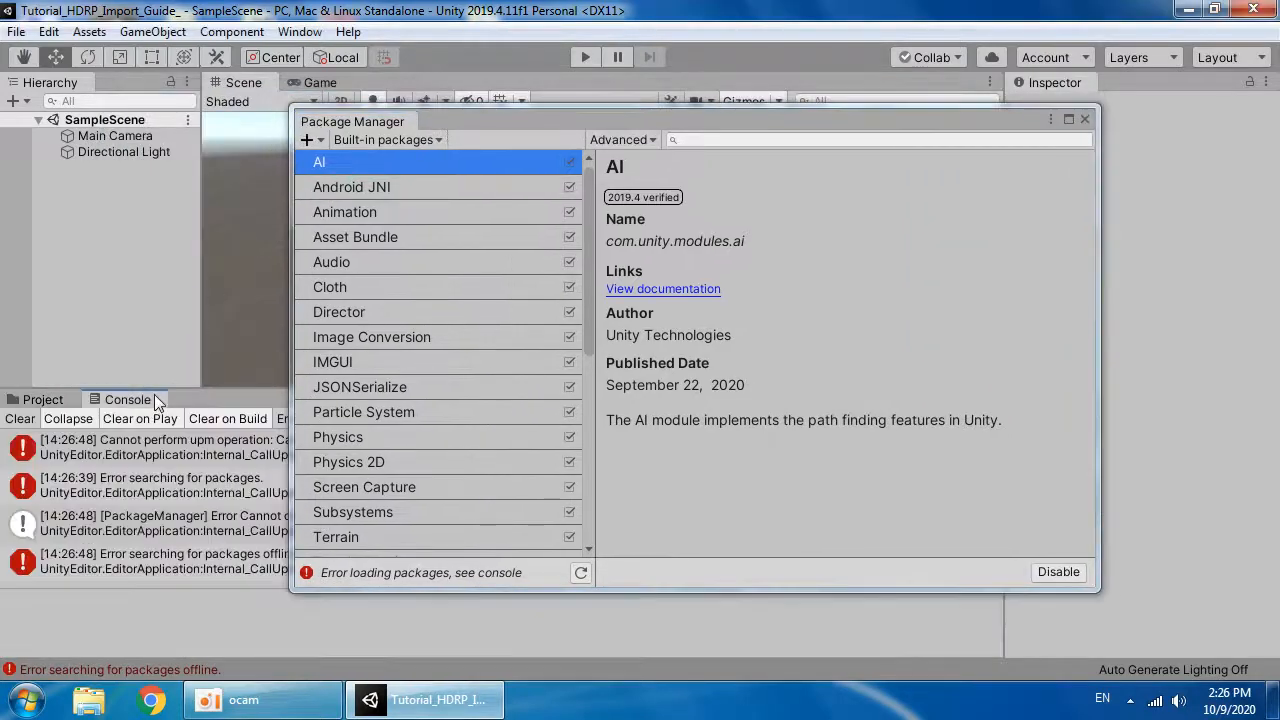
left_click(20, 418)
Step: Switch the Package Manager's package source to Unity Registry and reposition its window over the editor
left_click(385, 139)
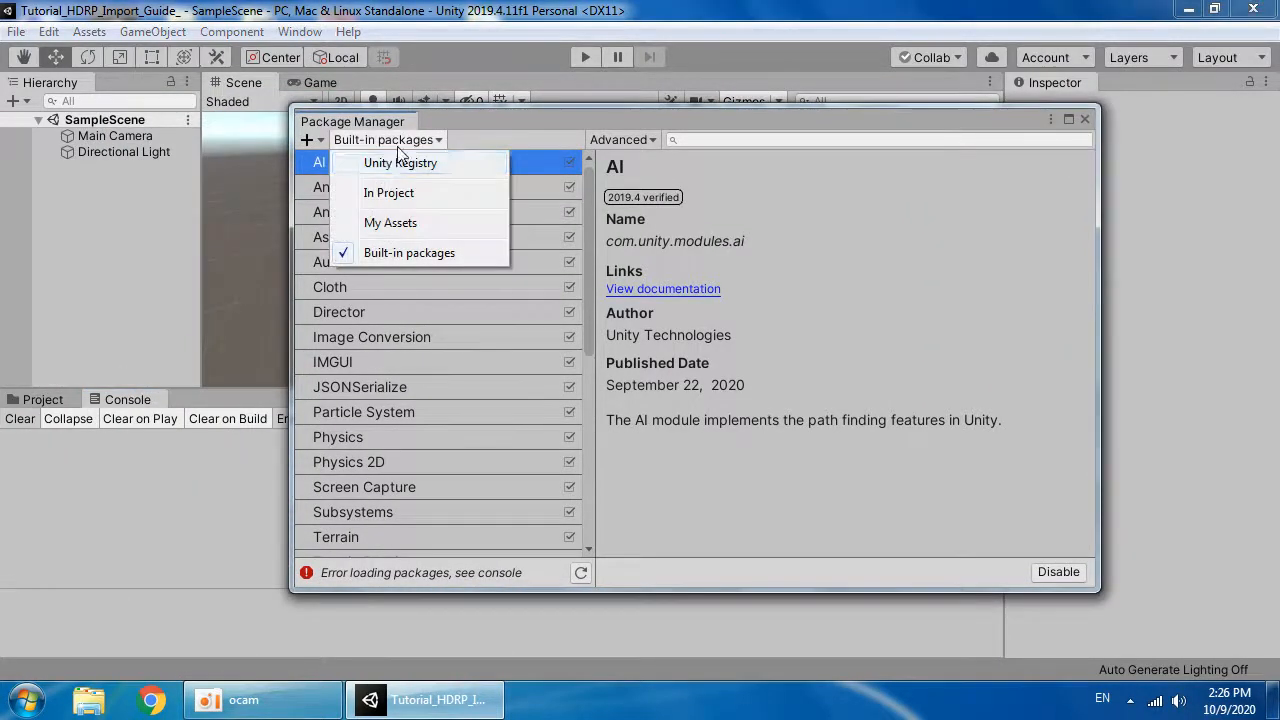
left_click(410, 165)
left_click_drag(484, 119, 381, 75)
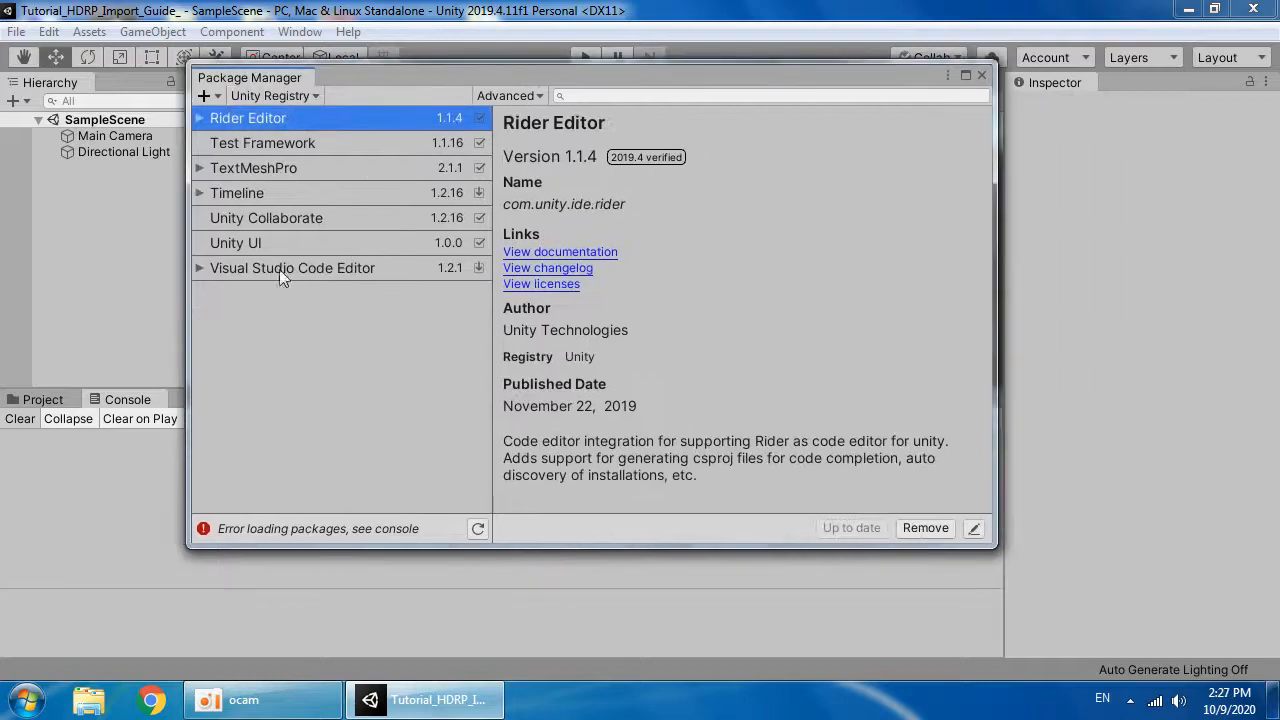
left_click(275, 700)
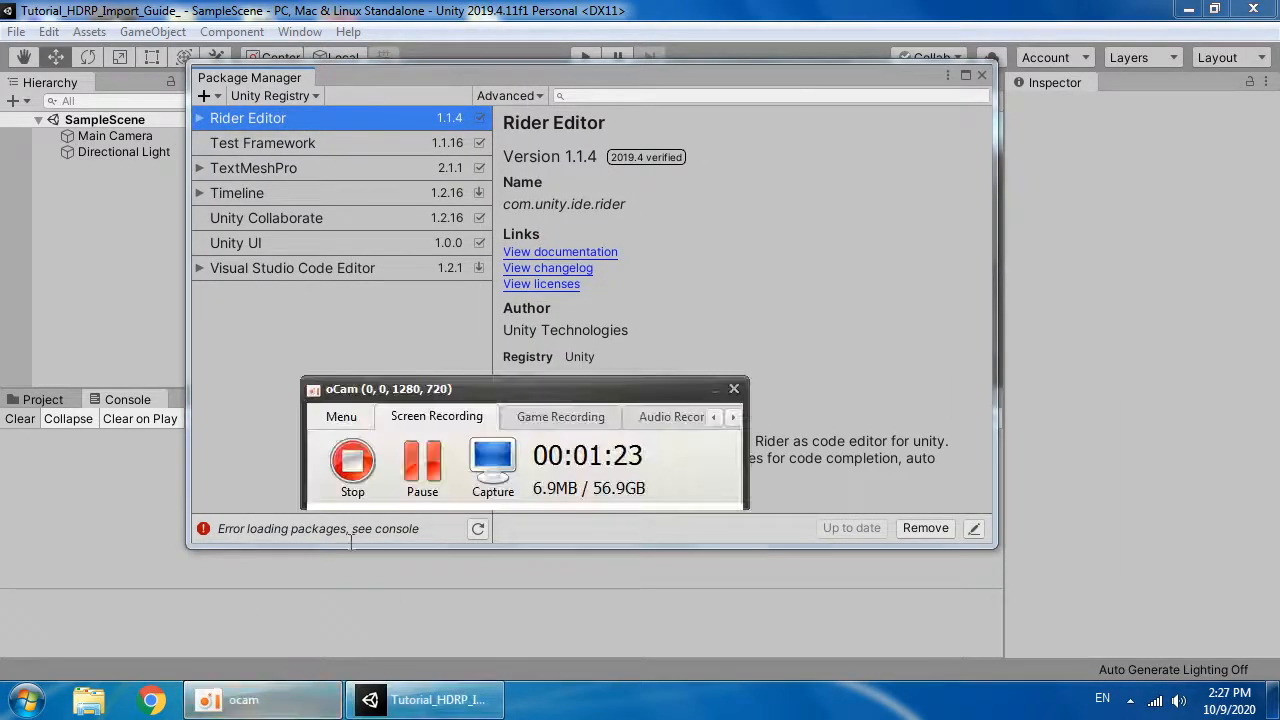
left_click(547, 526)
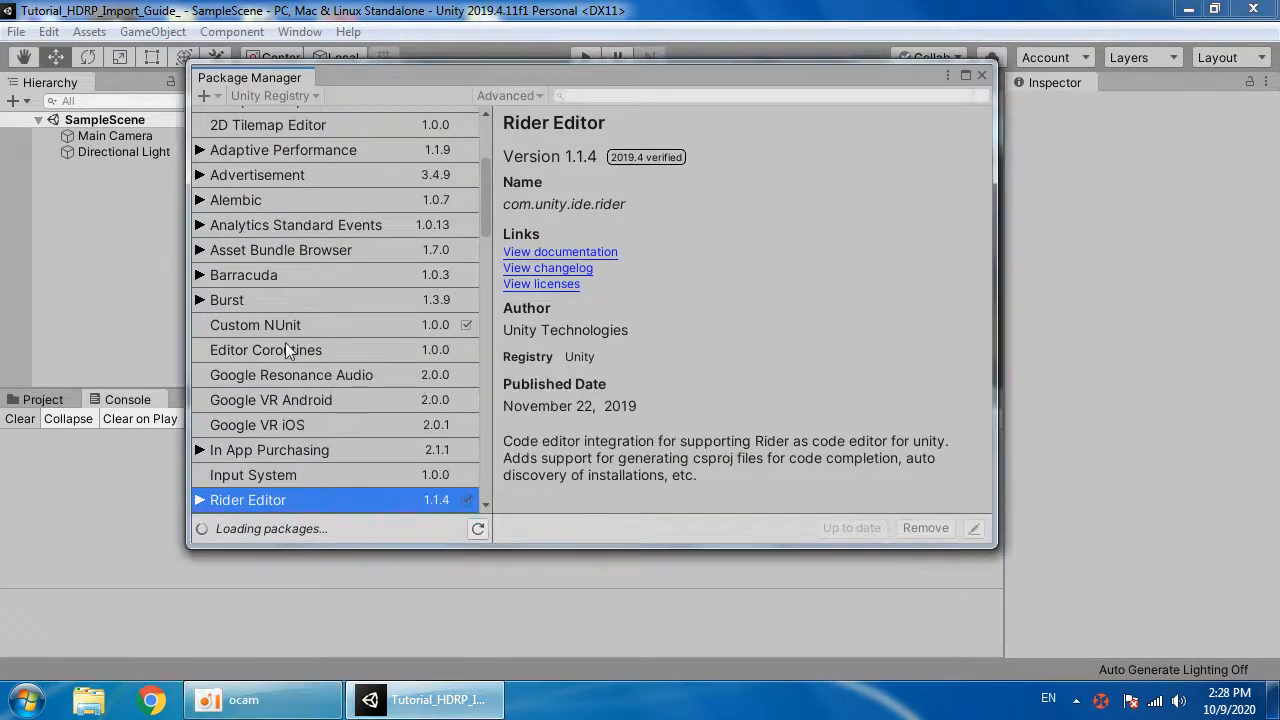
Step: Look through the Unity Registry package list for the High Definition render pipeline package
scroll(276, 368, "down", 4)
scroll(330, 418, "down", 6)
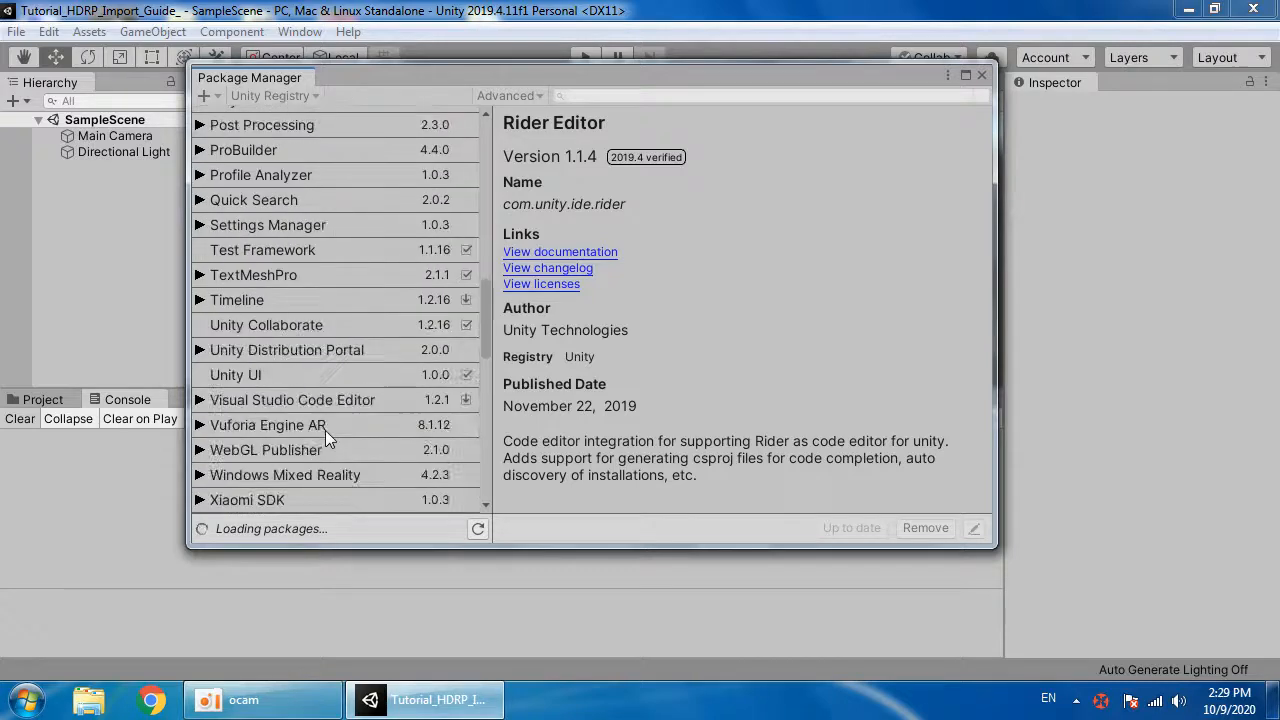
scroll(325, 433, "up", 4)
scroll(325, 433, "up", 5)
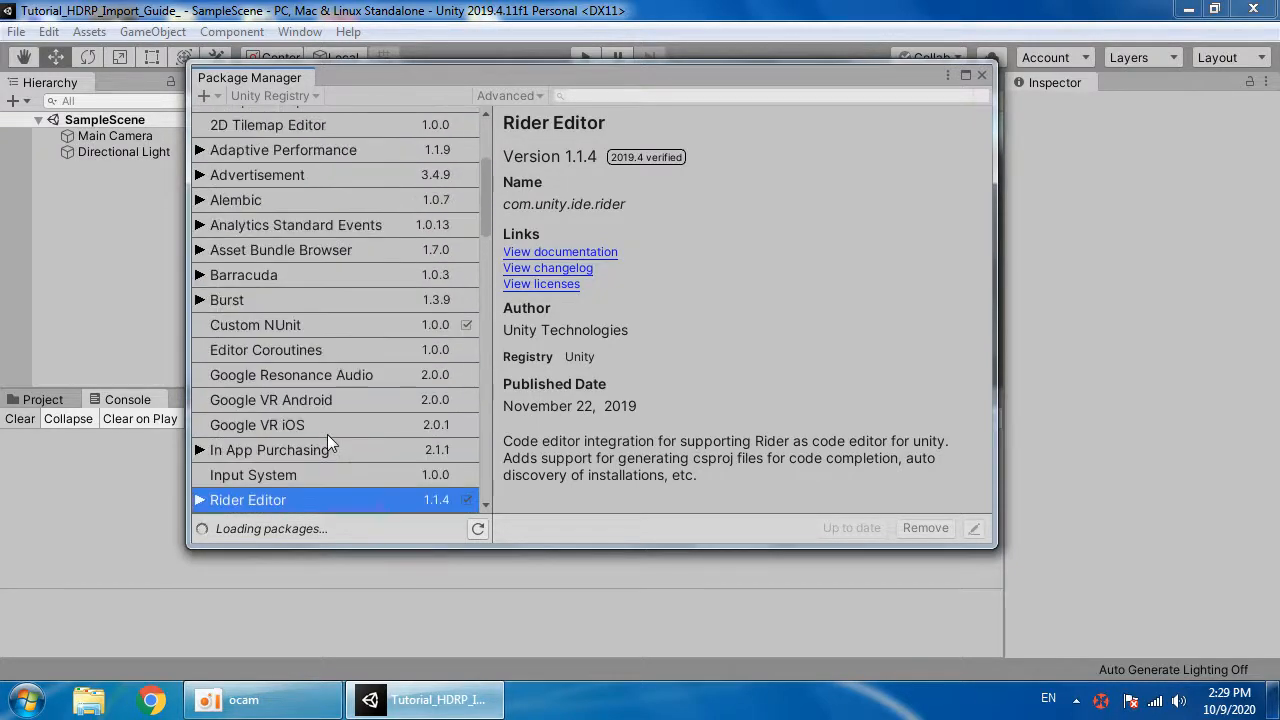
scroll(315, 400, "up", 2)
scroll(310, 392, "down", 6)
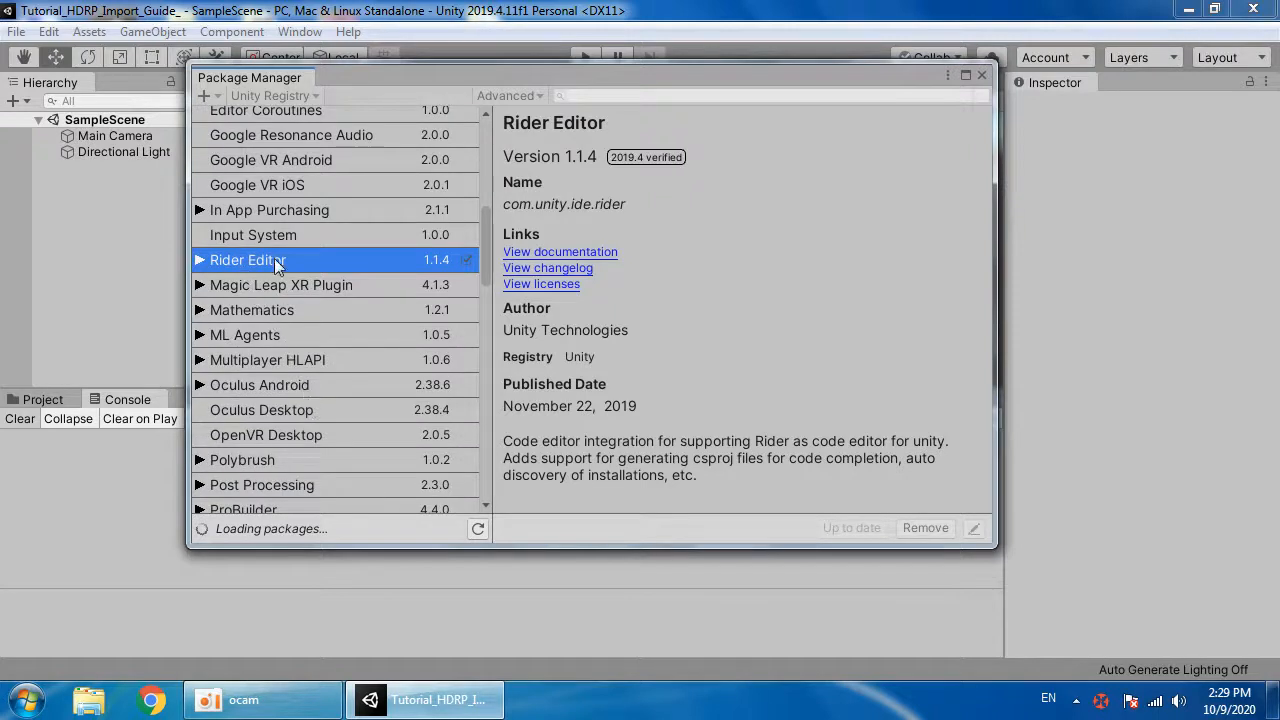
scroll(297, 380, "down", 2)
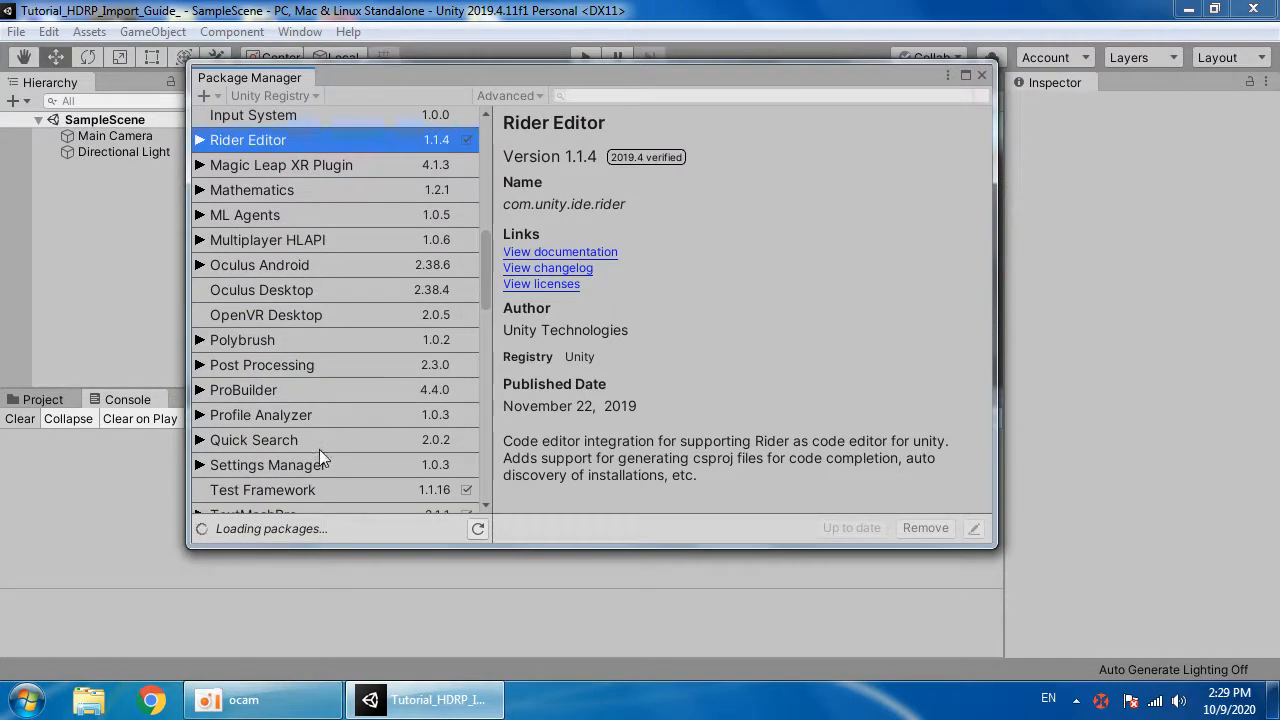
scroll(285, 370, "up", 6)
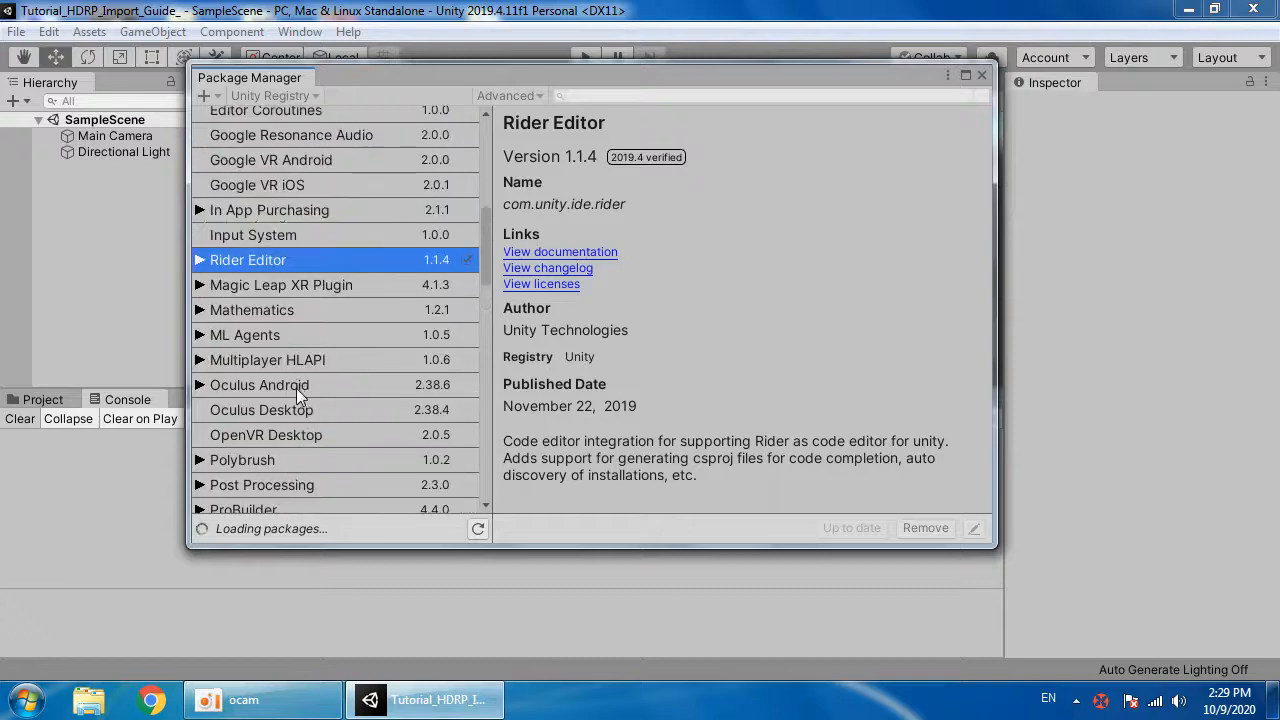
scroll(298, 388, "up", 3)
scroll(254, 406, "down", 3)
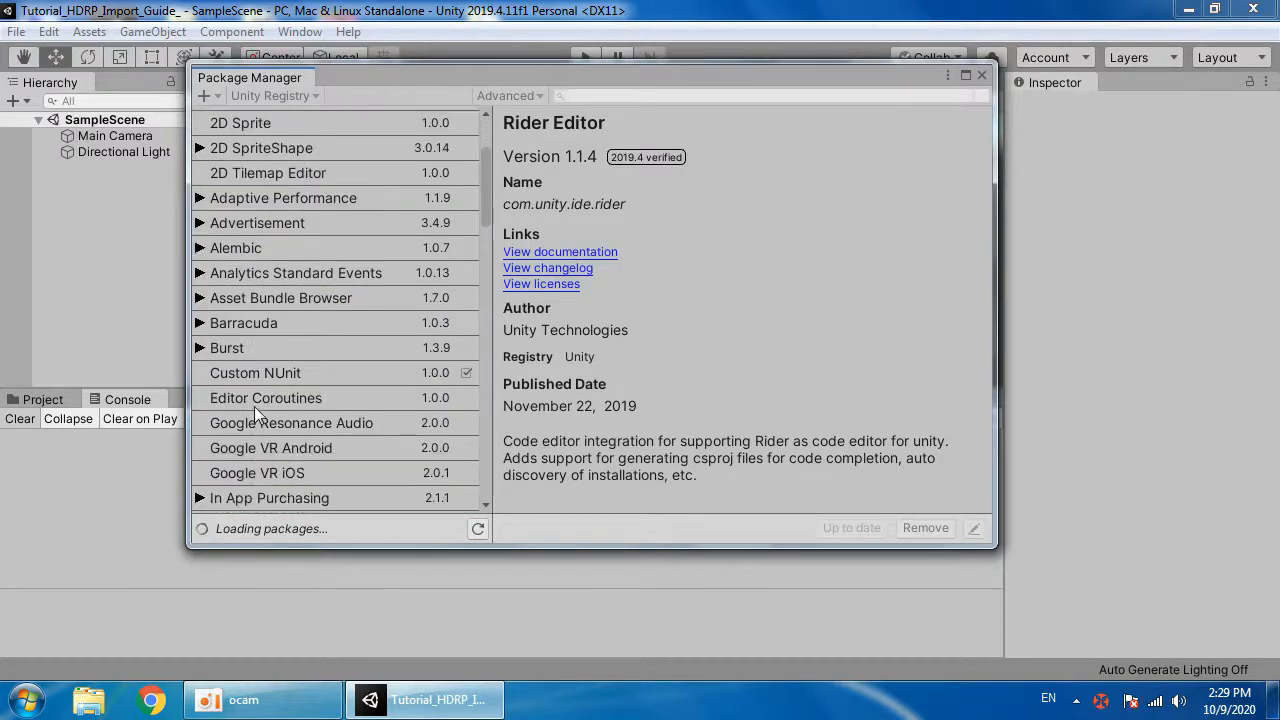
Step: Find the High Definition RP package, version 7.3.1, in the Unity Registry list and install it
scroll(256, 414, "down", 3)
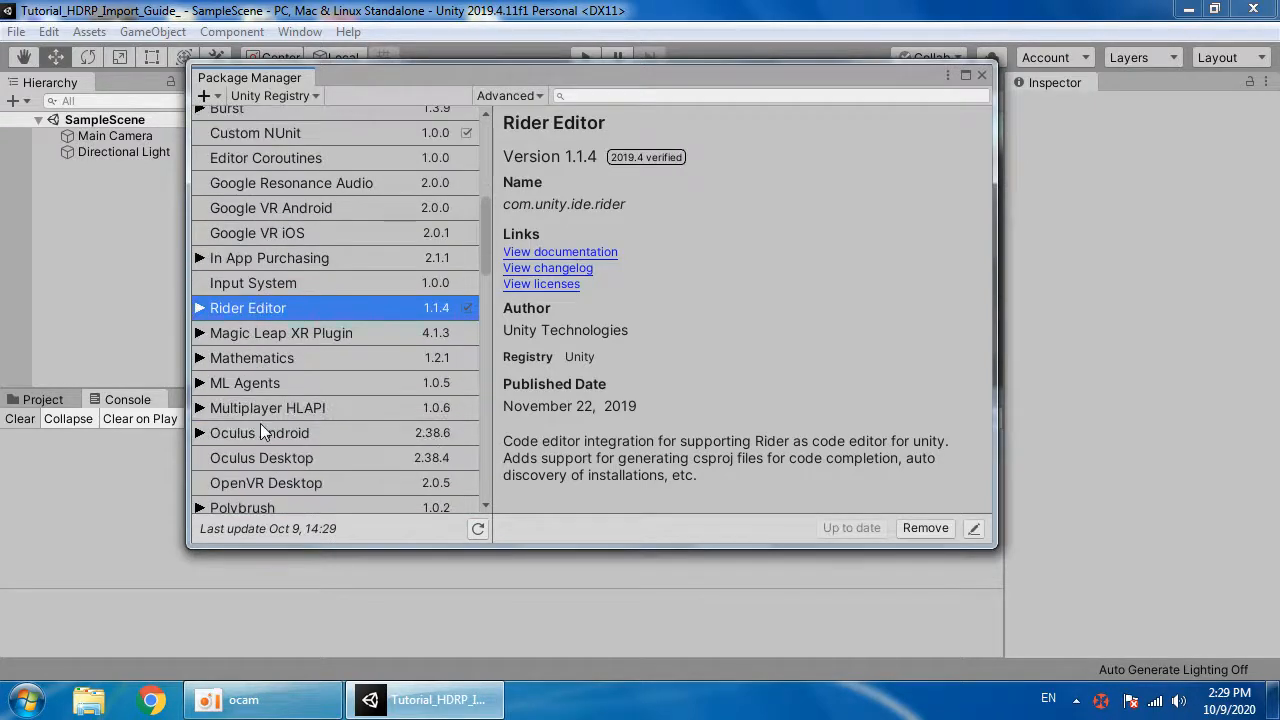
scroll(258, 458, "down", 8)
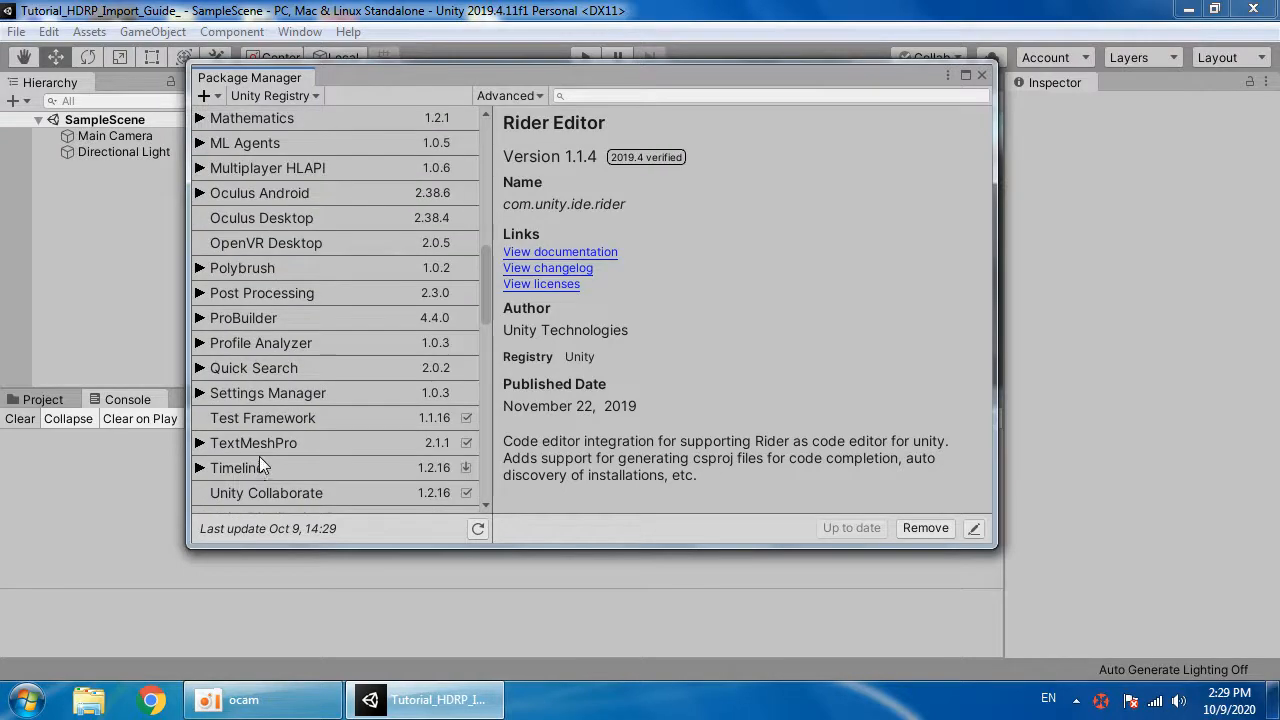
scroll(263, 465, "down", 8)
scroll(271, 478, "up", 2)
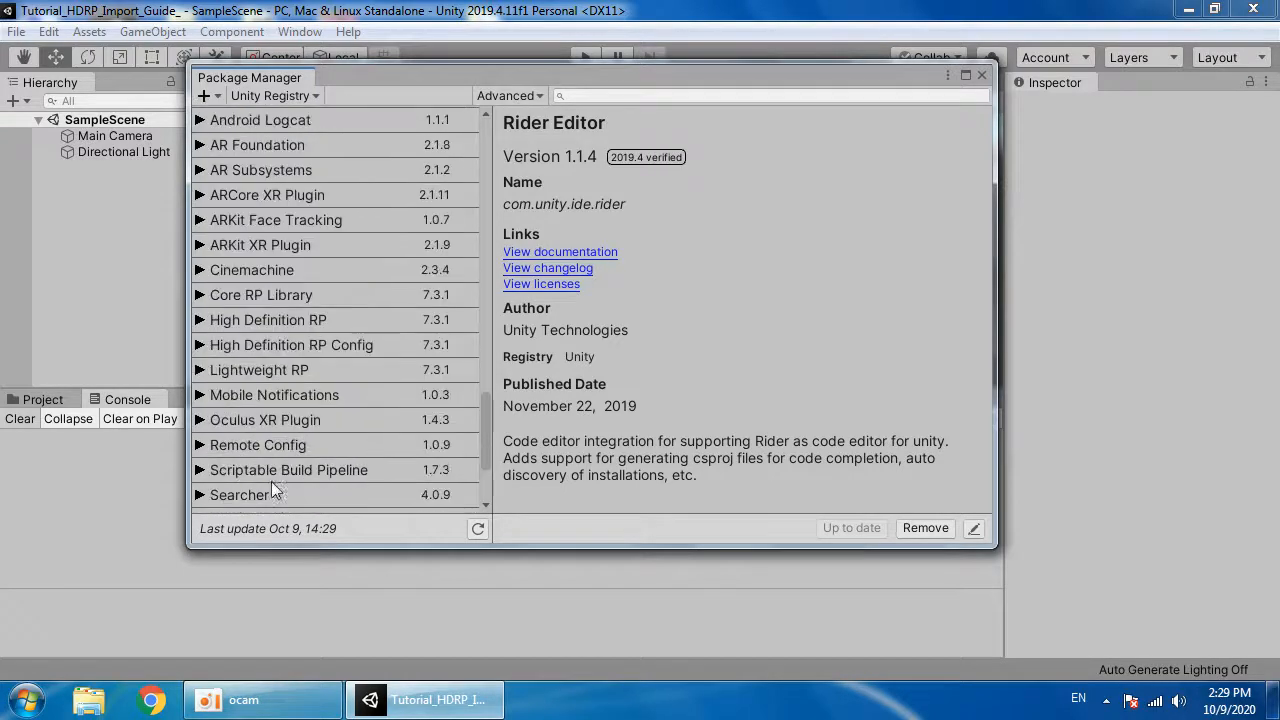
left_click(250, 349)
left_click(321, 320)
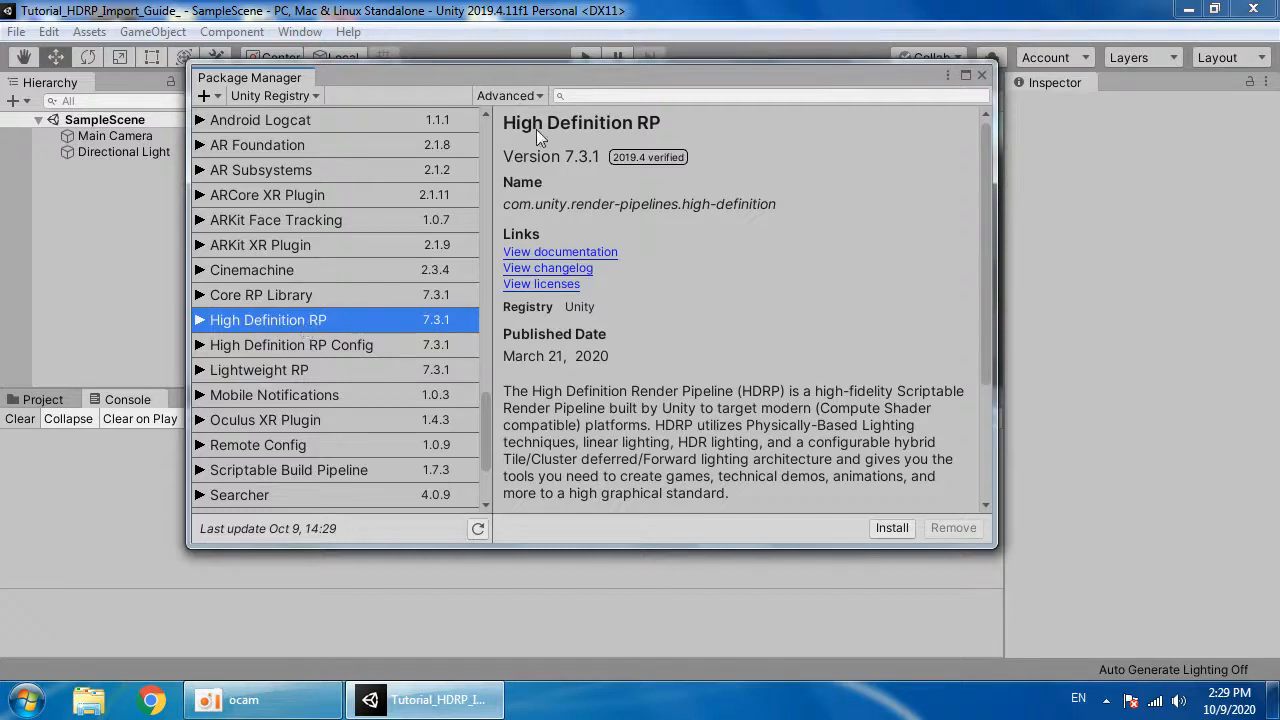
left_click(885, 527)
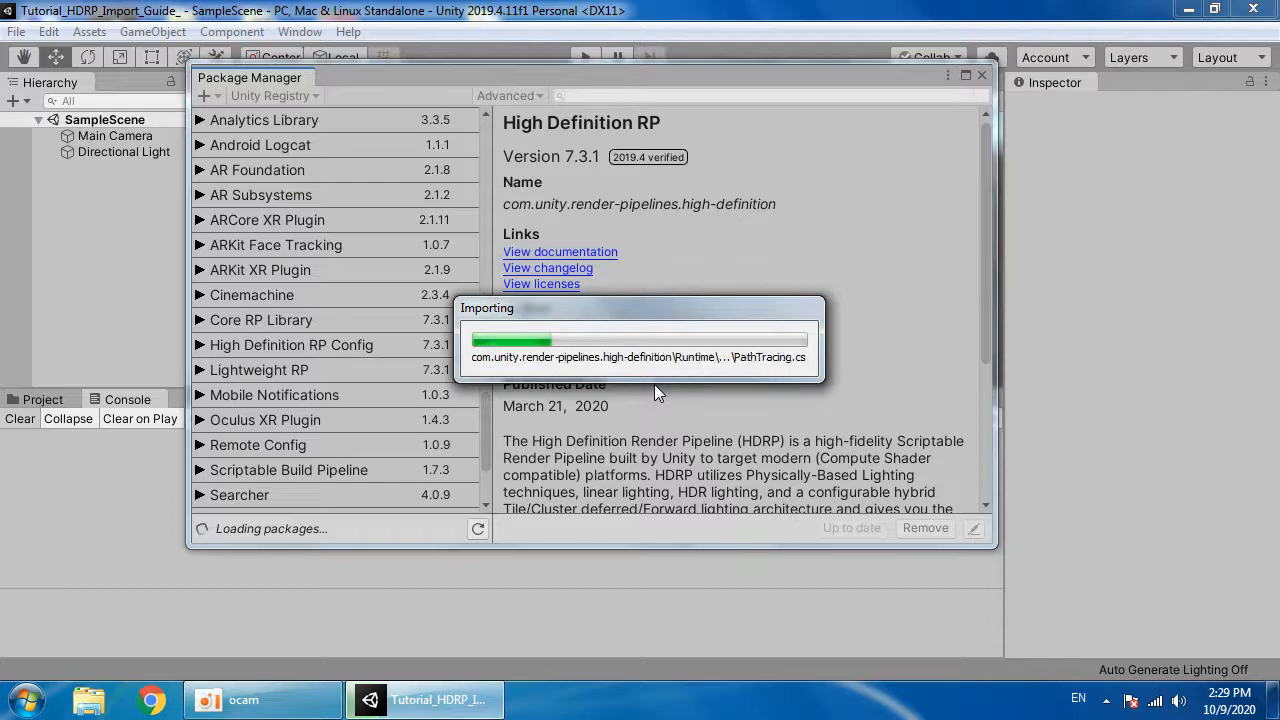
left_click(320, 700)
left_click(406, 471)
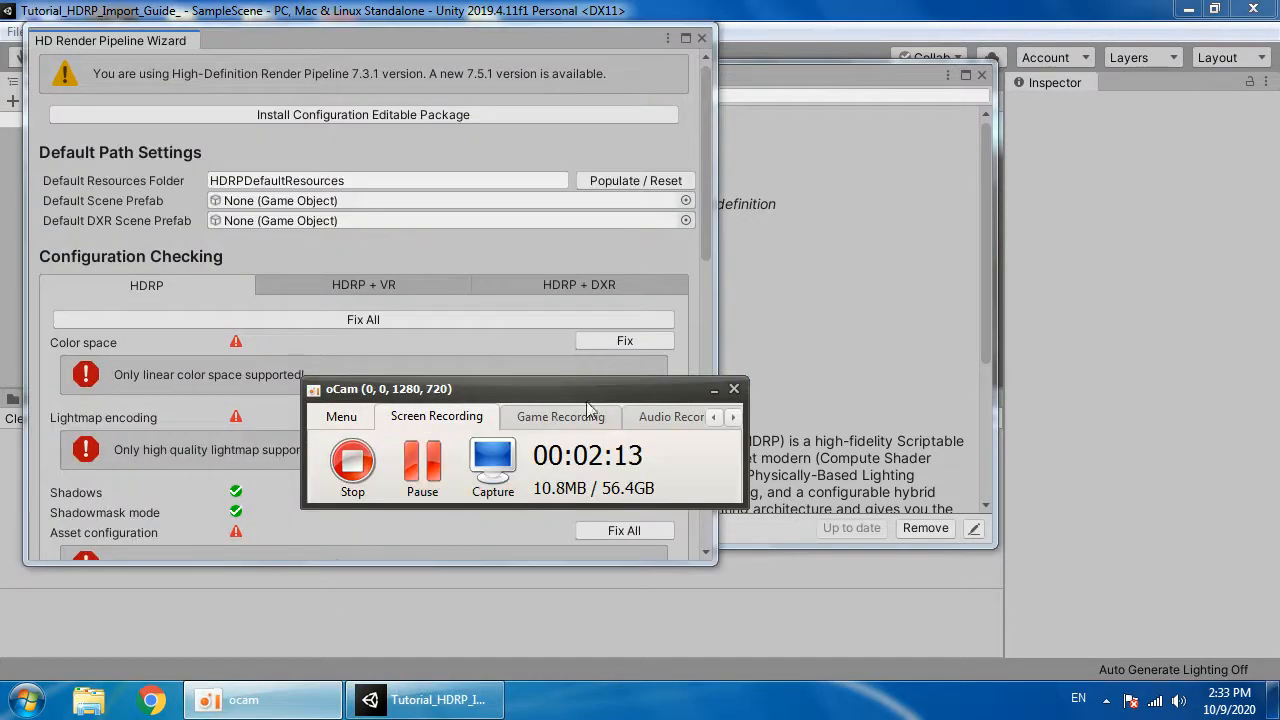
left_click(714, 391)
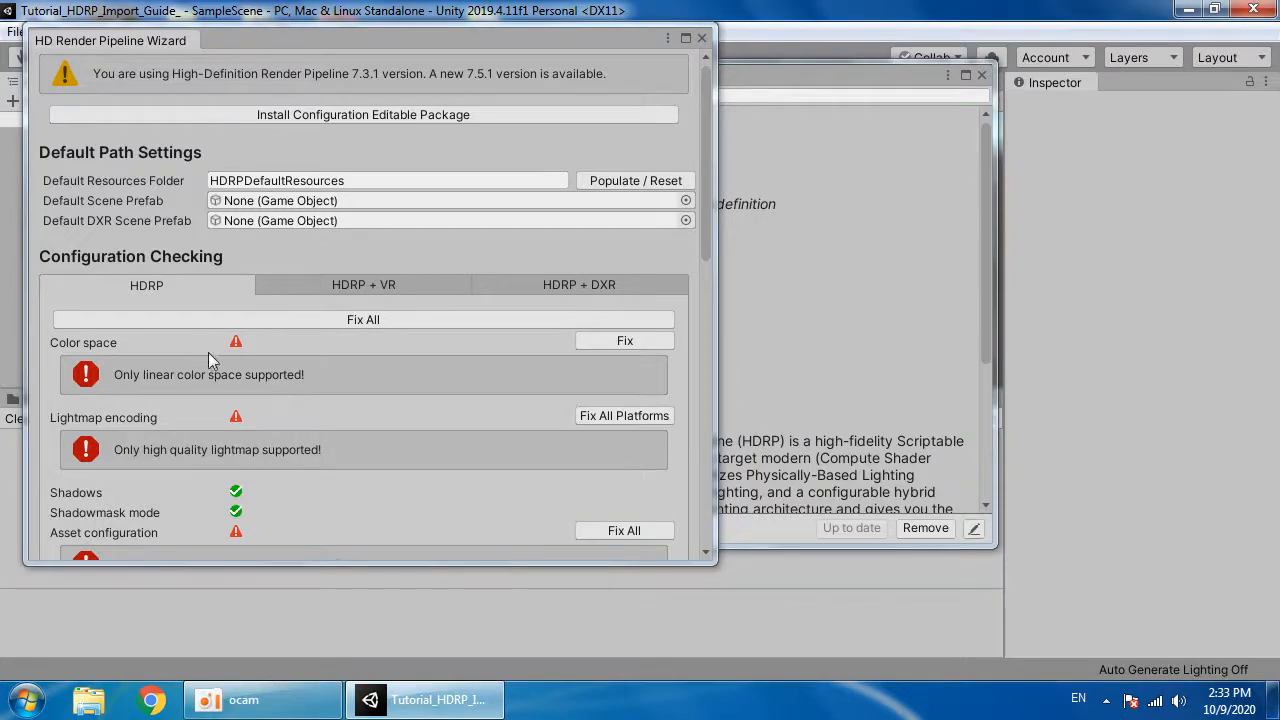
Step: Fix all HDRP configuration issues in the HD Render Pipeline Wizard, accepting creation of the missing default assets
left_click_drag(372, 40, 554, 83)
left_click(585, 363)
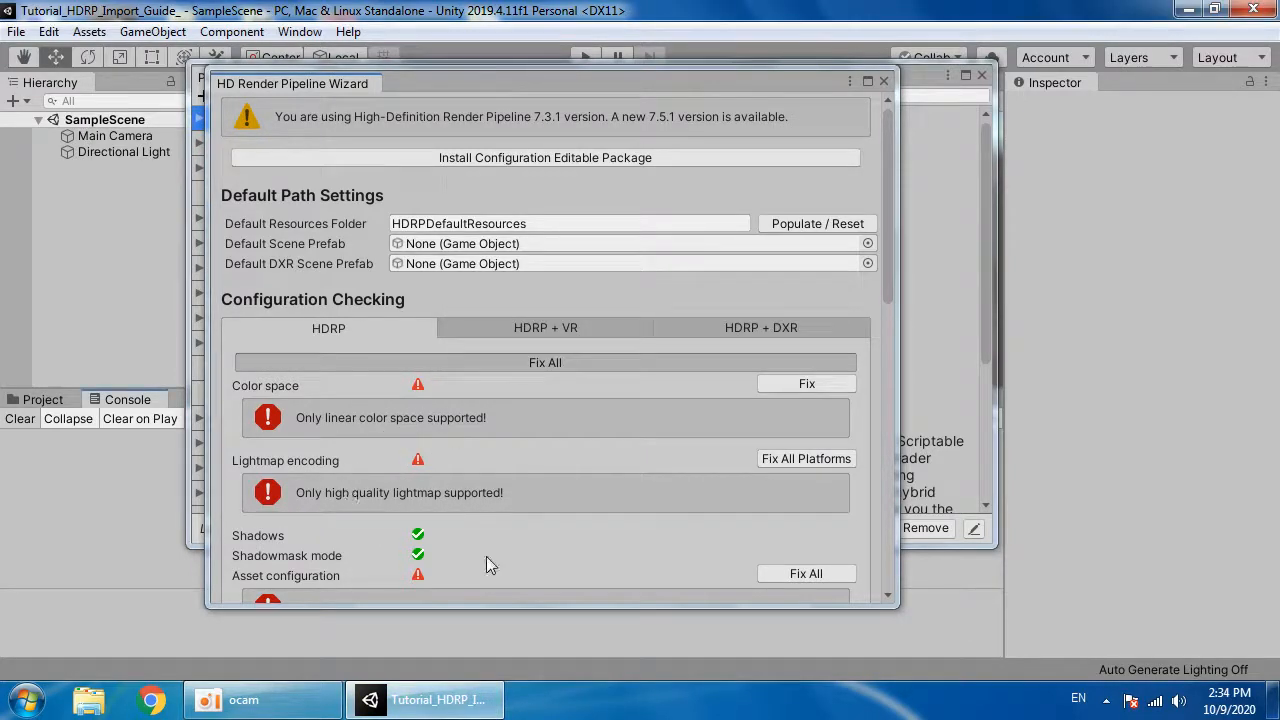
left_click(626, 389)
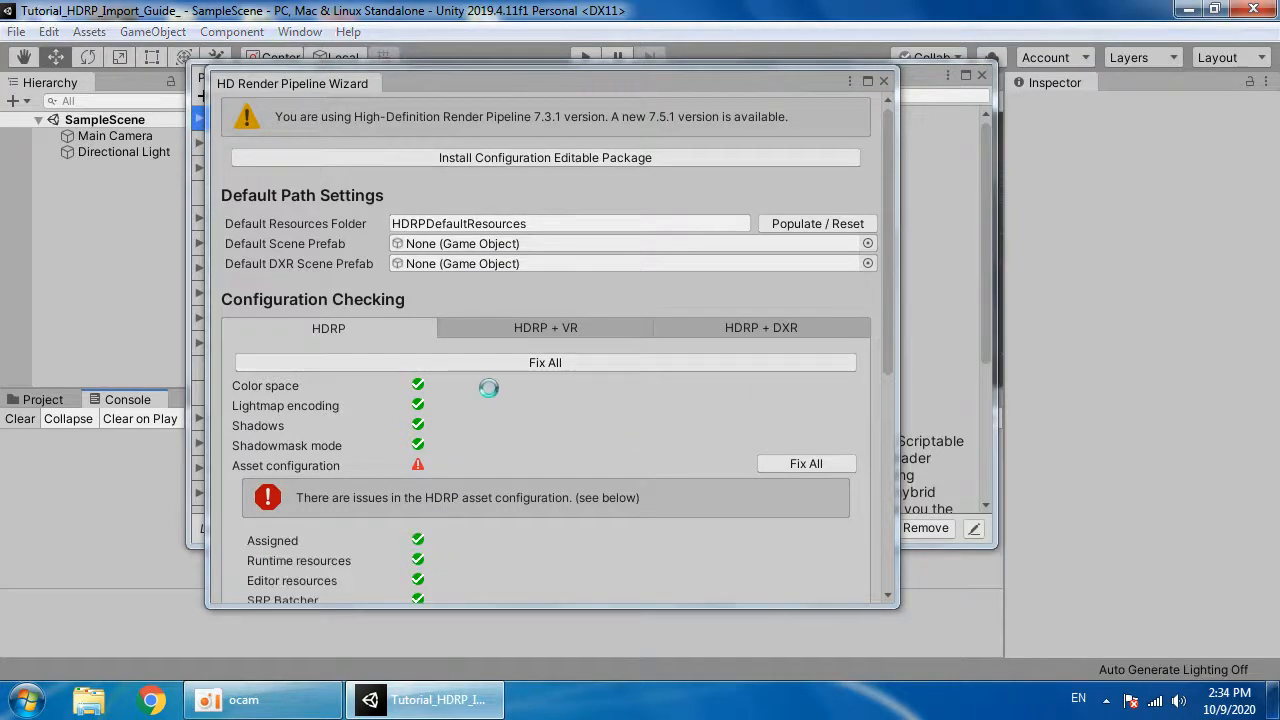
left_click(606, 388)
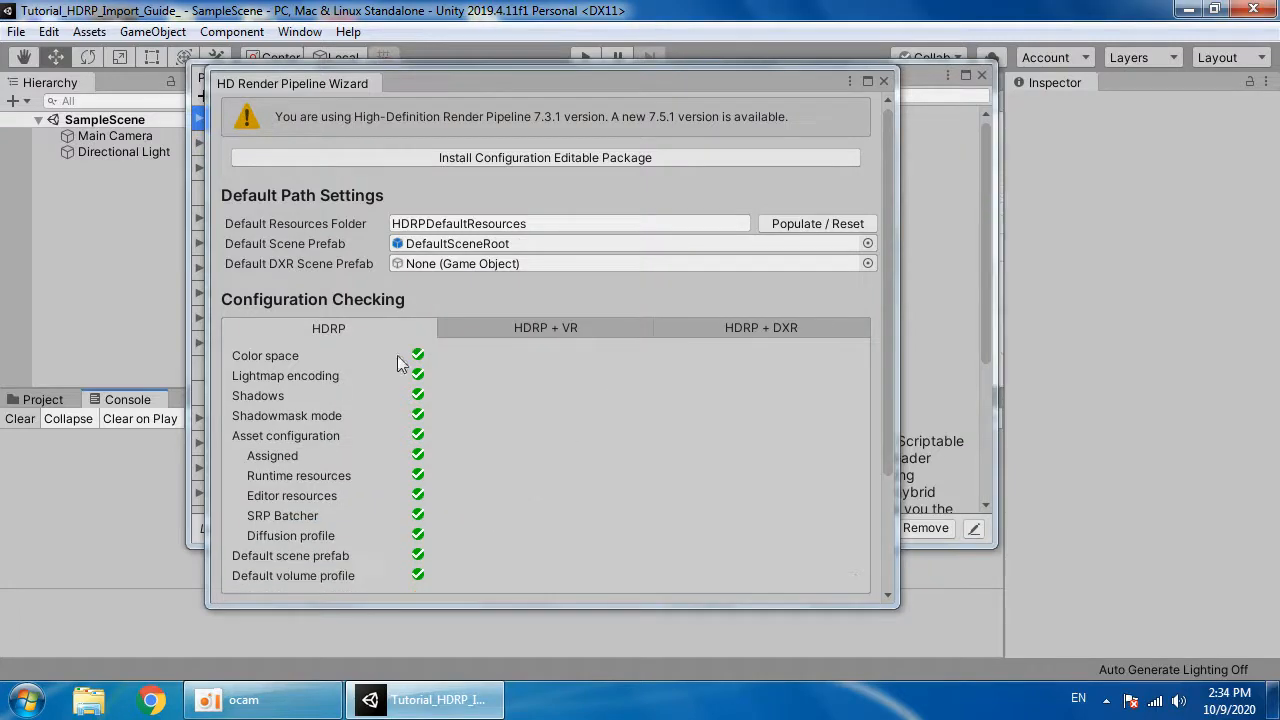
Step: Close the HD Render Pipeline Wizard and view the samples offered with the High Definition RP package
left_click(528, 331)
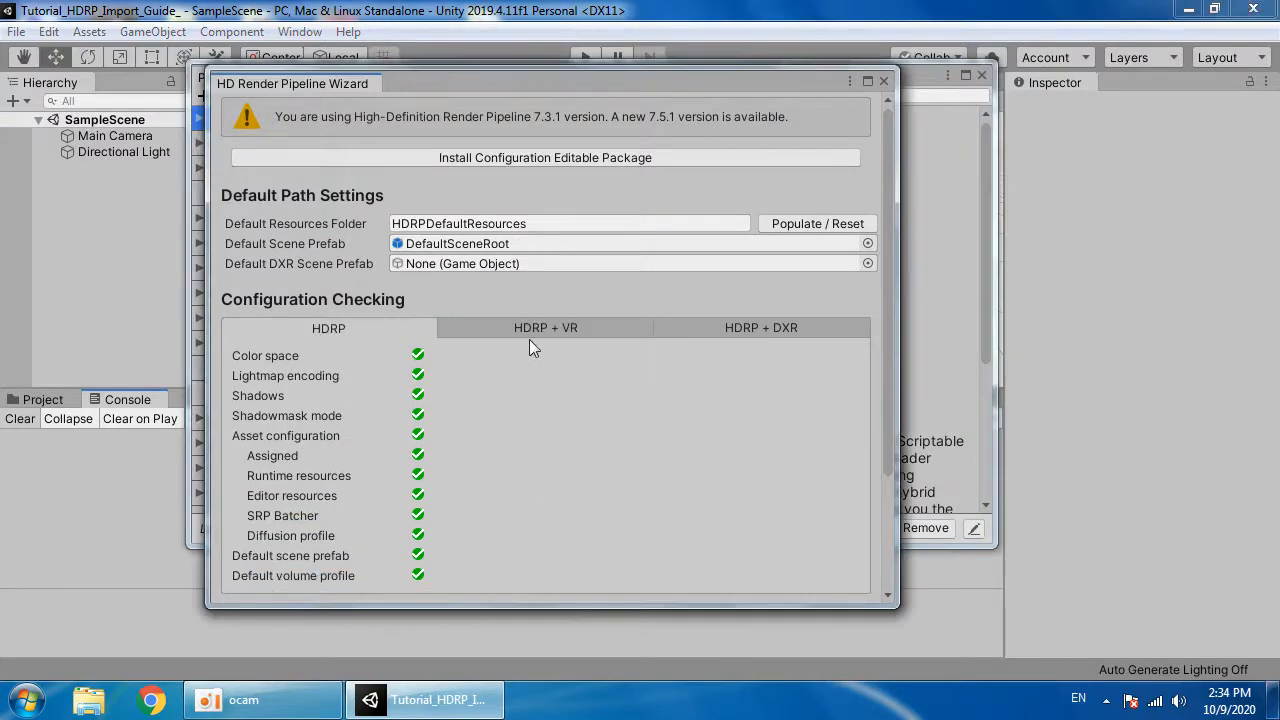
left_click(710, 326)
left_click(884, 80)
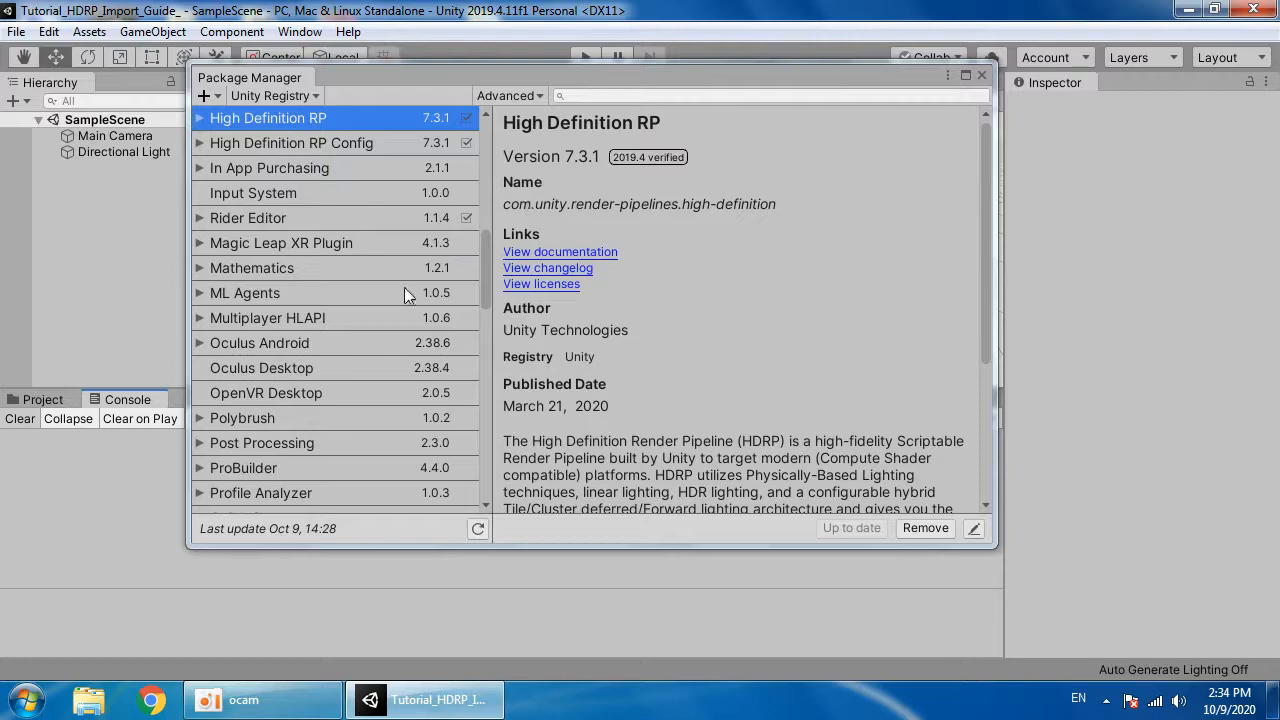
scroll(640, 298, "down", 5)
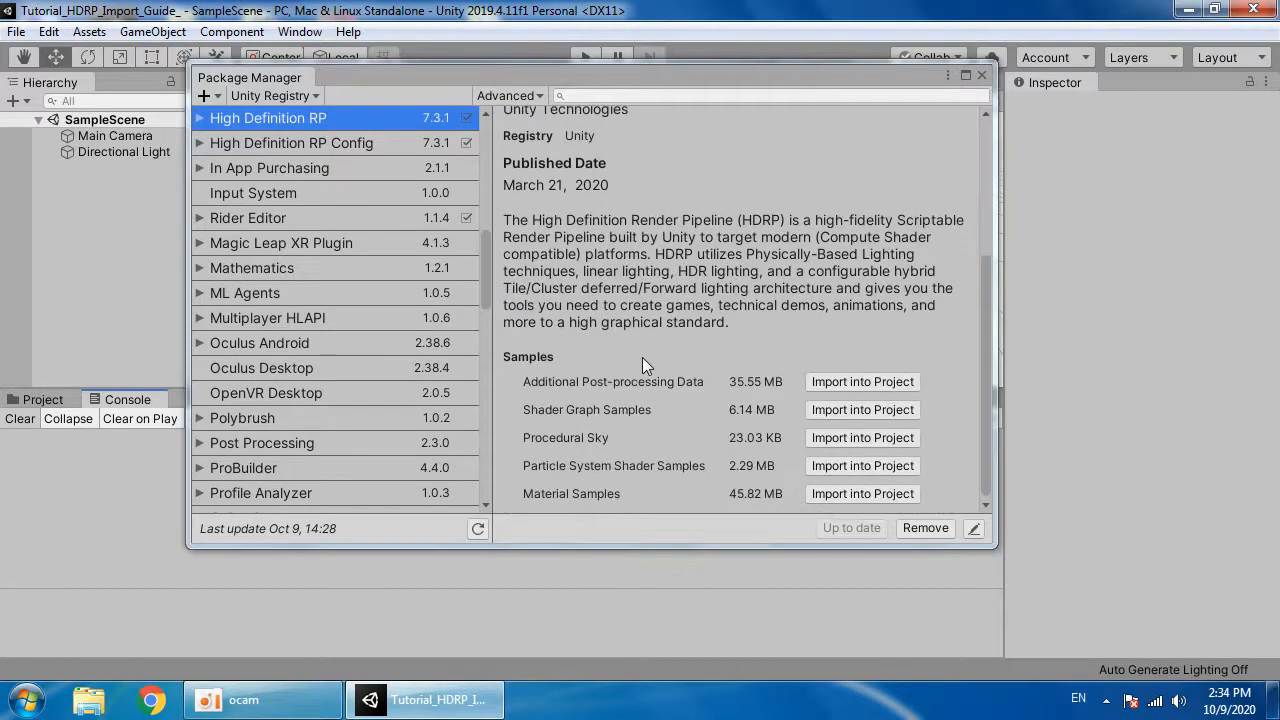
Step: Import the Procedural Sky sample of the High Definition RP package into the project and close the Package Manager
left_click(850, 440)
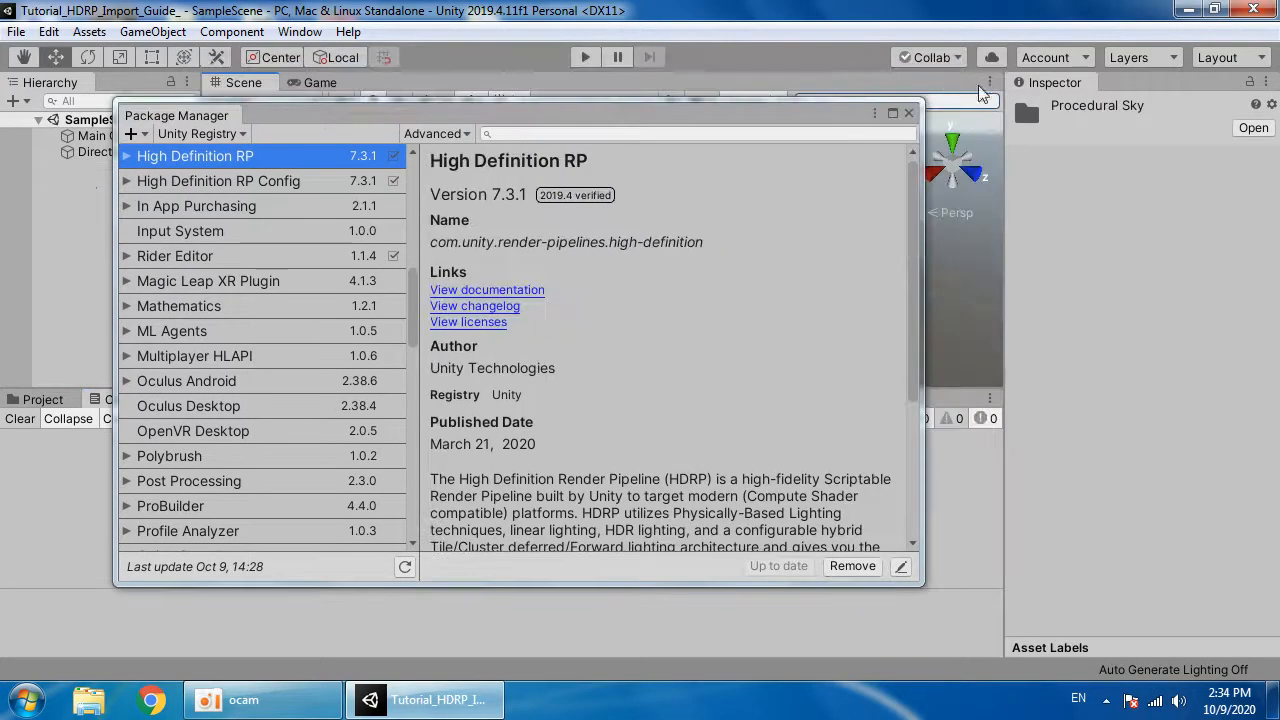
left_click(981, 75)
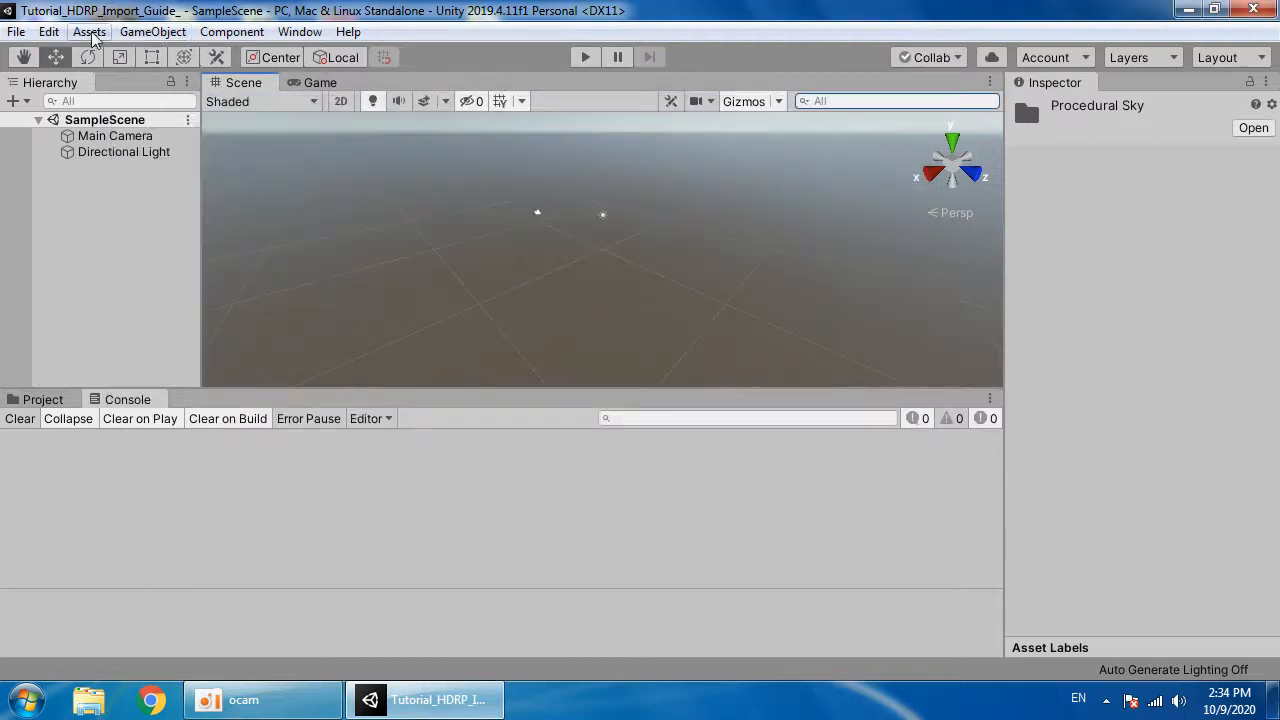
Step: Enable Screen Space Reflection in the Lighting settings of HDRenderPipelineAsset under the project's HDRP quality settings, and close the Project Settings
left_click(48, 31)
left_click(158, 598)
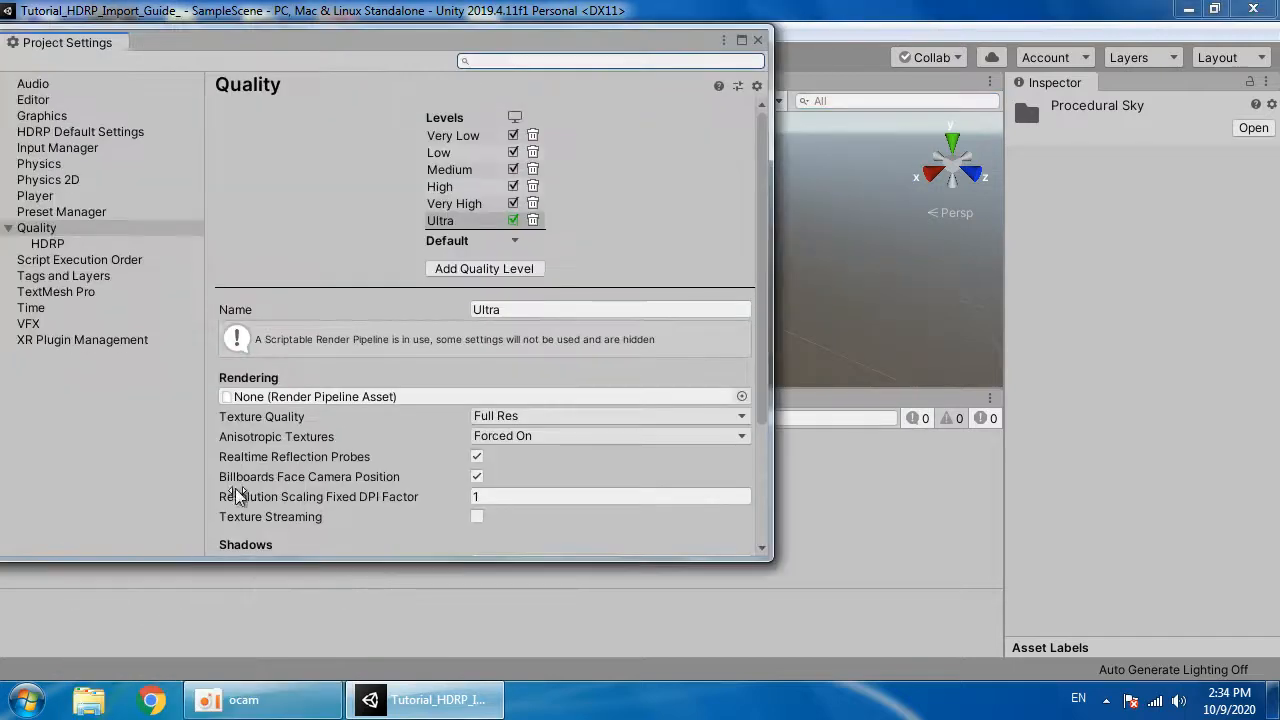
left_click(47, 244)
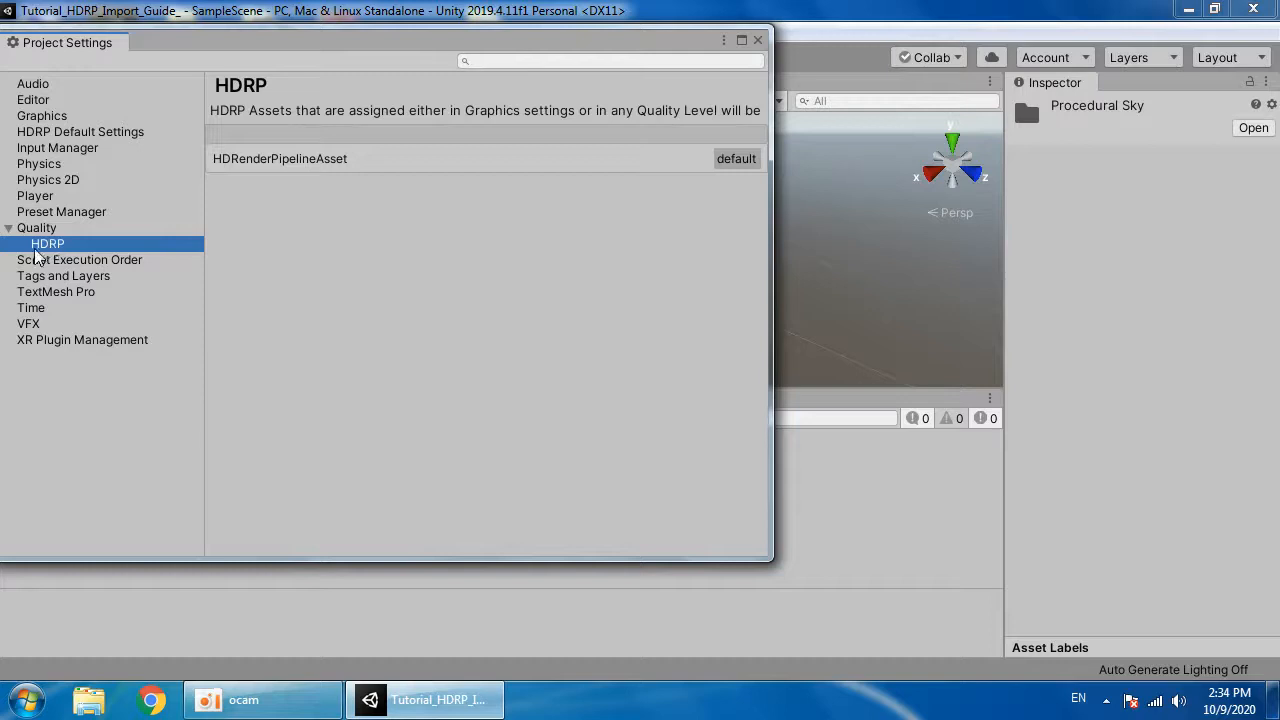
left_click(471, 165)
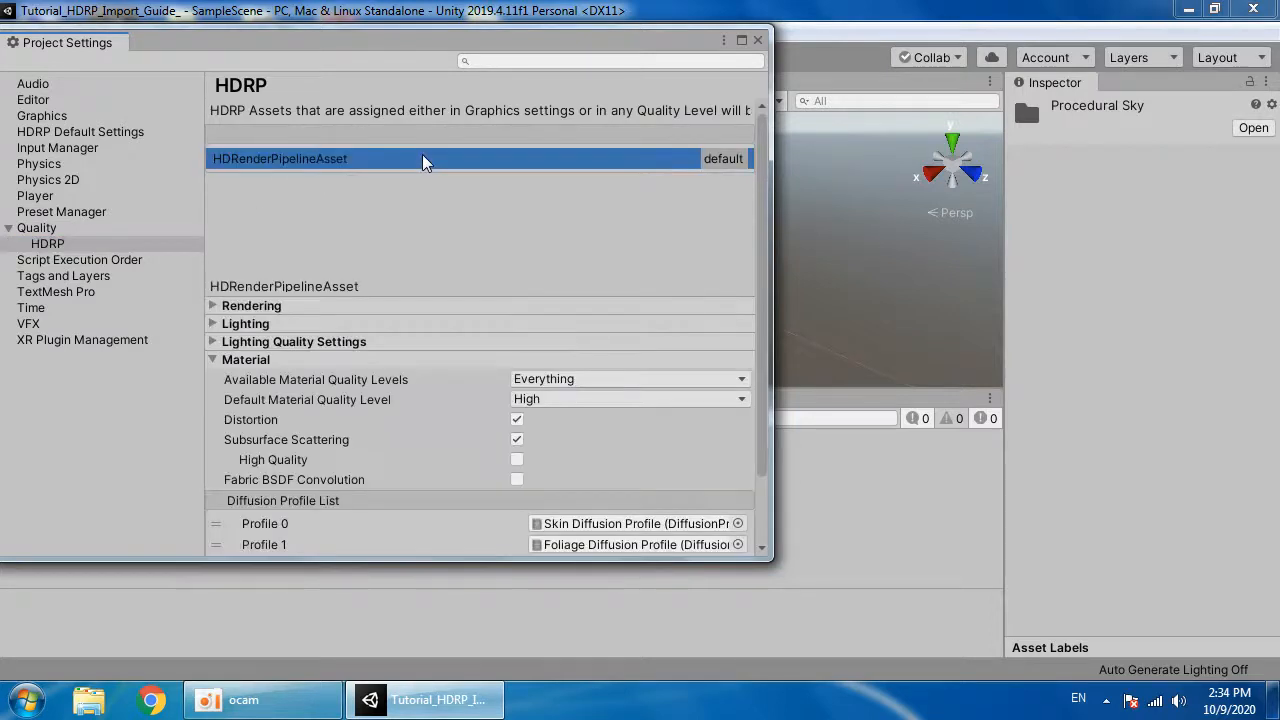
scroll(410, 363, "down", 2)
left_click(245, 264)
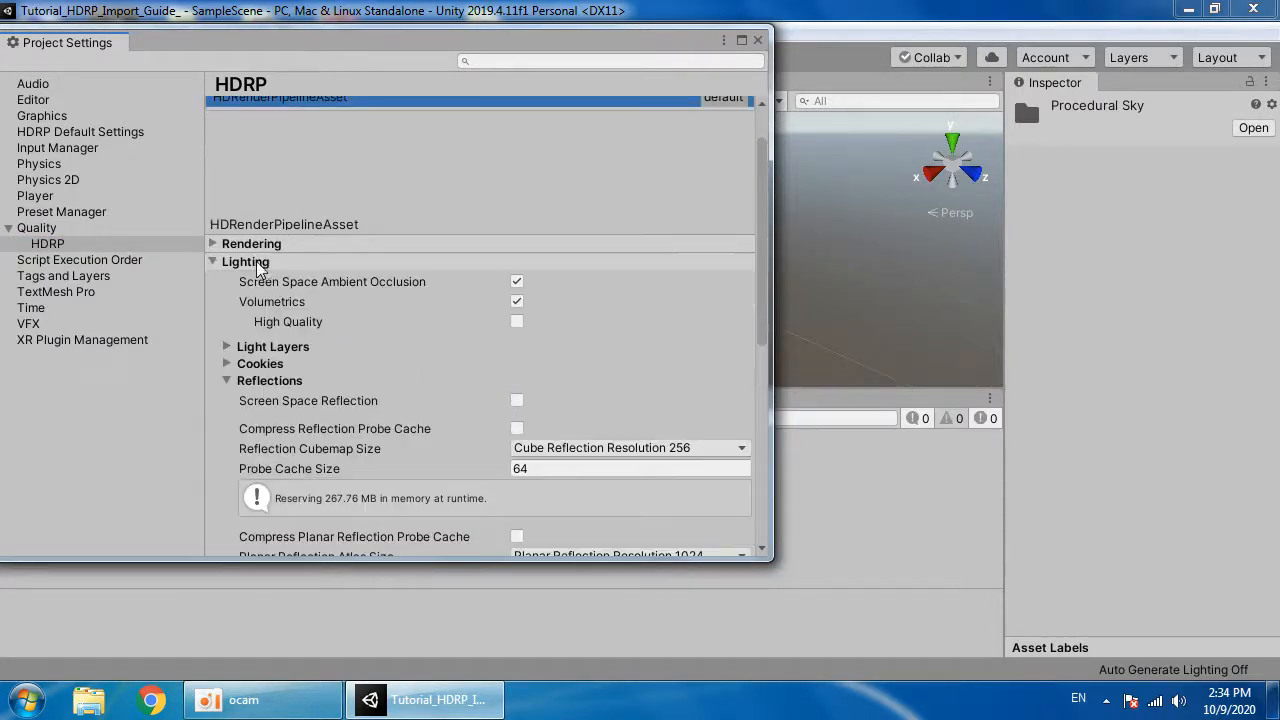
left_click(517, 401)
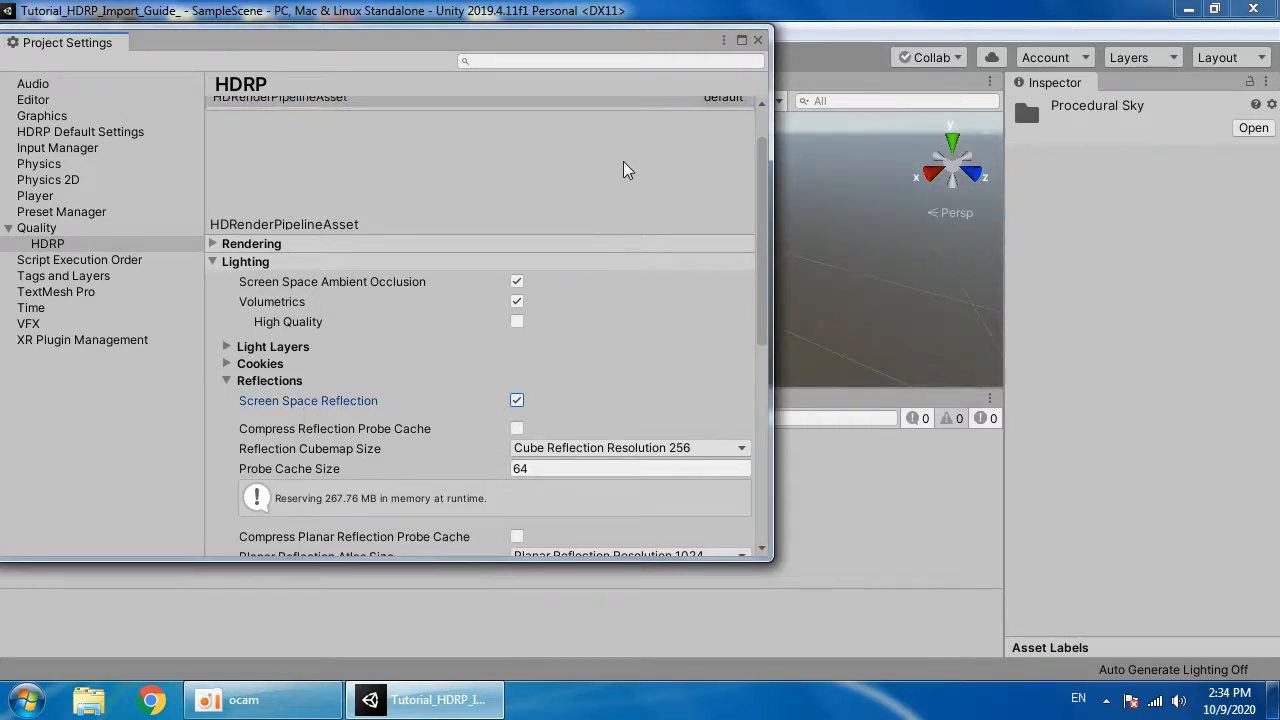
left_click(757, 40)
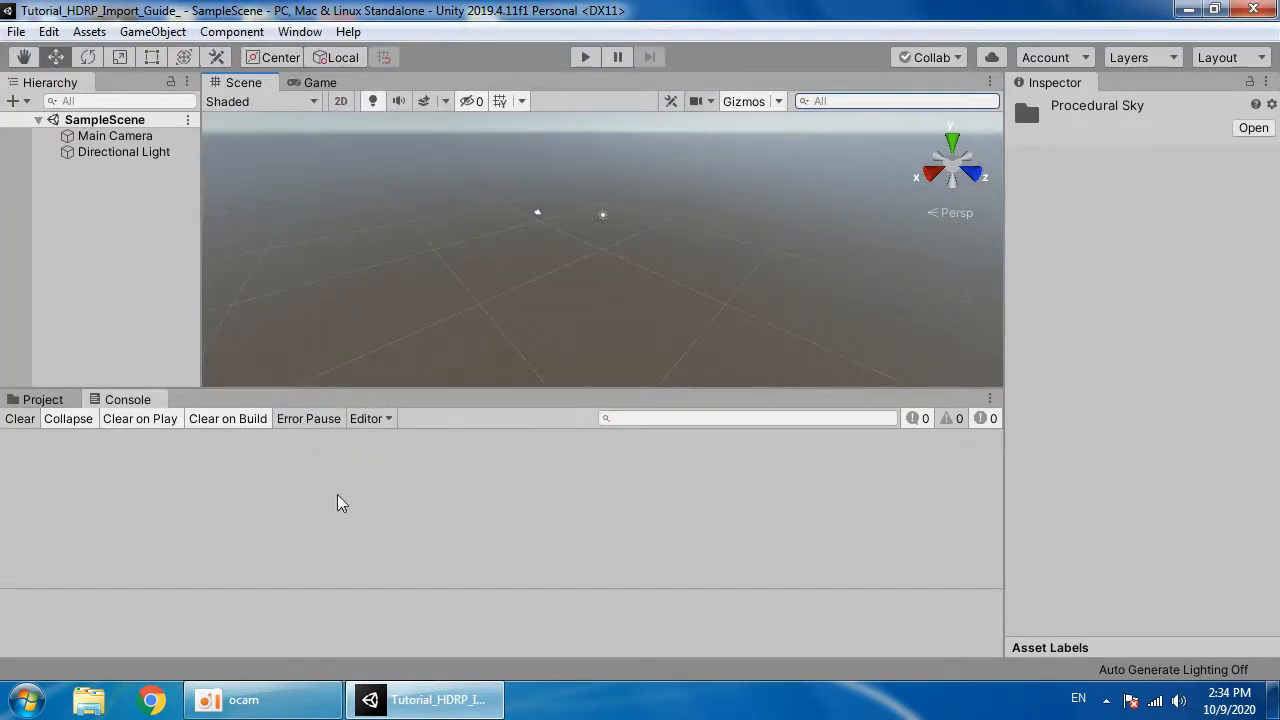
Step: Import the complete HD_LB2_f7 package into the project's Assets folder
left_click(42, 399)
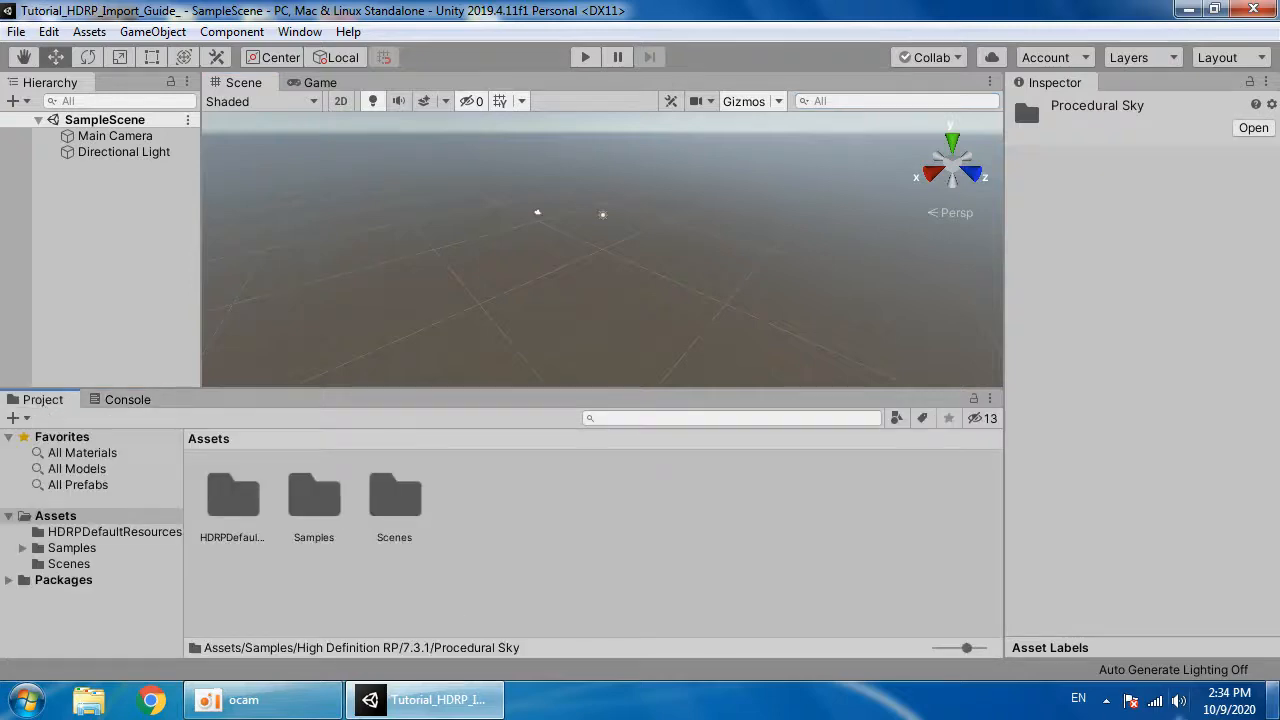
left_click(430, 700)
left_click_drag(44, 620, 462, 598)
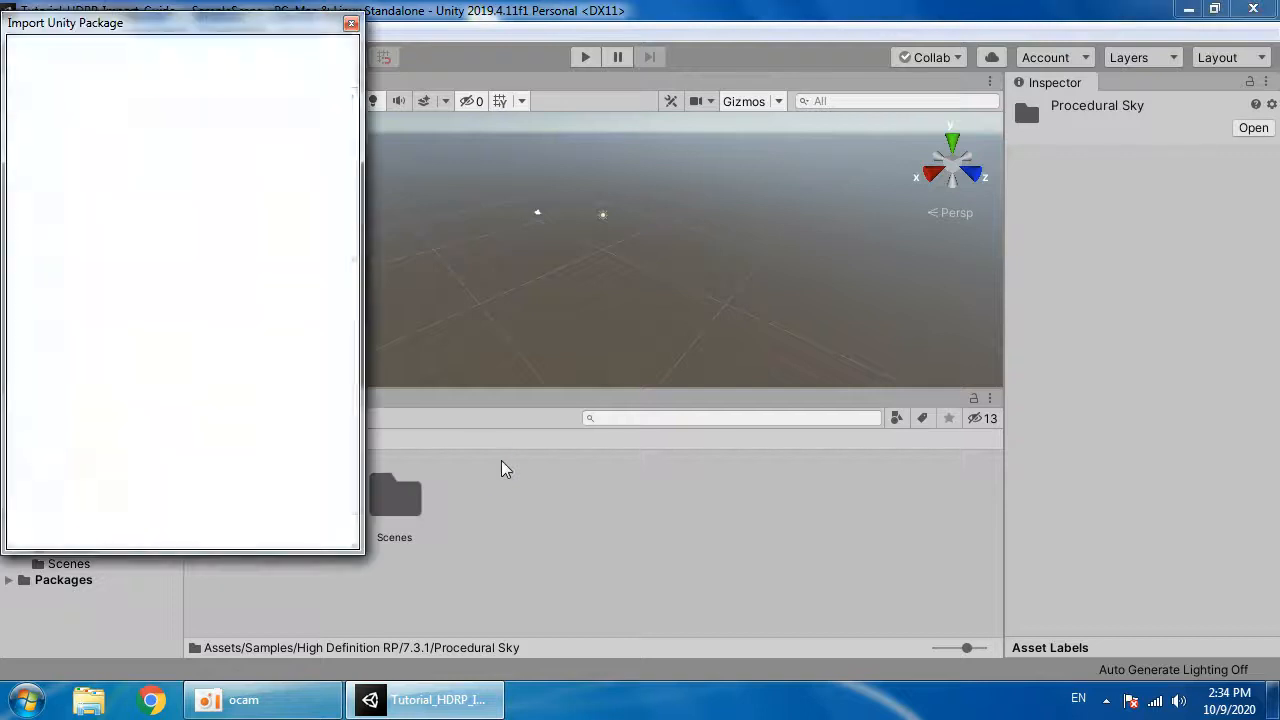
left_click(23, 97)
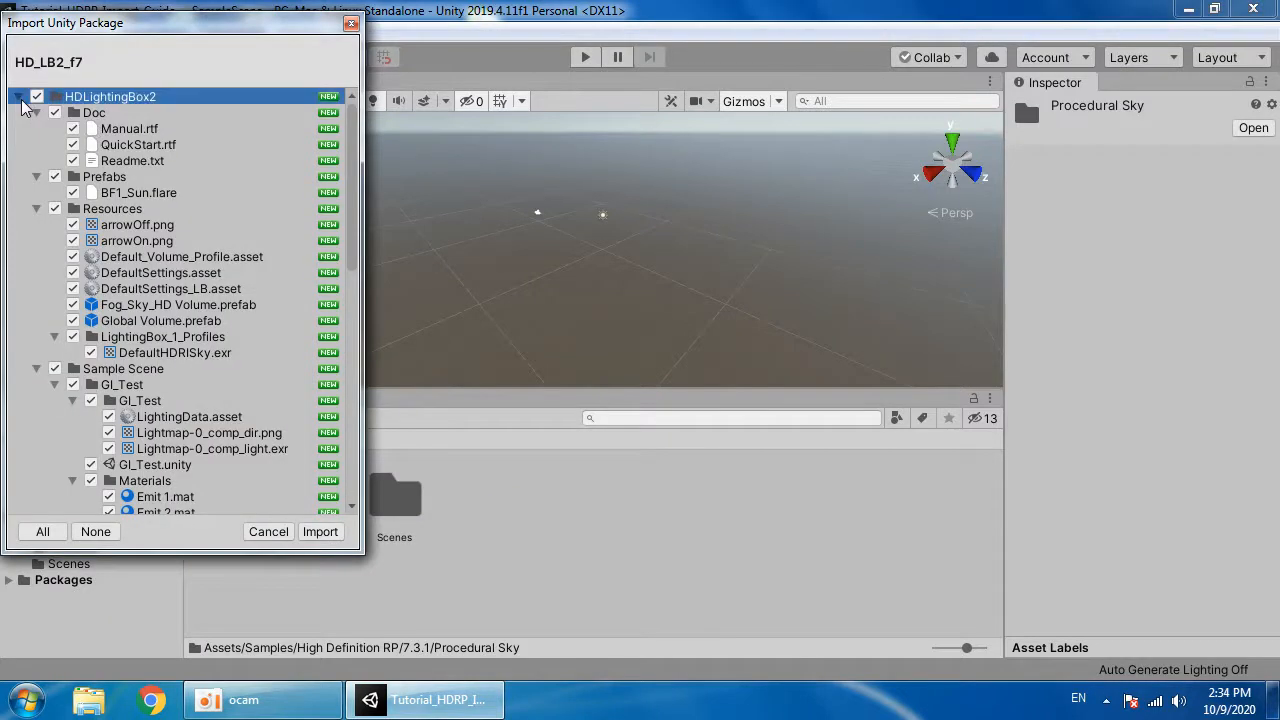
left_click(17, 97)
left_click(320, 531)
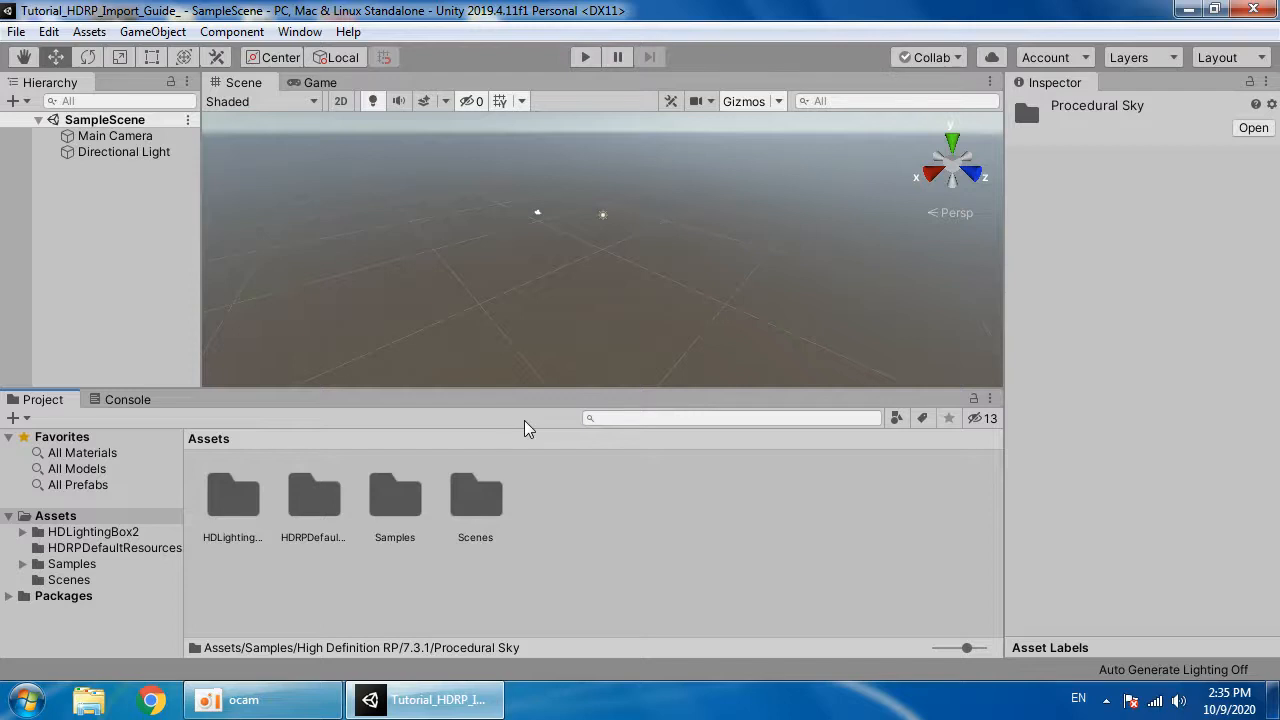
Step: Clear the console messages and show the project's Assets as a compact list
left_click(127, 399)
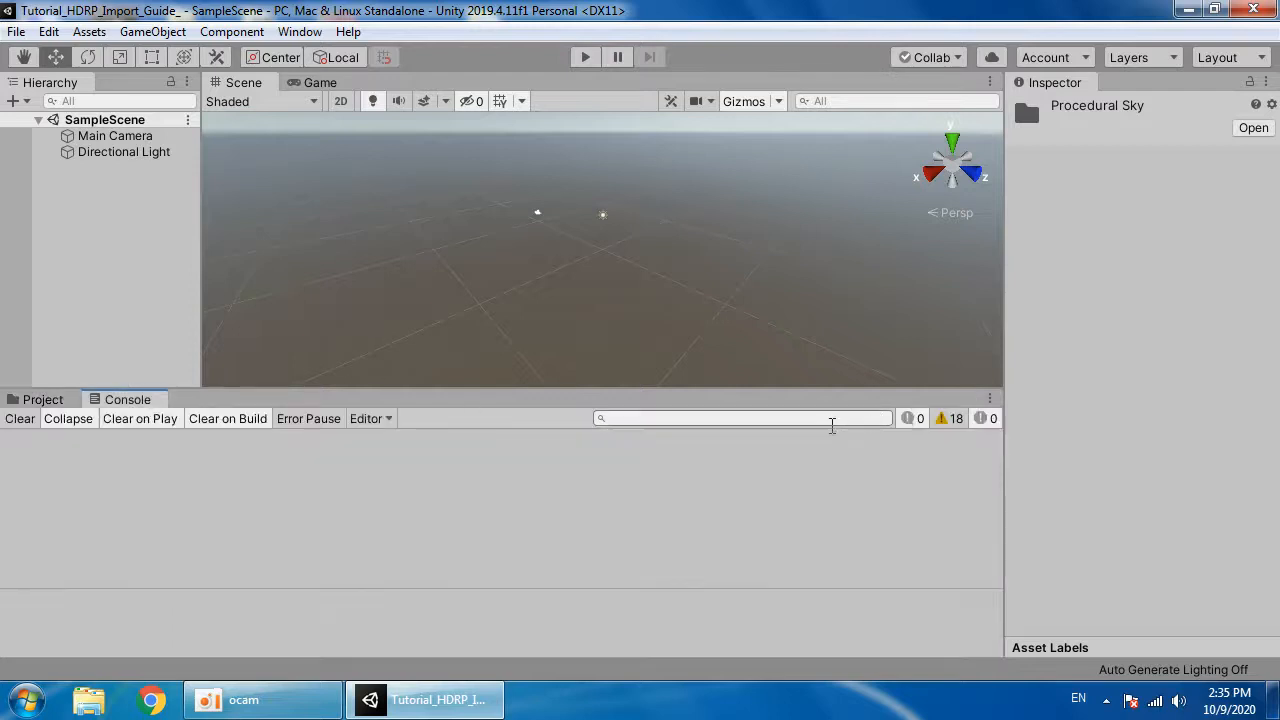
left_click(22, 419)
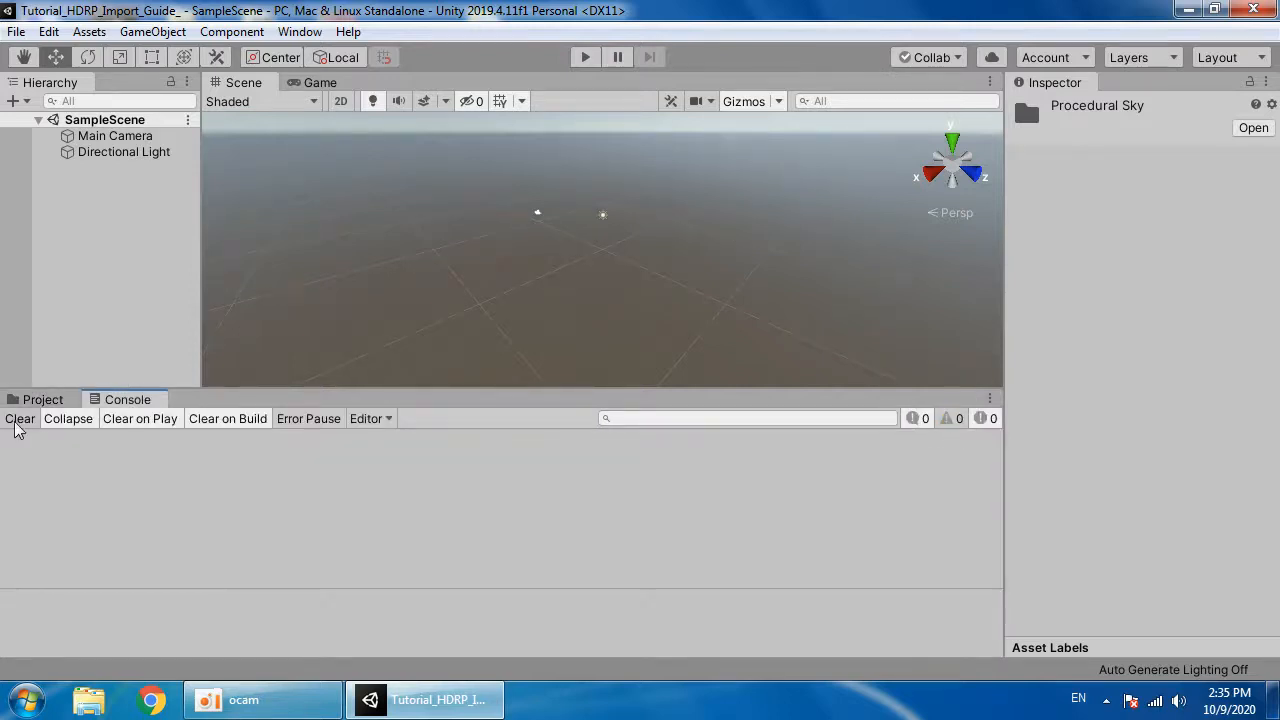
left_click(42, 399)
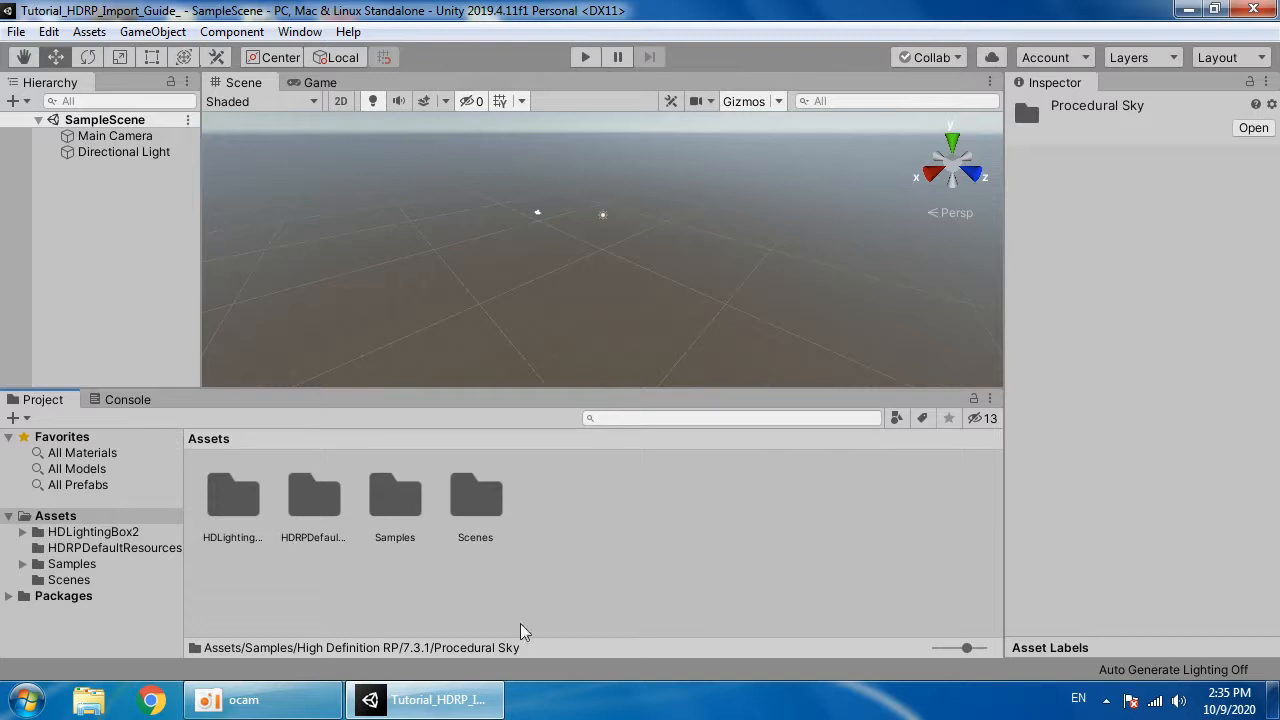
left_click(934, 649)
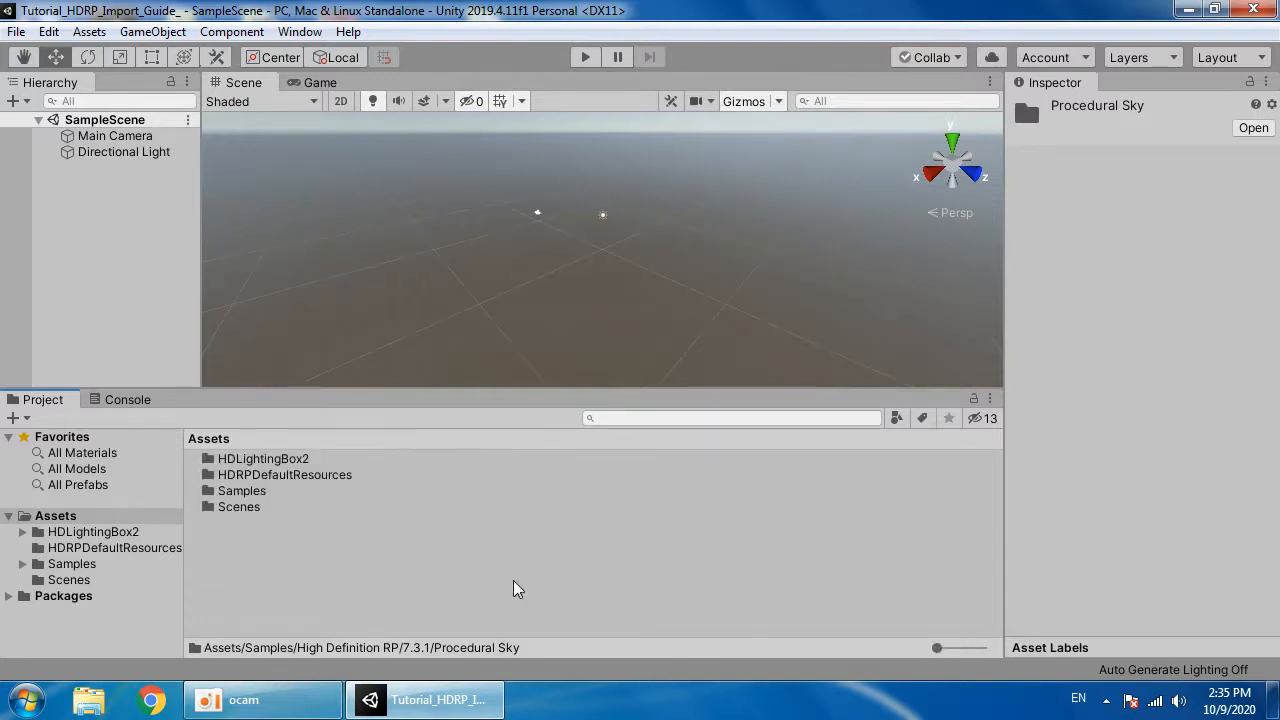
Step: Open the GI_Test scene from the HDLightingBox2 Sample Scene folder
double_click(256, 459)
double_click(253, 508)
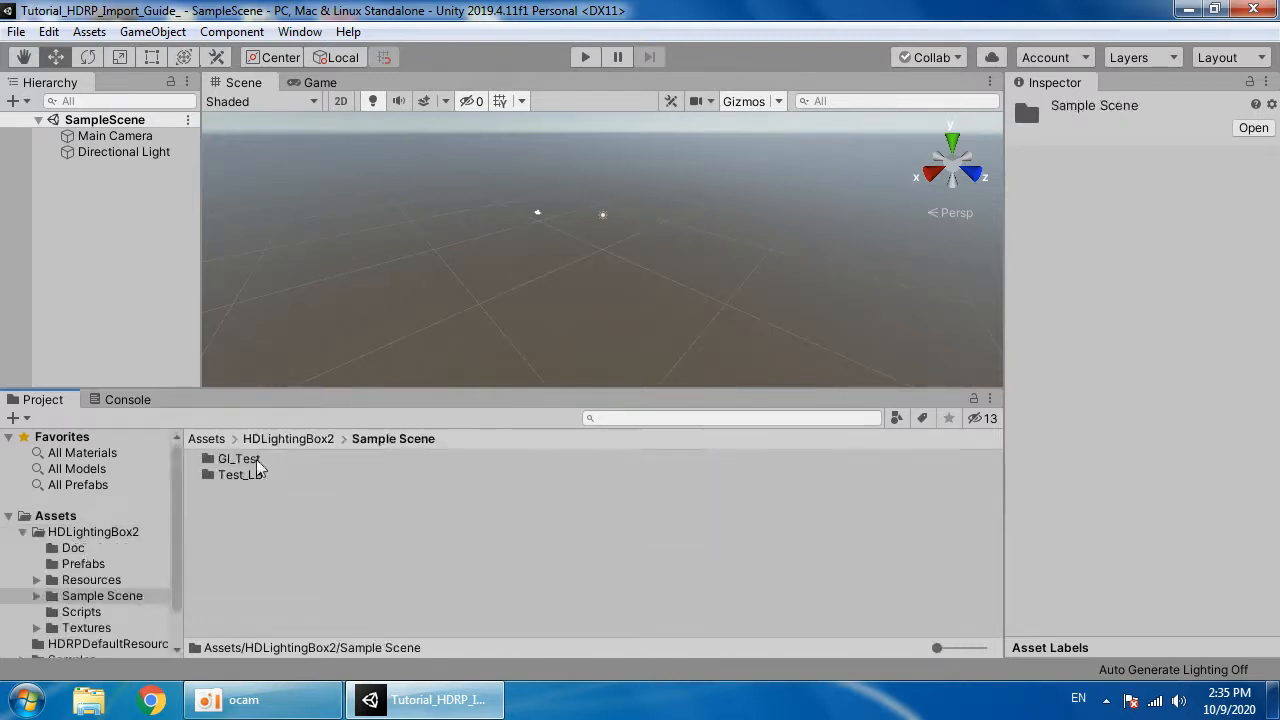
double_click(250, 460)
double_click(243, 506)
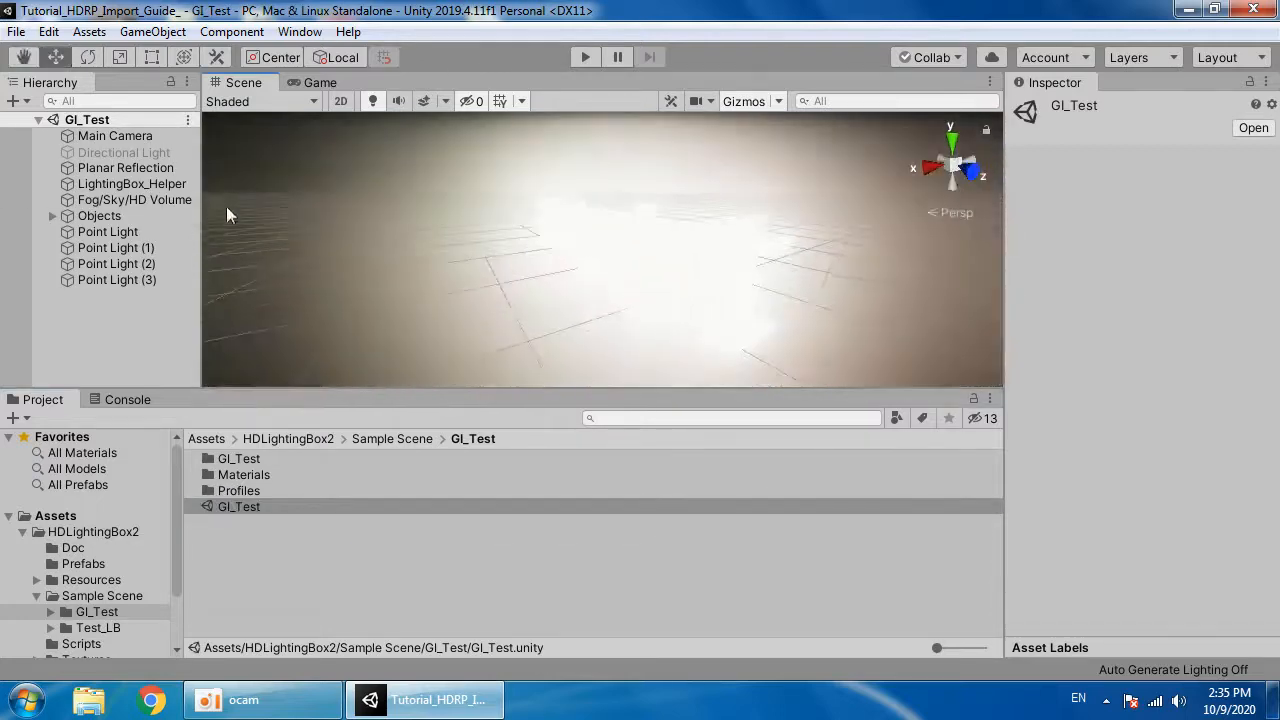
Step: Select the Main Camera, run the scene in Play mode and move the camera through the corridor
left_click(147, 200)
left_click(115, 135)
left_click_drag(410, 286, 530, 240, "alt")
left_click(586, 57)
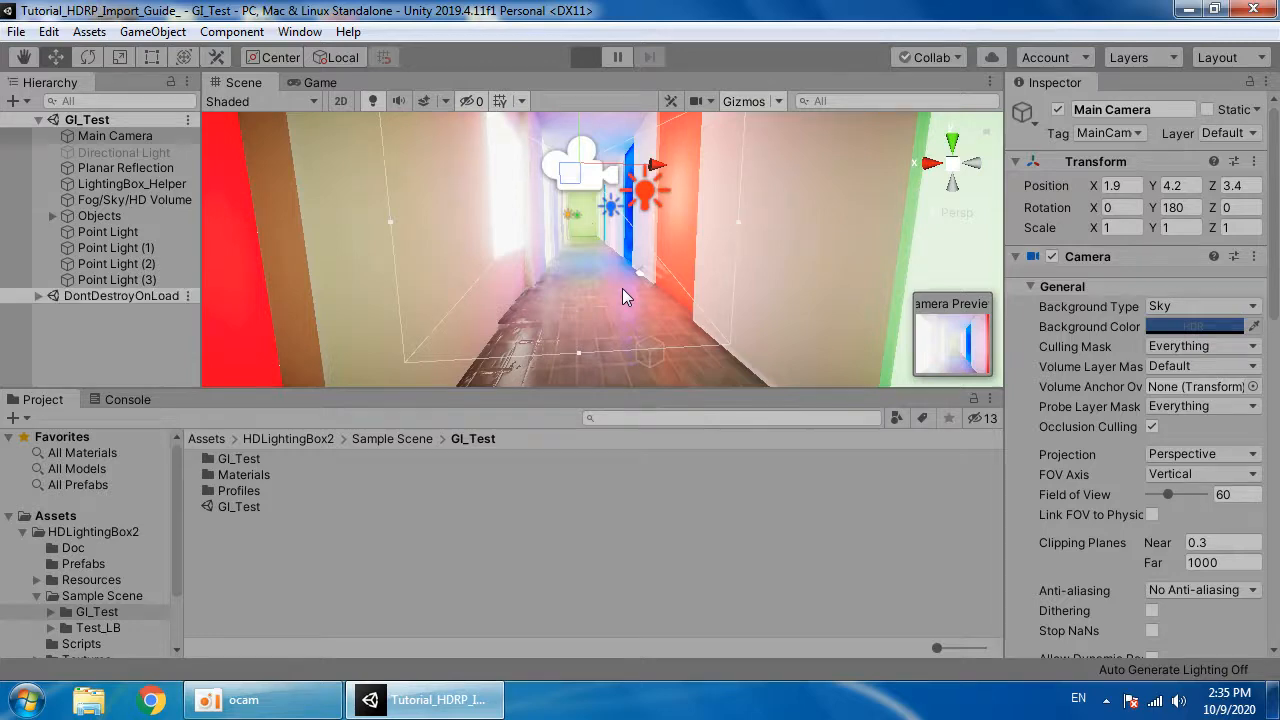
key("w")
key("s")
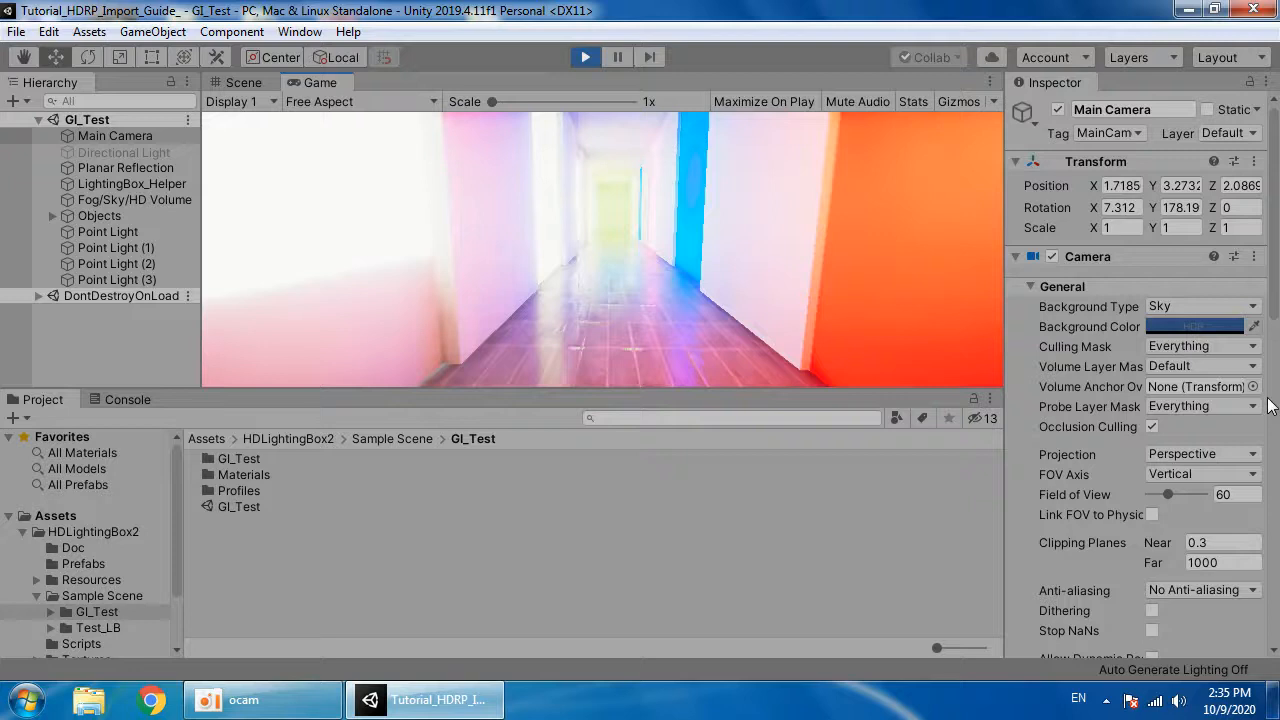
key("w")
key("w")
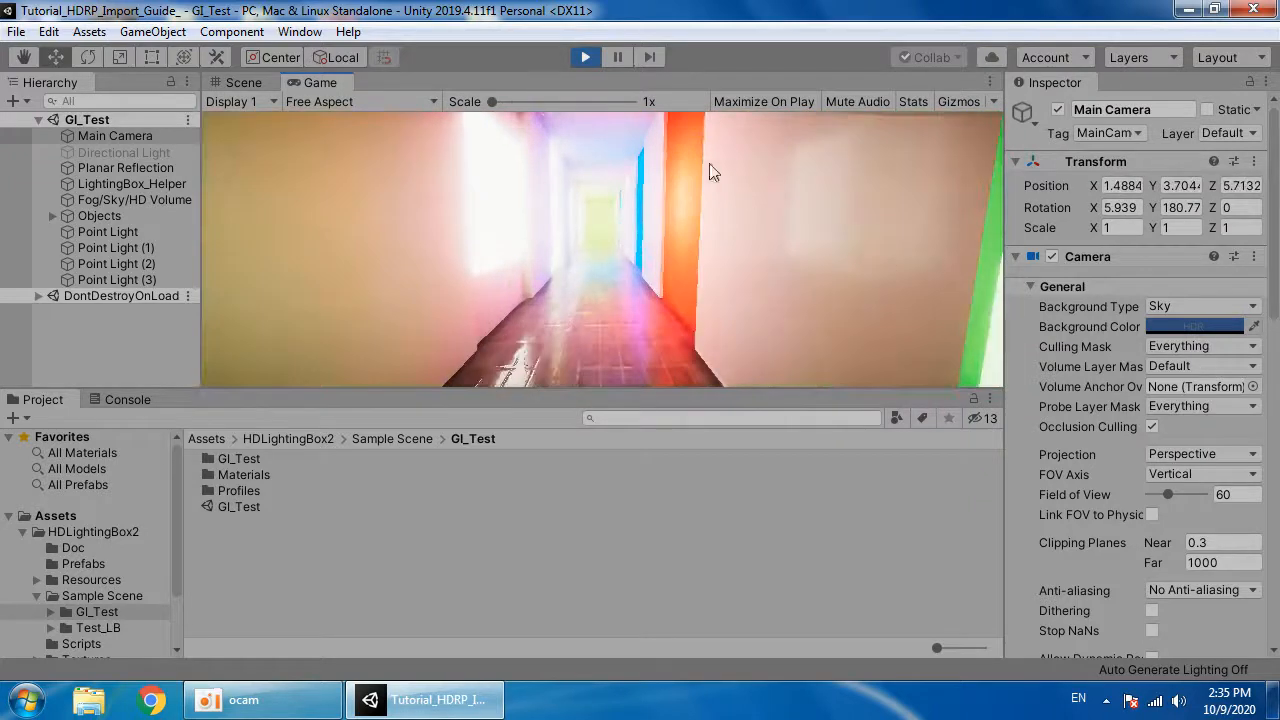
Step: Set the Game view resolution to 1080 (1920x1080) and move back and forth through the corridor to inspect the lighting
left_click(385, 100)
left_click(348, 317)
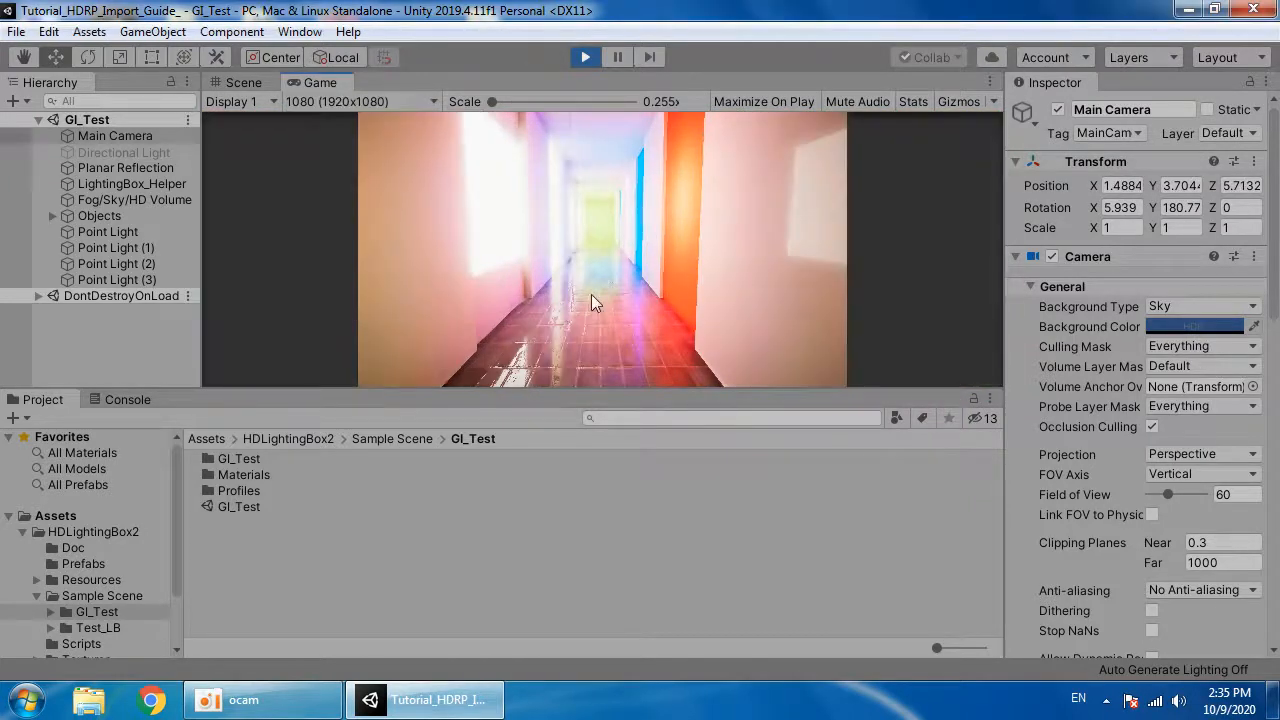
key("w")
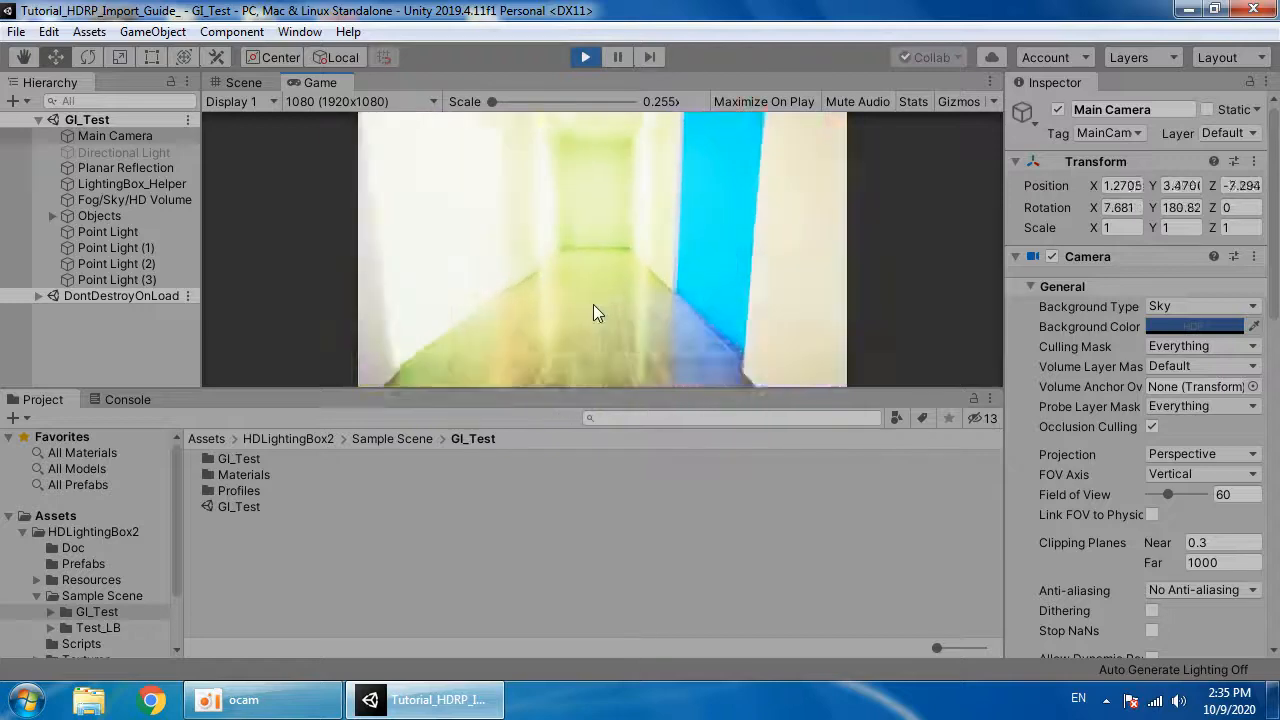
key("s")
key("w")
key("s")
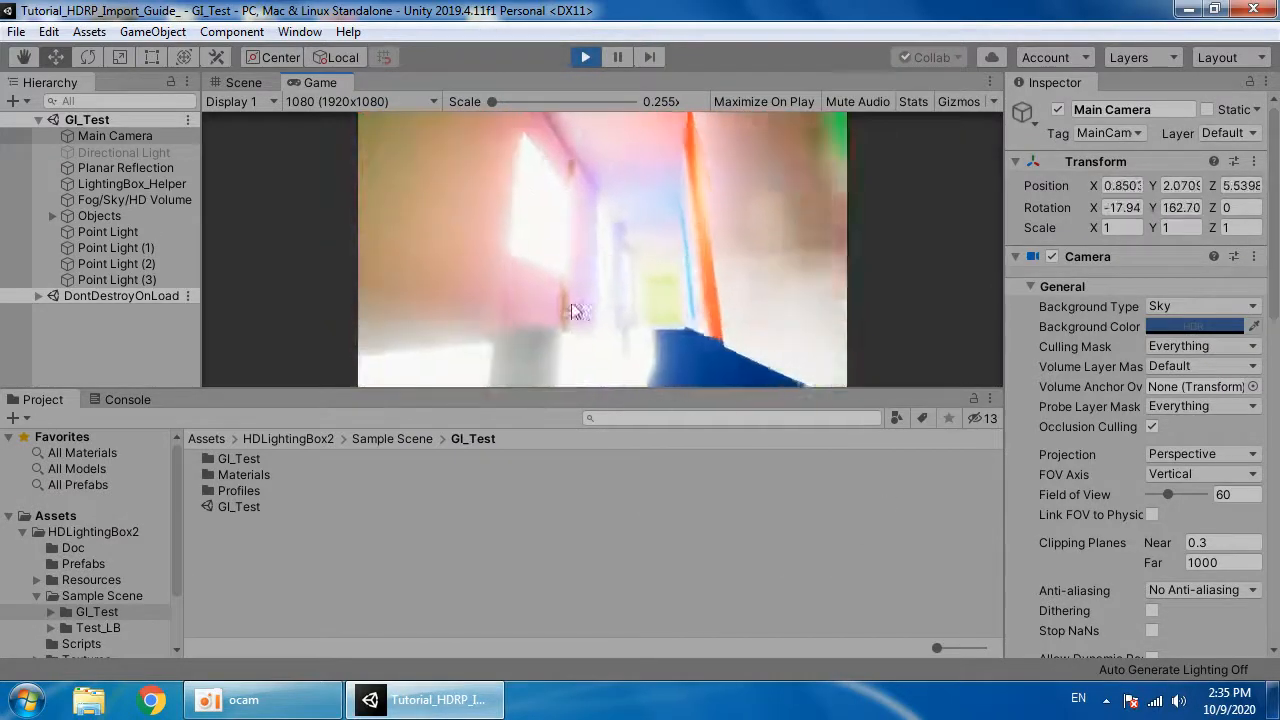
key("w")
key("s")
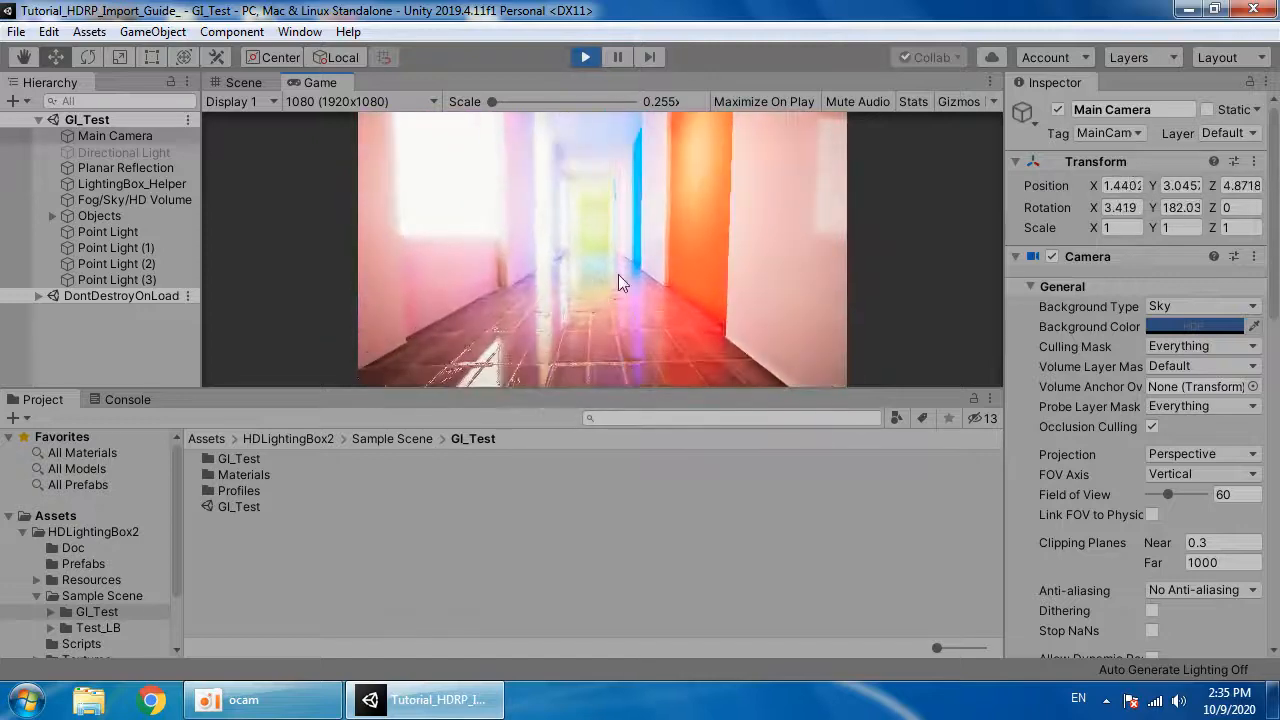
Step: Stop Play mode and open HD Lighting Box 2, widening its panel so all its sections fit
left_click(298, 32)
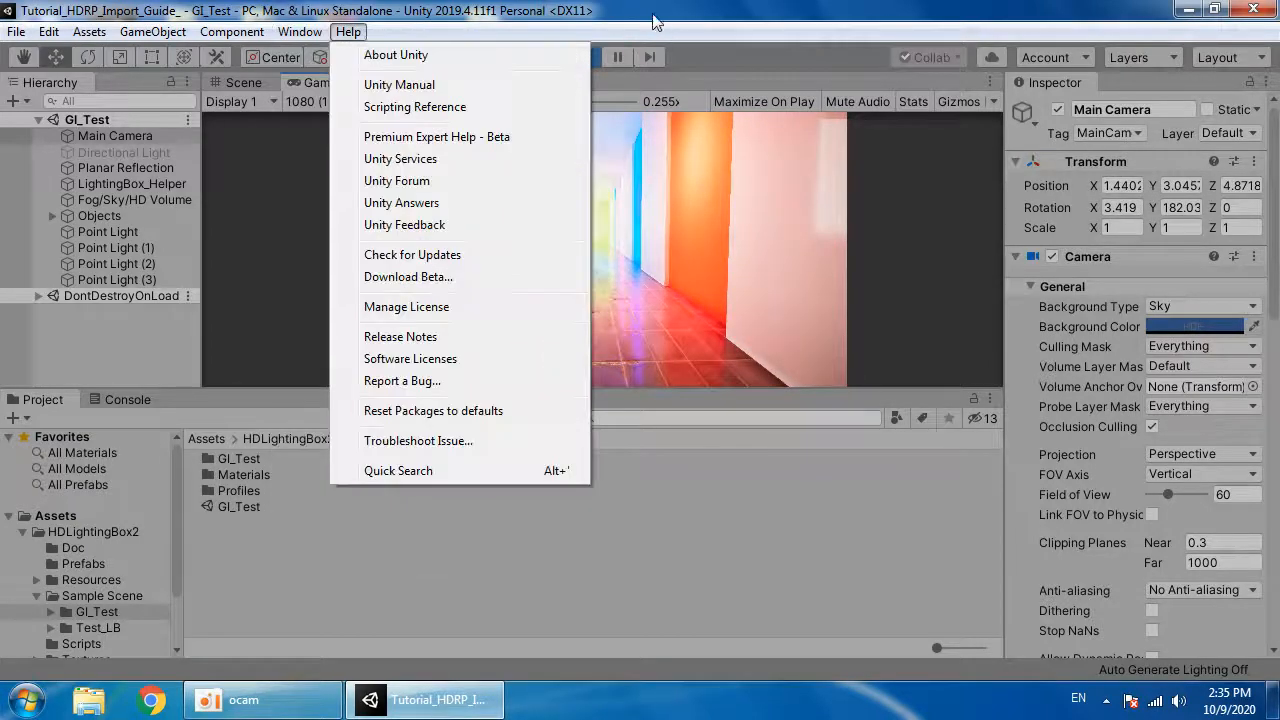
left_click(656, 19)
left_click(585, 57)
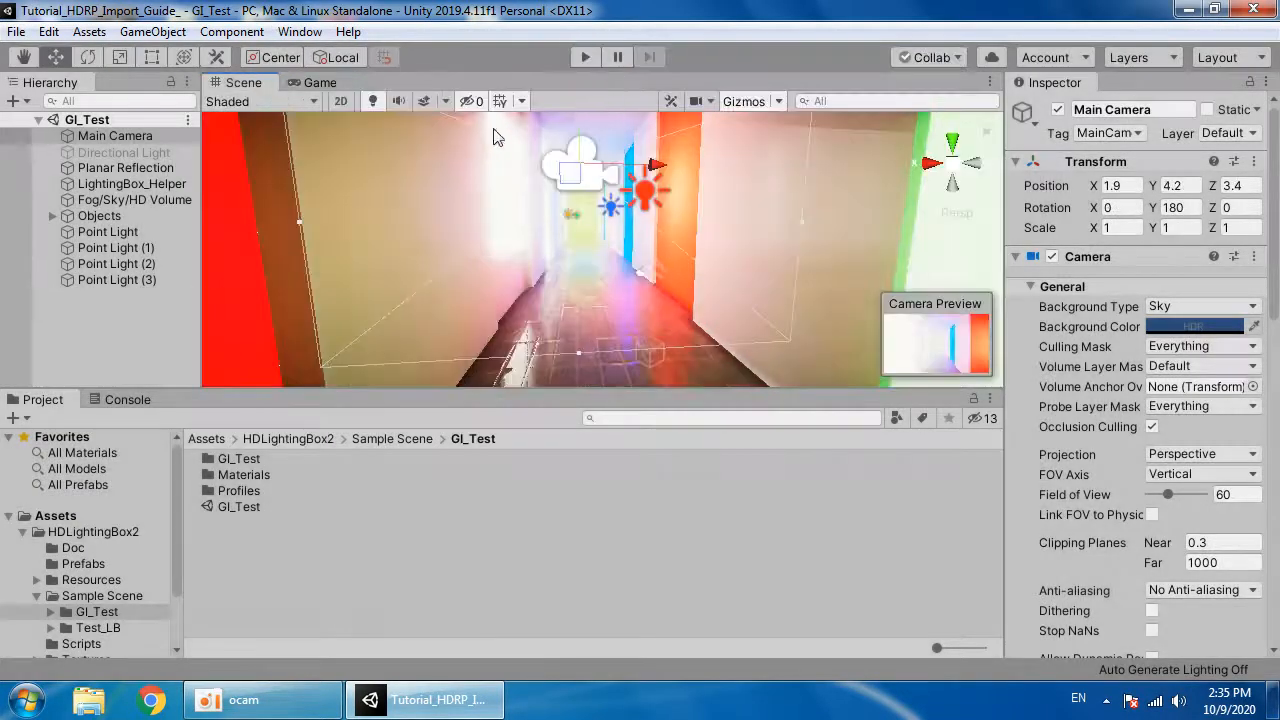
left_click(318, 33)
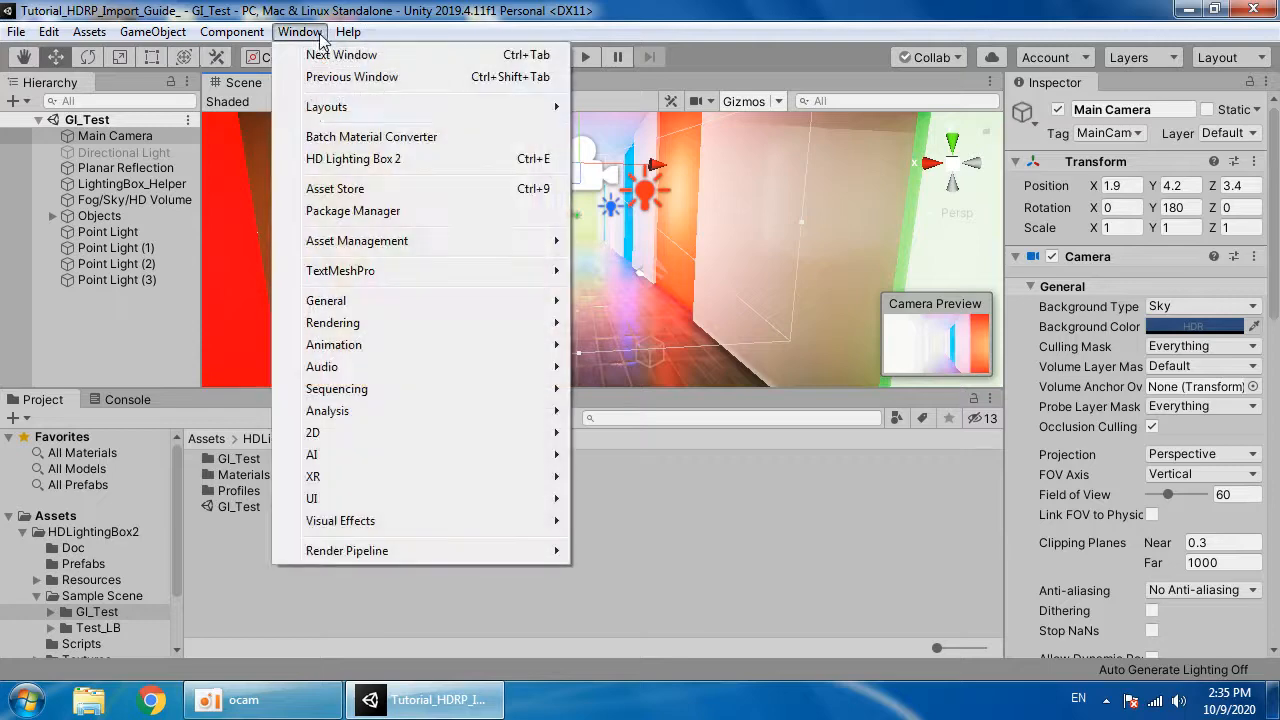
left_click(352, 159)
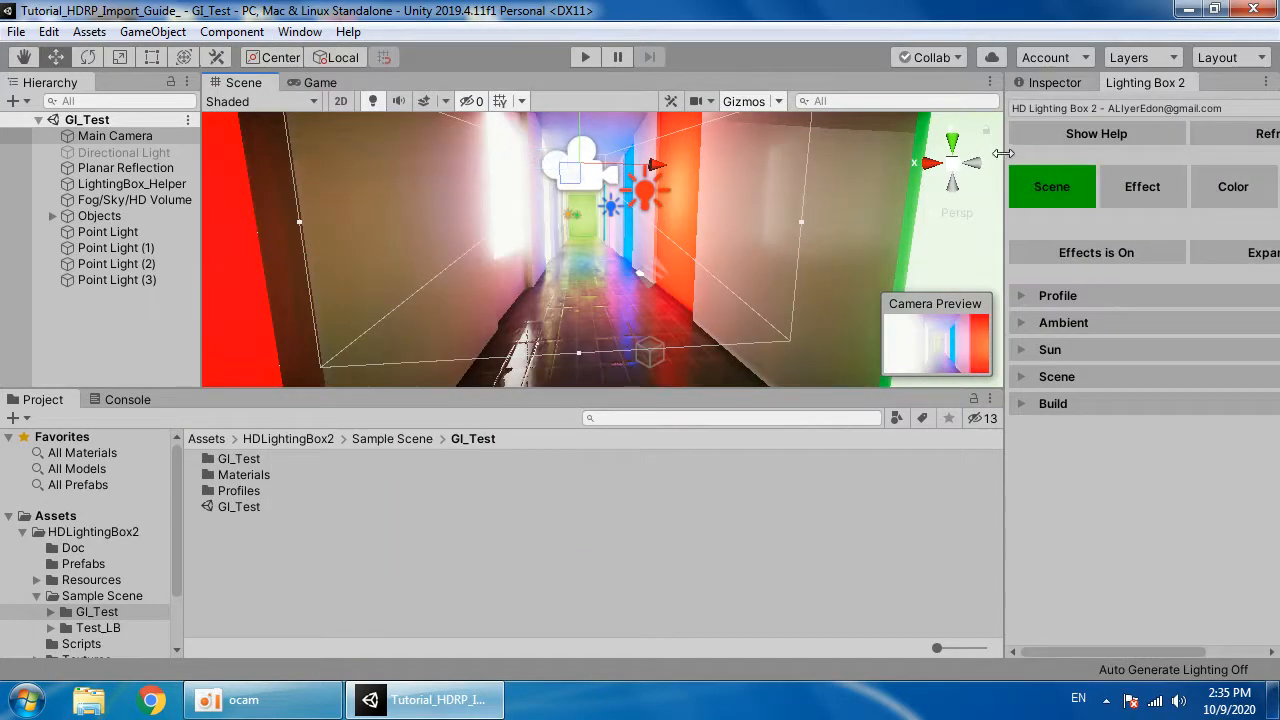
left_click_drag(1003, 153, 892, 152)
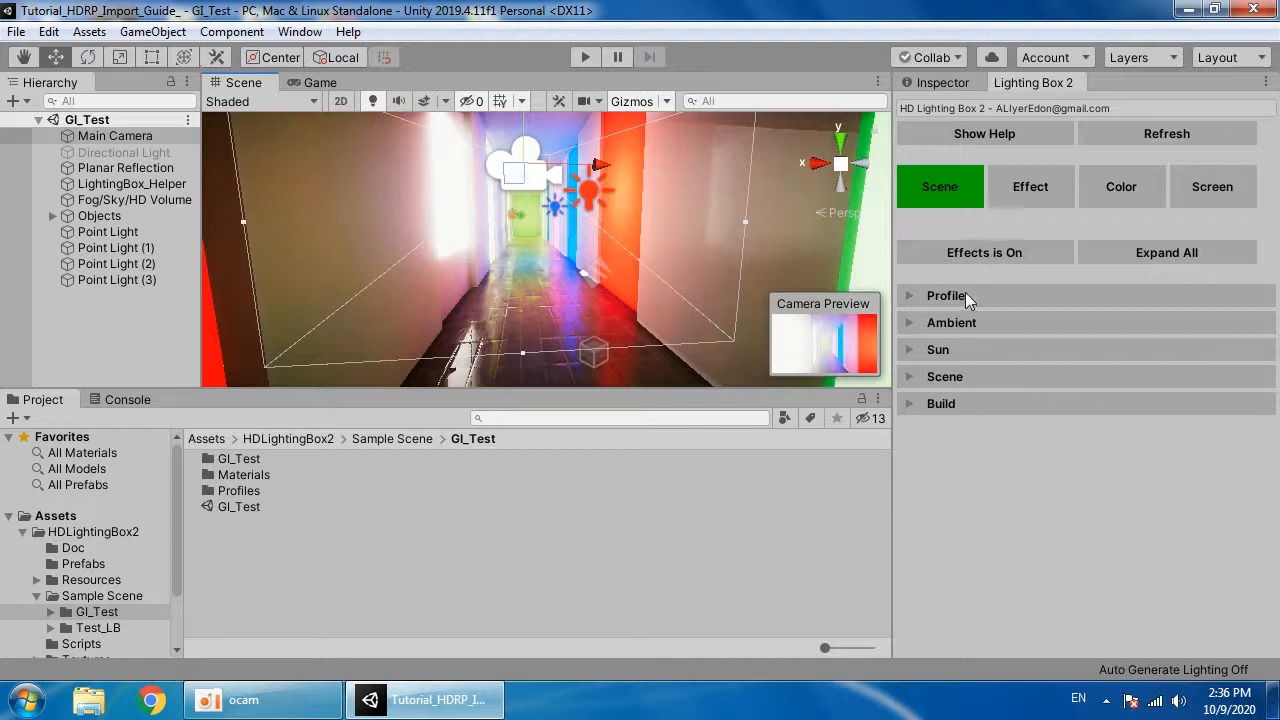
Step: Expand the Profile section and locate the assigned lighting profile asset in the project
left_click(950, 296)
left_click(1097, 321)
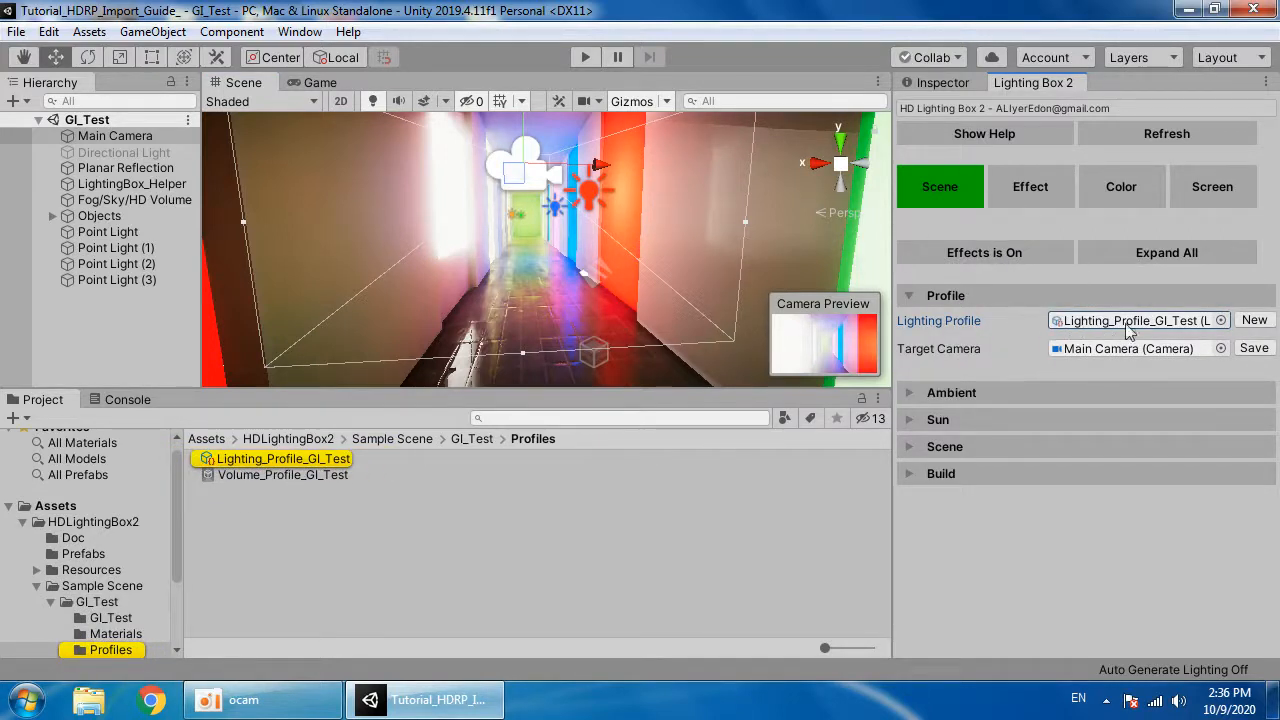
left_click(1001, 390)
left_click(1000, 393)
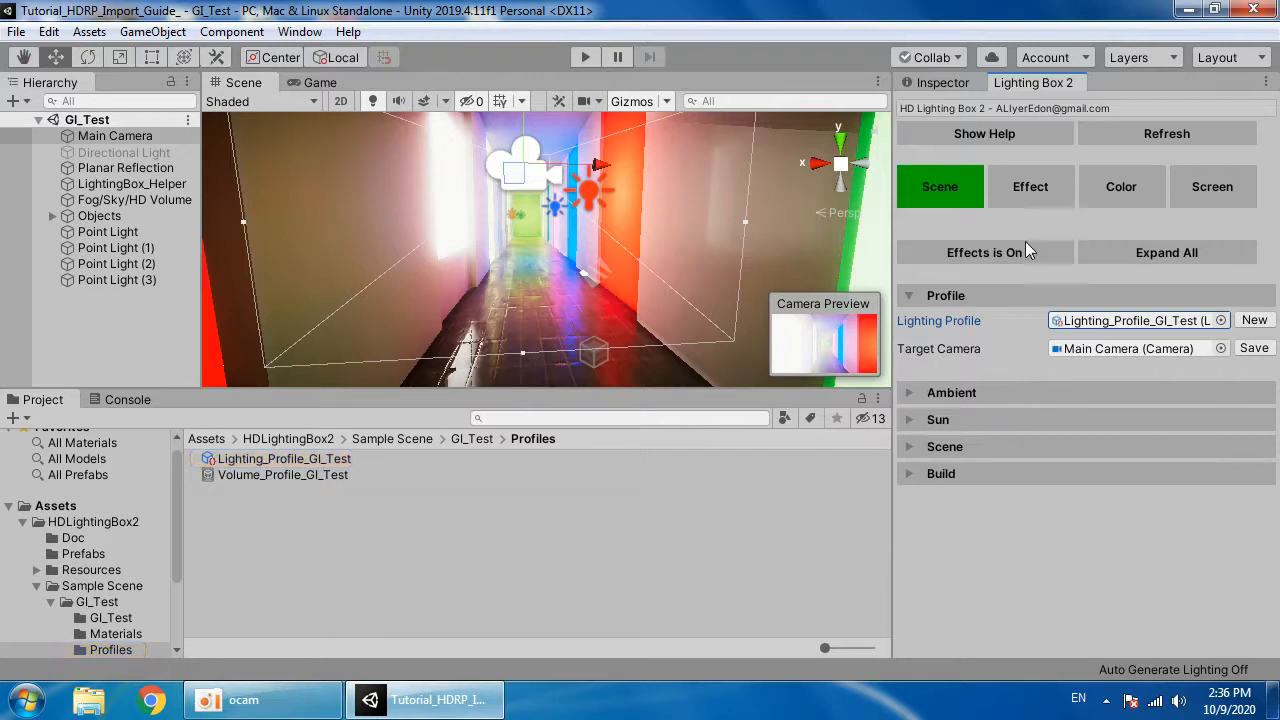
Step: Toggle the Bloom effect and adjust its settings in the Effect section of Lighting Box 2
left_click(1026, 190)
left_click(935, 352)
left_click(938, 355)
left_click_drag(1080, 375, 1145, 400)
left_click(992, 345)
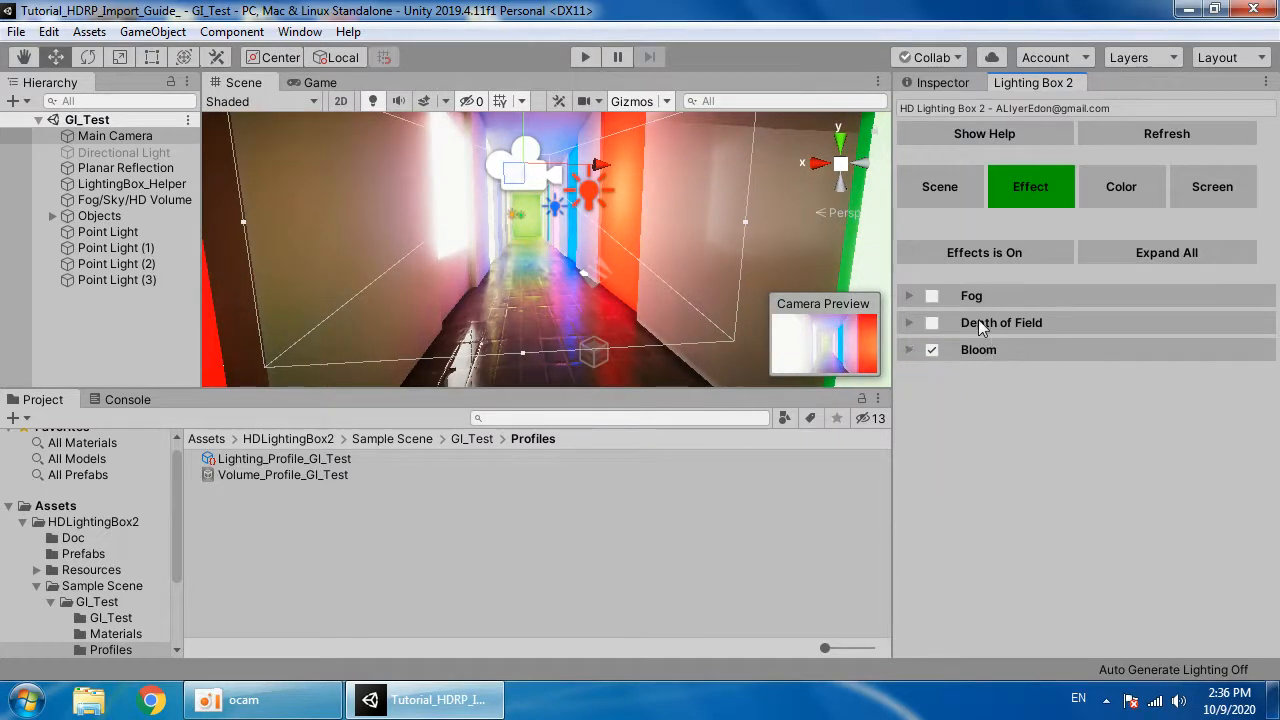
Step: View the Depth of Field settings and show the Color section of Lighting Box 2
left_click(980, 325)
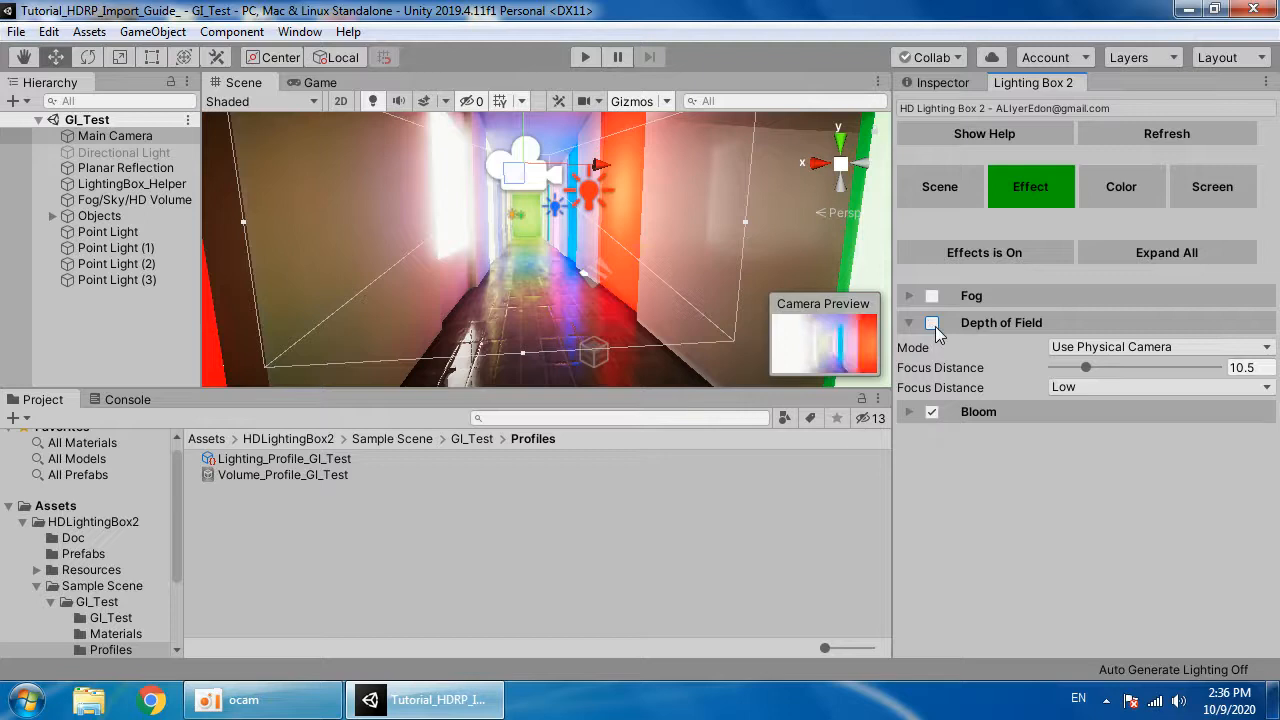
left_click(996, 325)
left_click(1100, 193)
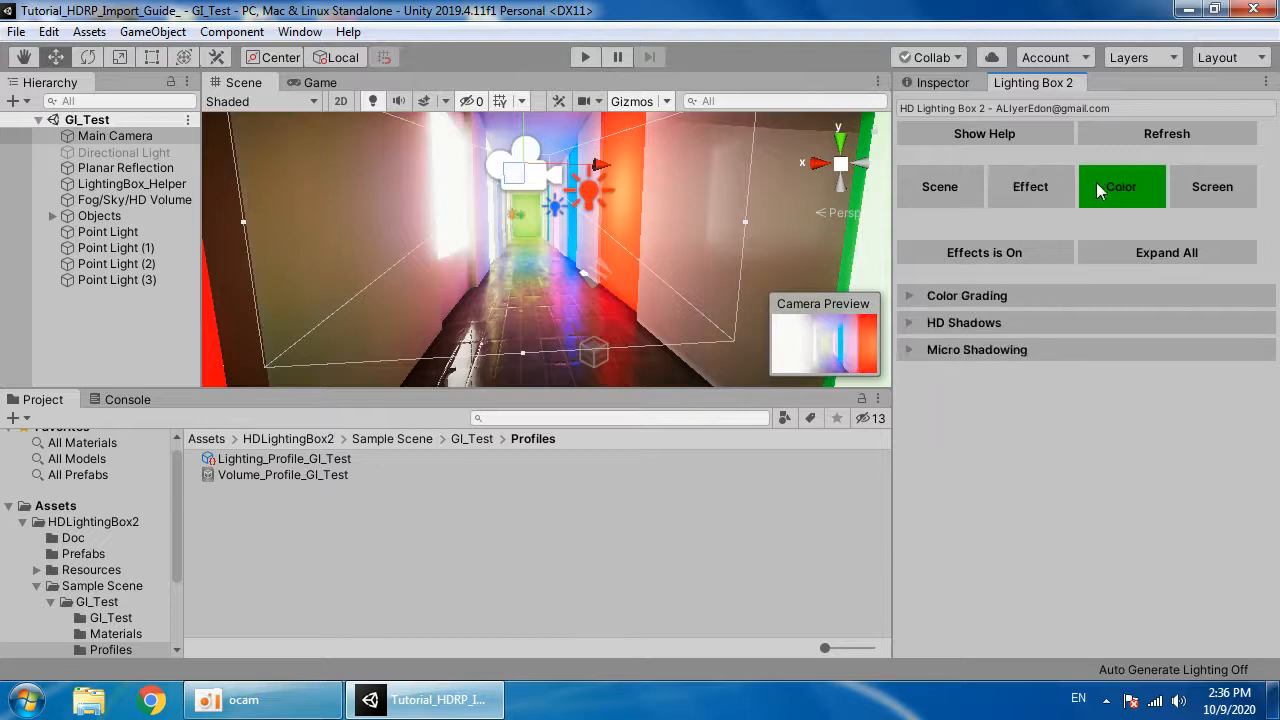
Step: Expand the Color Grading settings, try out its sliders, and set both Saturation and Temperature to 0
left_click(940, 297)
left_click_drag(1103, 349, 1248, 388)
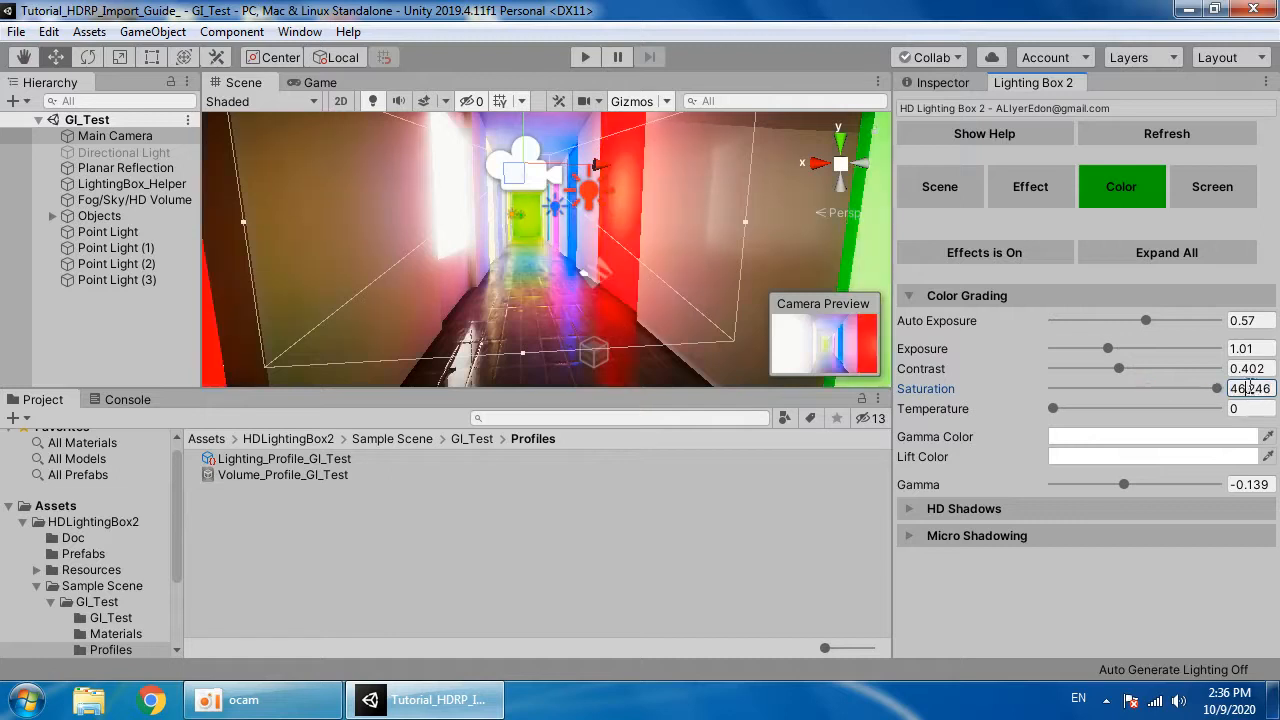
left_click(1255, 388)
type("0")
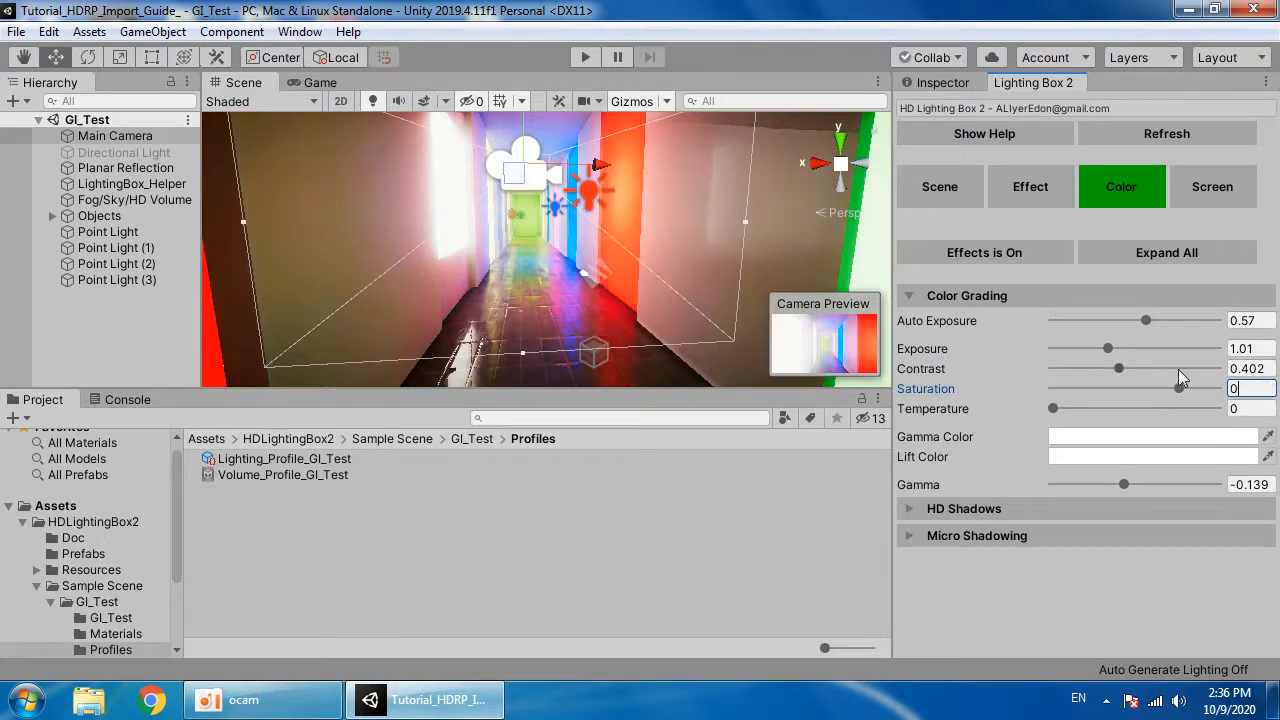
mouse_move(1053, 408)
left_mouse_down()
mouse_move(1237, 420)
mouse_move(1050, 408)
left_mouse_up()
Step: Adjust Color Grading to an Exposure of 1.21 and a Gamma of -0.07, checking the effect in the corridor
left_click_drag(1122, 485, 1199, 485)
mouse_move(1108, 349)
left_mouse_down()
mouse_move(1181, 349)
mouse_move(1133, 349)
left_mouse_up()
left_click_drag(1199, 485, 1139, 484)
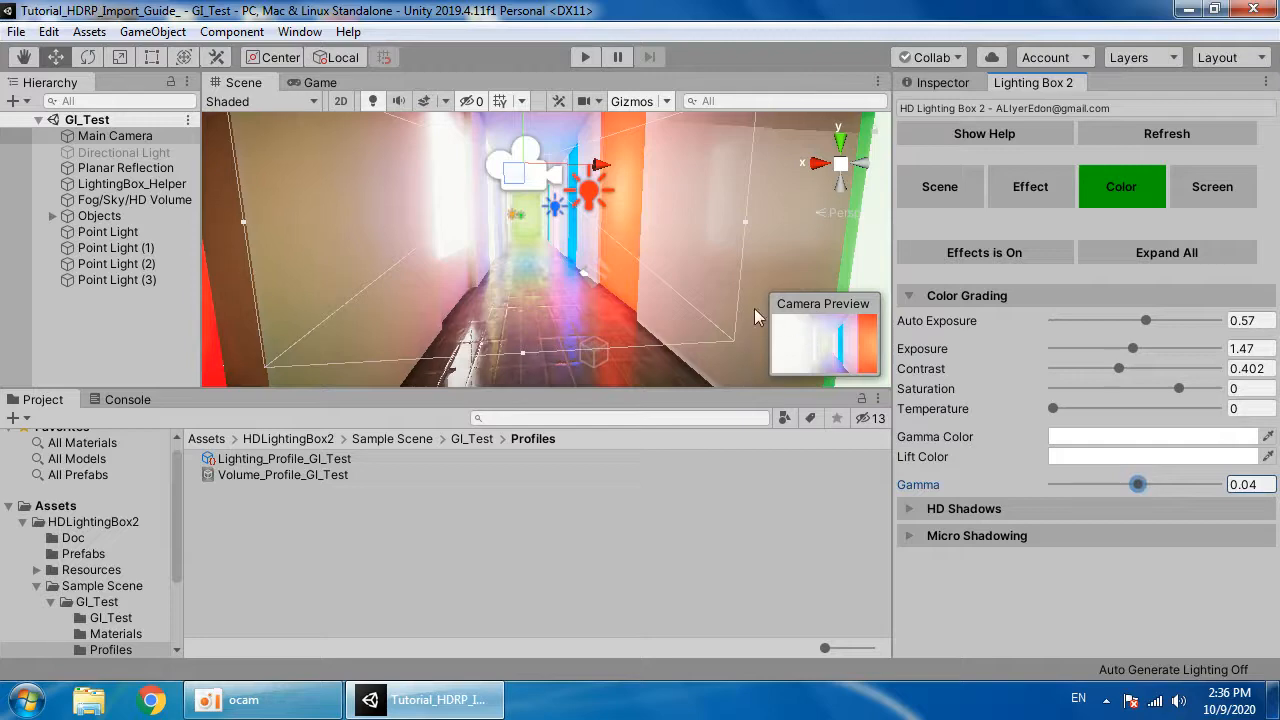
mouse_move(545, 225)
right_mouse_down()
mouse_move(480, 230)
mouse_move(570, 228)
right_mouse_up()
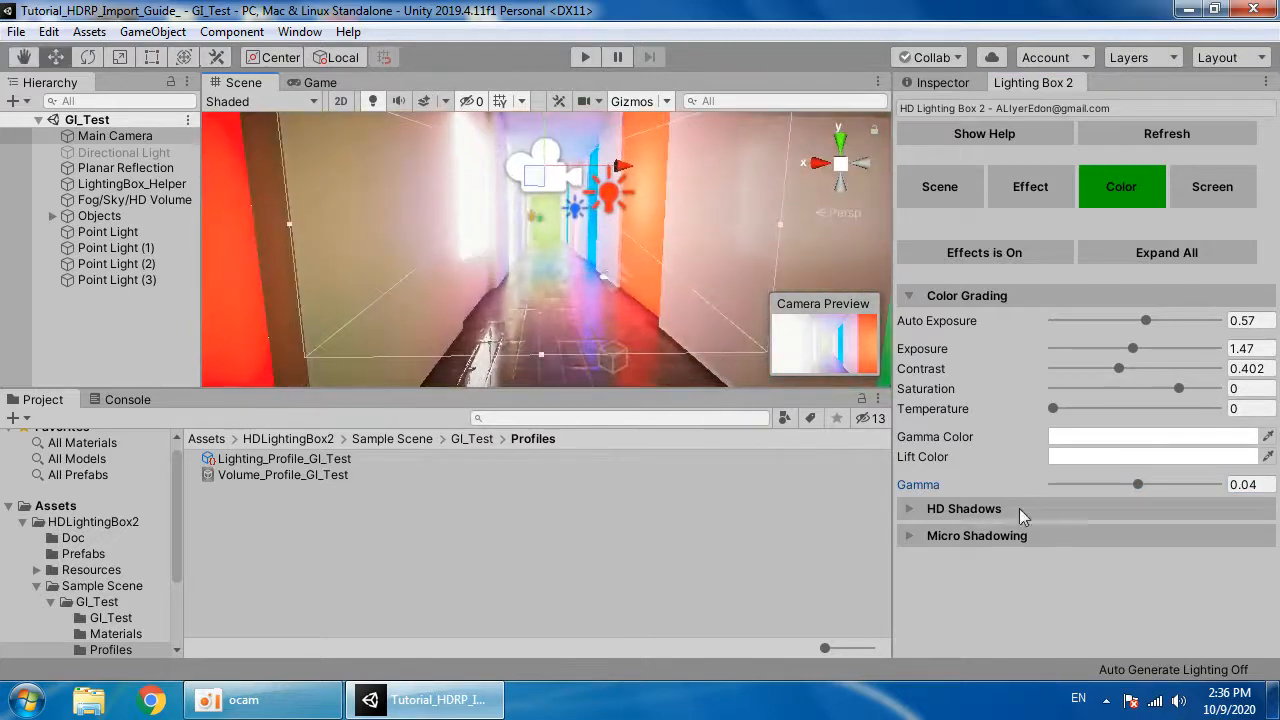
left_click_drag(1132, 348, 1111, 375)
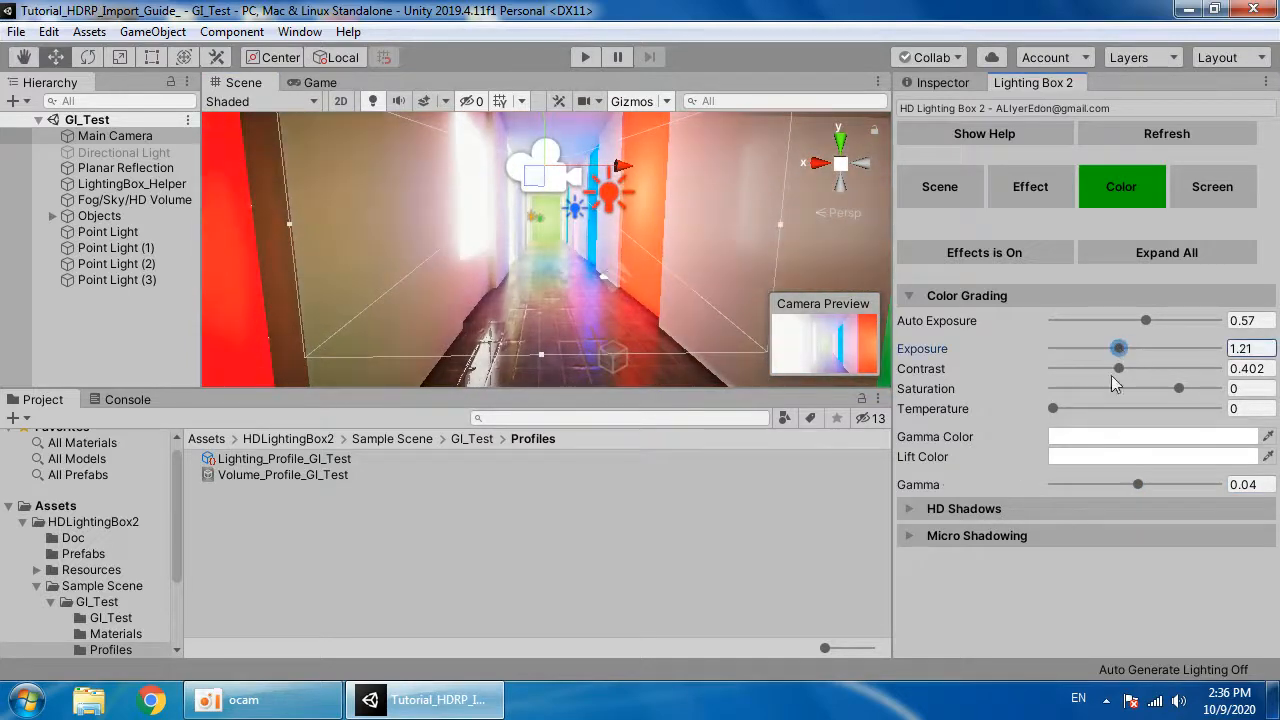
mouse_move(1138, 484)
left_mouse_down()
mouse_move(1118, 484)
mouse_move(1131, 491)
left_mouse_up()
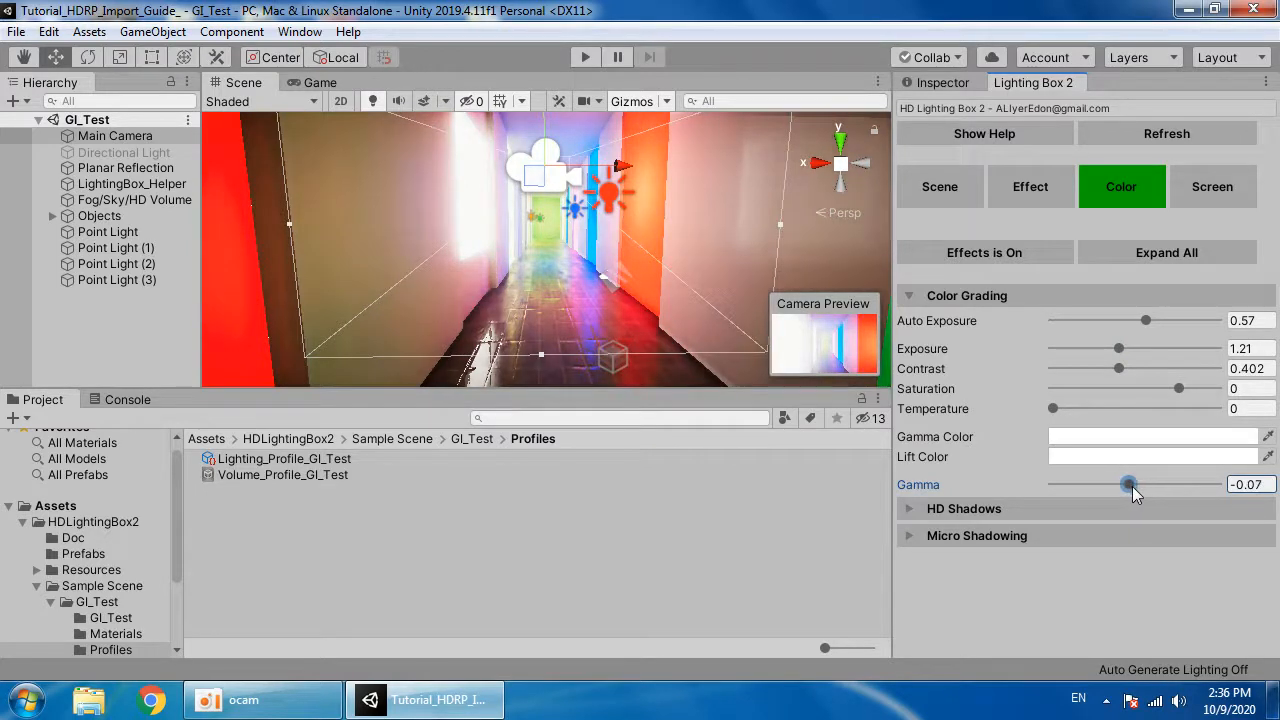
Step: Look over the HD Shadows settings and the Screen section's anti-aliasing methods, collapsing the Anti Aliasing group
left_click(1011, 510)
left_click(981, 510)
left_click(1218, 184)
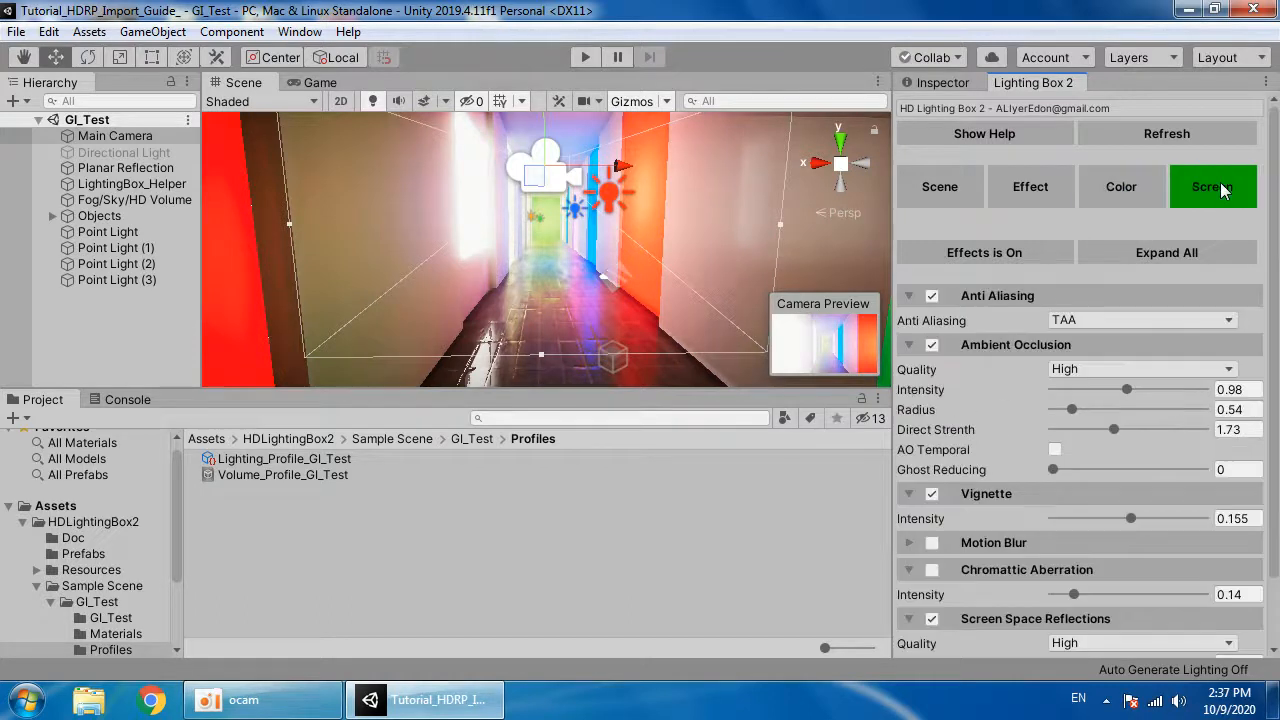
left_click(1090, 320)
left_click(1097, 364)
left_click(1114, 322)
left_click(1113, 342)
left_click(1050, 297)
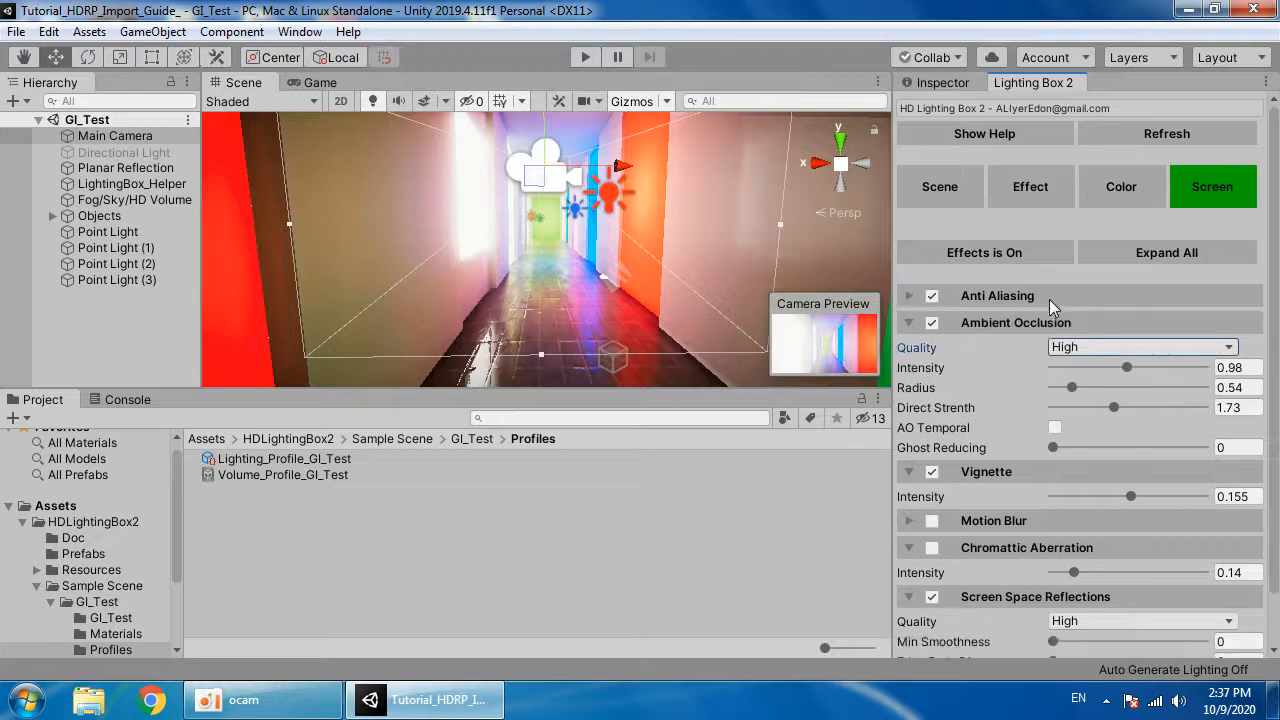
Step: Compare the scene with Ambient Occlusion off and on, and set its Intensity to 0.81, Radius to 0.82 and Direct Strenth to 2.08
left_click(933, 323)
left_click(933, 324)
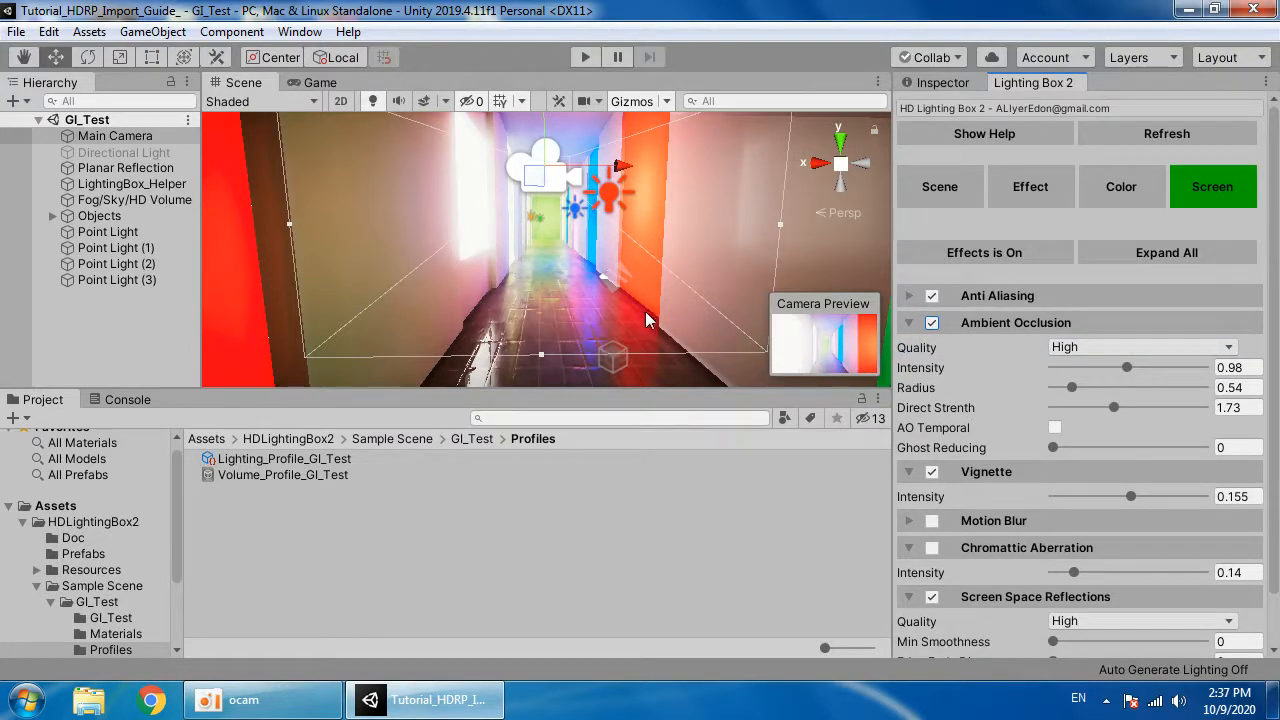
mouse_move(1135, 368)
left_mouse_down()
mouse_move(1186, 369)
mouse_move(1088, 365)
mouse_move(1119, 374)
mouse_move(1120, 389)
mouse_move(1066, 386)
mouse_move(1180, 391)
mouse_move(1084, 395)
mouse_move(1127, 409)
left_mouse_up()
left_click_drag(1057, 450, 962, 447)
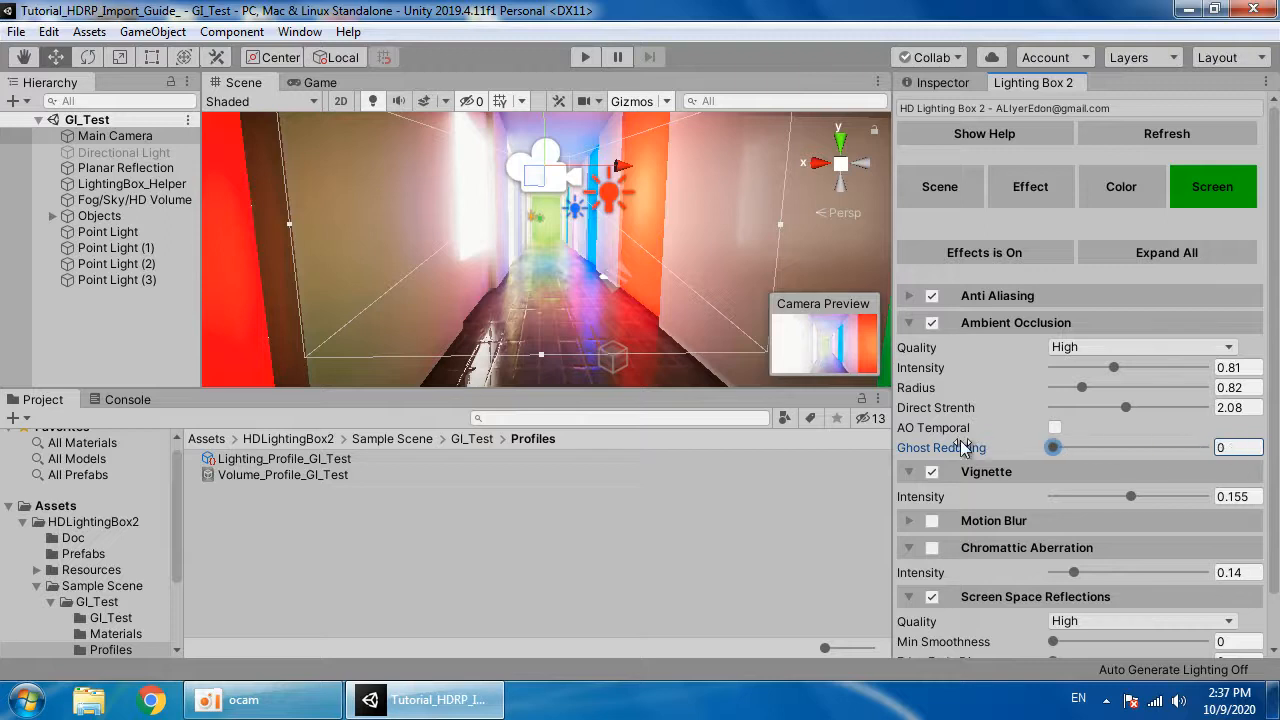
Step: Compare the scene with the Vignette off and on, and set its Intensity to 0.169
left_click(936, 473)
left_click(936, 473)
mouse_move(1131, 497)
left_mouse_down()
mouse_move(1205, 494)
mouse_move(1064, 486)
mouse_move(1137, 486)
left_mouse_up()
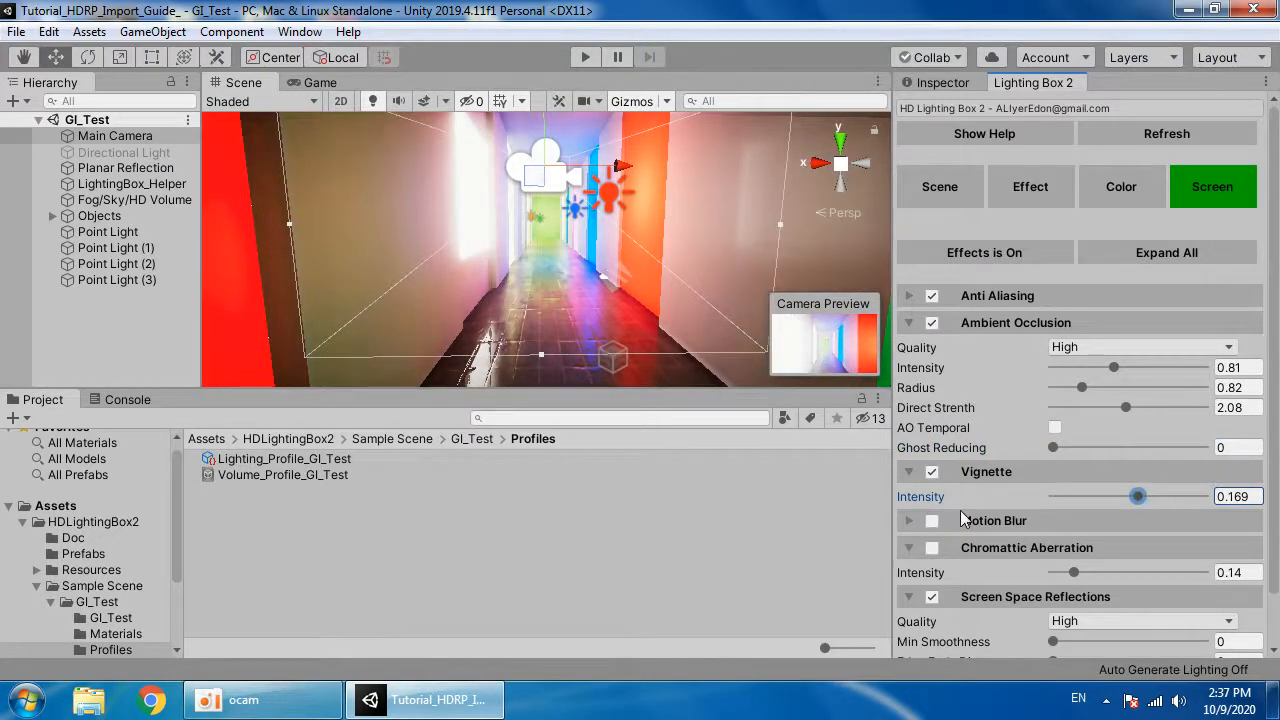
Step: Enable Chromattic Aberration temporarily, set its Intensity to 0.272, and disable the effect again
scroll(975, 522, "down", 3)
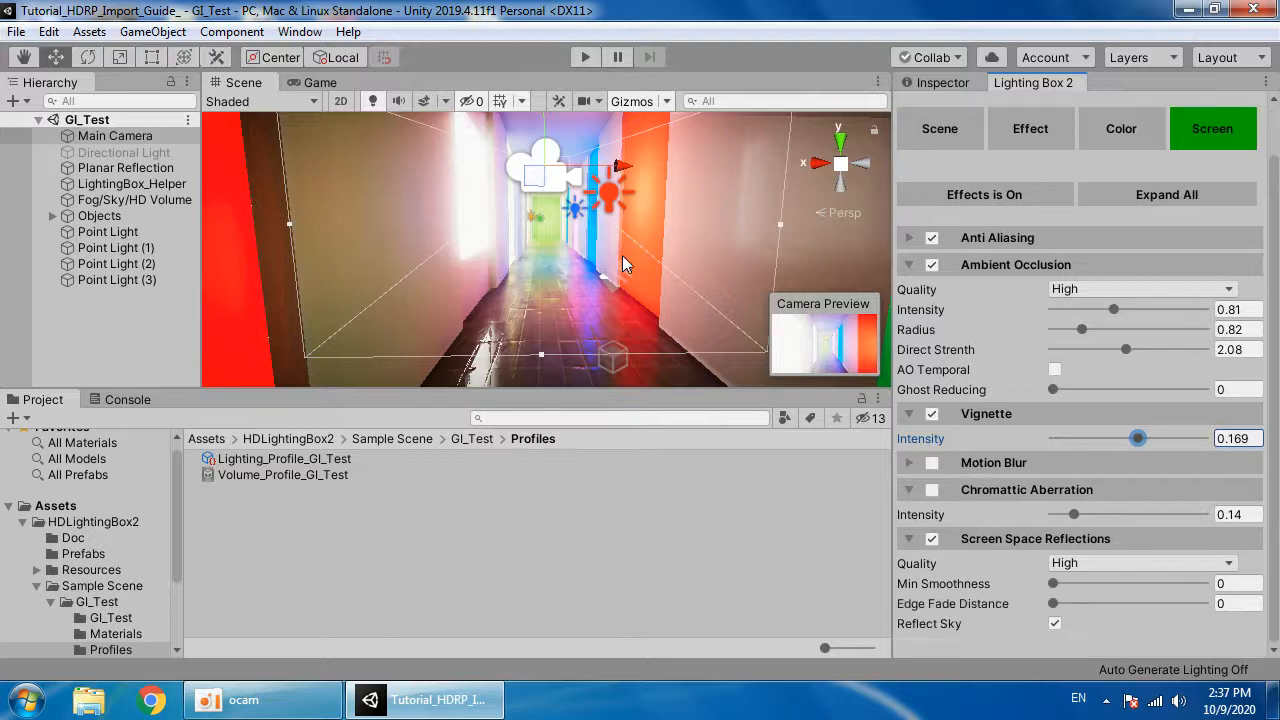
left_click(932, 490)
left_click_drag(1074, 514, 955, 500)
left_click(932, 490)
Step: Toggle Screen Space Reflections to compare the floor, and try its Quality, Min Smoothness and Reflect Sky settings
left_click(932, 540)
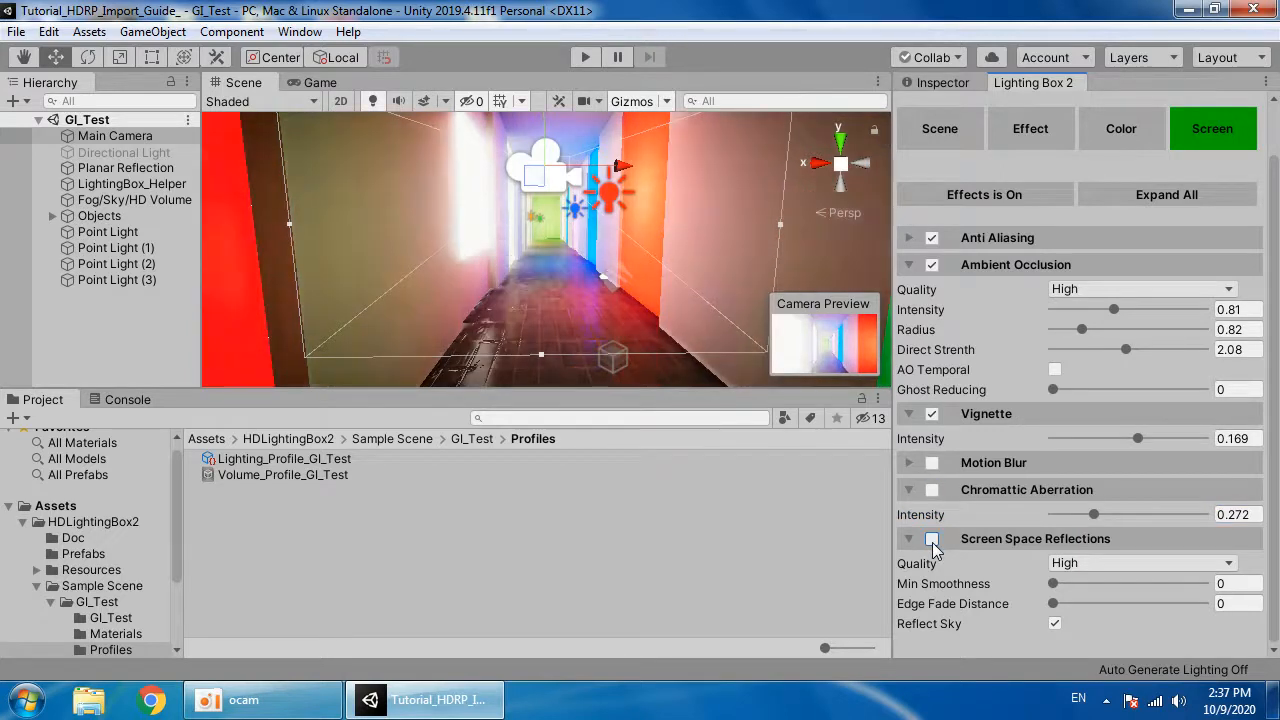
left_click(932, 540)
left_click(1057, 564)
left_click(1062, 586)
left_click(1090, 564)
left_click(1107, 600)
left_click(1105, 563)
left_click(1100, 629)
left_click_drag(1053, 583, 950, 583)
left_click(1055, 623)
left_click(1055, 623)
left_click(1028, 266)
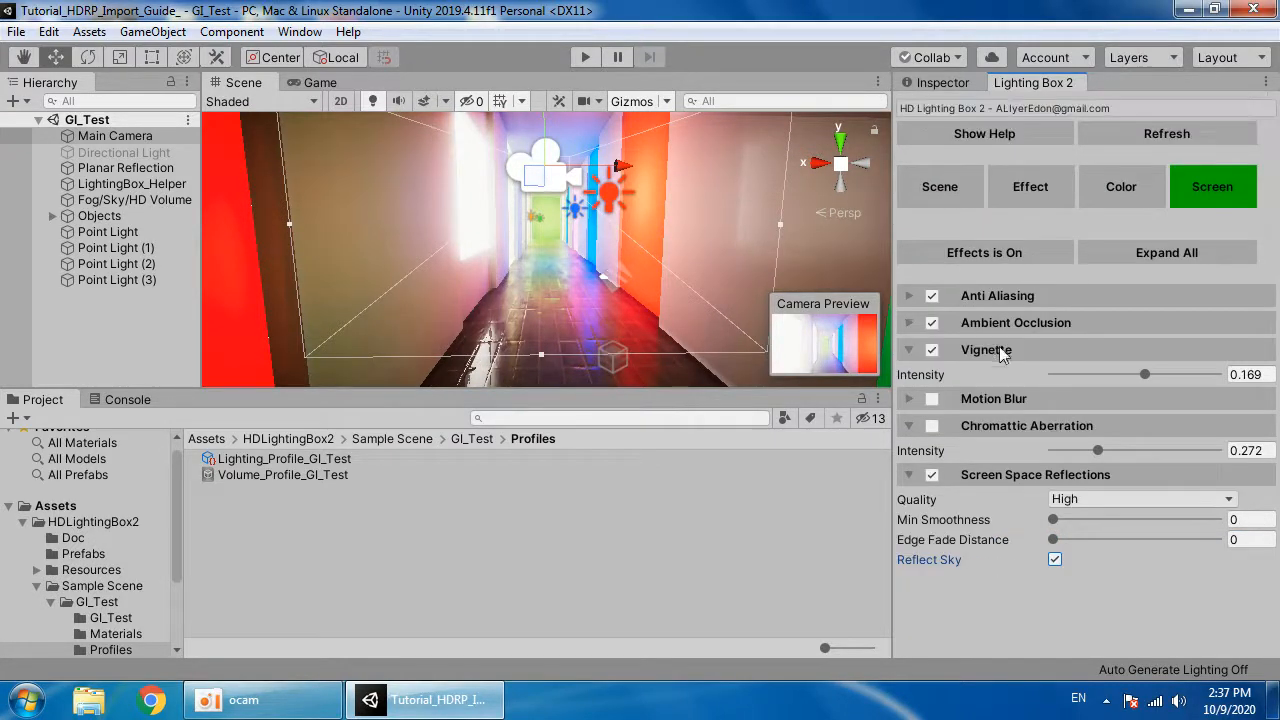
Step: Create a new empty scene and clear the errors from the console
key("ctrl+n")
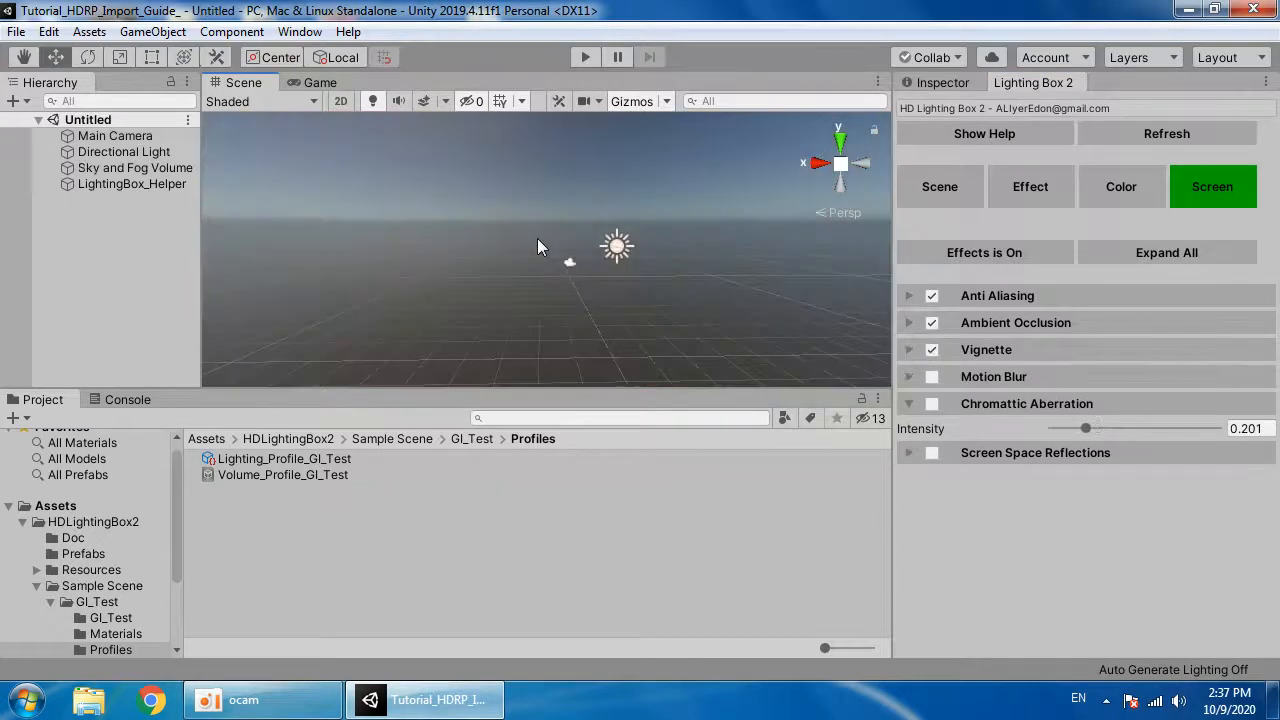
left_click(127, 399)
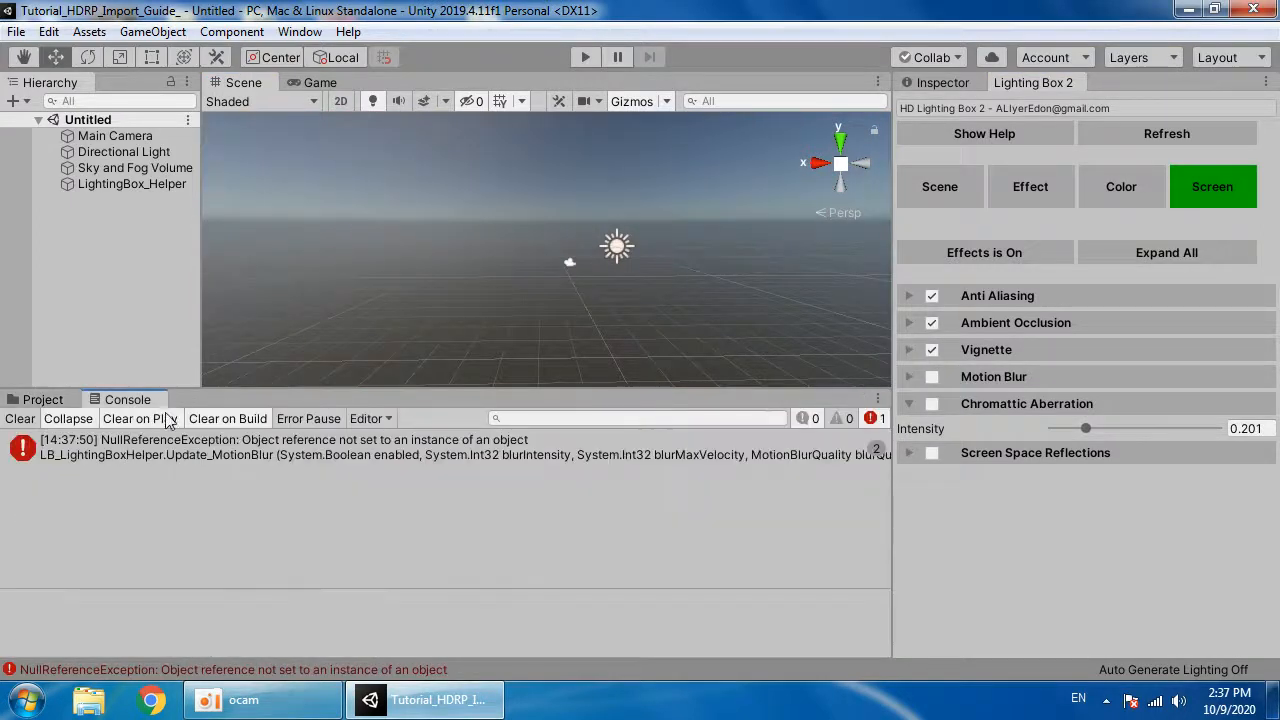
right_click_drag(369, 281, 600, 340)
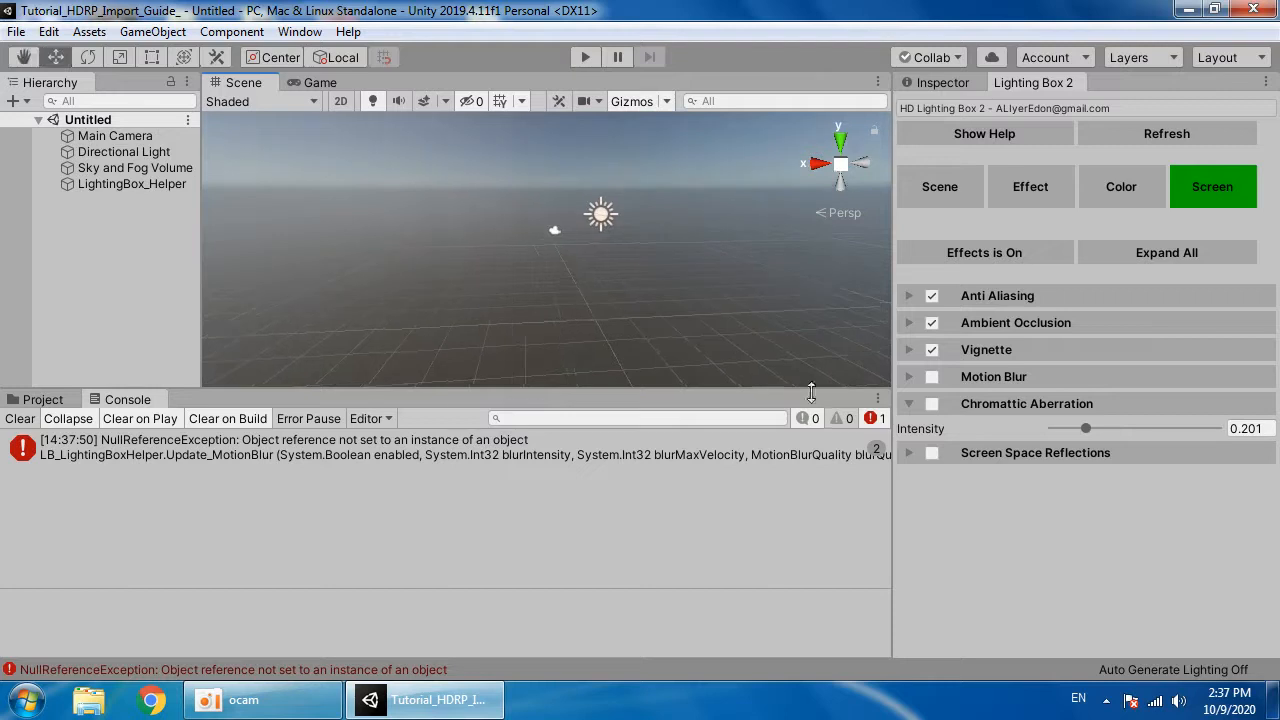
left_click(20, 418)
Step: Close the Lighting Box 2 panel and create a fresh new scene without it
right_click(1049, 93)
left_click(1058, 116)
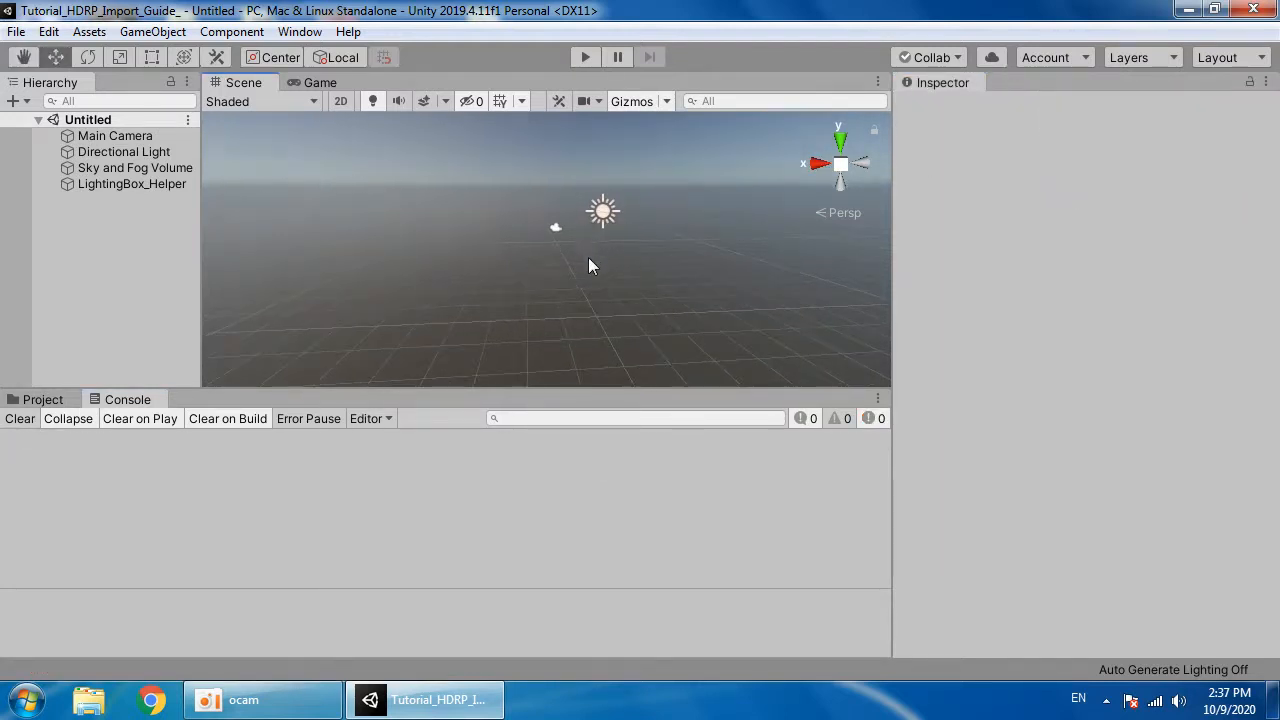
left_click(16, 31)
left_click(45, 54)
Step: Save the scene as Tutorial in a new Assets folder named Tutorial_test_
left_click(16, 31)
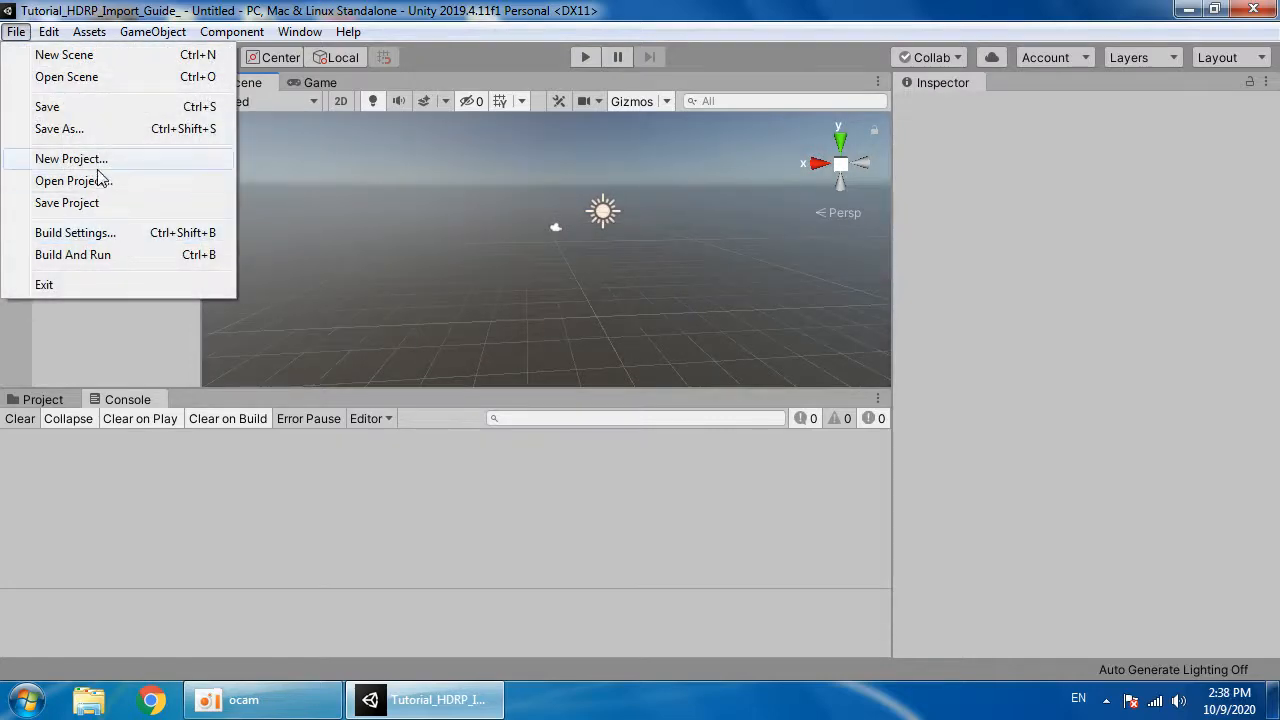
left_click(100, 131)
left_click(166, 124)
type("Tutorial_test")
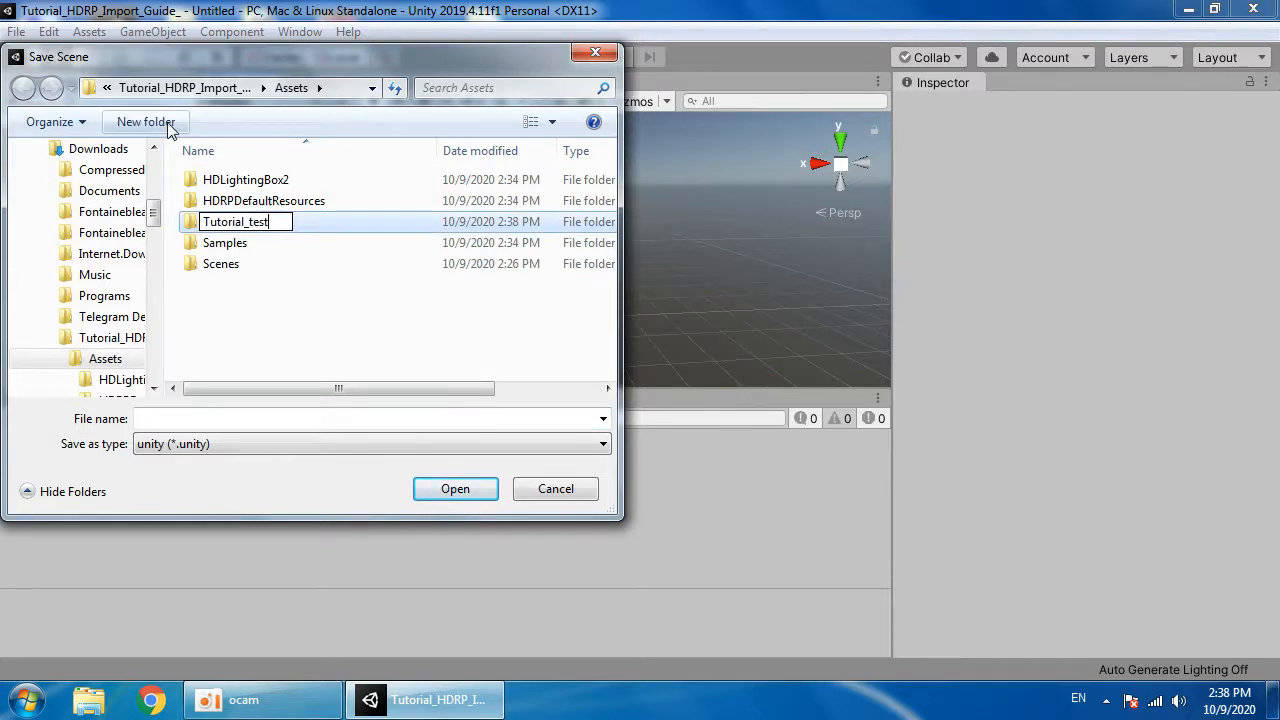
key("Return")
key("Return")
left_click(224, 419)
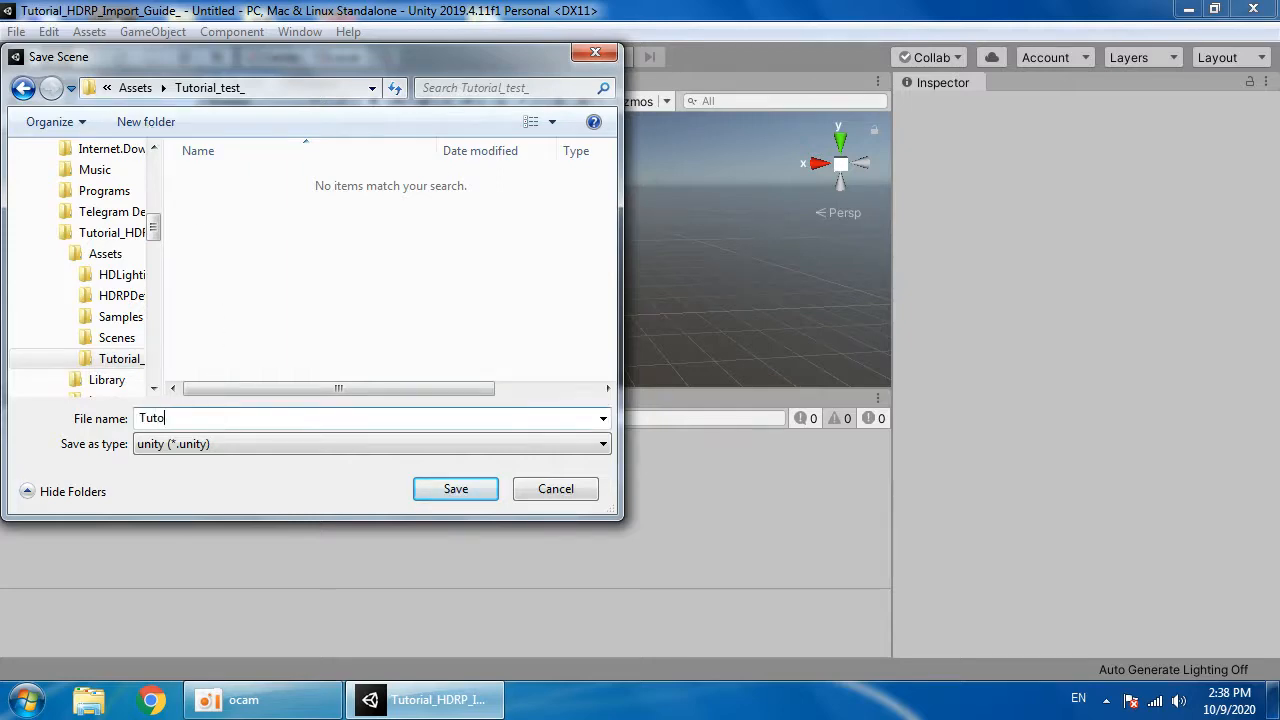
type("Tutorial")
key("Return")
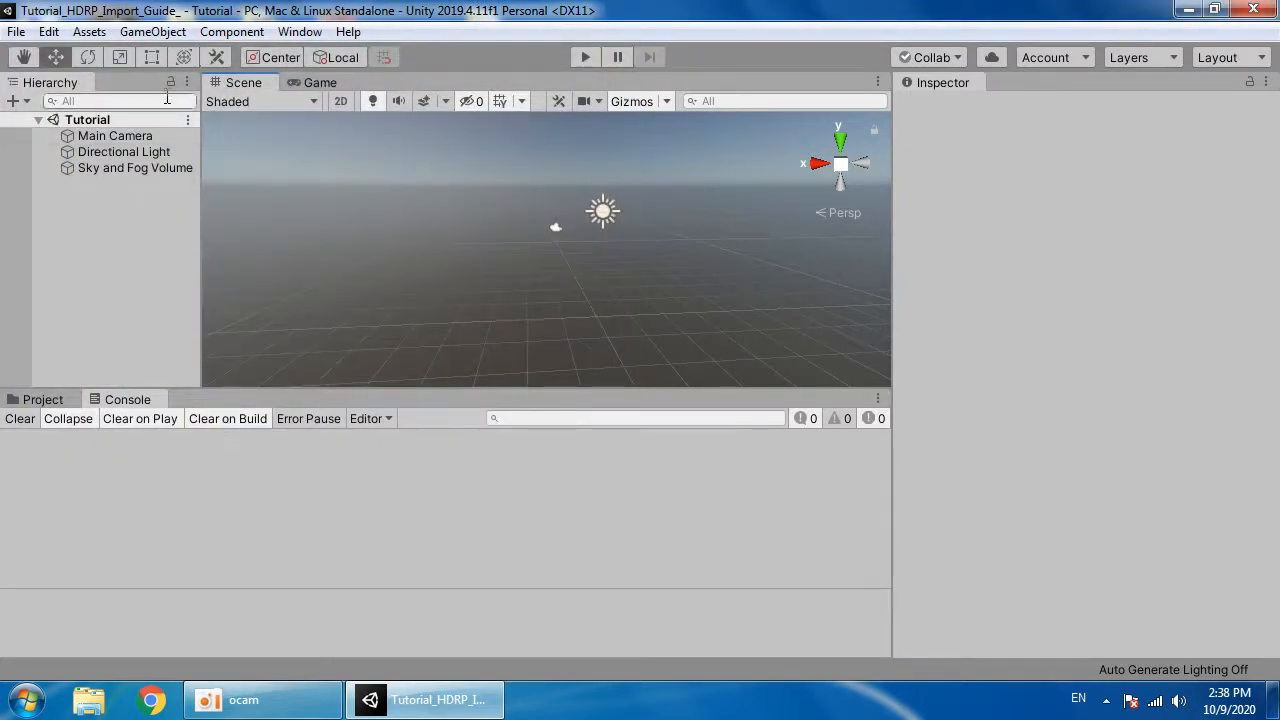
Step: Open HD Lighting Box 2 for the Tutorial scene and clear the console errors
left_click(300, 31)
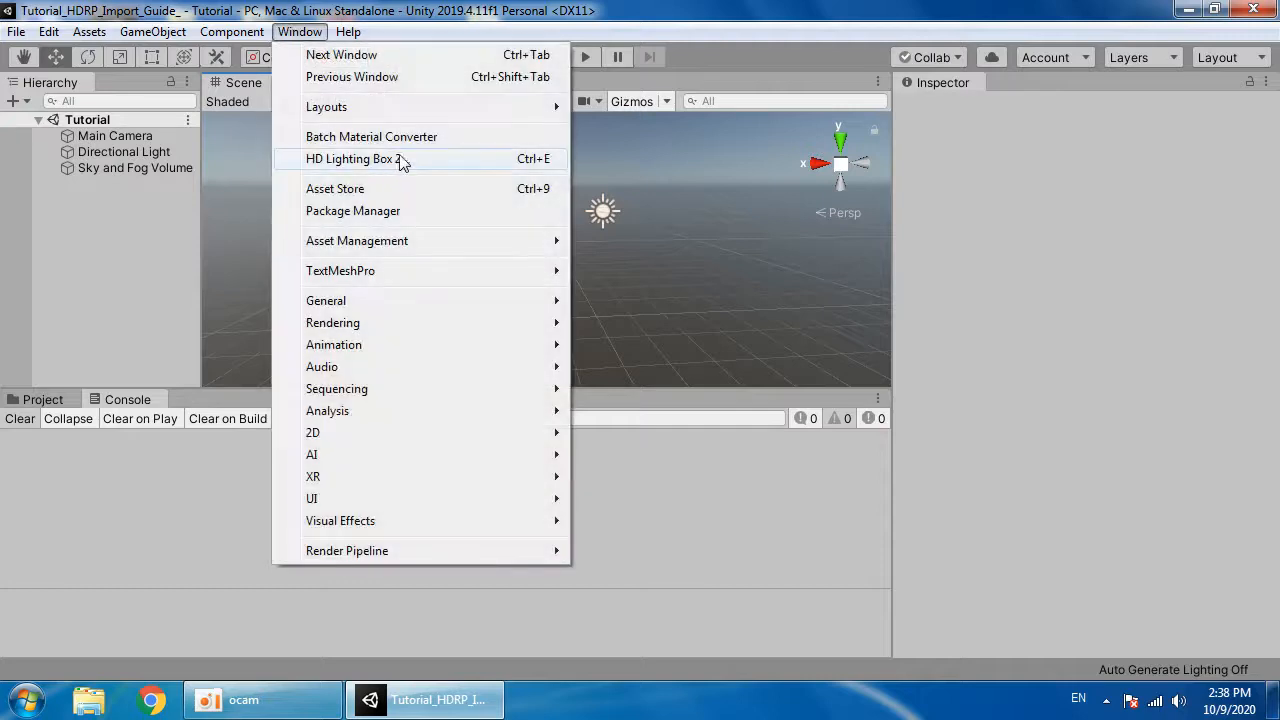
left_click(398, 157)
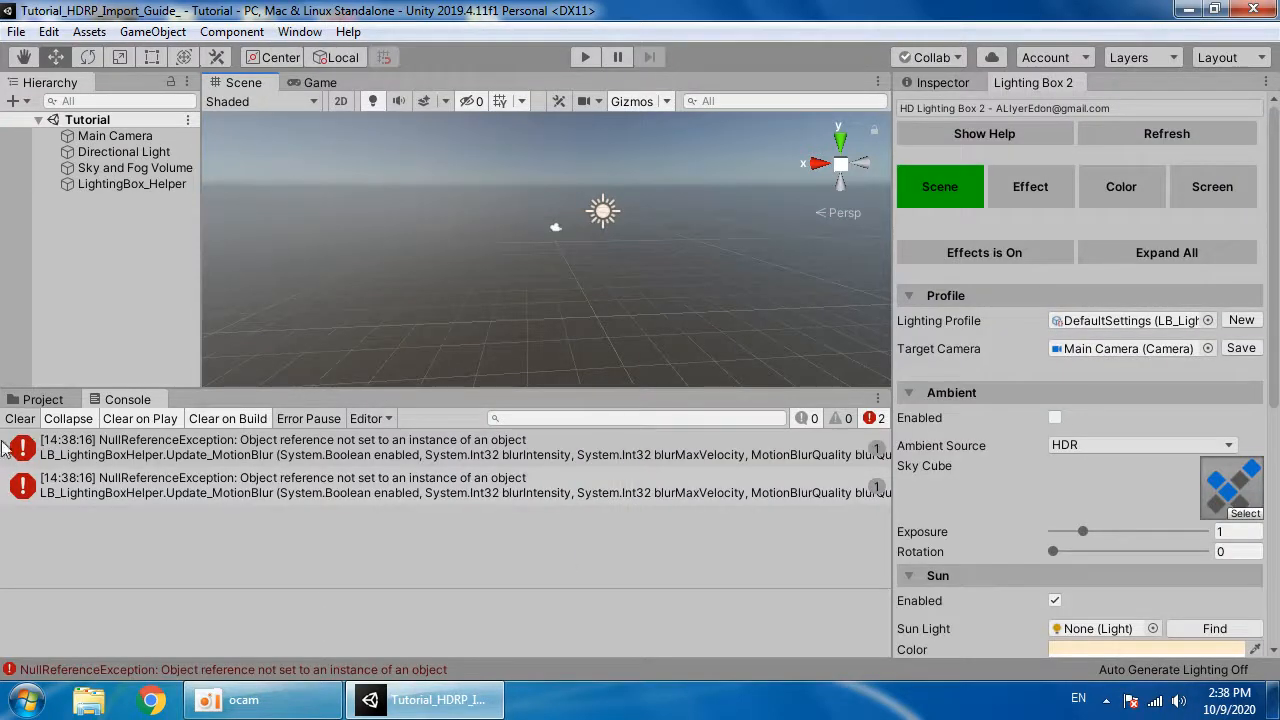
left_click(20, 420)
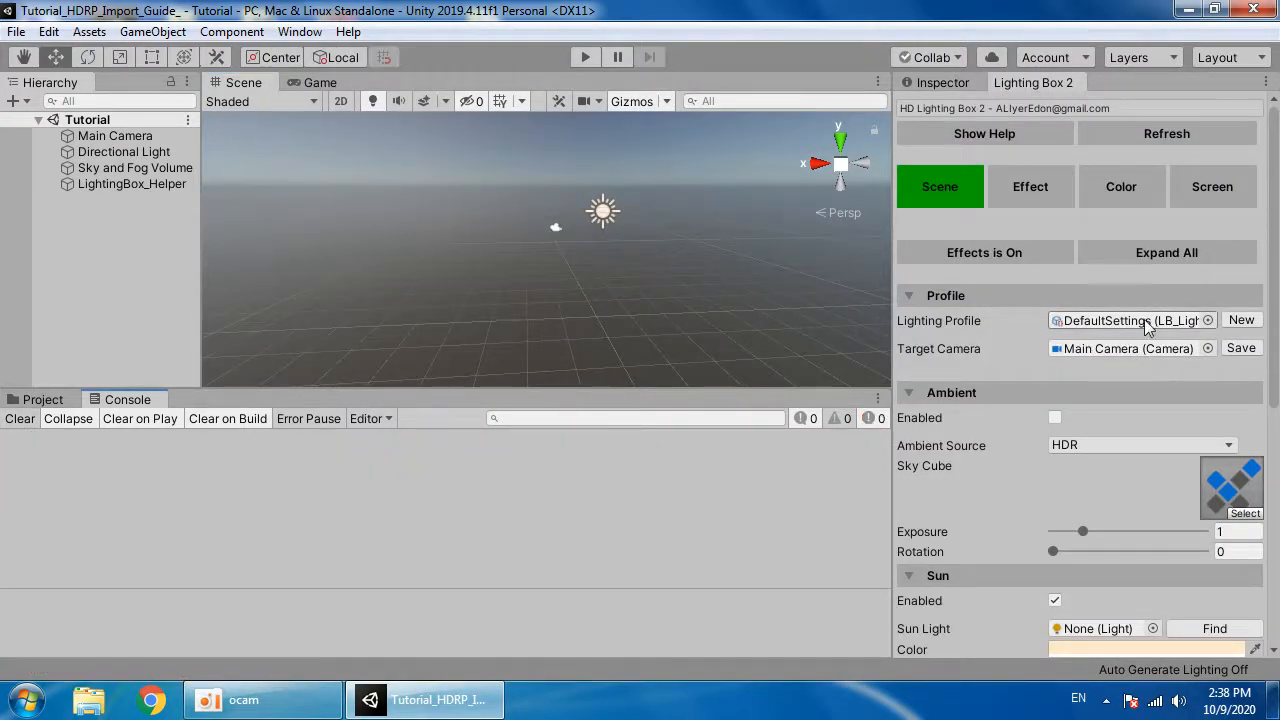
Step: Create a new lighting profile as Lighting_Profile_Tutorial.asset in a new Profiles folder inside Tutorial_test_
left_click(1241, 320)
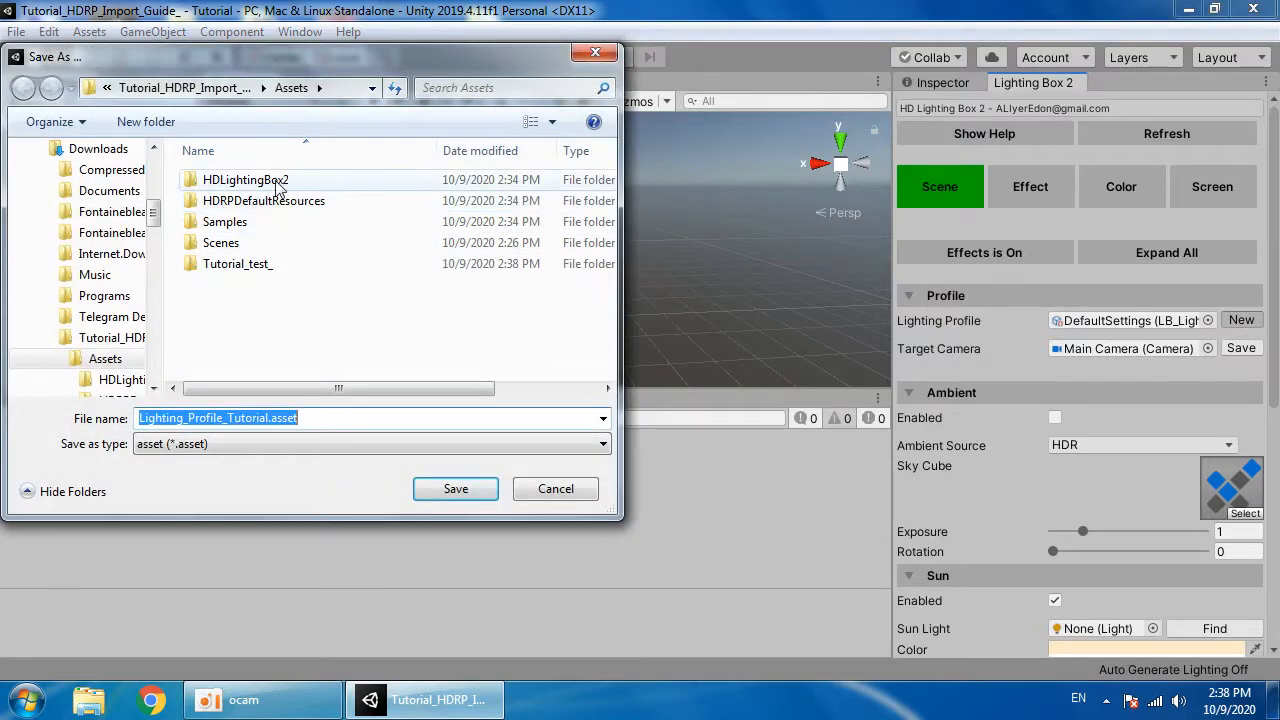
double_click(240, 264)
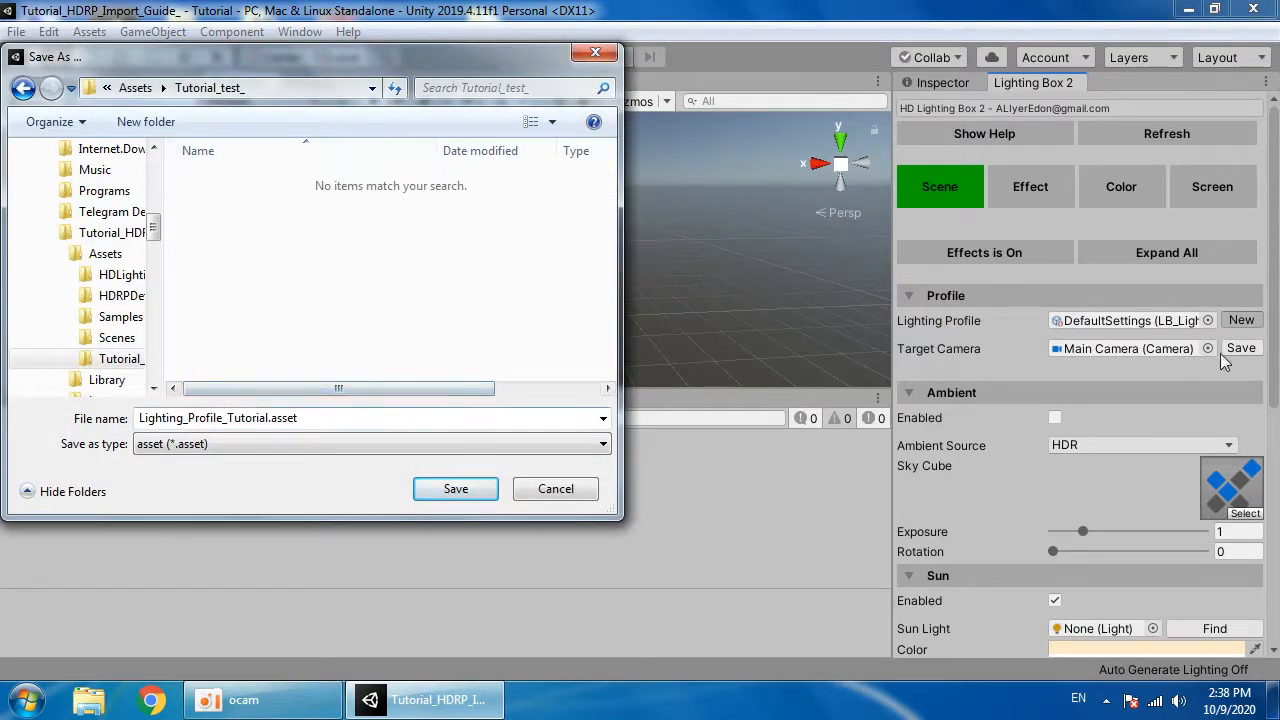
left_click(168, 122)
type("Profiles")
key("Return")
key("Return")
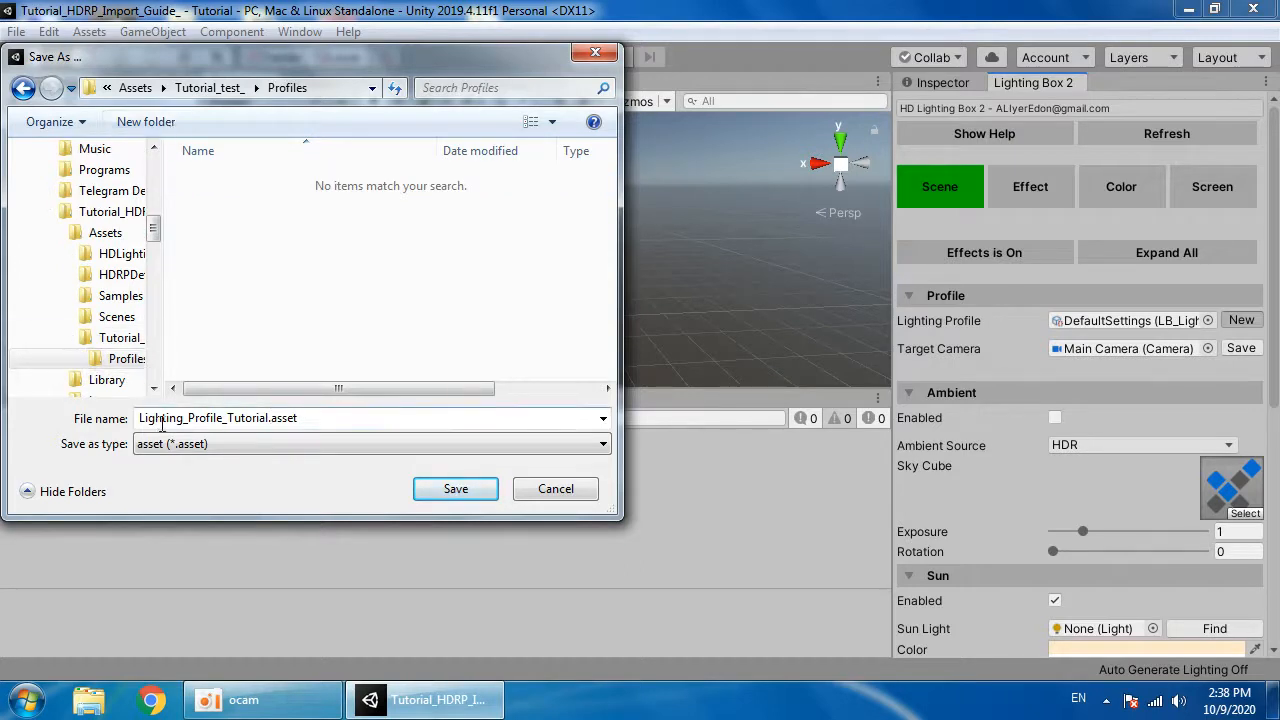
double_click(242, 418)
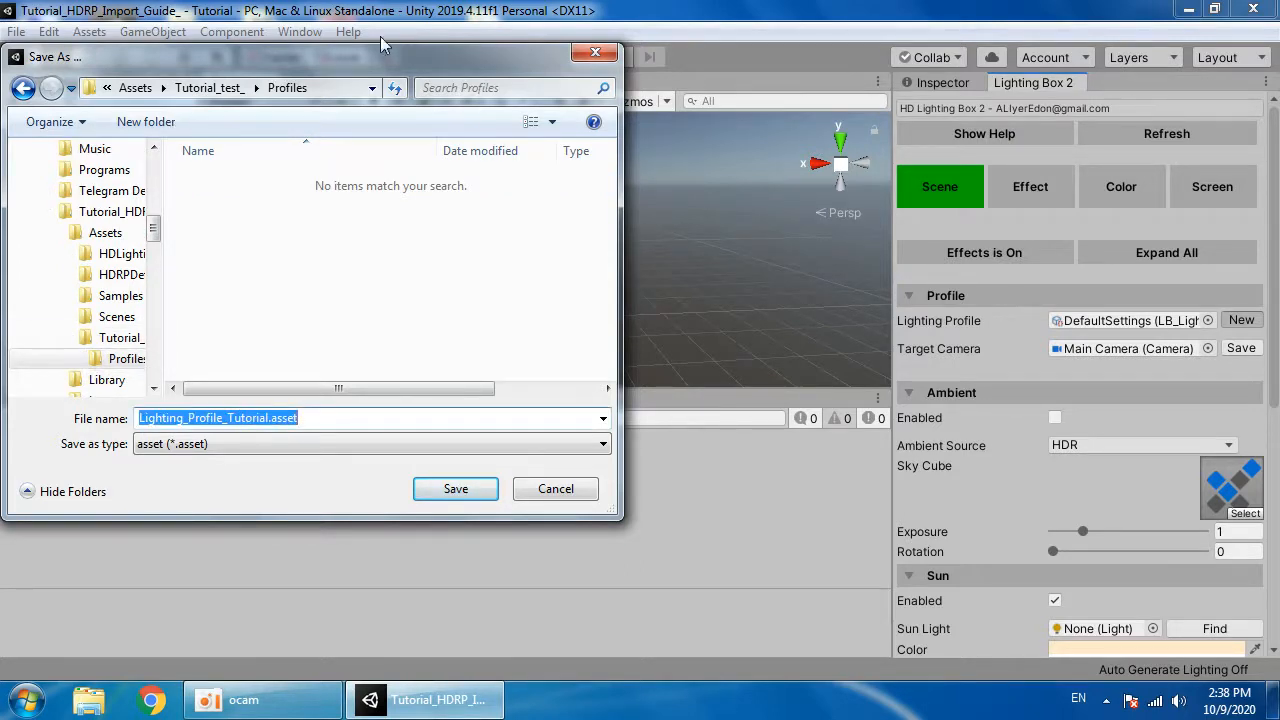
left_click(466, 496)
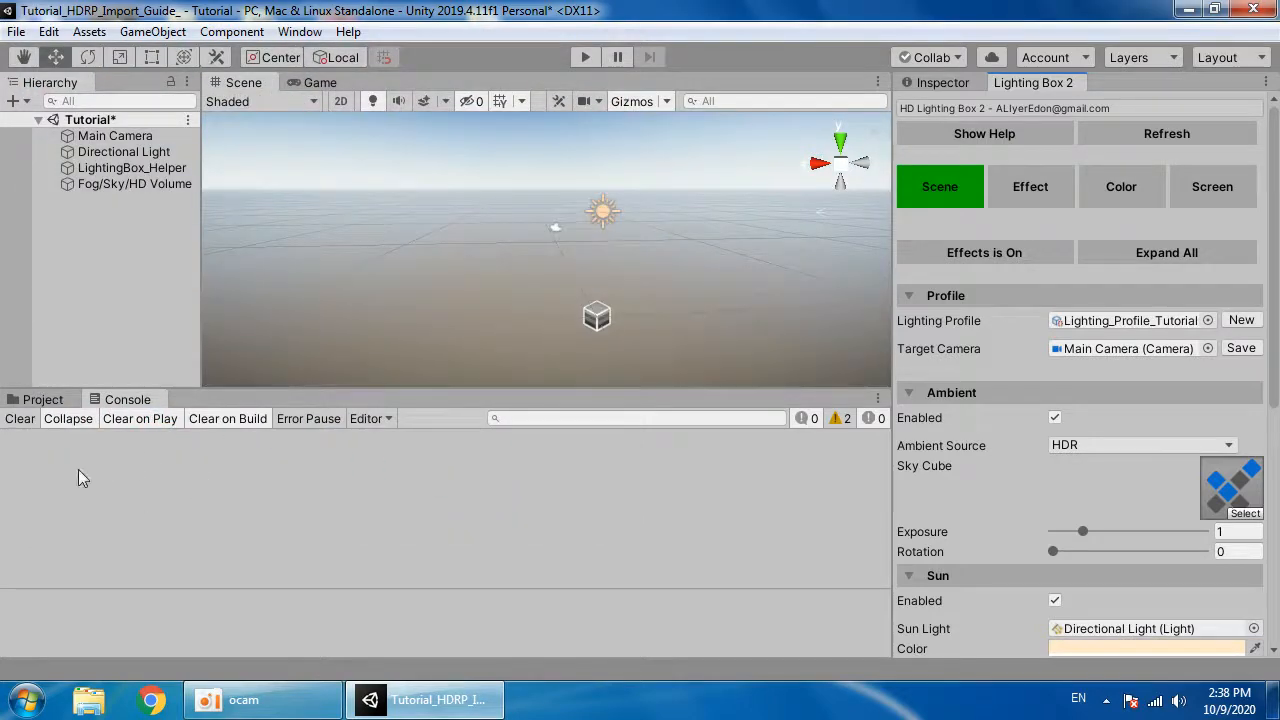
Step: Locate the assigned lighting profile in the project and check the two profile assets in the Profiles folder
left_click(29, 403)
left_click(1080, 321)
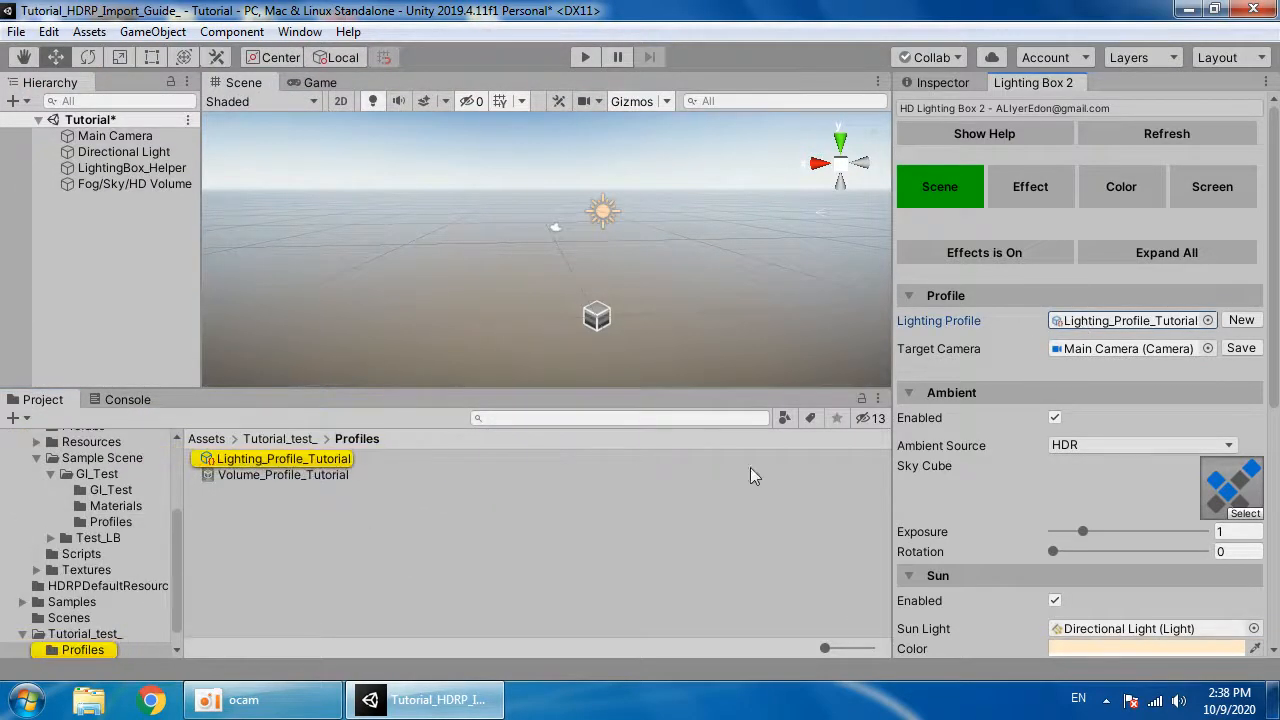
left_click(305, 477)
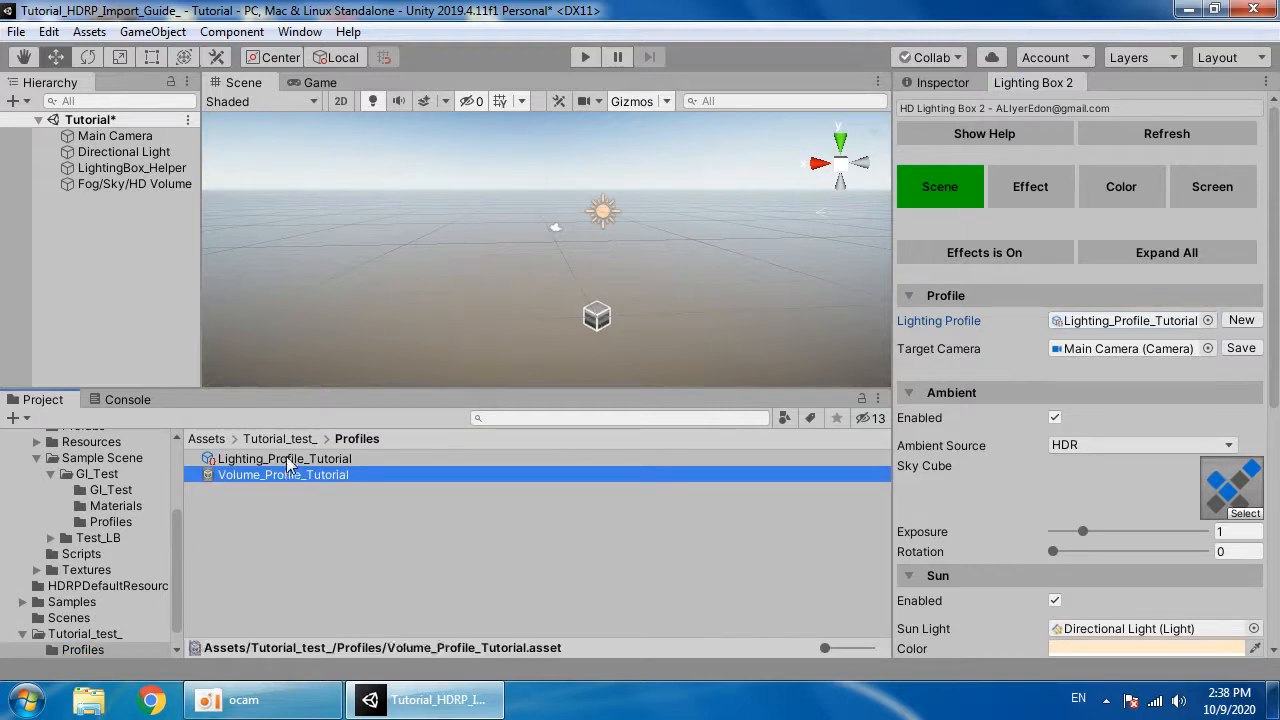
left_click(220, 460)
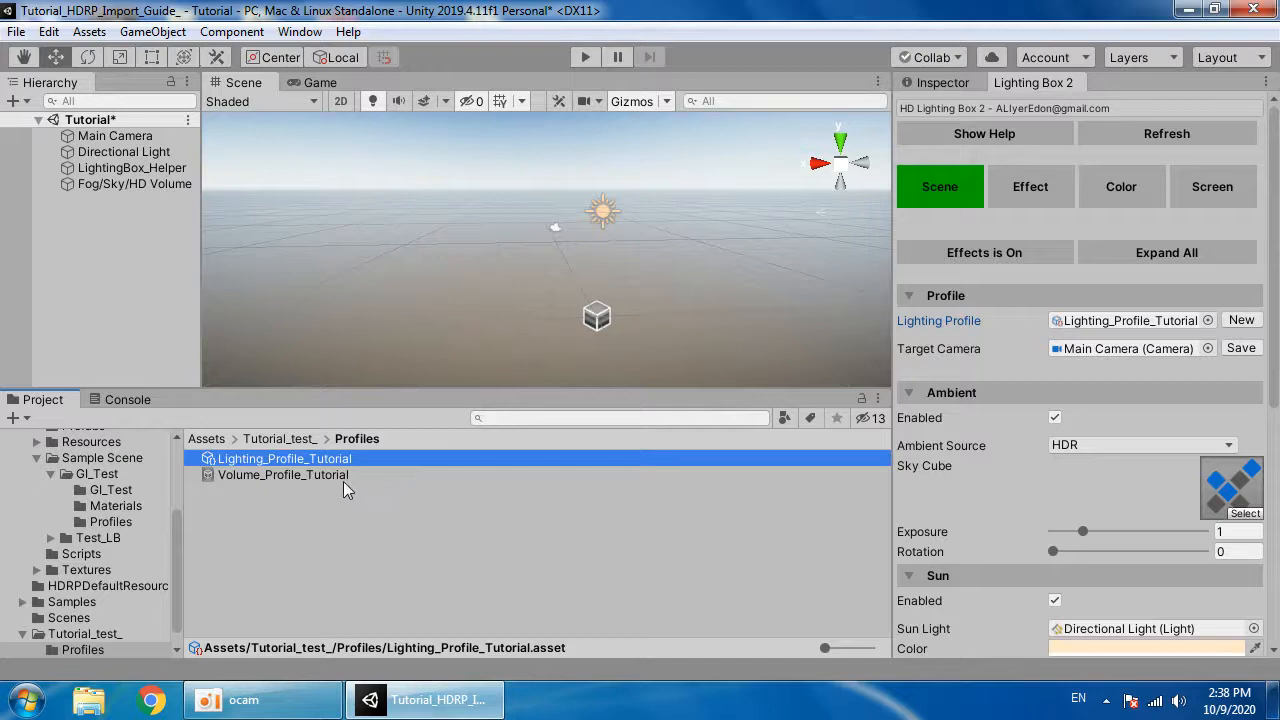
Step: Inspect the settings of Volume_Profile_Tutorial and return to Lighting Box 2
left_click(350, 476)
left_click(933, 85)
scroll(1010, 490, "down", 1)
scroll(1020, 300, "up", 1)
left_click(1030, 84)
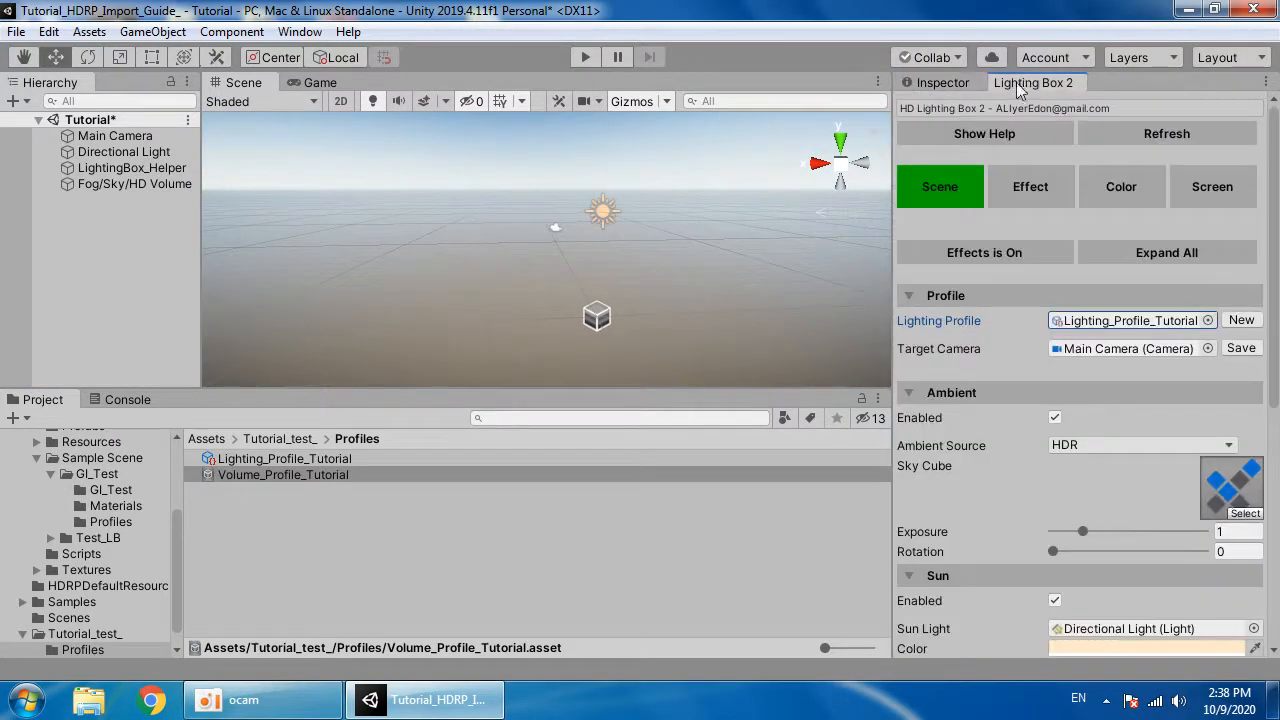
Step: Inspect the components of LightingBox_Helper and Fog/Sky/HD Volume, and return to Lighting Box 2
left_click(112, 168)
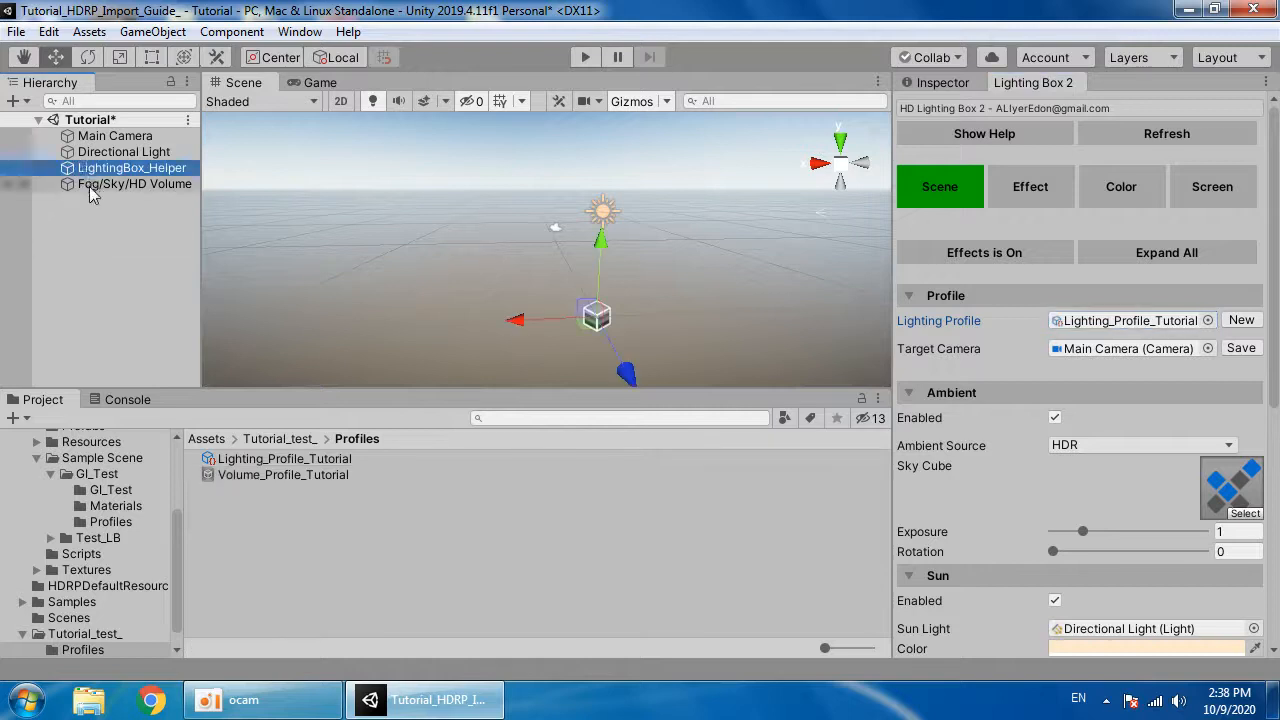
left_click(95, 182)
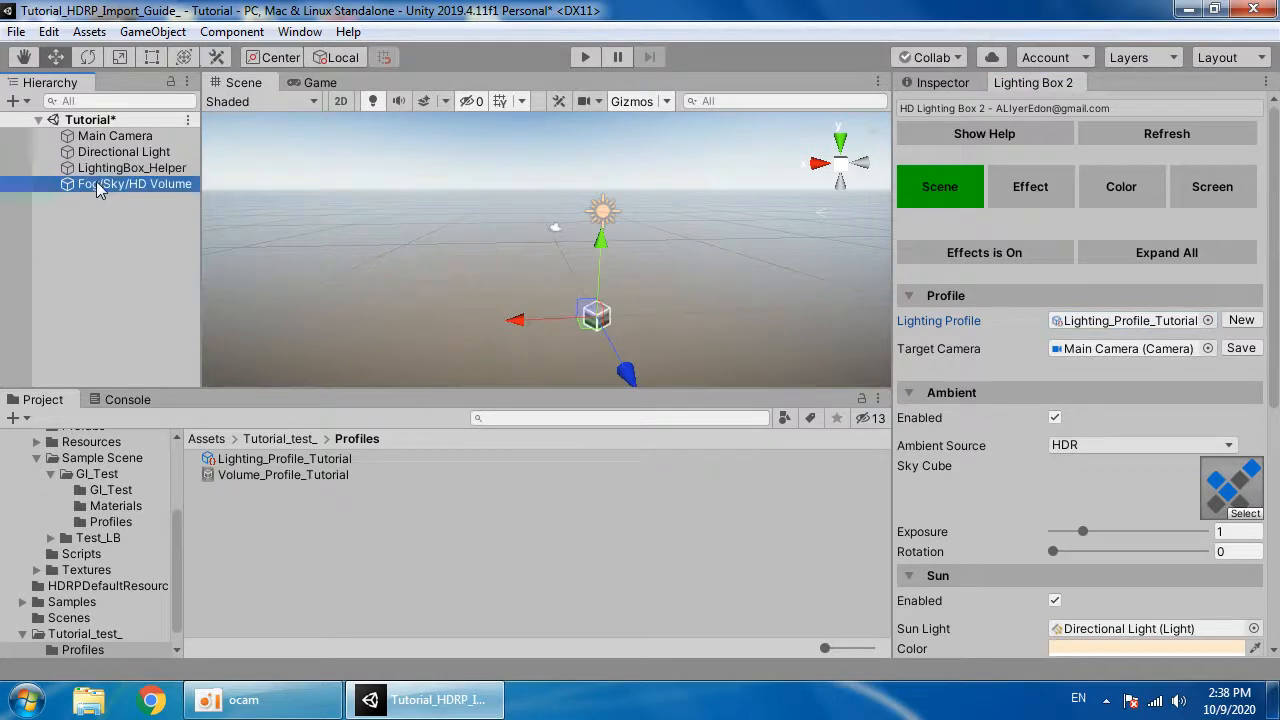
left_click(112, 168)
left_click(940, 82)
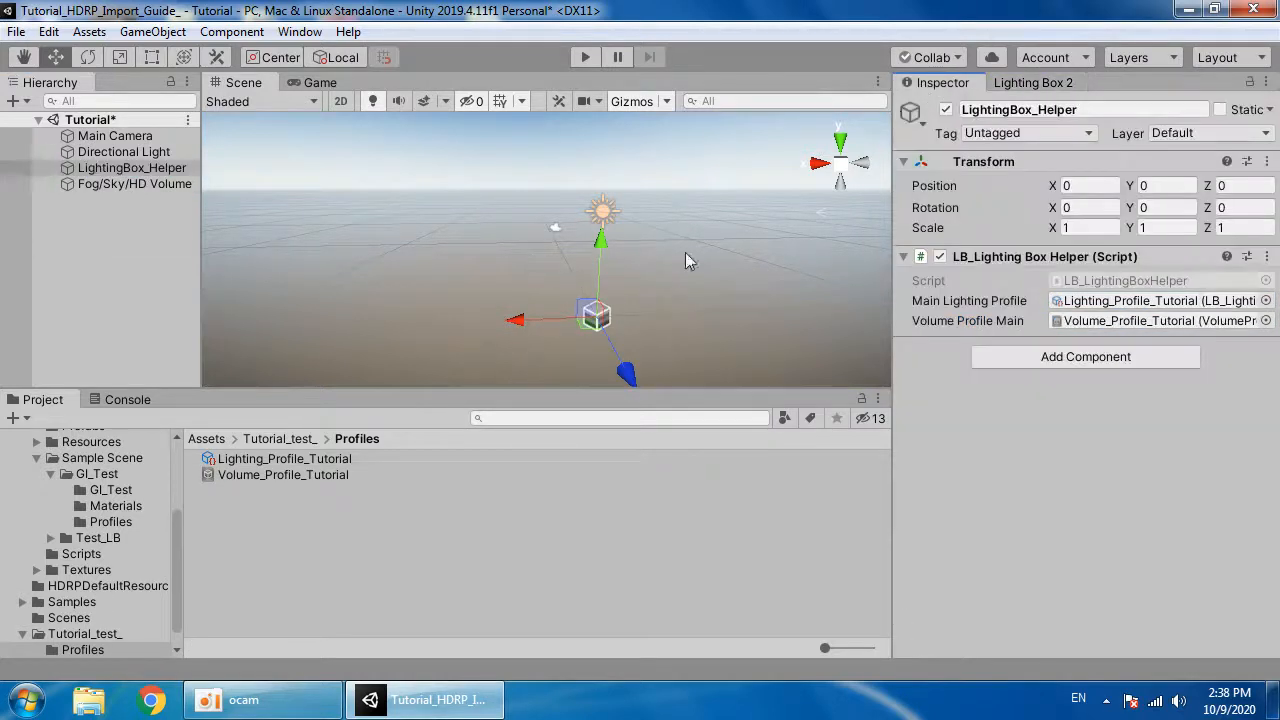
left_click(110, 188)
scroll(1000, 338, "down", 5)
scroll(1000, 338, "up", 5)
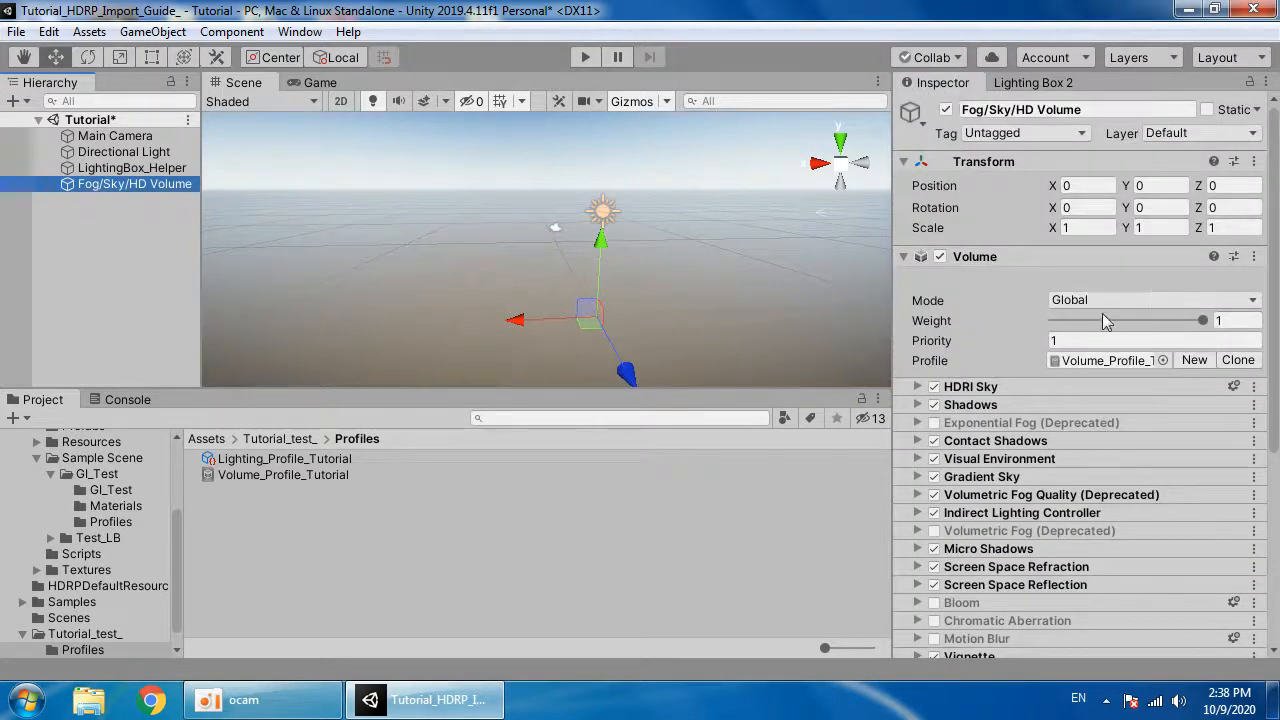
left_click(1033, 83)
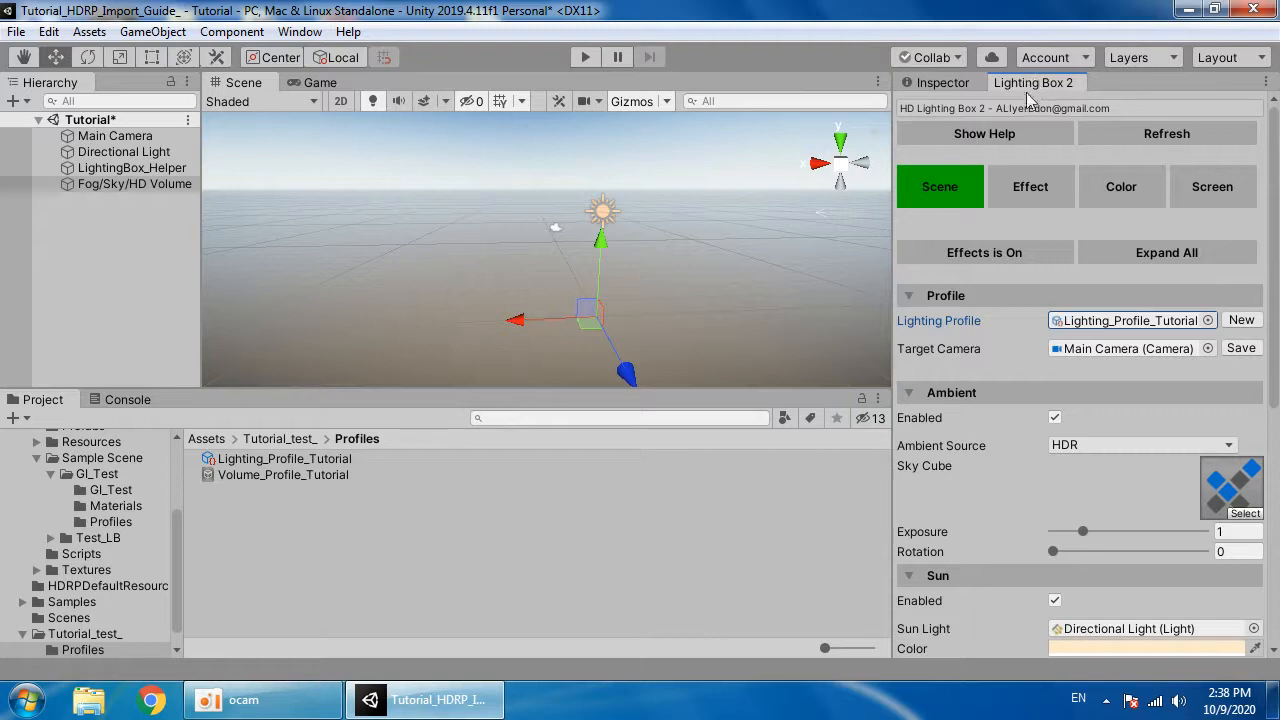
Step: Try the Procedural, Gradient and None ambient sources, and switch the ambient source back to HDR
left_click_drag(888, 260, 840, 260)
scroll(941, 346, "down", 3)
left_click(1090, 325)
left_click(1050, 370)
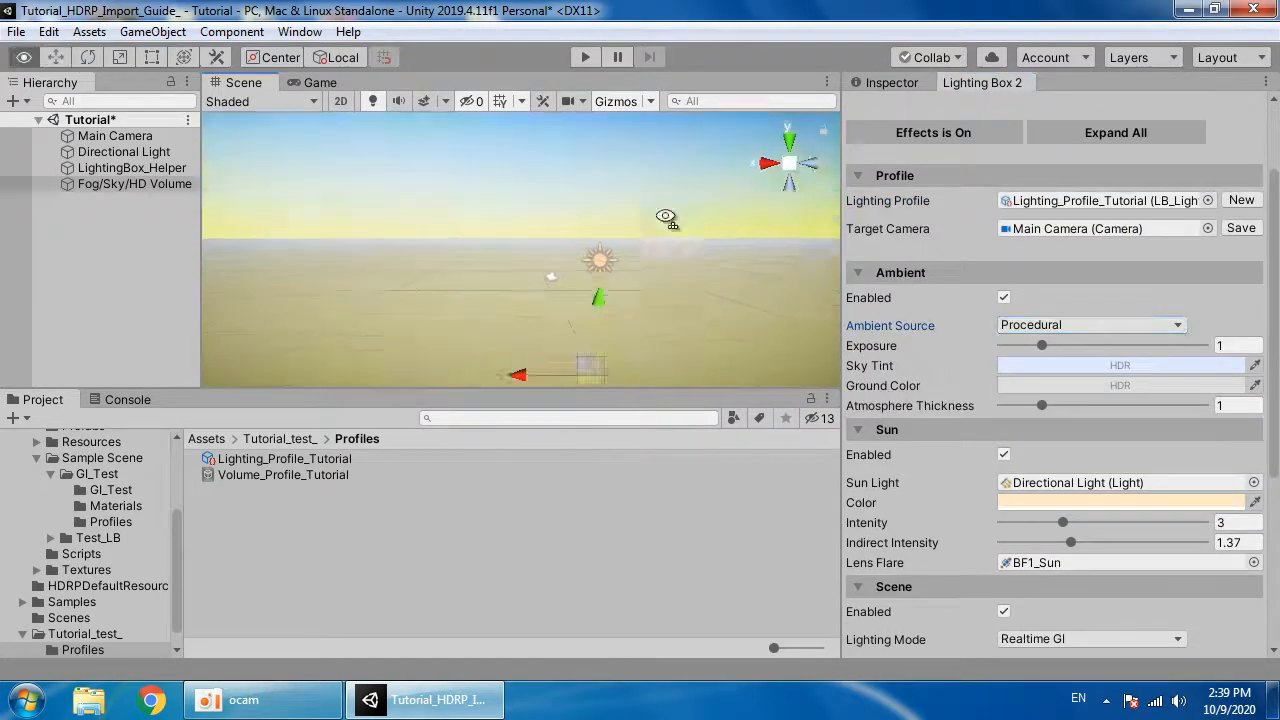
left_click(1065, 325)
left_click(1050, 392)
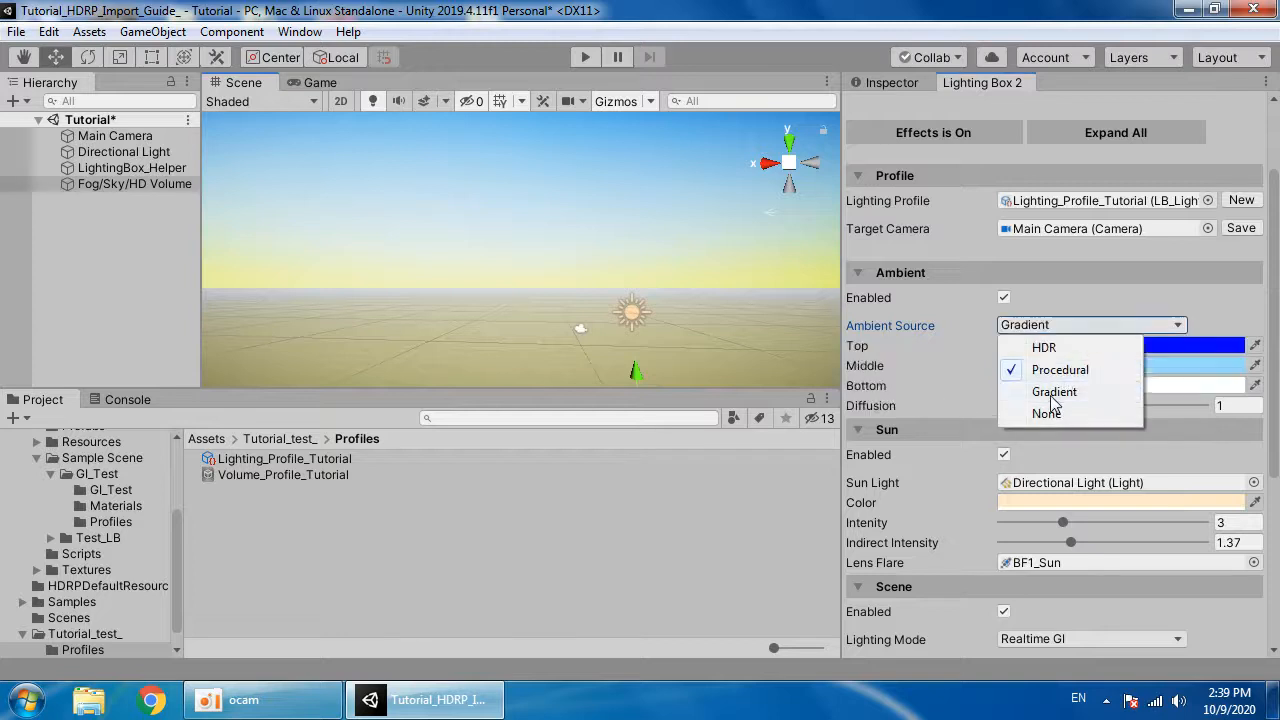
left_click(1065, 325)
left_click(1045, 413)
left_click(1053, 325)
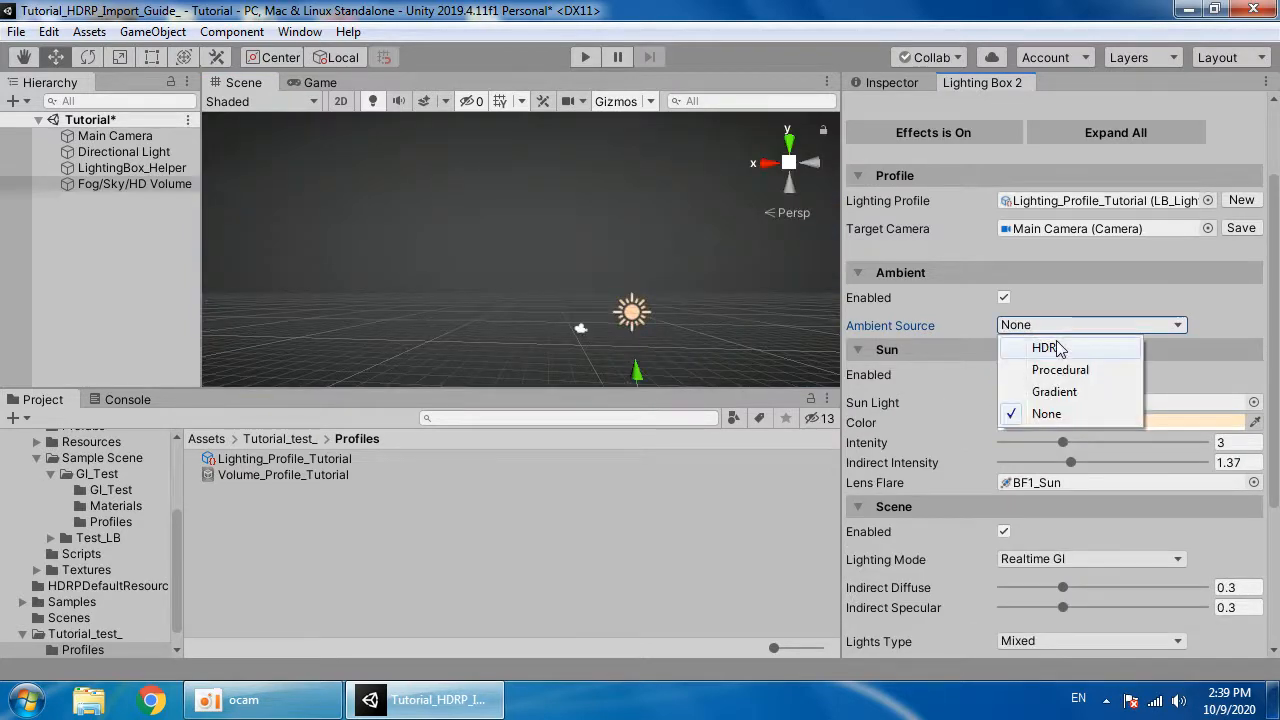
left_click(1045, 347)
Step: Set the ambient exposure to 0.47, keeping HDR as the ambient source
left_click_drag(716, 306, 575, 330, "alt")
left_click_drag(1056, 411, 1024, 416)
mouse_move(545, 250)
left_mouse_down("alt")
mouse_move(531, 229)
mouse_move(466, 286)
mouse_move(437, 229)
mouse_move(558, 248)
left_mouse_up("alt")
left_click(1018, 326)
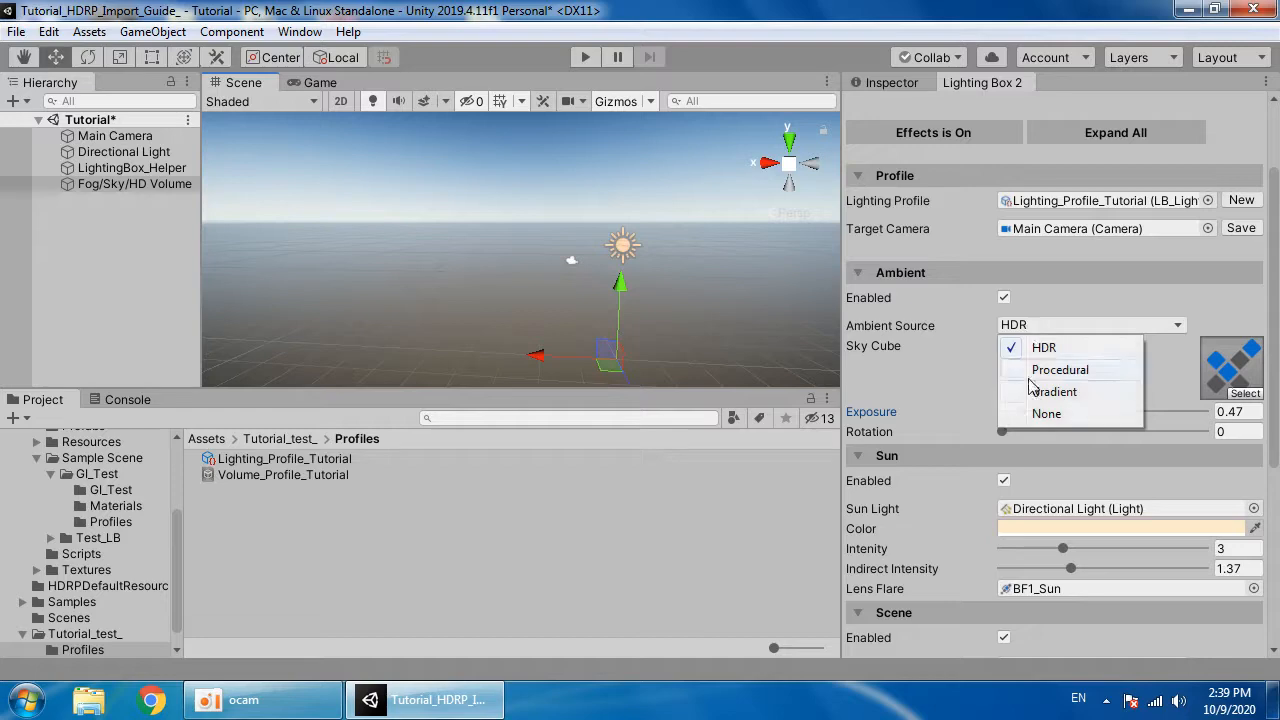
right_click_drag(527, 247, 527, 247)
Step: Add a cube to the Tutorial scene and frame it in the scene view
left_click(155, 31)
mouse_move(170, 120)
left_click(420, 97)
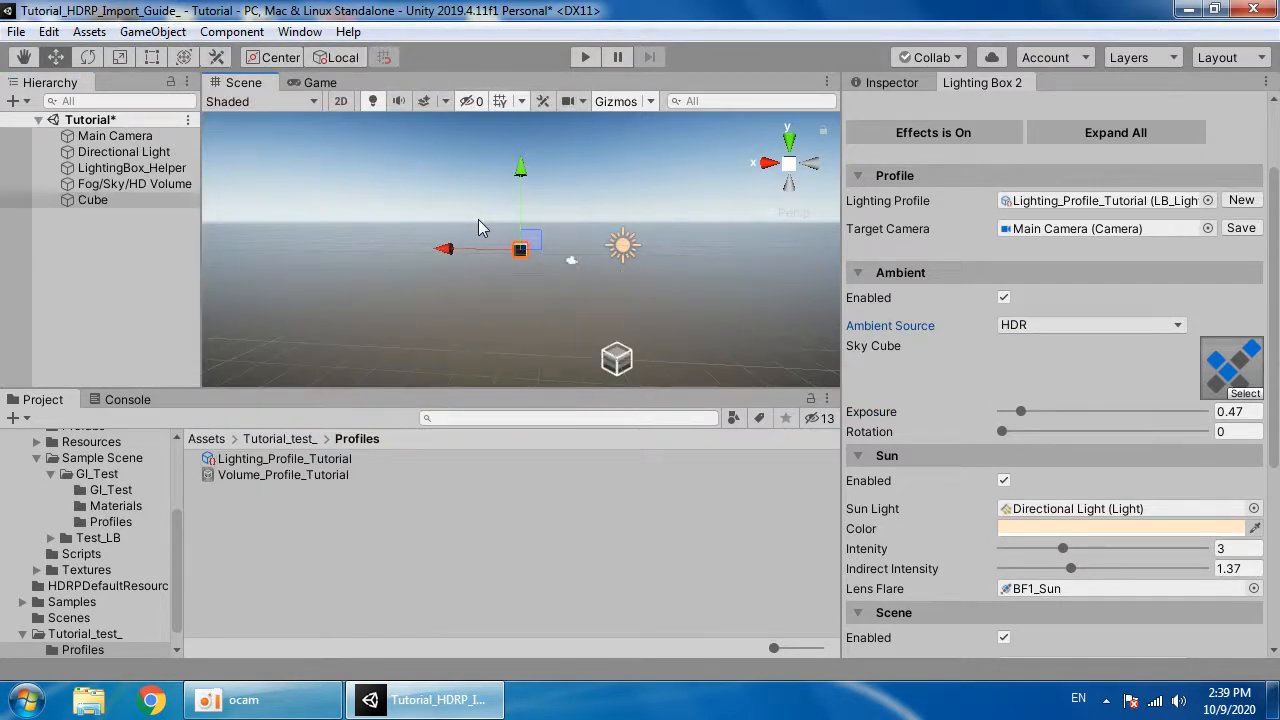
key("f")
left_click_drag(423, 234, 590, 362, "alt")
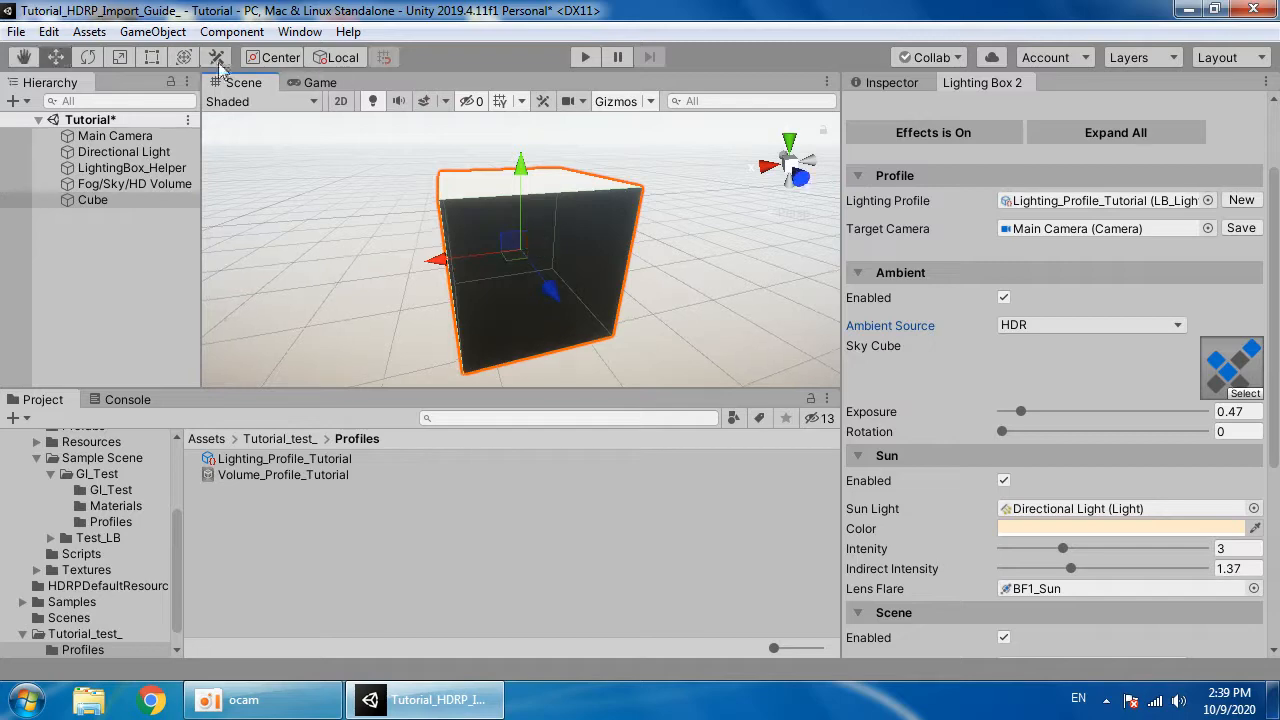
Step: Add a plane to the scene and lower it beneath the cube as a floor
left_click(153, 31)
mouse_move(205, 97)
left_click(514, 171)
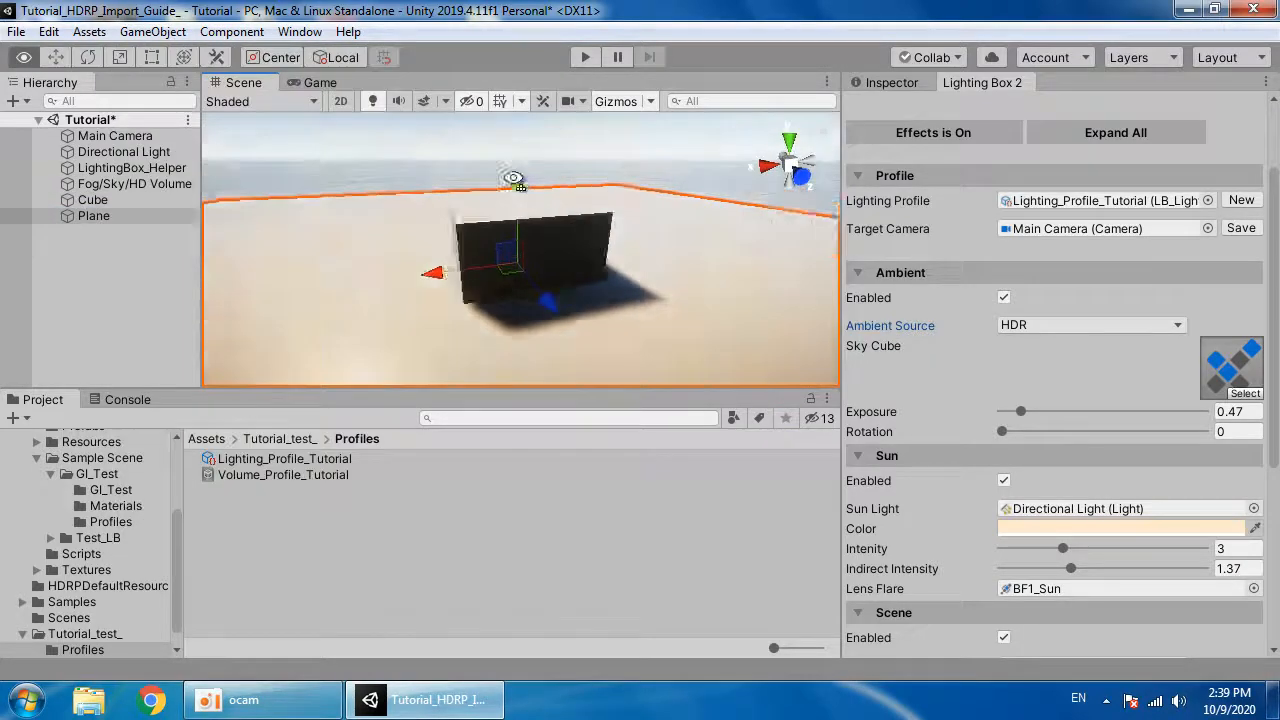
left_click_drag(513, 179, 520, 171, "alt")
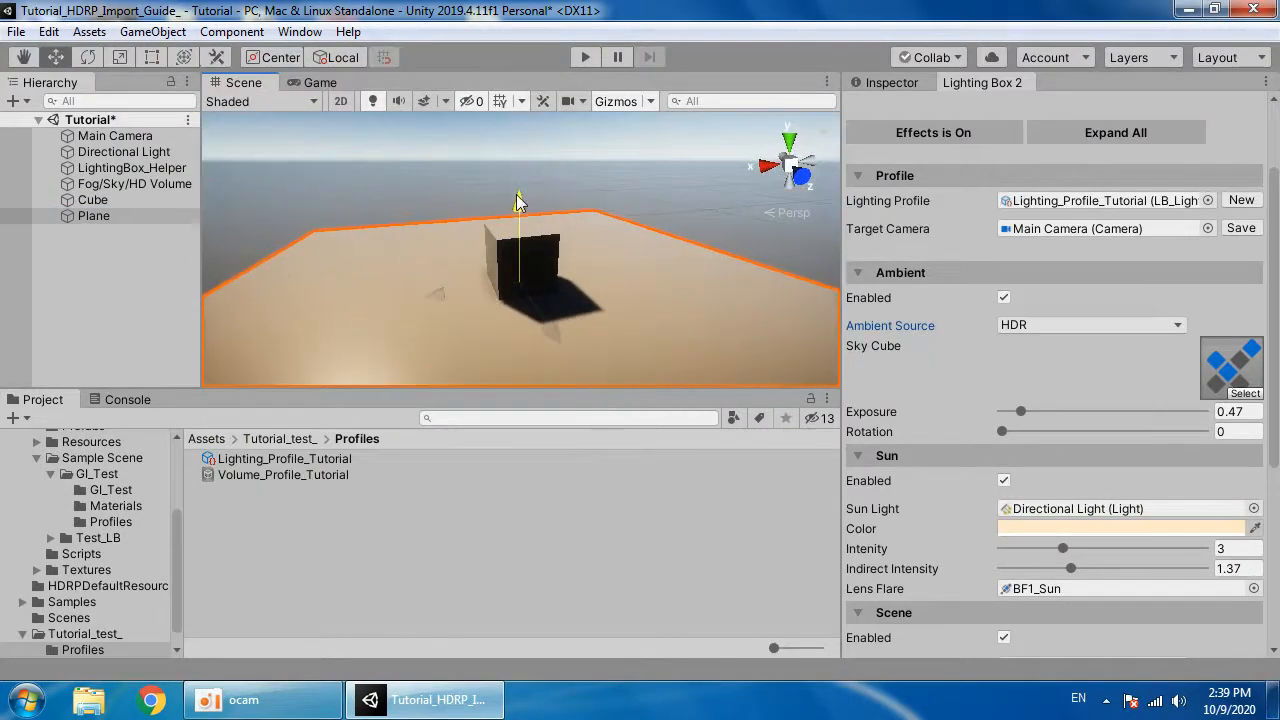
left_click(517, 202)
left_click_drag(517, 202, 386, 314, "alt")
scroll(390, 311, "up", 5)
left_click_drag(476, 260, 555, 198, "alt")
scroll(488, 298, "down", 4)
left_click(488, 300)
left_click(383, 154)
Step: Duplicate the cube twice and space the copies out across the plane
left_click_drag(383, 154, 471, 286, "alt")
scroll(476, 280, "down", 5)
left_click(557, 277)
key("ctrl+d")
left_click_drag(557, 277, 509, 209)
key("ctrl+d")
left_click(587, 334)
left_click_drag(579, 308, 521, 235)
left_click(645, 186)
key("w")
right_click_drag(560, 250, 576, 183)
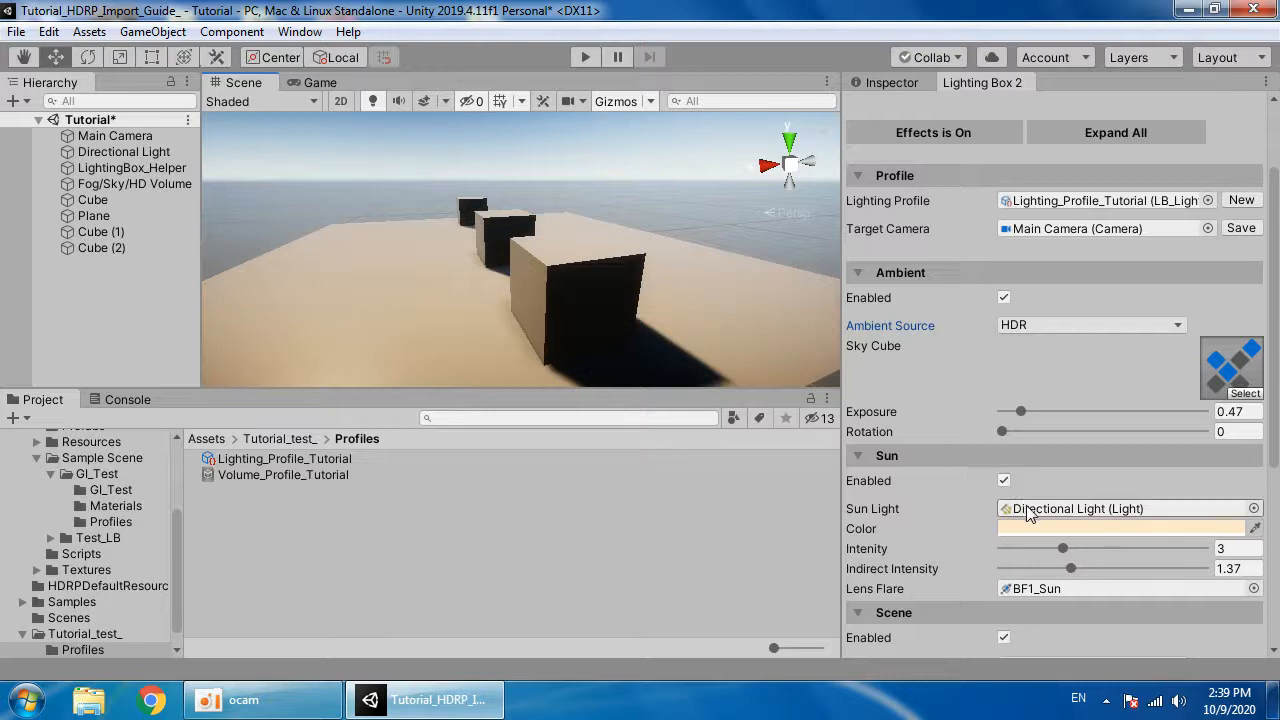
Step: Set the sun intensity to 2.85 in Lighting Box 2
scroll(1060, 474, "down", 3)
mouse_move(1062, 428)
left_mouse_down()
mouse_move(1020, 430)
mouse_move(1127, 423)
mouse_move(1035, 428)
mouse_move(1060, 428)
left_mouse_up()
scroll(1072, 447, "down", 3)
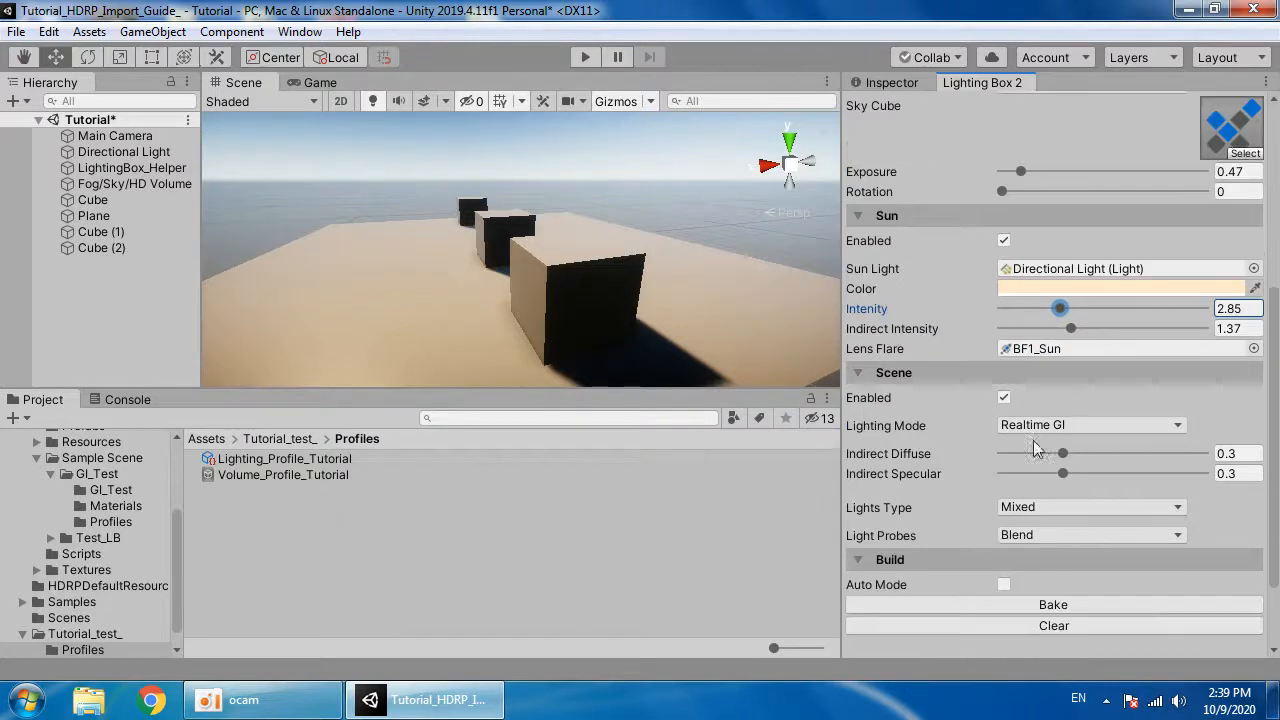
Step: Try the FrontLight, Light and BackLight flares on the sun, and restore BF1_Sun as the lens flare
right_click_drag(580, 264, 463, 147)
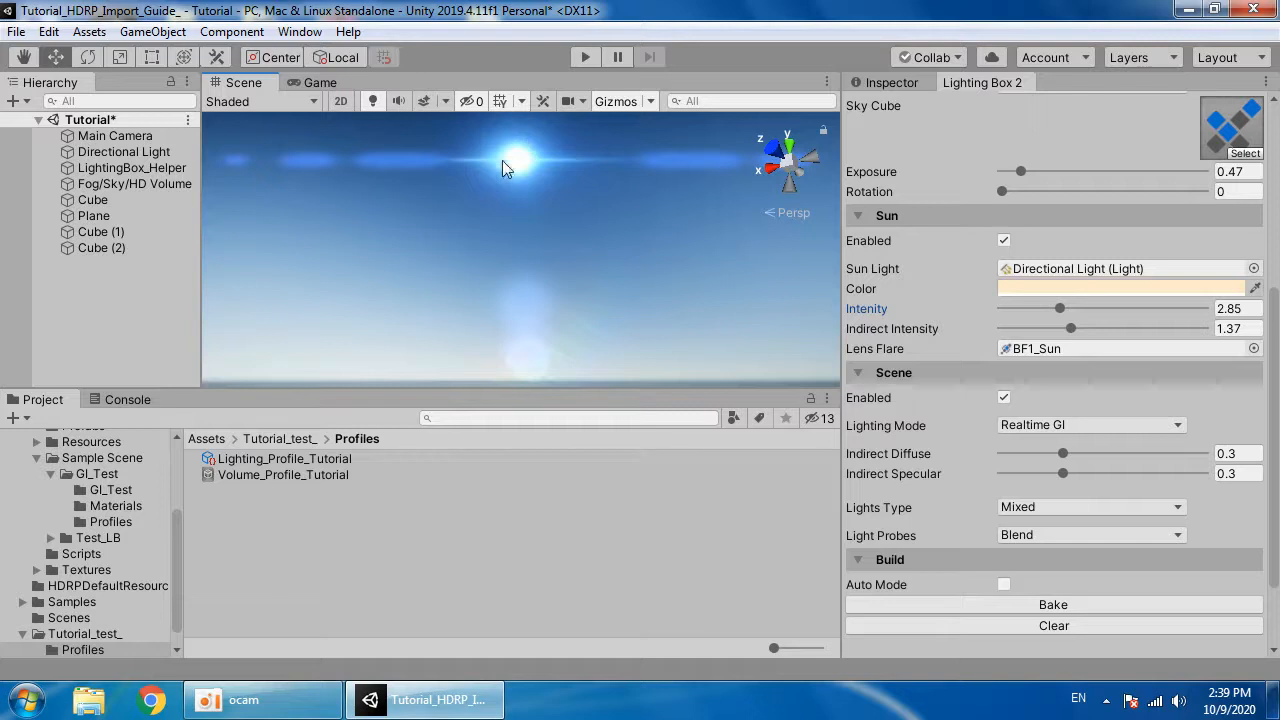
left_click(1078, 348)
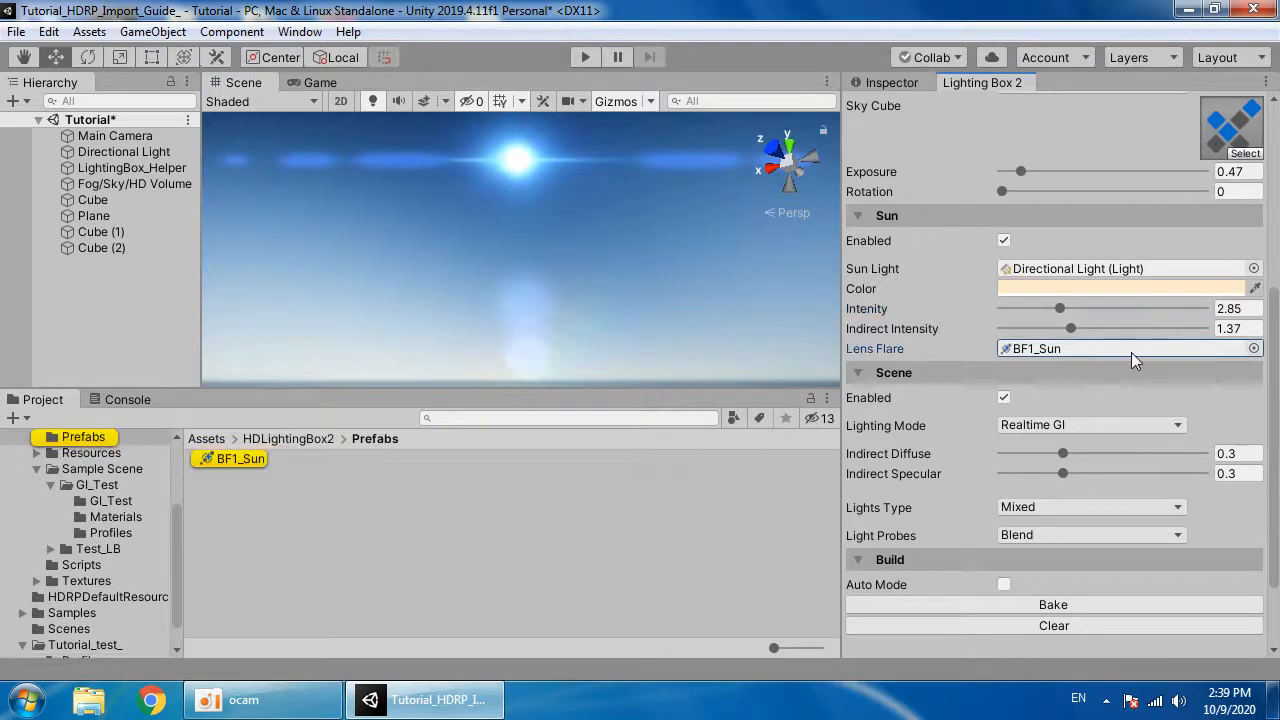
left_click(1253, 348)
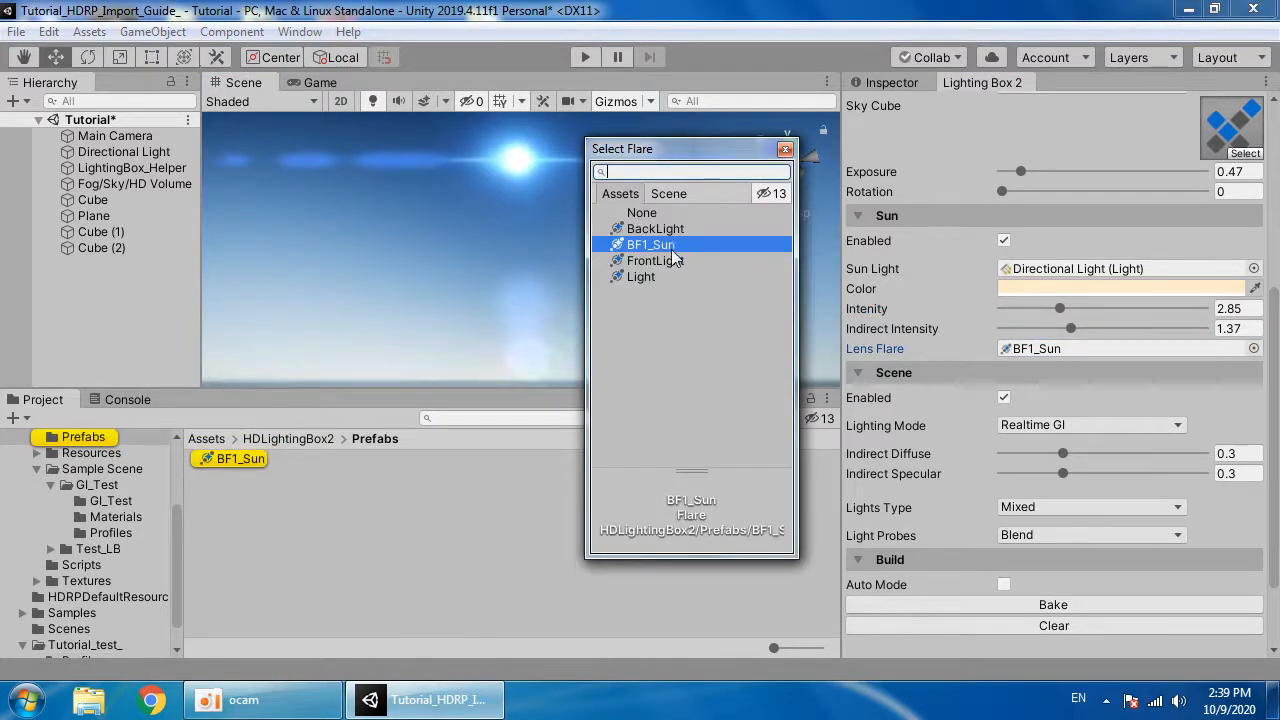
left_click(674, 260)
left_click(645, 277)
left_click(646, 234)
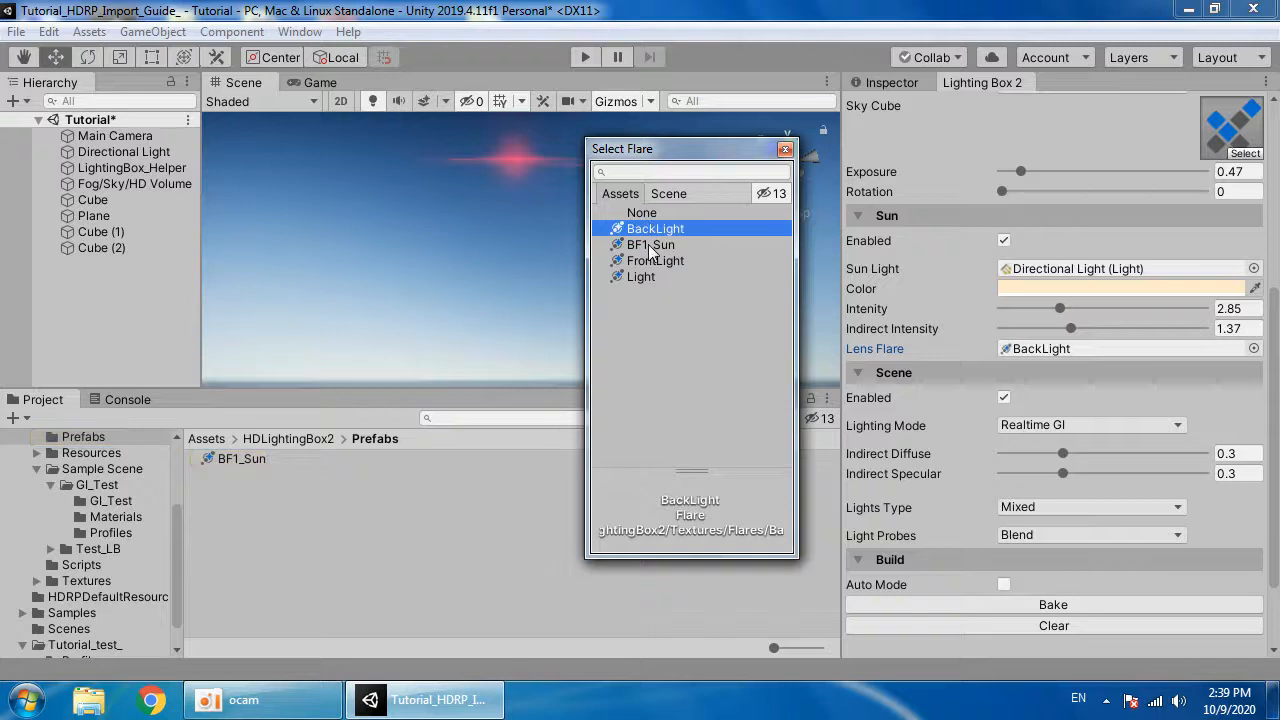
left_click(652, 245)
left_click(785, 151)
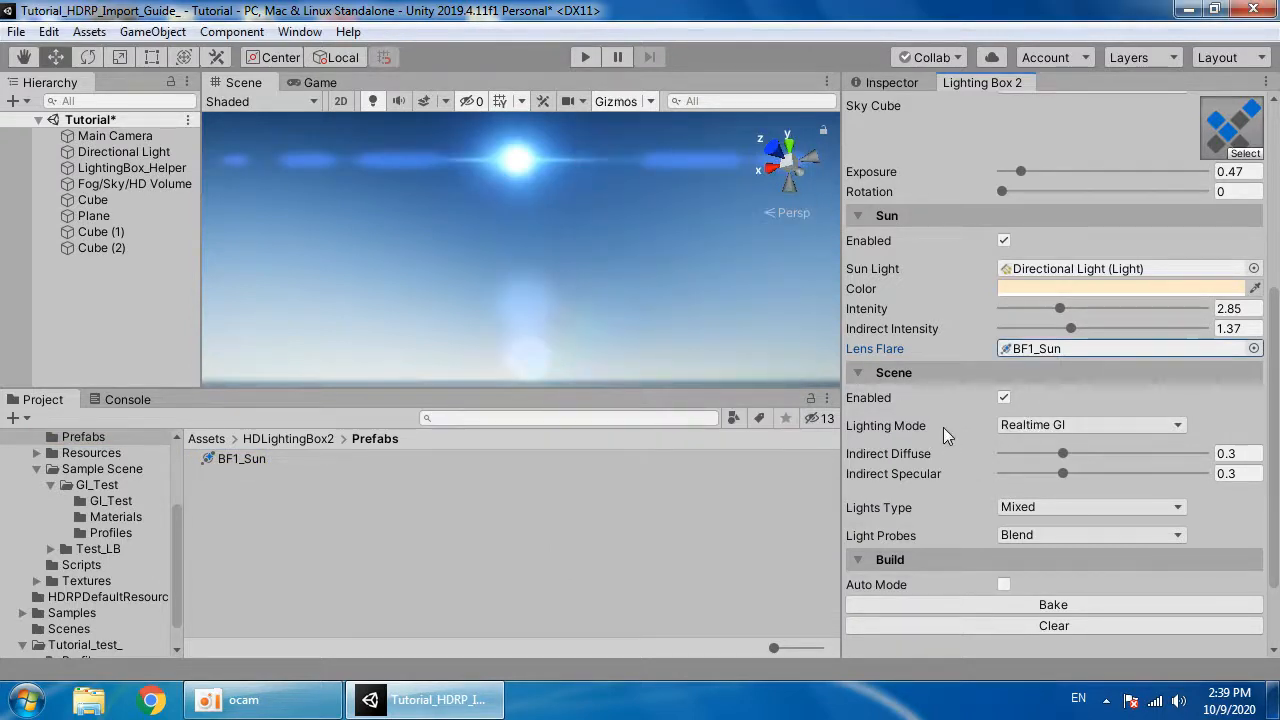
Step: Open the Lighting window from Lighting Box 2 and enlarge it to show more settings
scroll(960, 420, "down", 1)
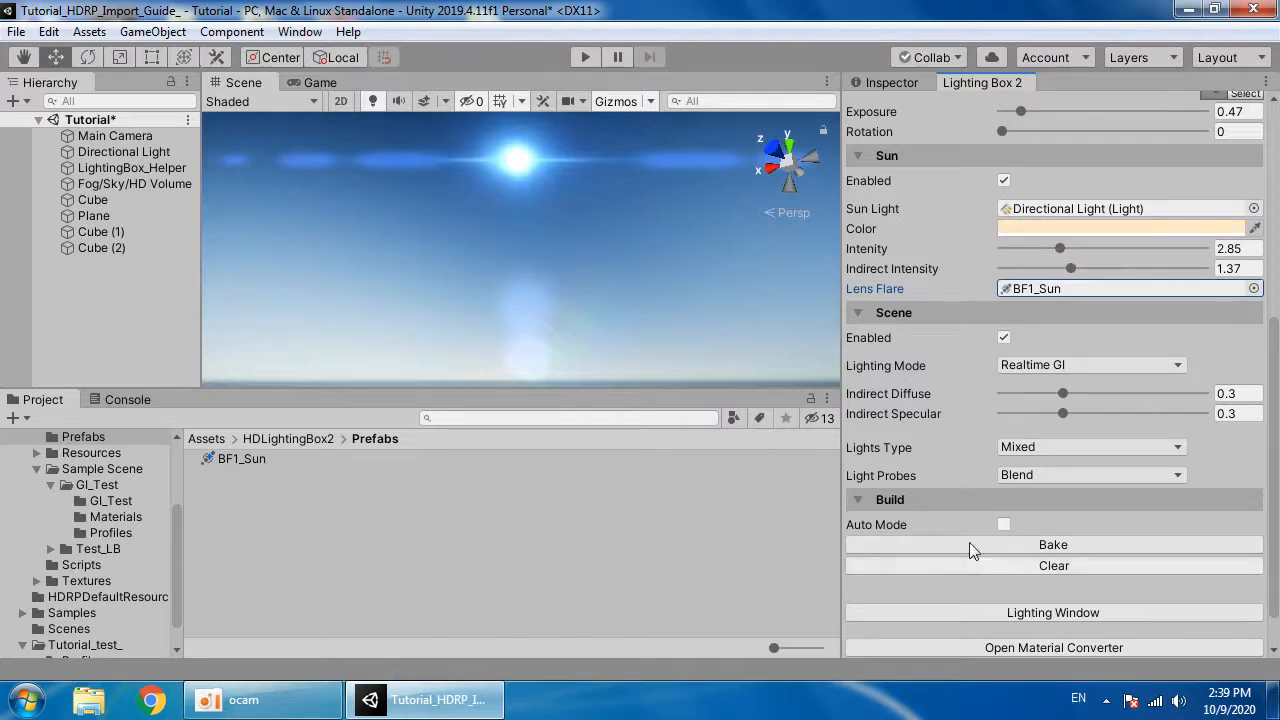
left_click(1020, 612)
left_click_drag(420, 27, 325, 38)
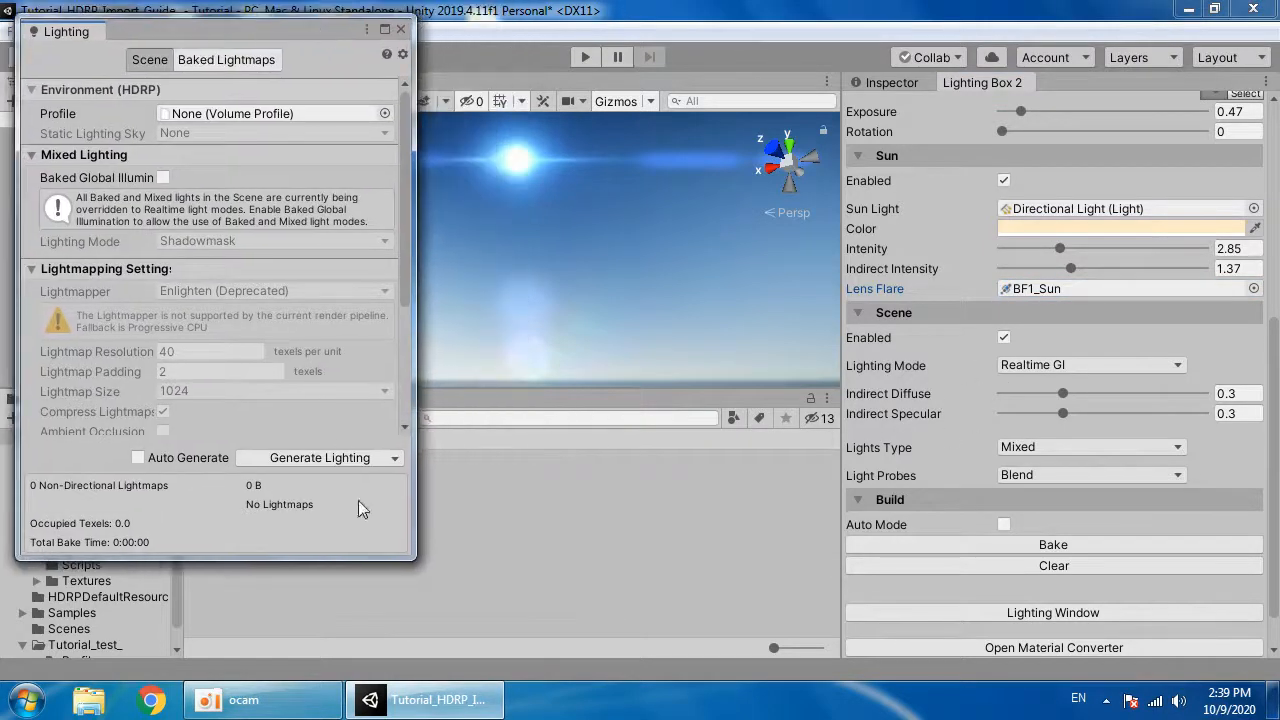
left_click_drag(410, 552, 555, 628)
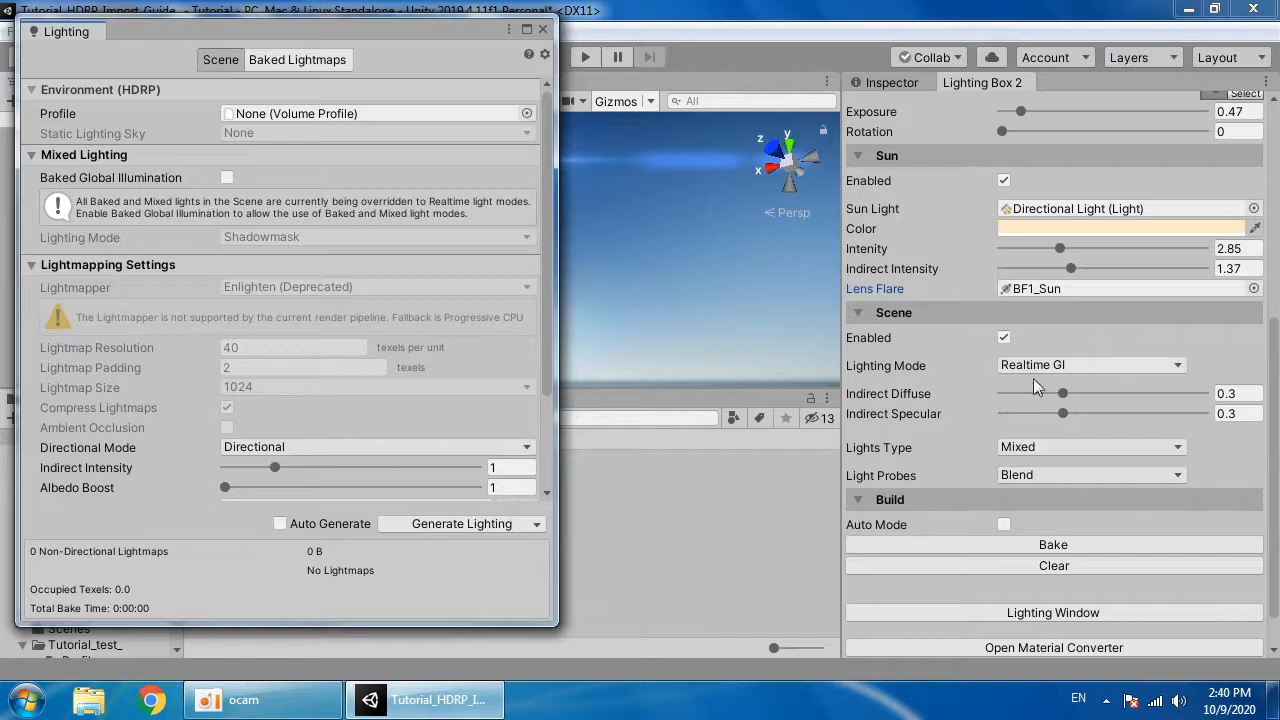
Step: Try the Fully Realtime and Baked CPU lighting modes, and set the scene's lighting mode to Baked GPU
left_click(1060, 365)
left_click(1065, 388)
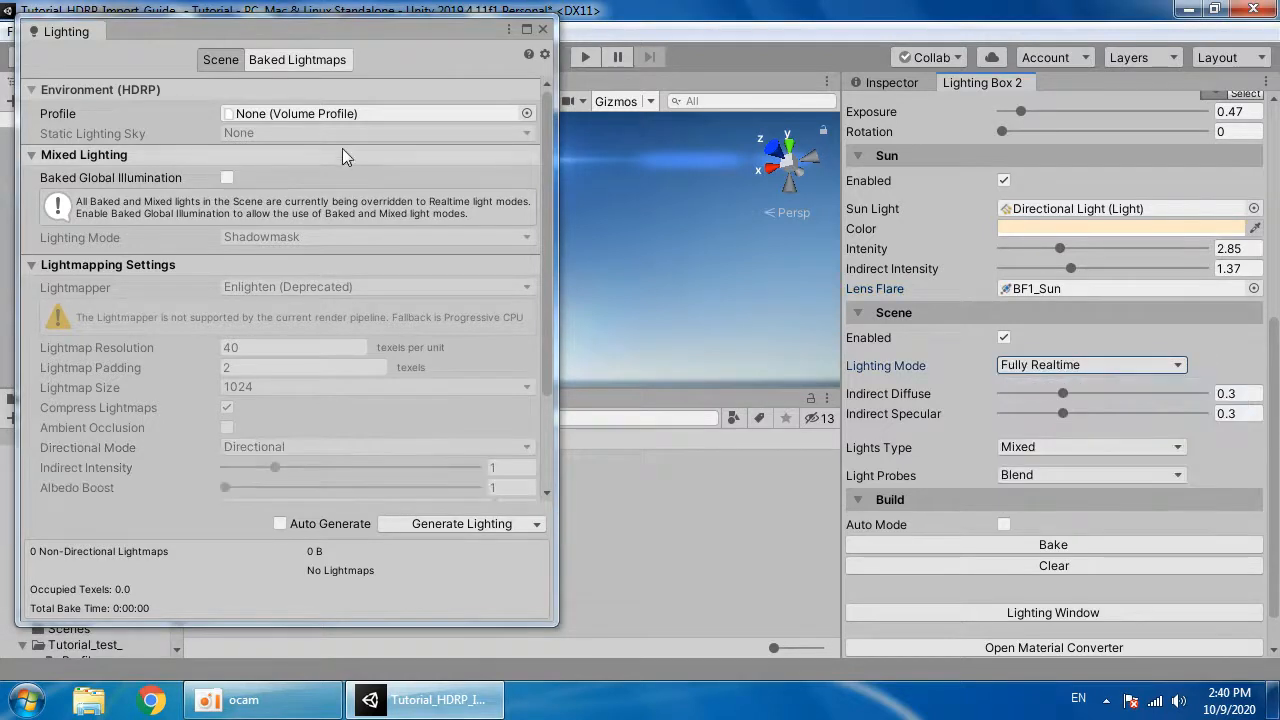
left_click(1050, 365)
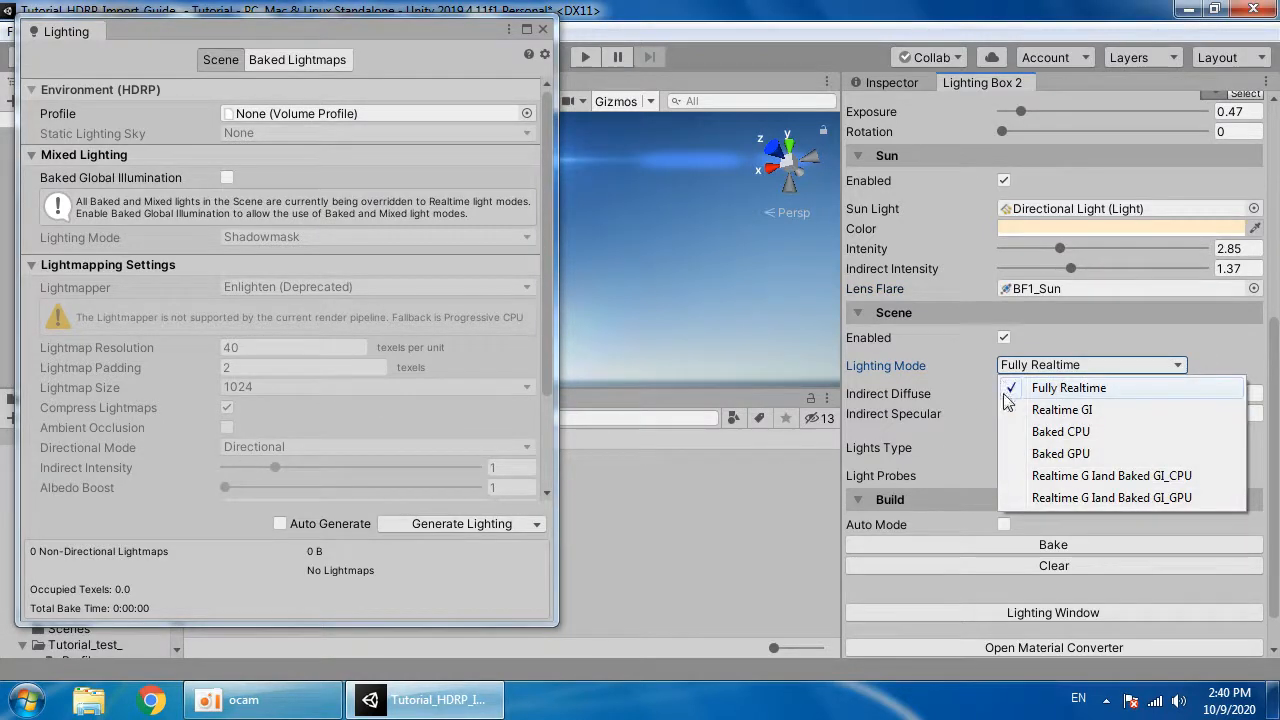
left_click(1057, 429)
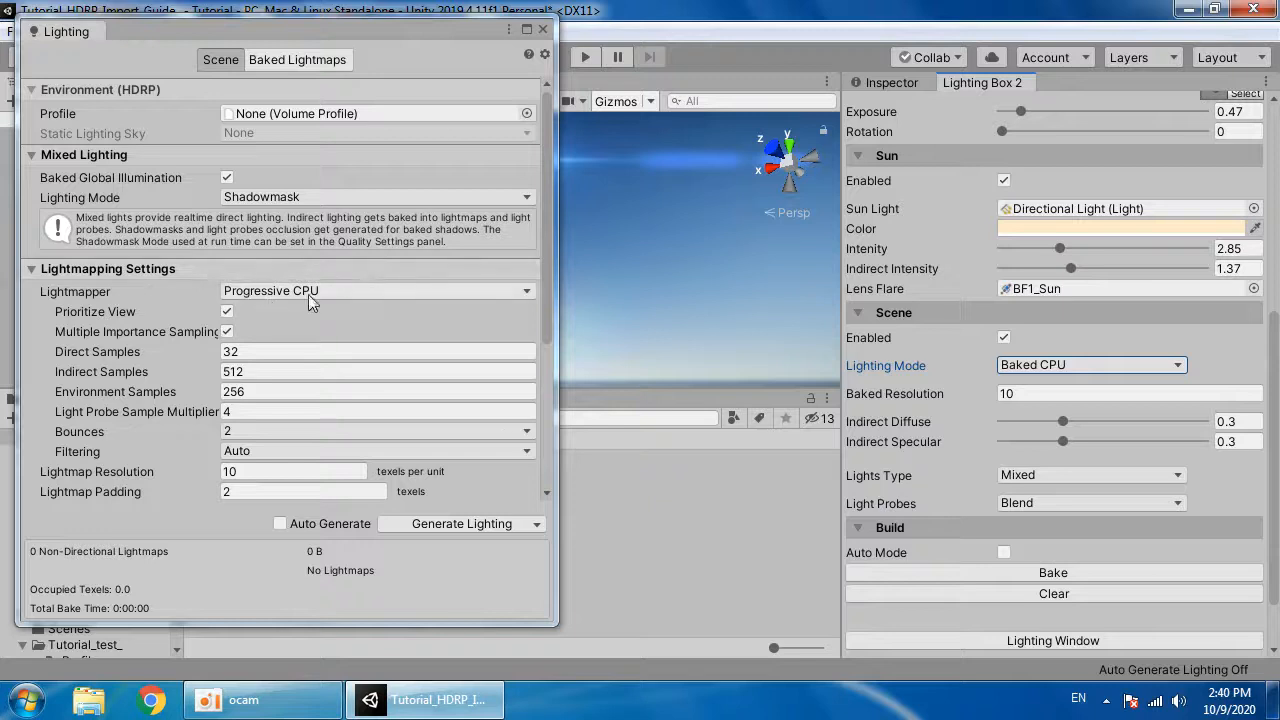
left_click(1083, 365)
left_click(1036, 450)
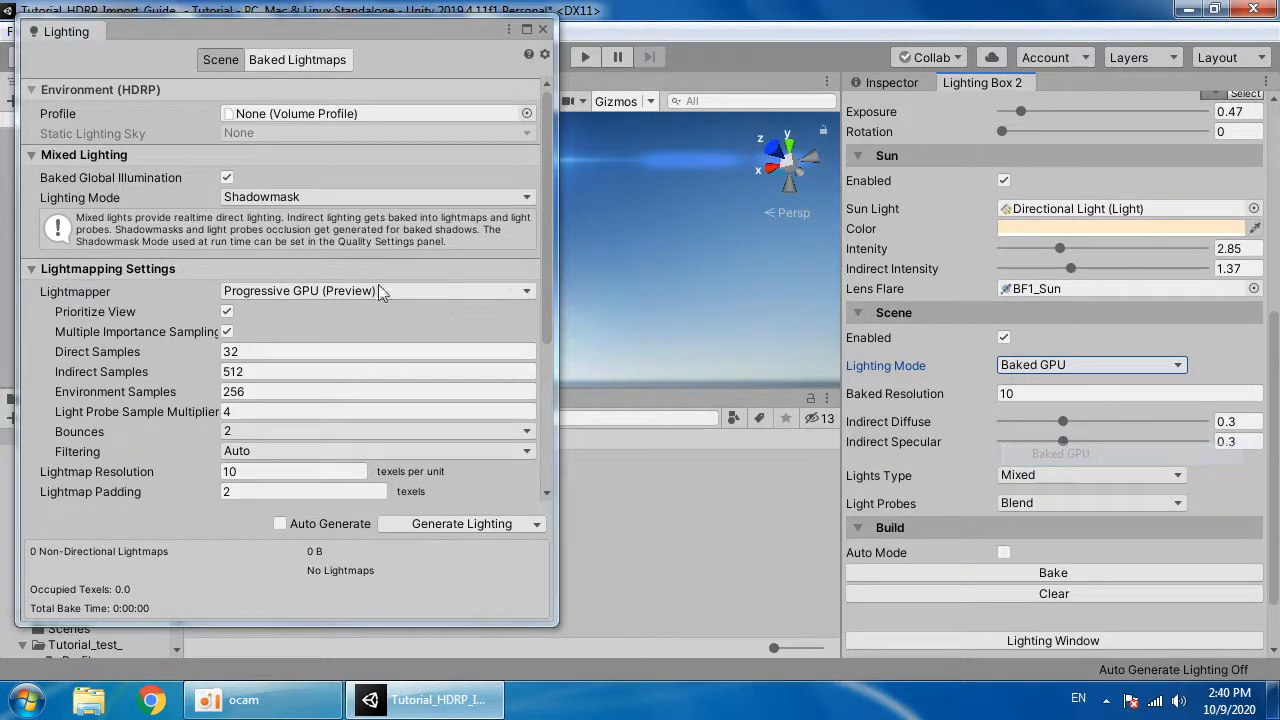
left_click(1030, 368)
Step: Raise the baked resolution to 12.55 and bring it down to 10.2
left_click(945, 392)
left_click_drag(945, 393, 1021, 395)
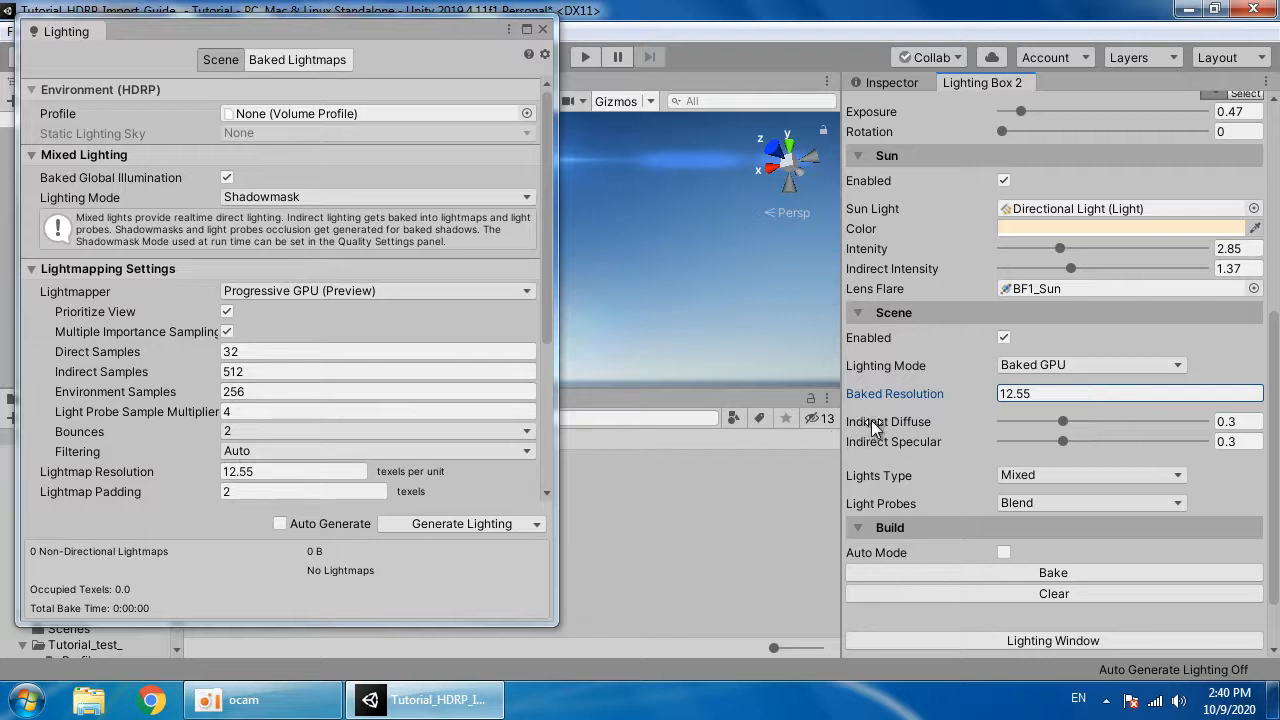
left_click_drag(1007, 397, 868, 394)
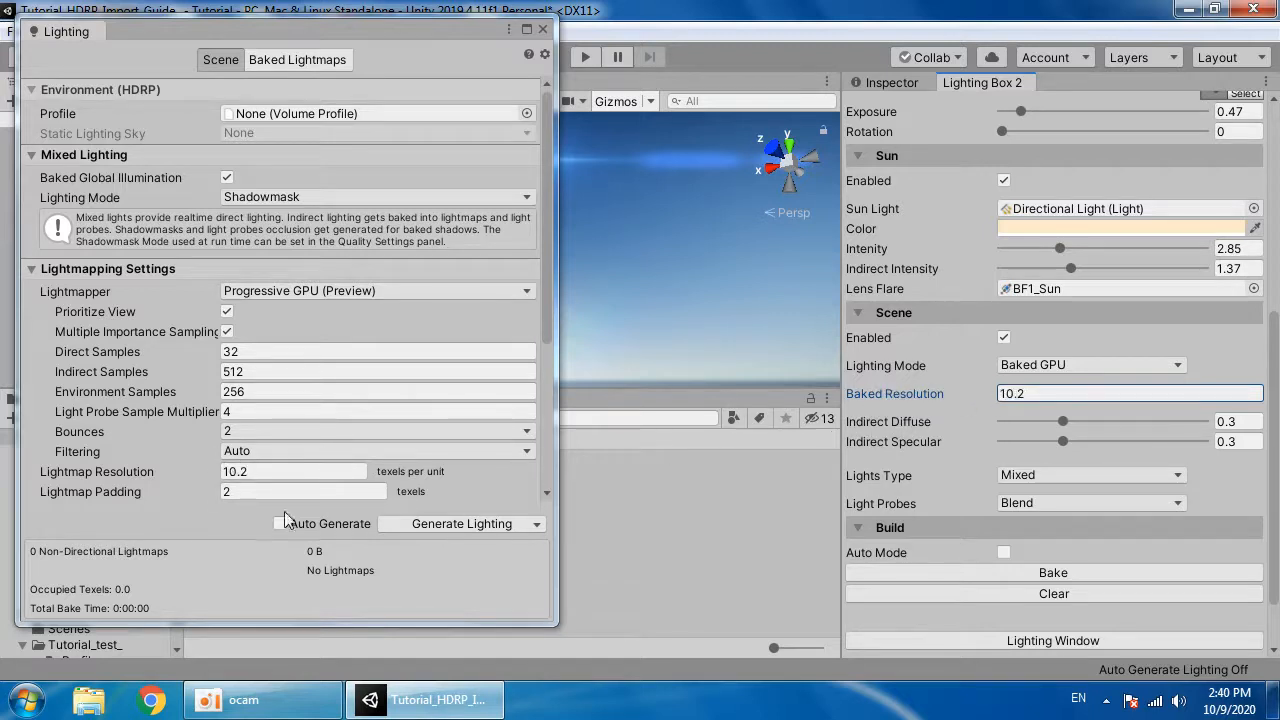
scroll(940, 419, "down", 3)
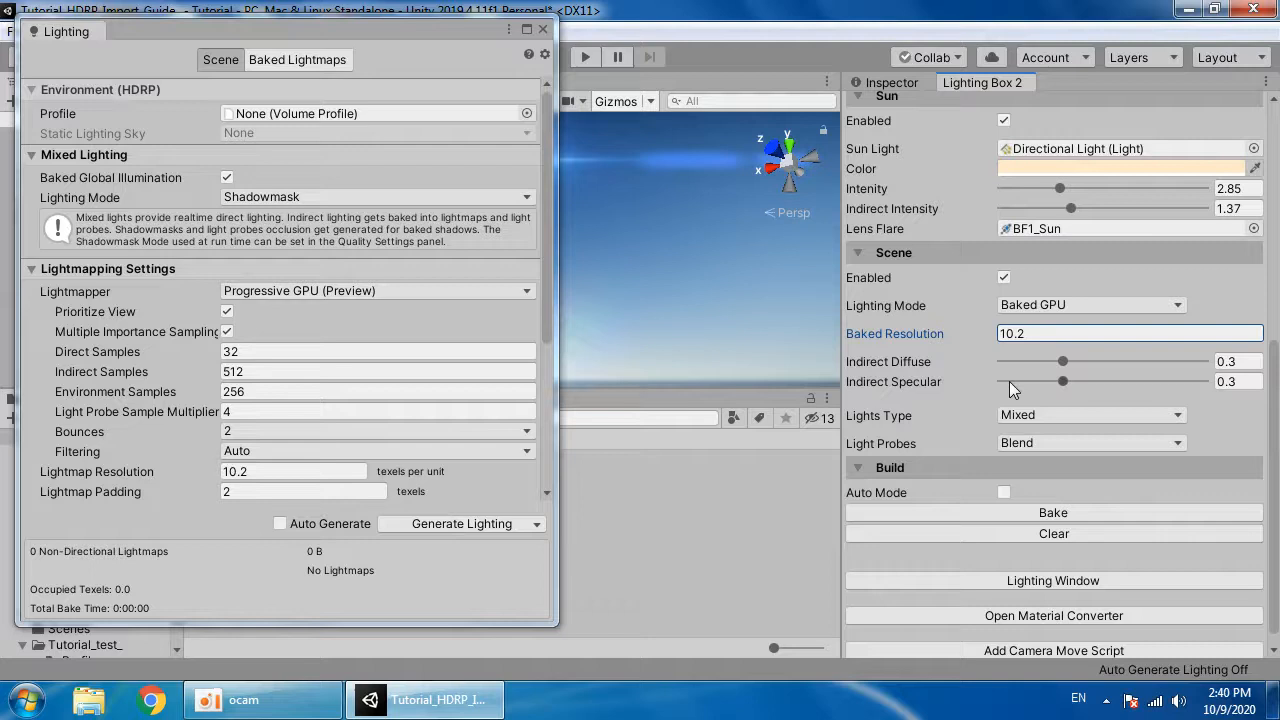
Step: Move the Lighting window off the scene view and set Indirect Diffuse to 0.277
left_click_drag(429, 36, 270, 302)
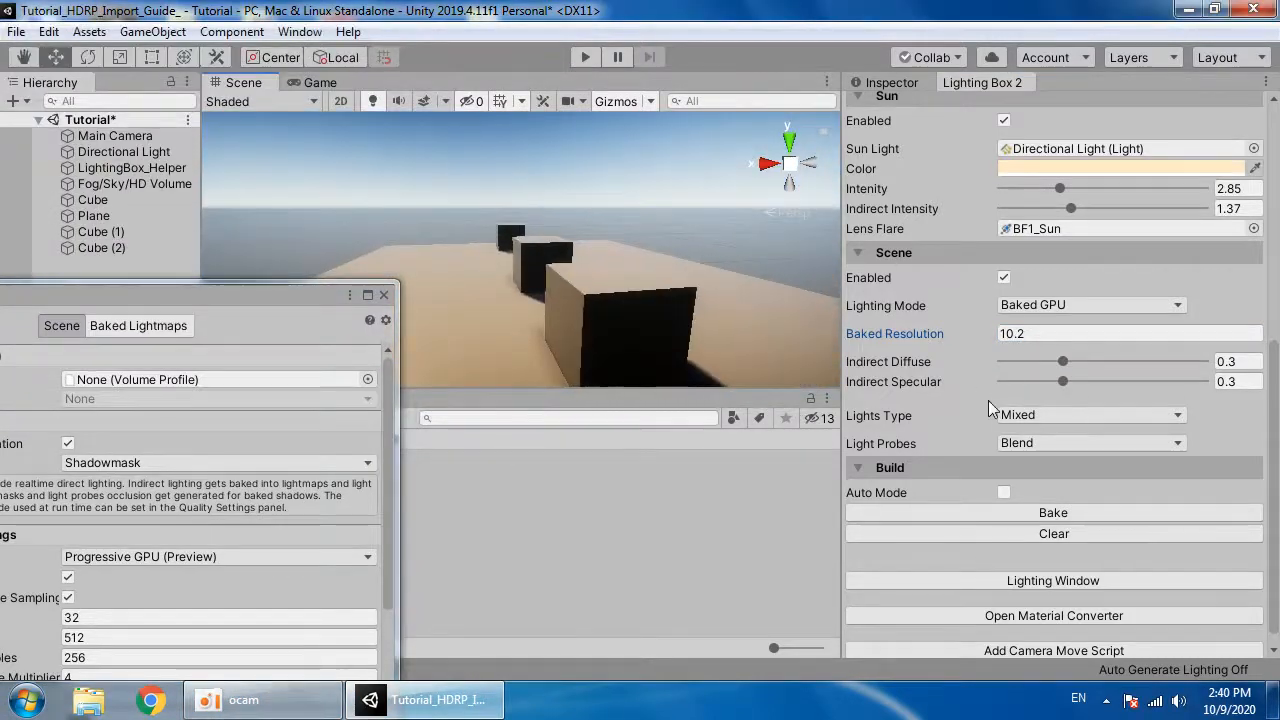
left_click_drag(1051, 361, 1013, 357)
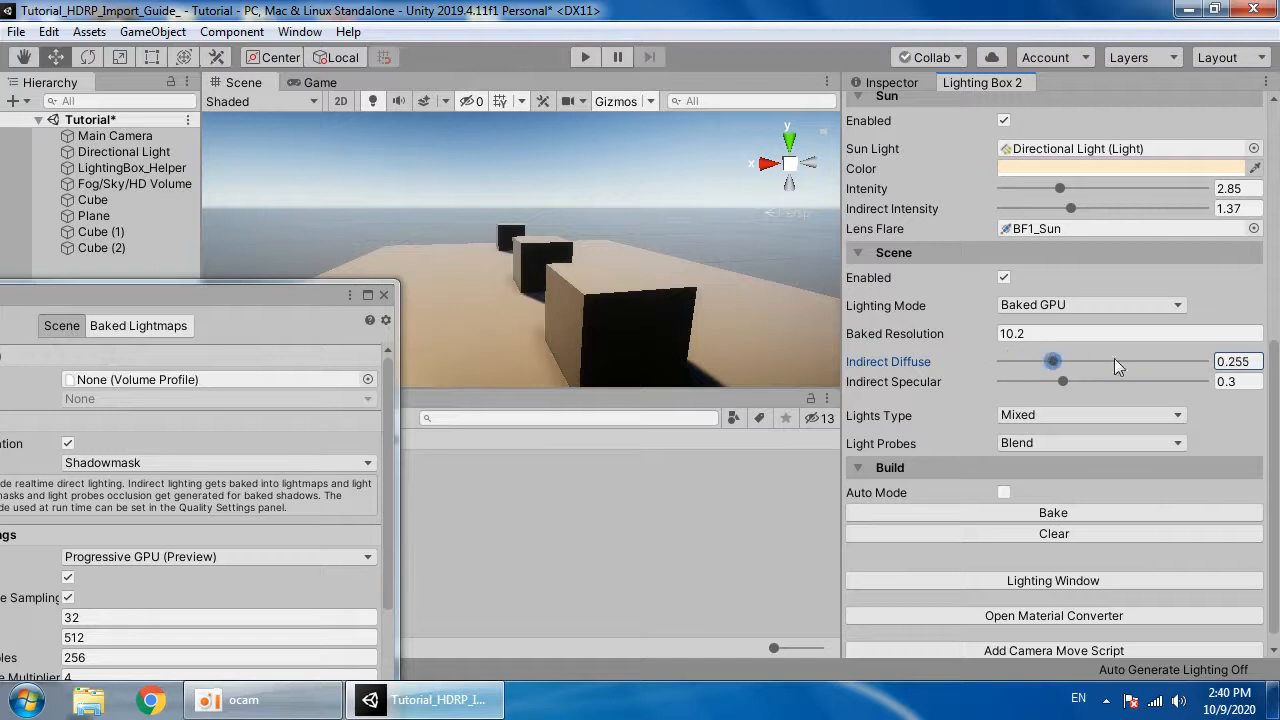
left_click_drag(1023, 362, 1054, 360)
Step: Try the combined Realtime GI and Baked GI_CPU lighting mode and review the corresponding settings in the Lighting window
left_click_drag(385, 302, 419, 171)
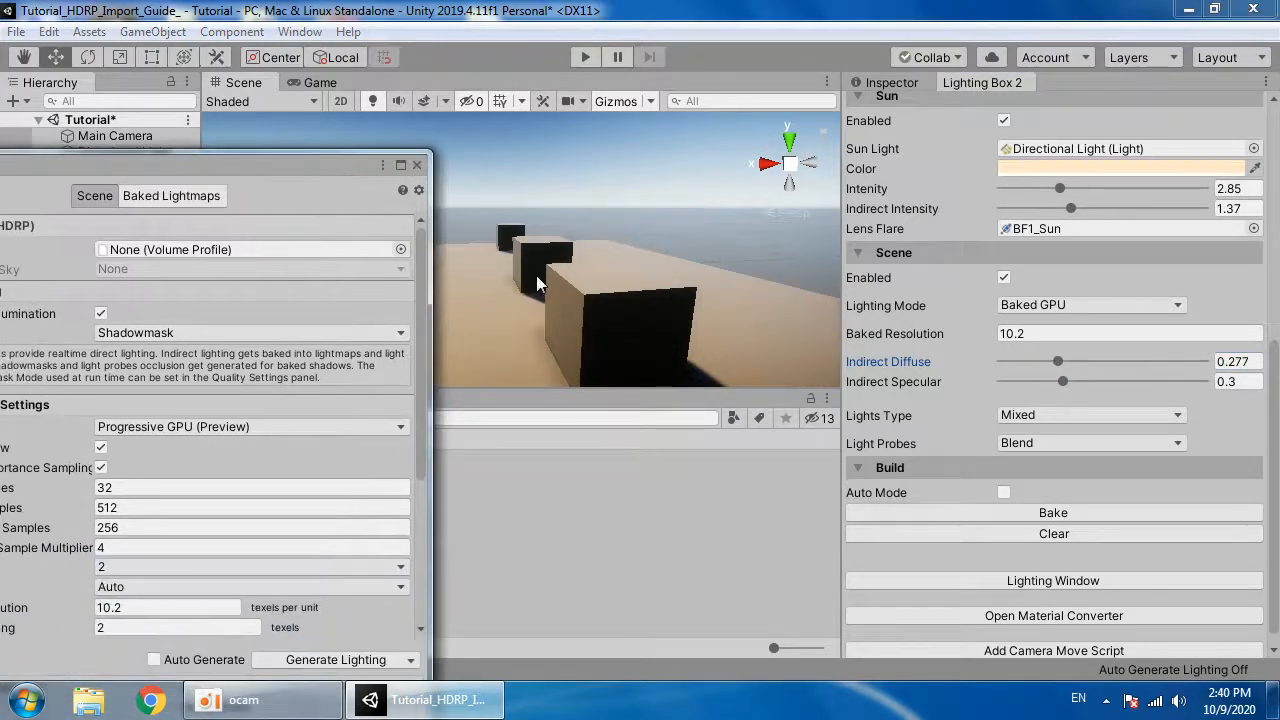
left_click_drag(236, 160, 222, 111)
scroll(931, 345, "down", 1)
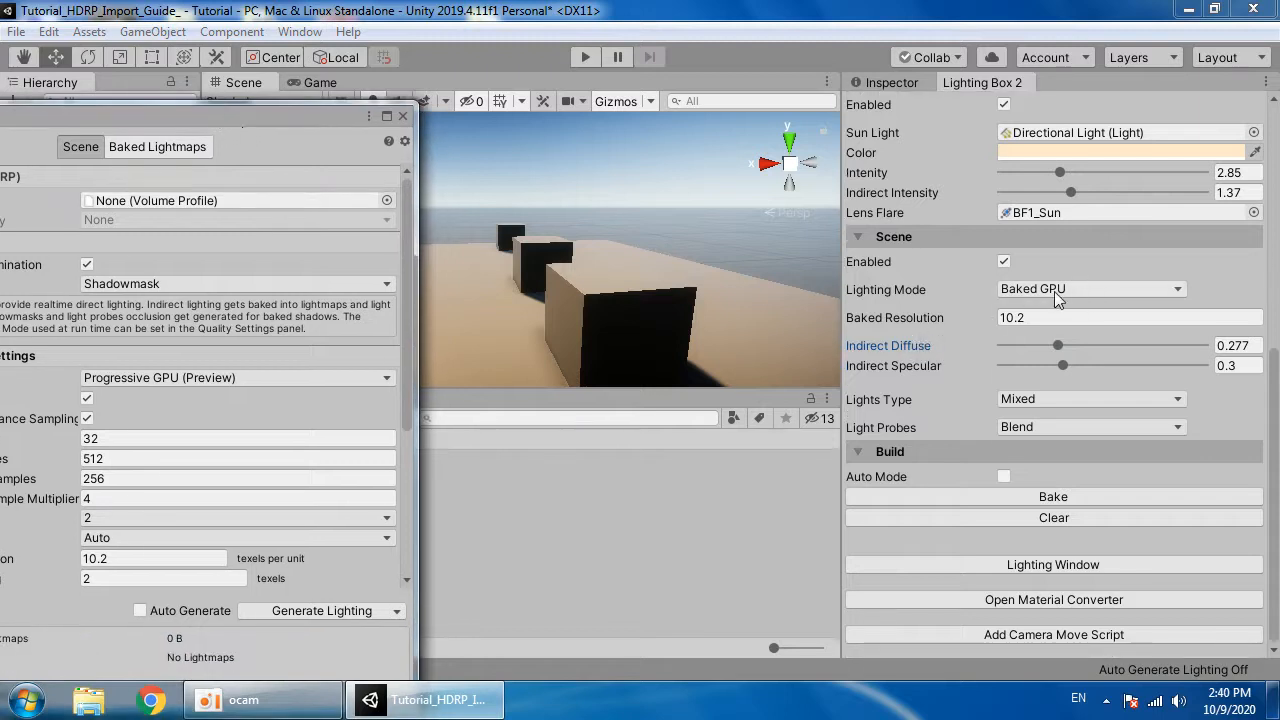
left_click(1057, 295)
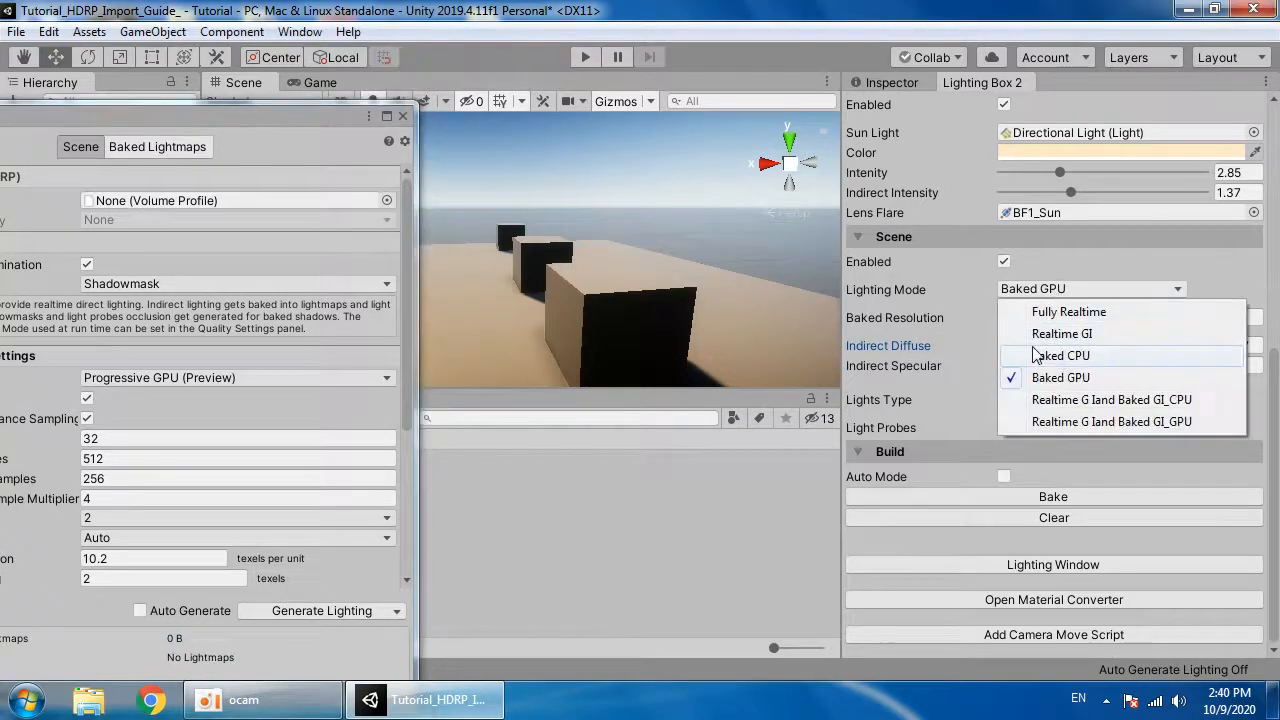
left_click(1040, 399)
left_click_drag(276, 120, 386, 68)
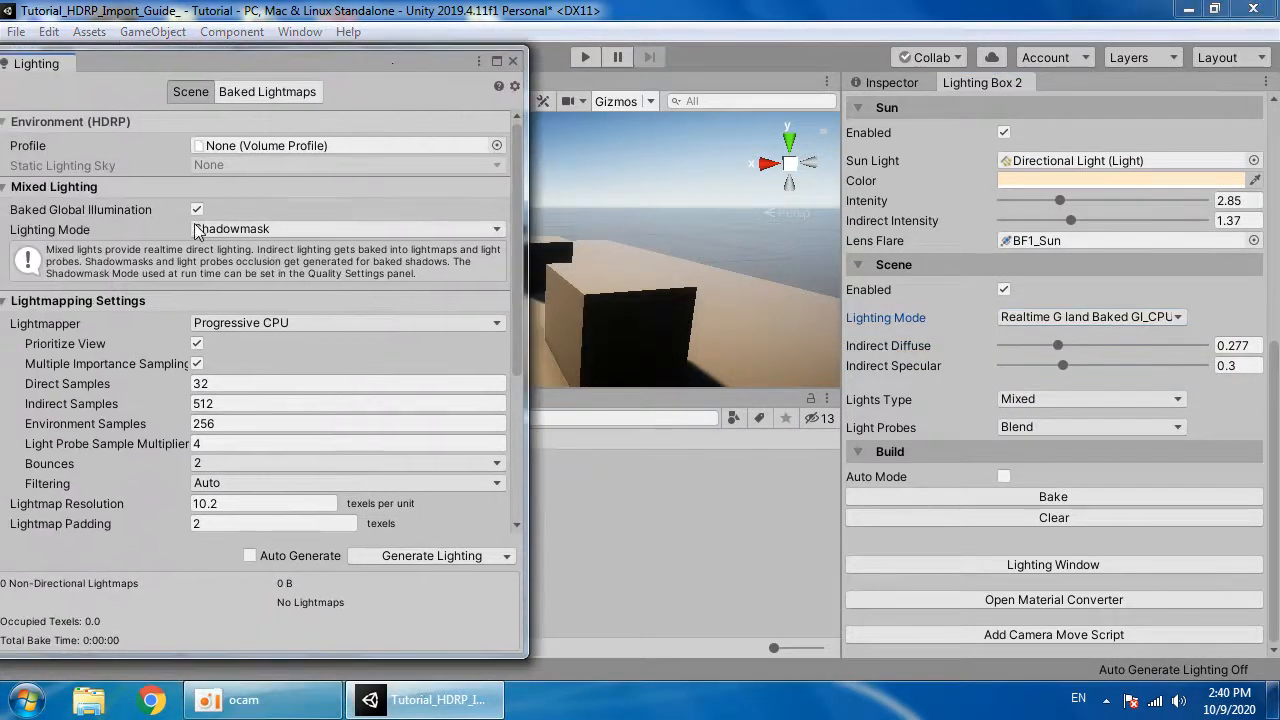
scroll(211, 430, "down", 5)
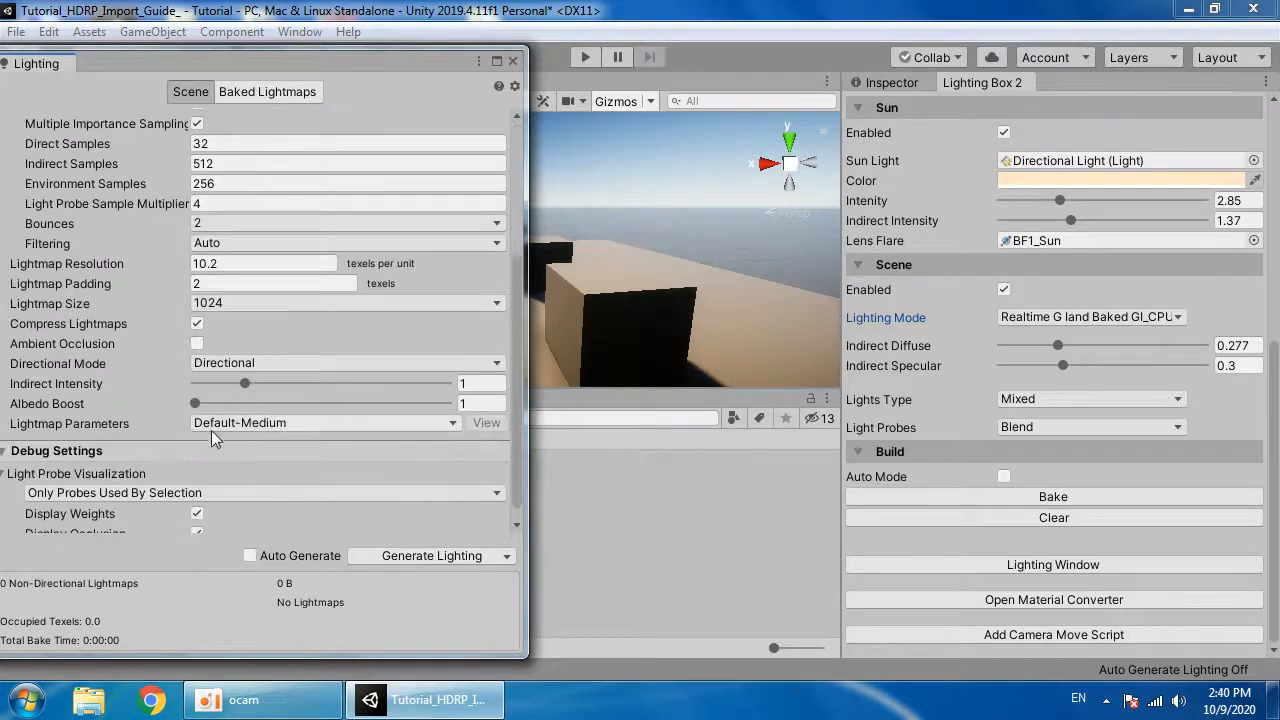
scroll(230, 430, "down", 1)
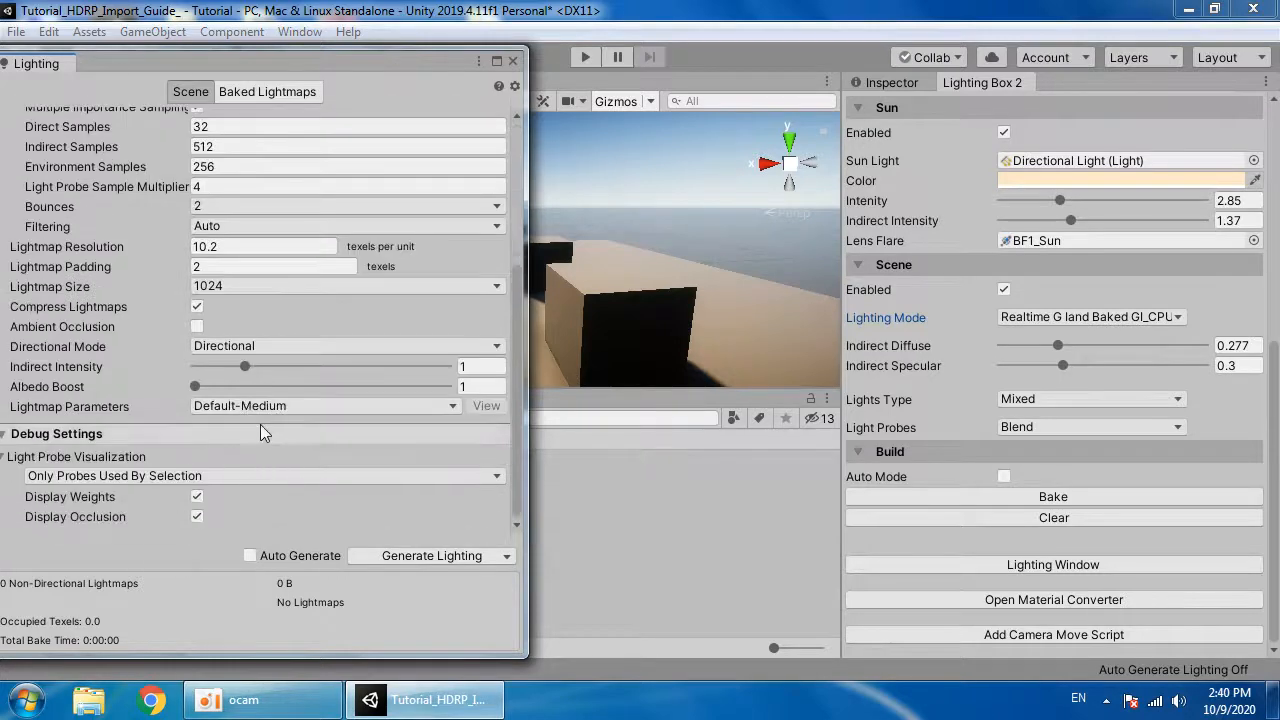
Step: Set the scene's lighting mode to Baked CPU and close the Lighting window
left_click(1107, 318)
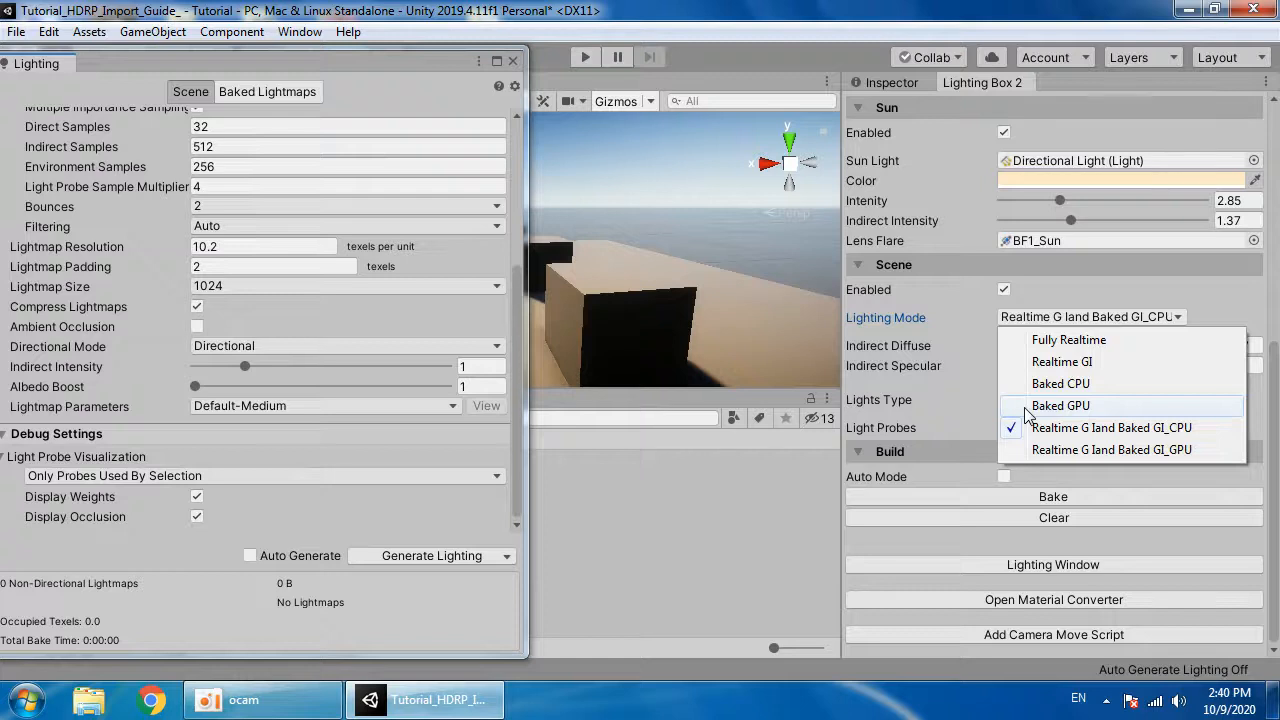
left_click(1045, 384)
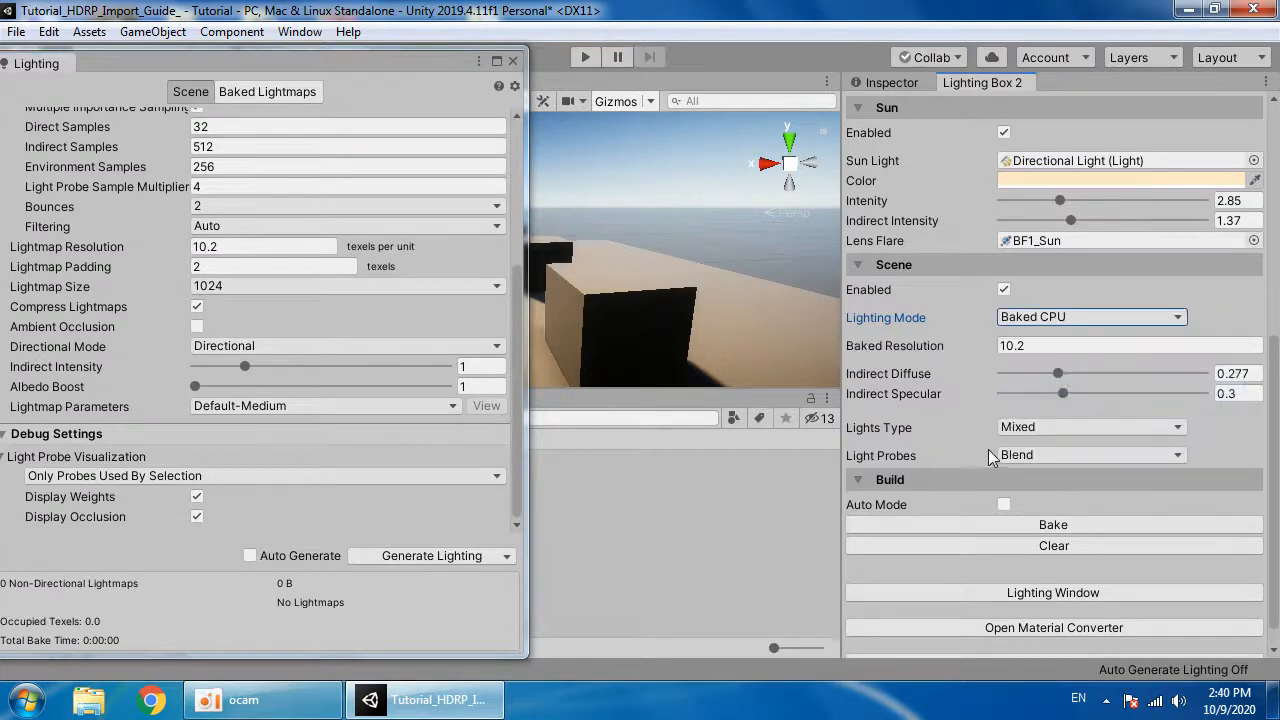
scroll(988, 455, "down", 1)
left_click(520, 70)
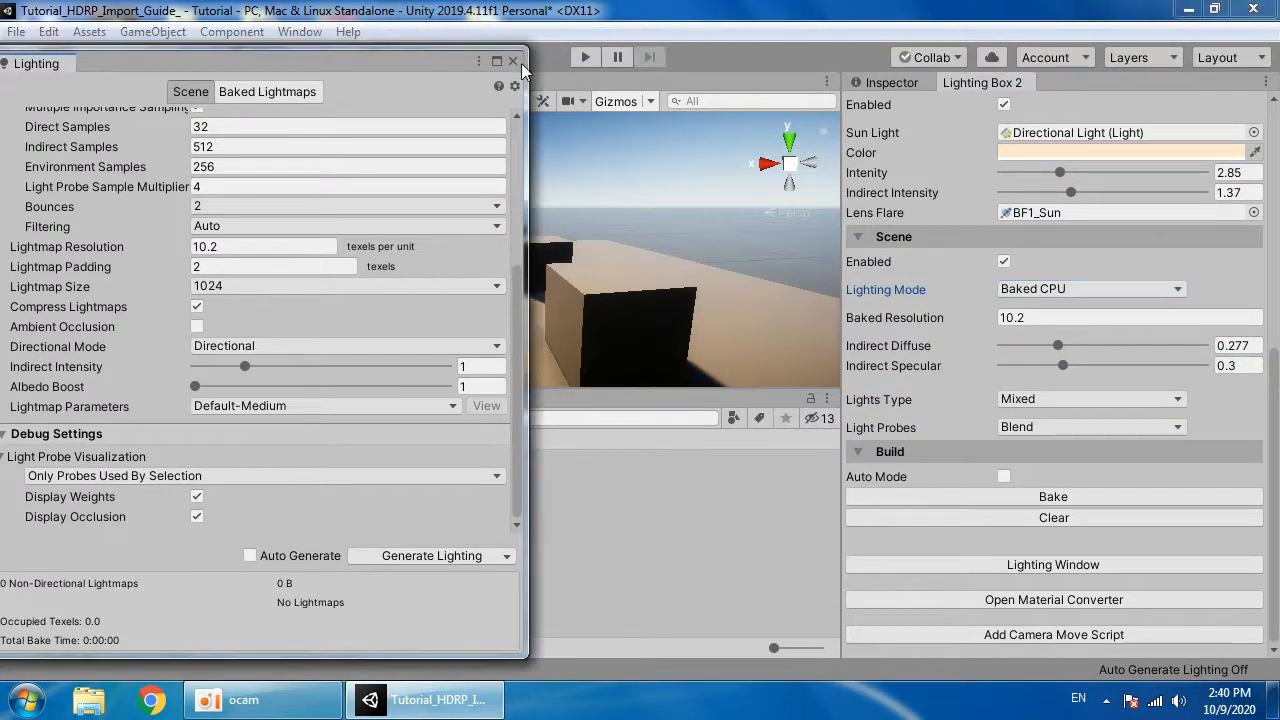
left_click(512, 62)
Step: Add a point light to the scene
left_click(152, 31)
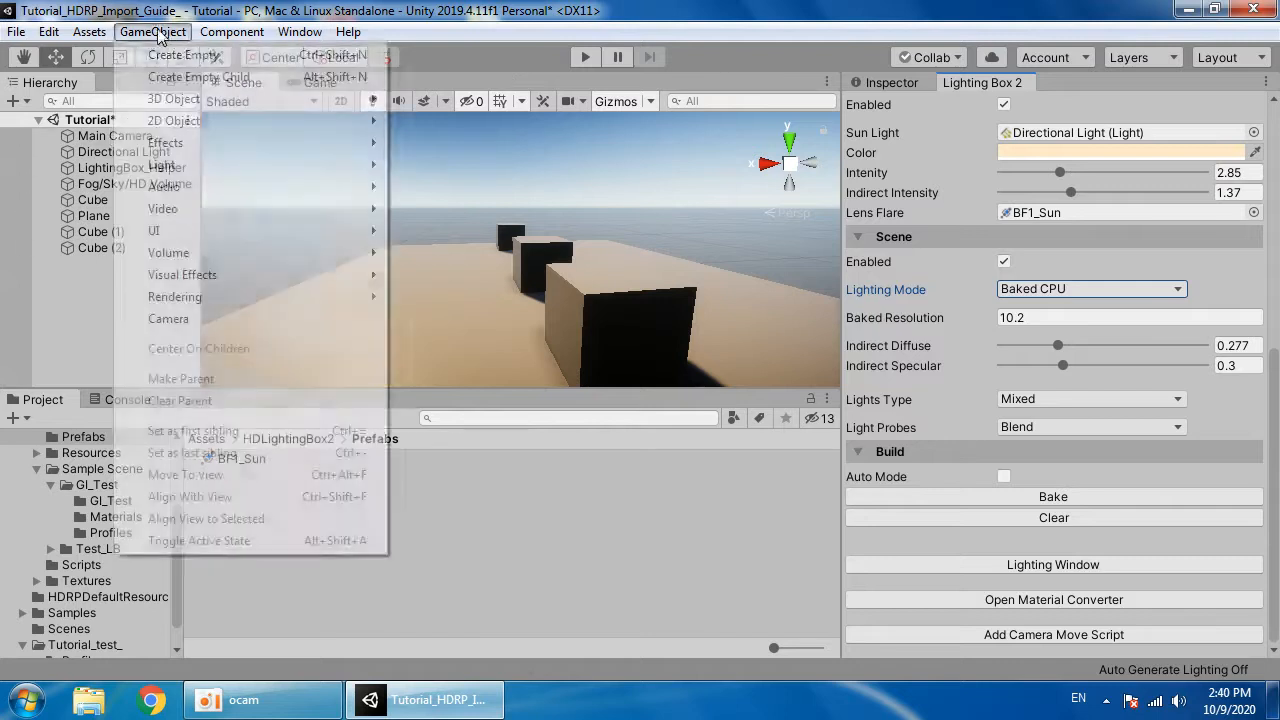
mouse_move(197, 165)
left_click(460, 186)
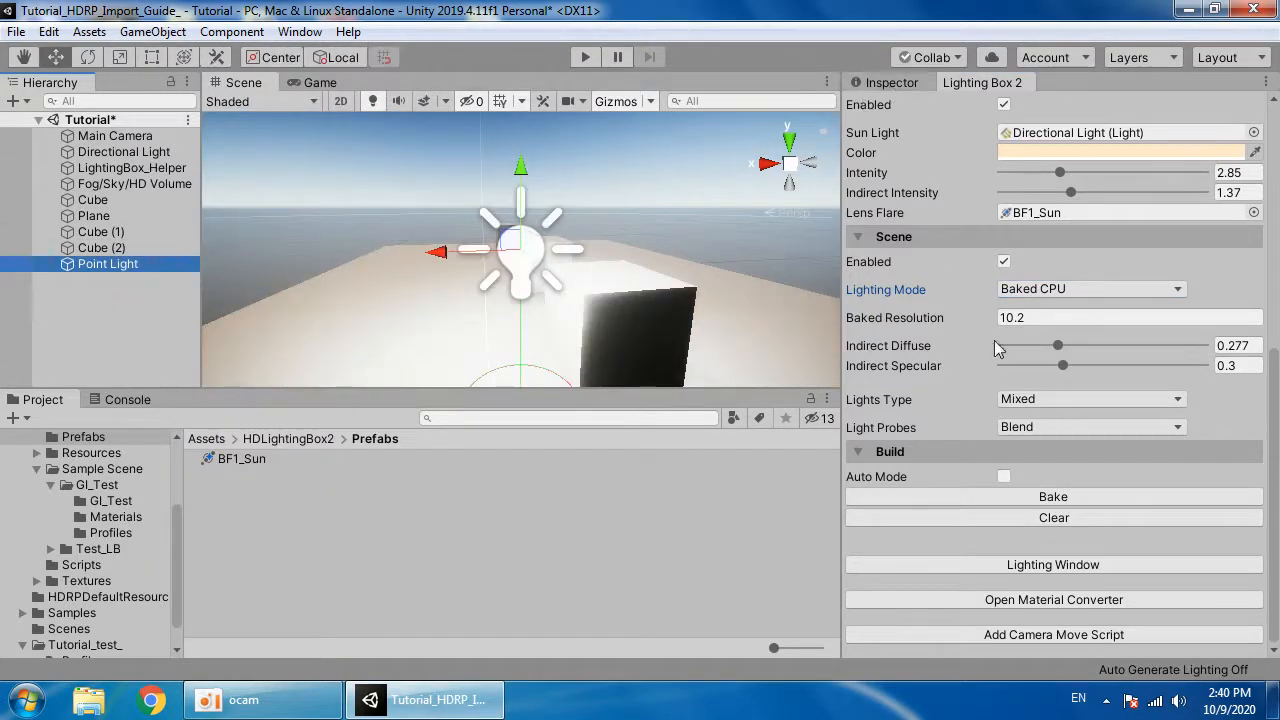
Step: Try the Baked lights type and check the light mode of the point light and the directional light
left_click(1051, 398)
left_click(1047, 488)
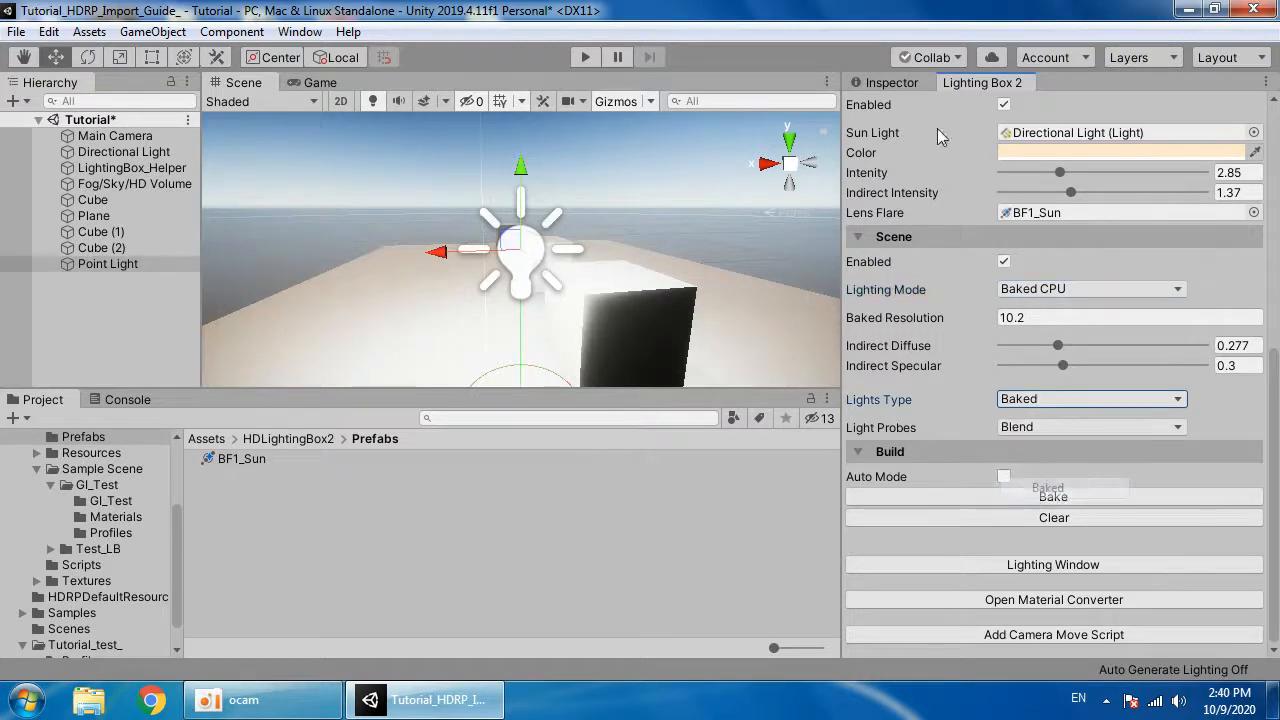
left_click(890, 83)
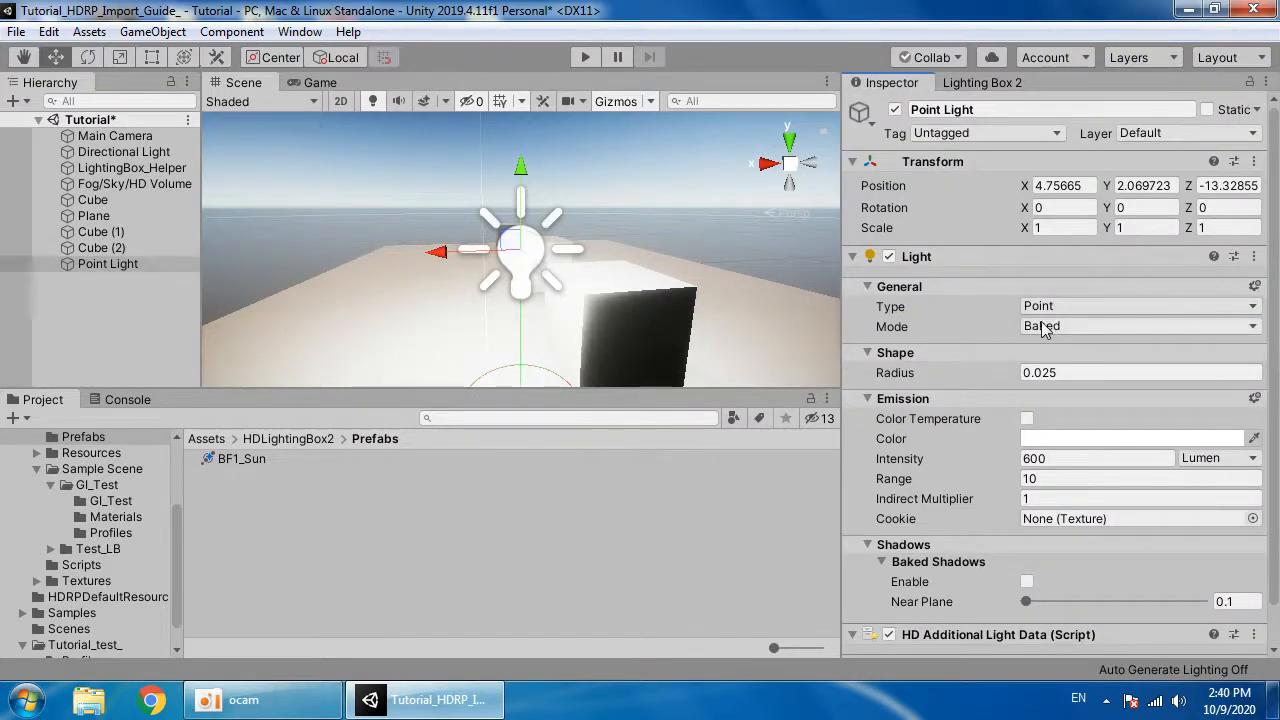
left_click(150, 152)
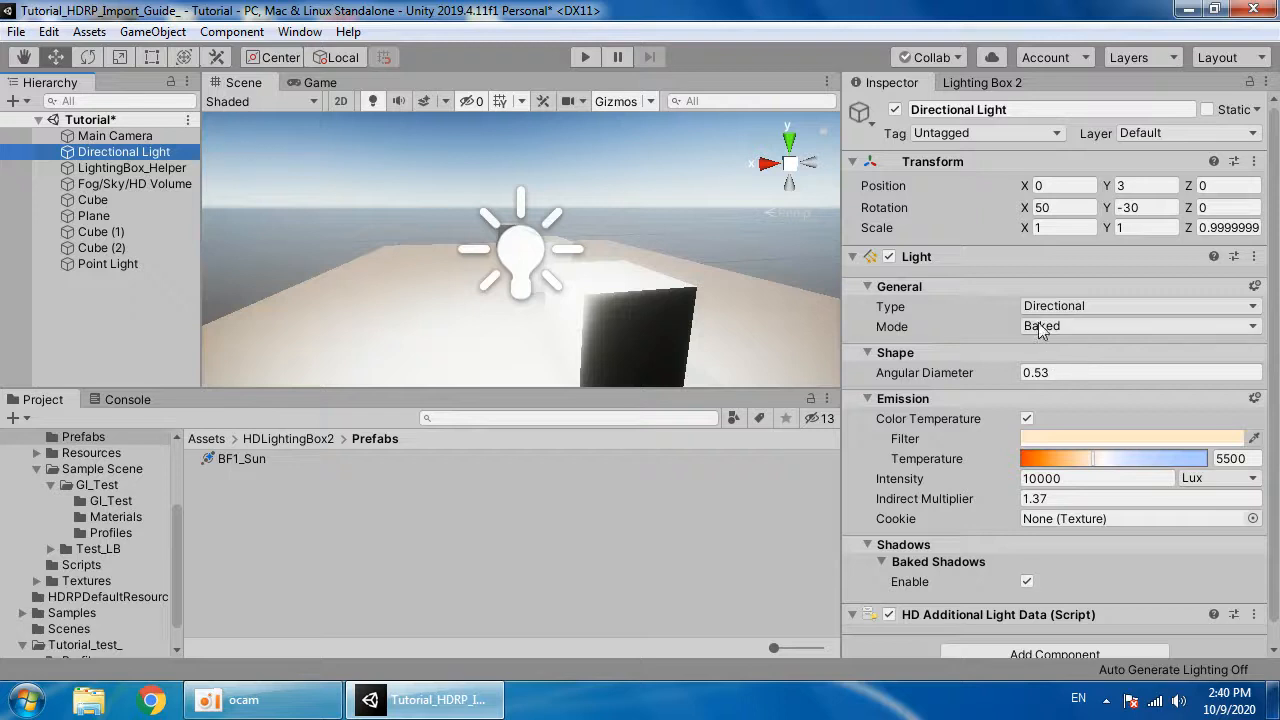
Step: Try the Mixed lights type and check the mode of both the directional light and the point light
left_click(982, 82)
left_click(1060, 398)
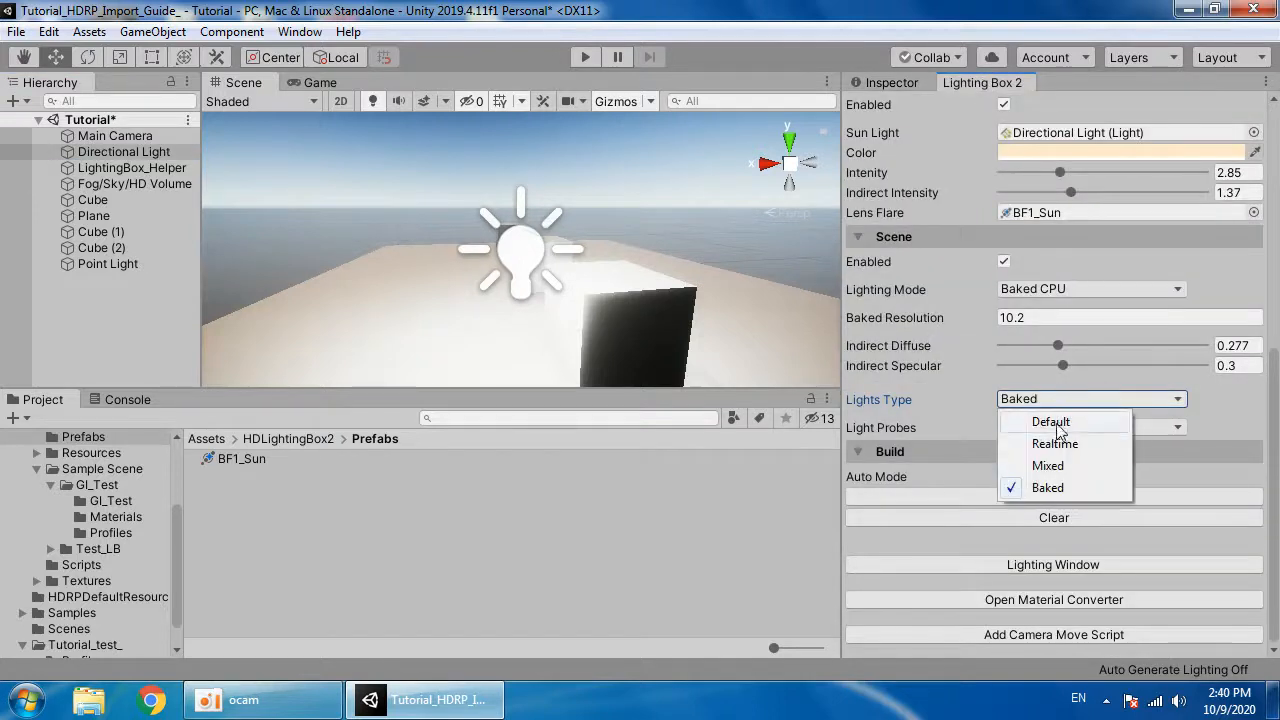
left_click(1050, 463)
left_click(889, 83)
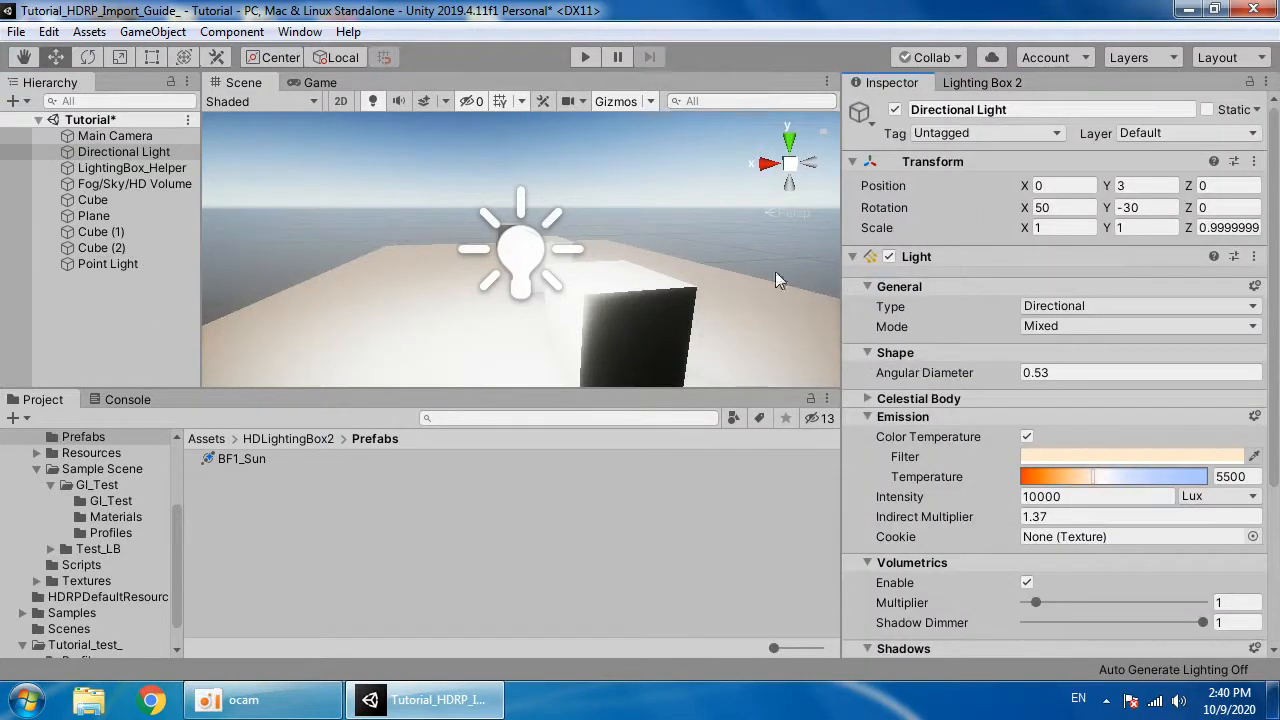
left_click(180, 264)
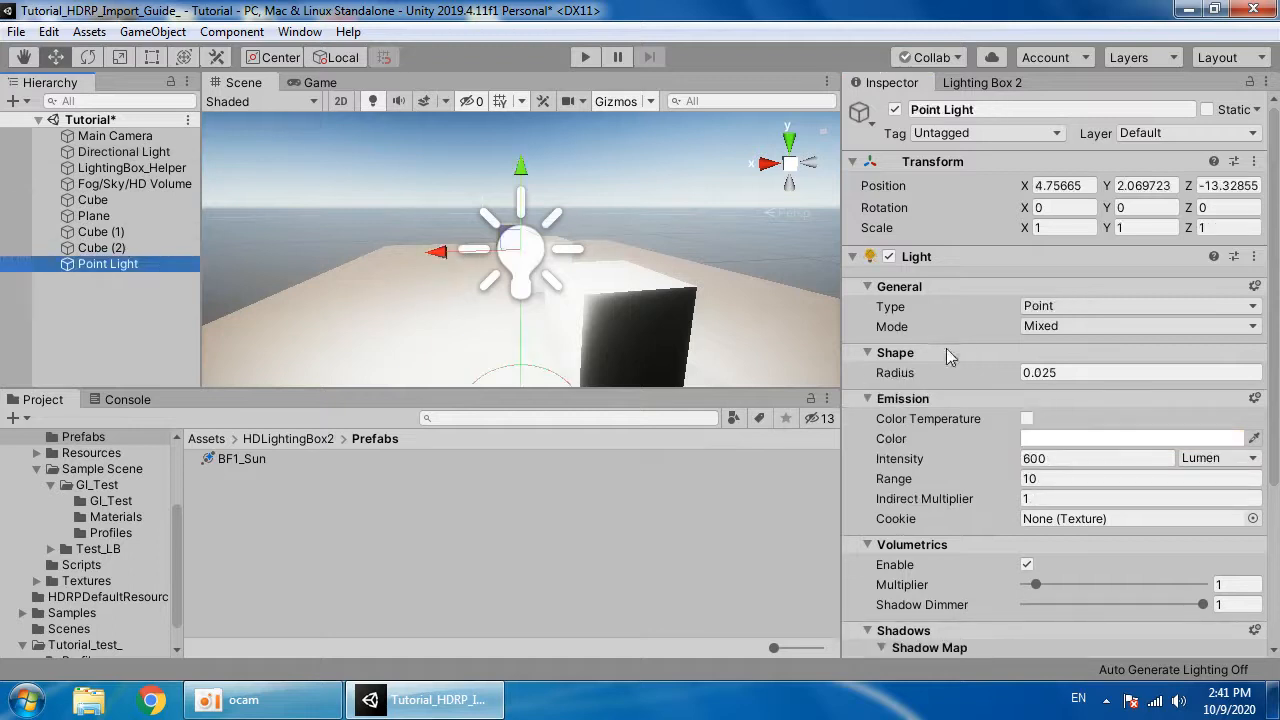
Step: Try the Realtime lights type and check the point light's mode in its properties
left_click(982, 82)
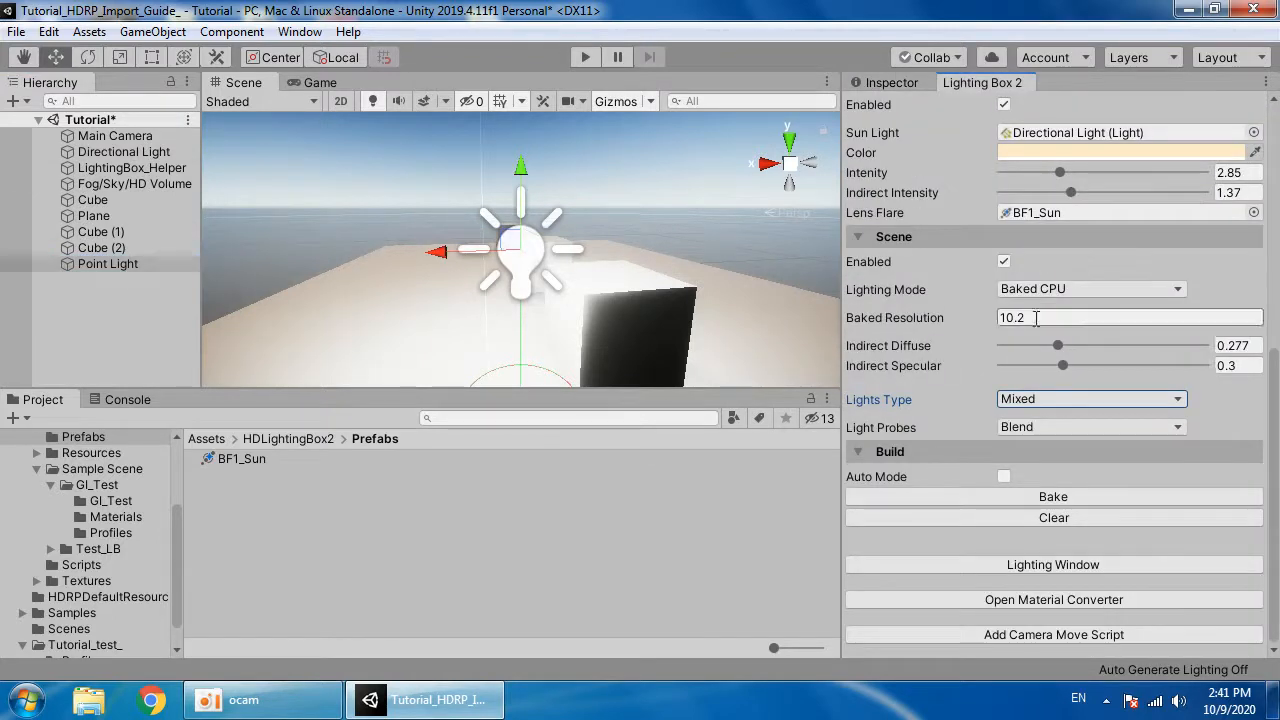
left_click(1048, 398)
left_click(1040, 443)
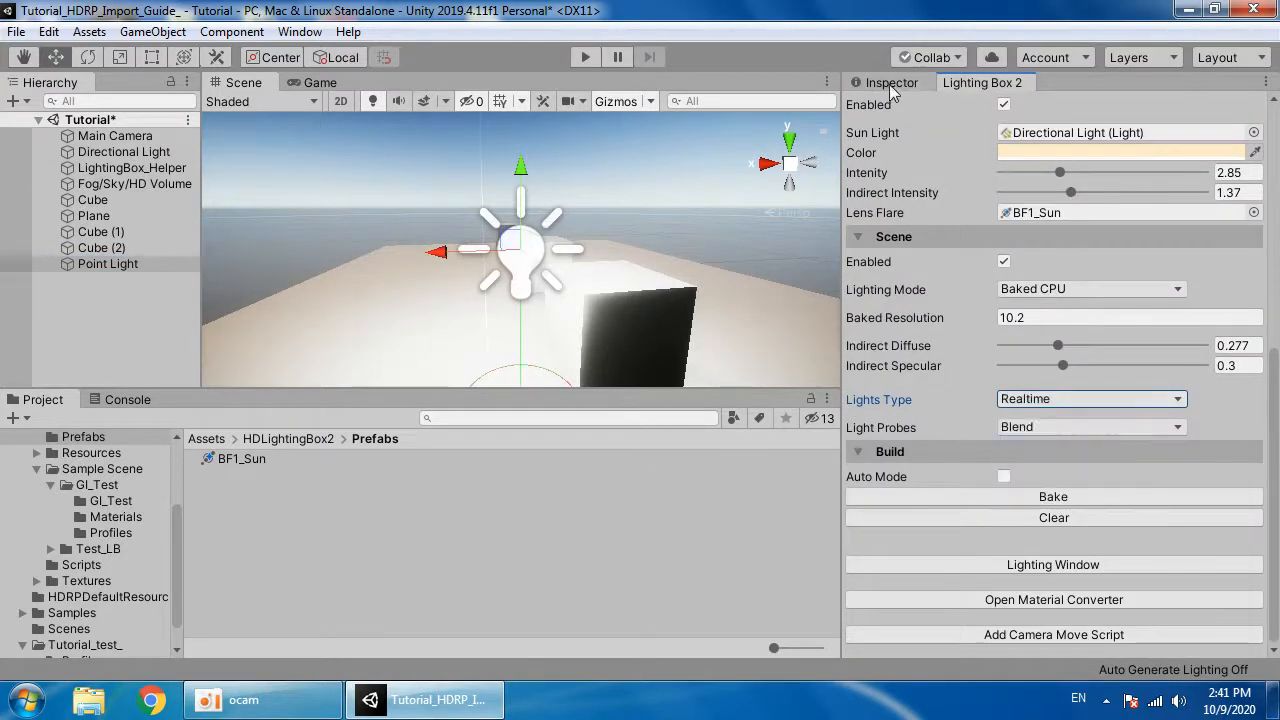
left_click(893, 86)
left_click(982, 82)
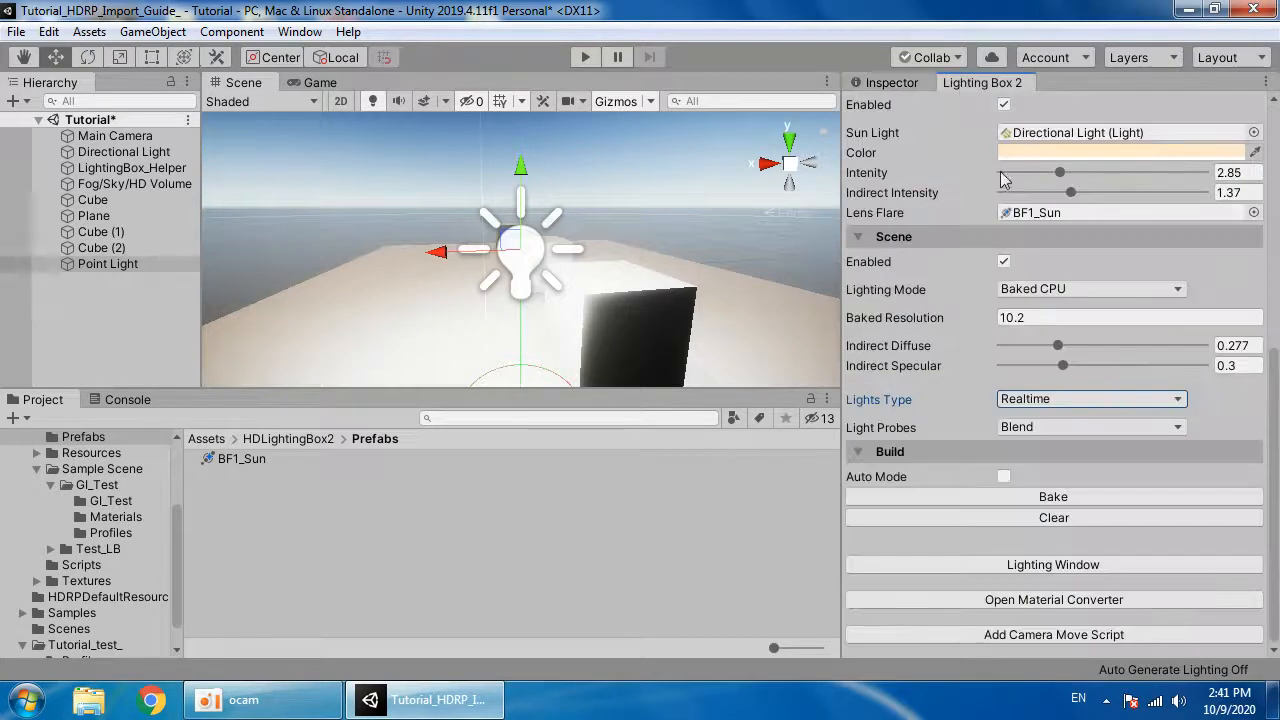
Step: Set the lights type to Baked and move the point light to about X 6.17, Z -16.37
left_click(1050, 399)
left_click(1046, 488)
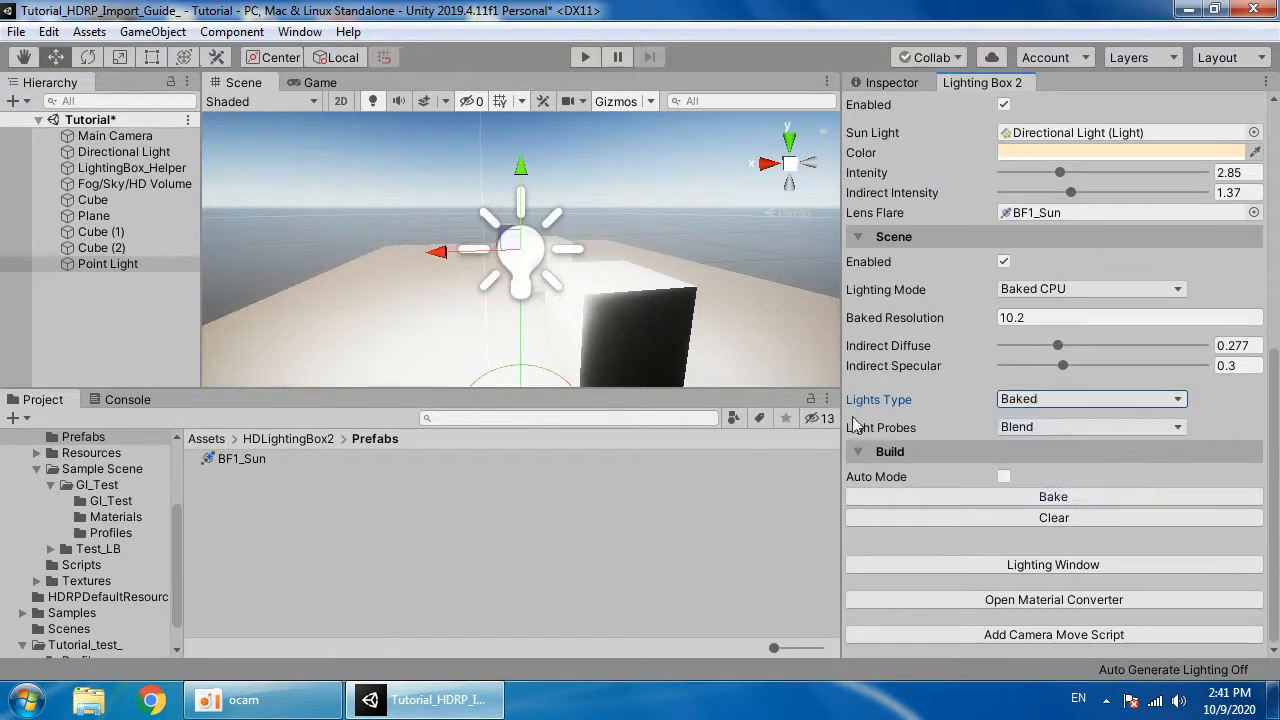
left_click_drag(505, 248, 425, 245)
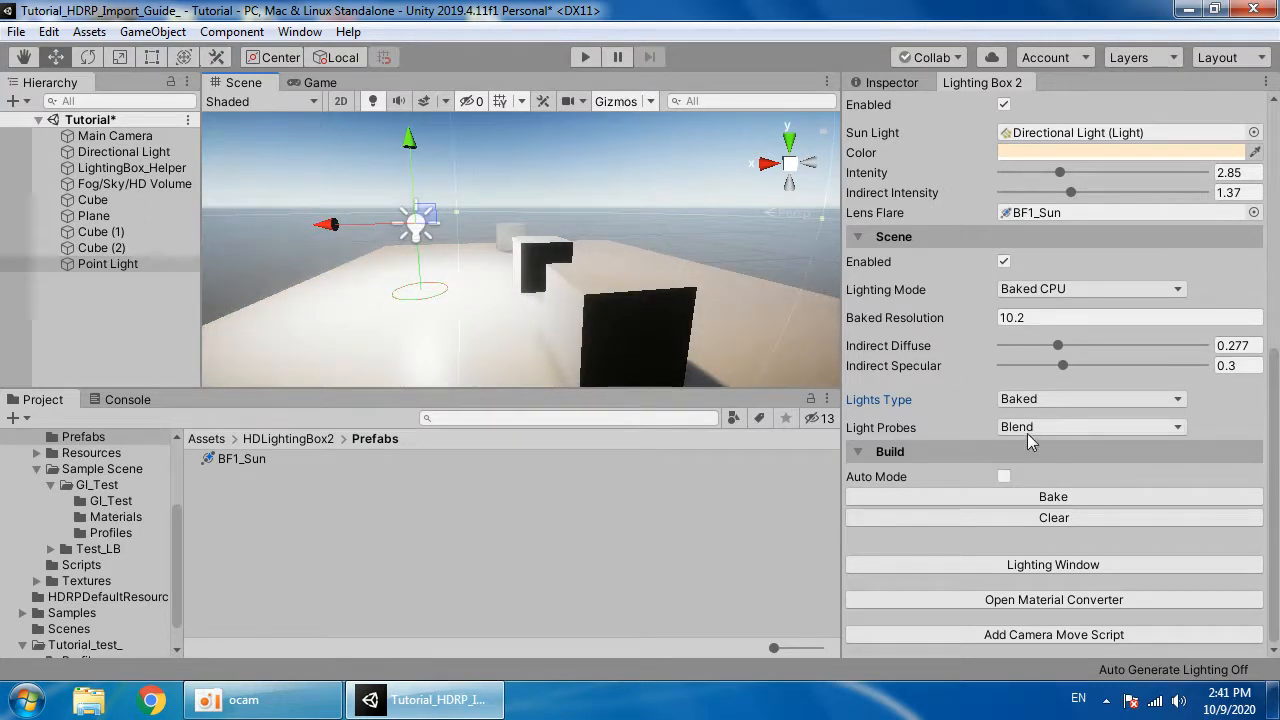
Step: Look over the Light Probes options without changing them and bake the scene's lighting
left_click(1029, 432)
left_click(747, 337)
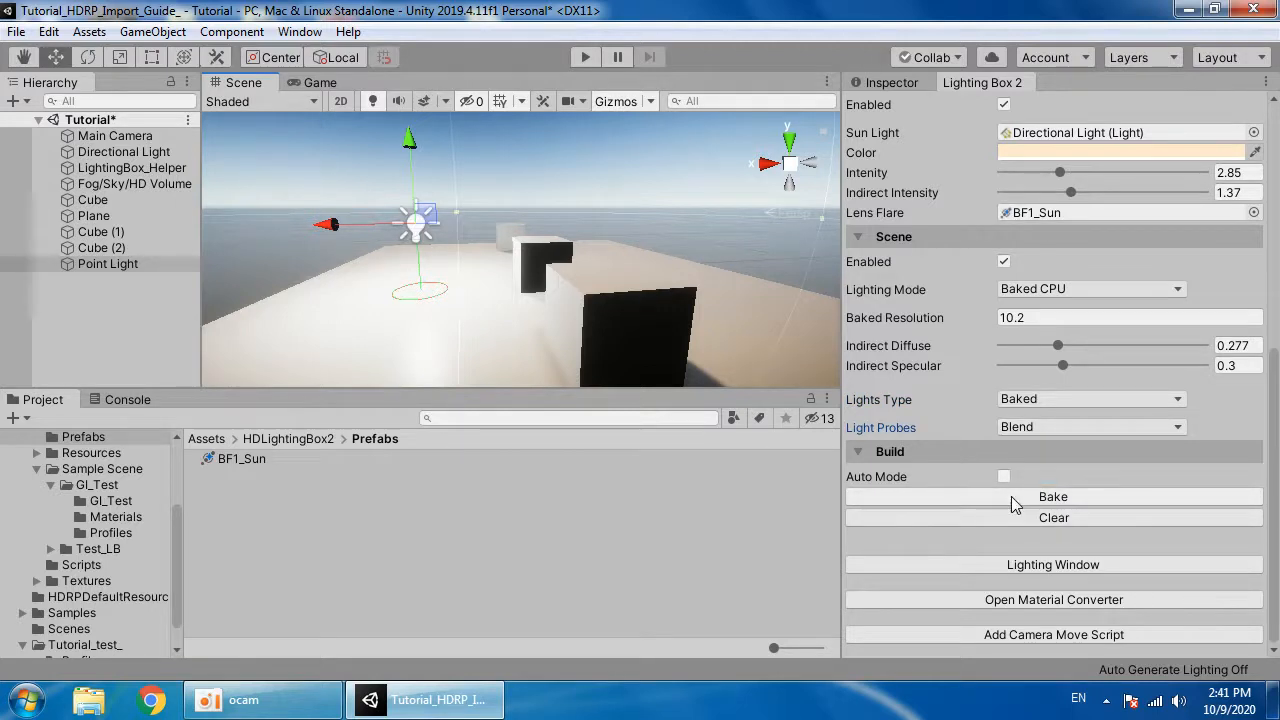
left_click(1080, 498)
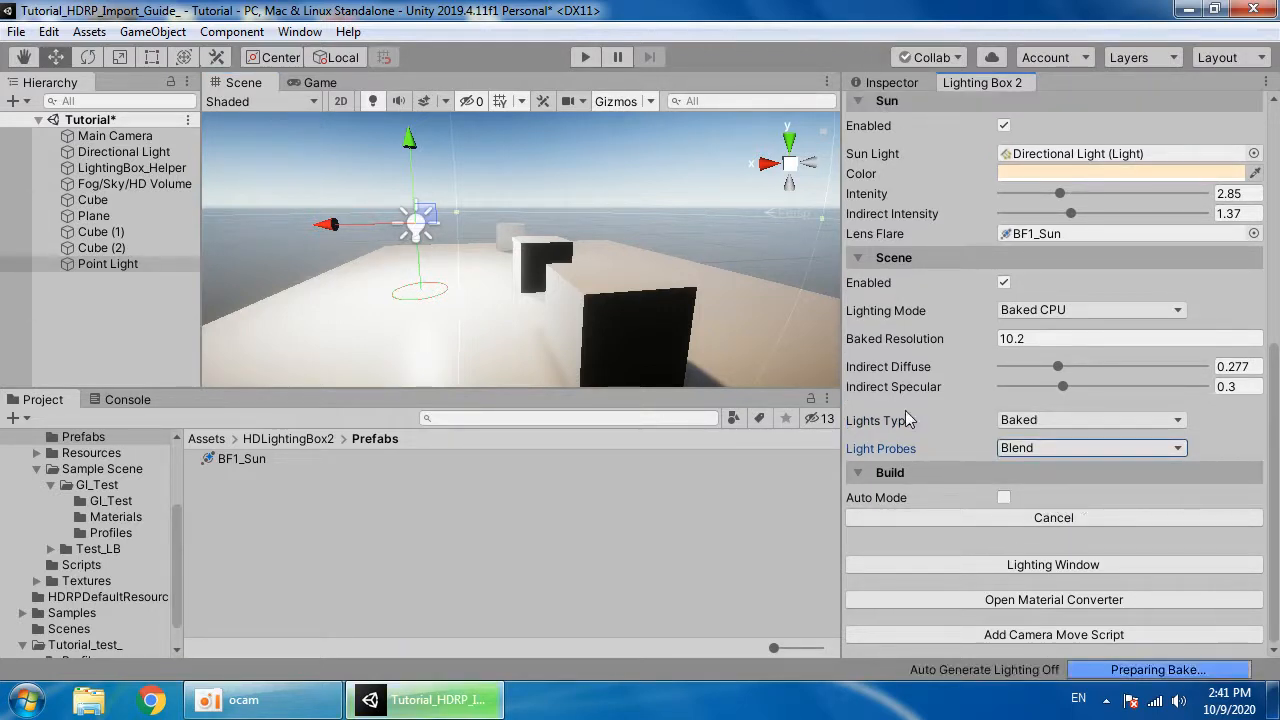
right_click_drag(540, 193, 557, 249)
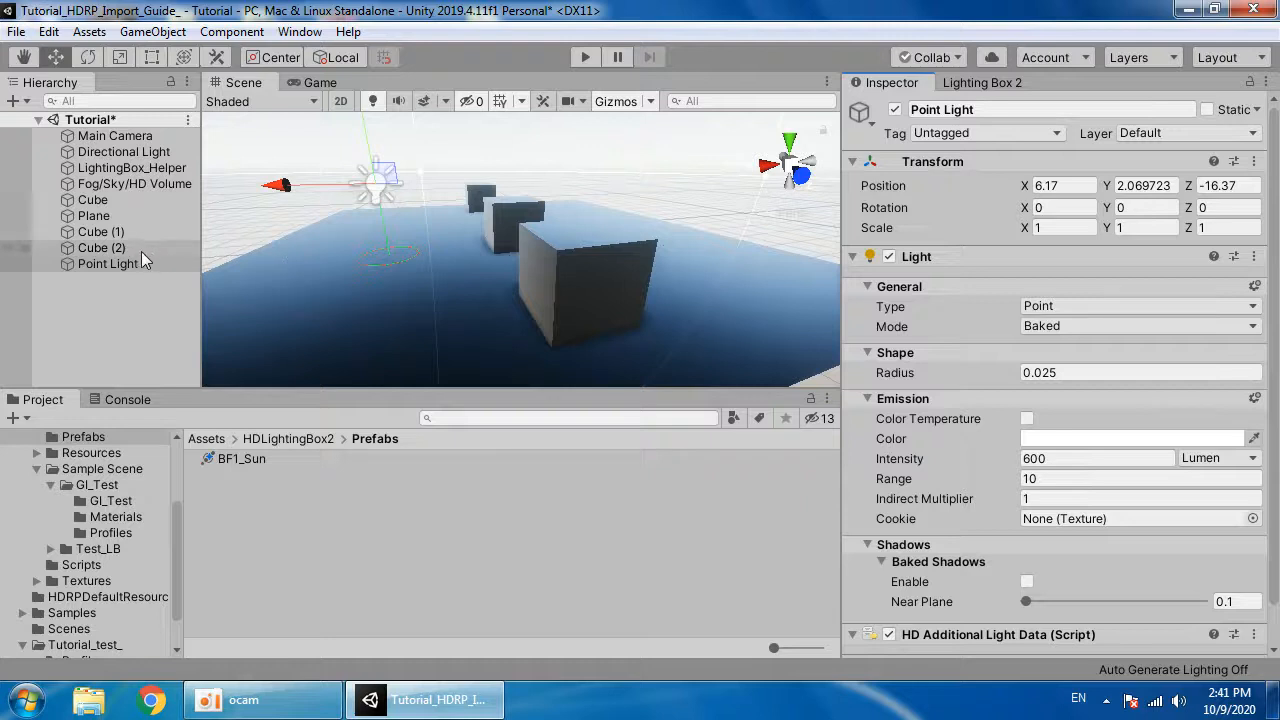
Step: Mark the plane and the three cubes as static and bake the lighting again
left_click(101, 248)
left_click(92, 199, "shift")
left_click(1207, 109)
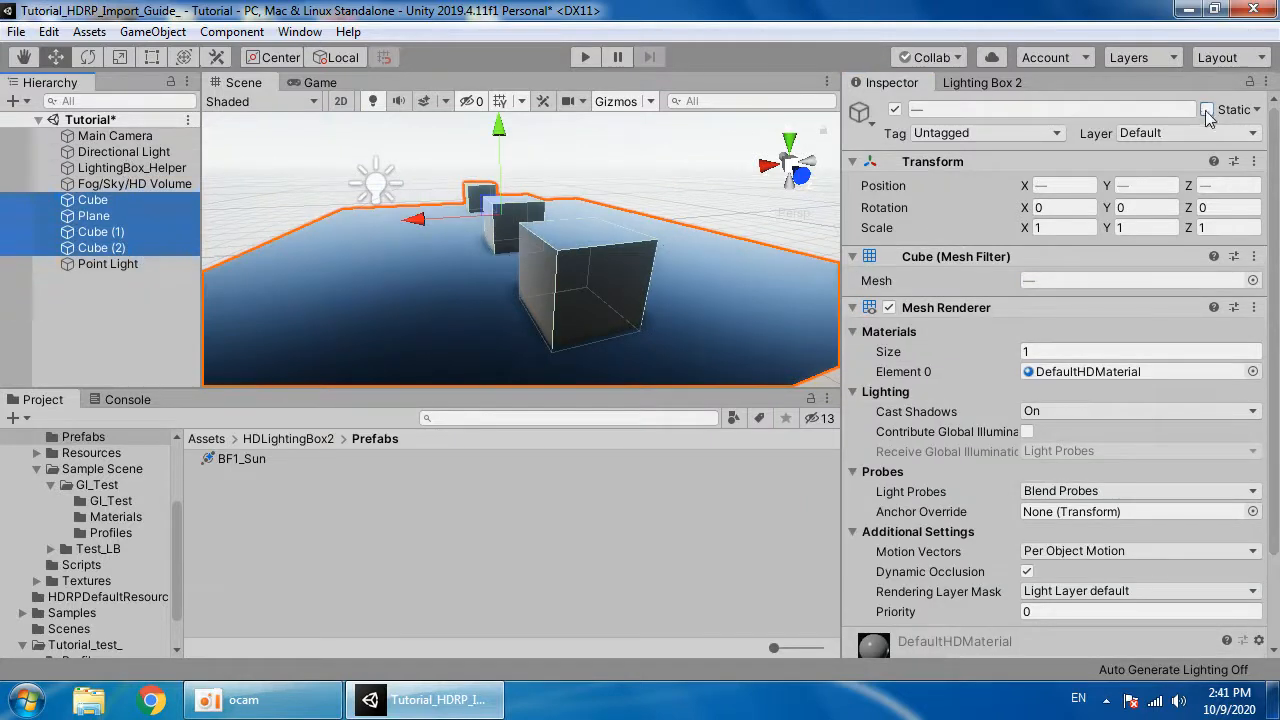
left_click(982, 82)
left_click(1051, 497)
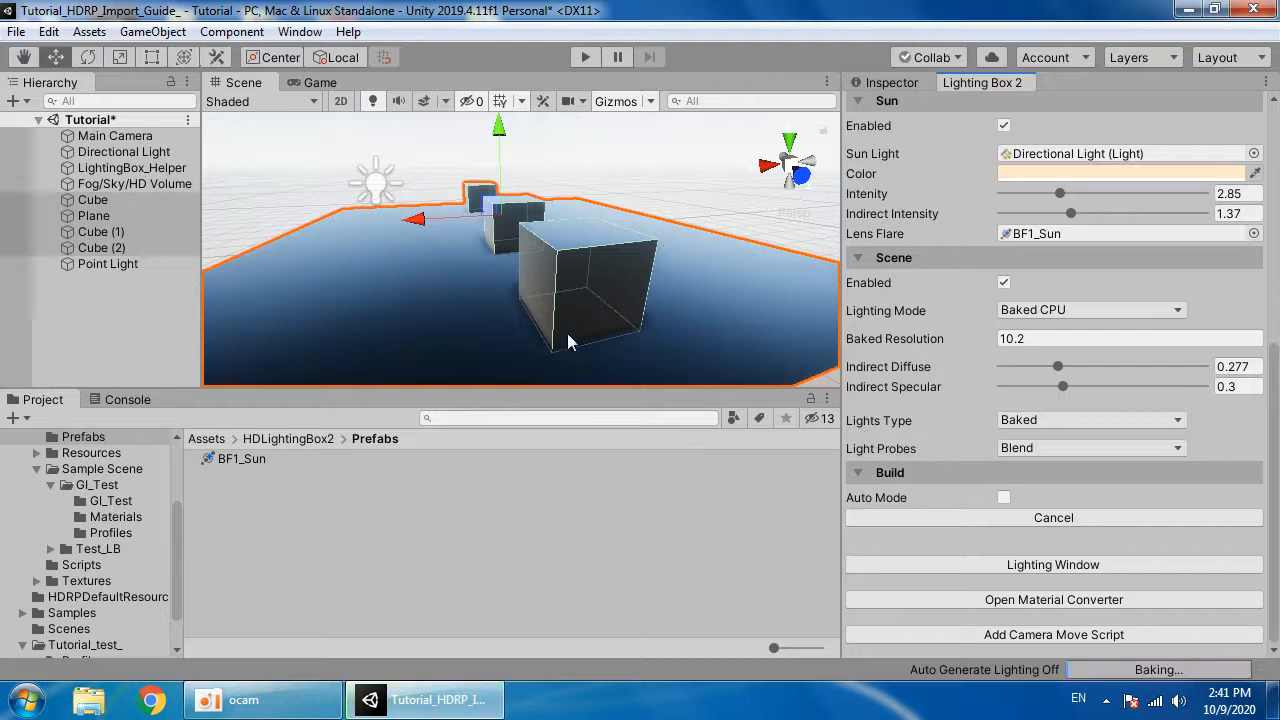
scroll(544, 292, "down", 3)
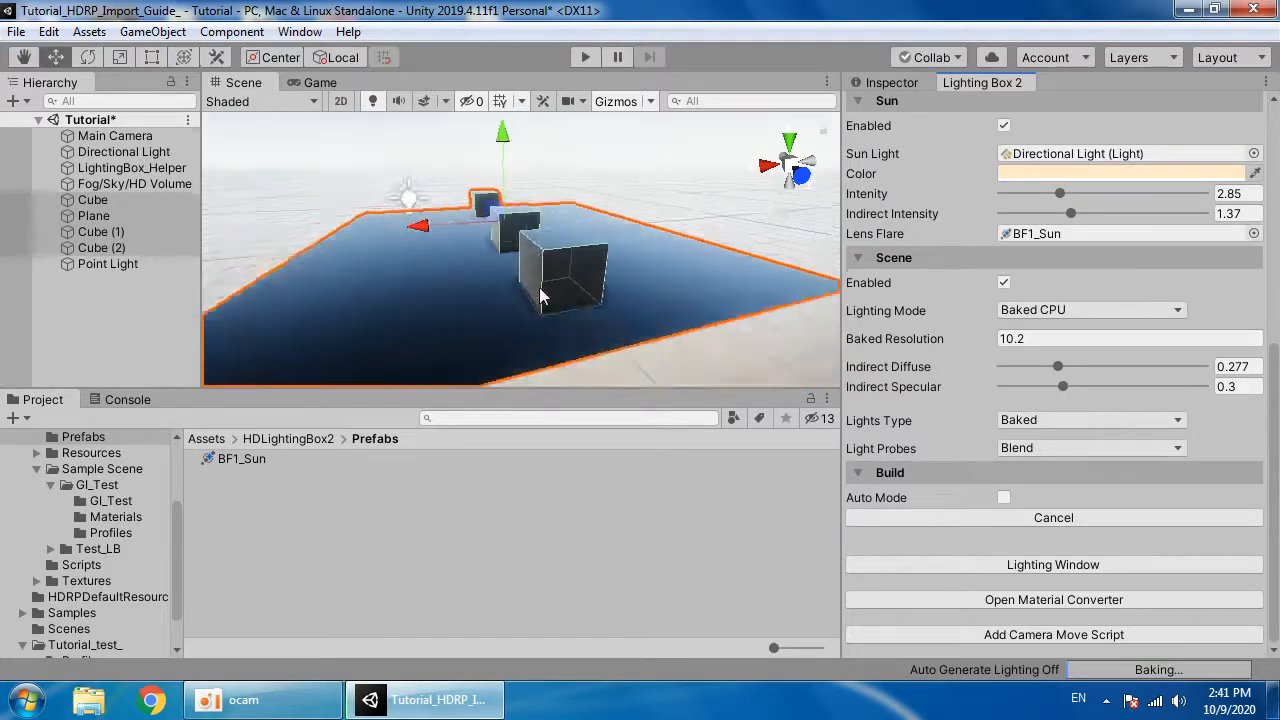
left_click(1045, 339)
mouse_move(645, 256)
middle_mouse_down()
mouse_move(657, 267)
mouse_move(649, 256)
middle_mouse_up()
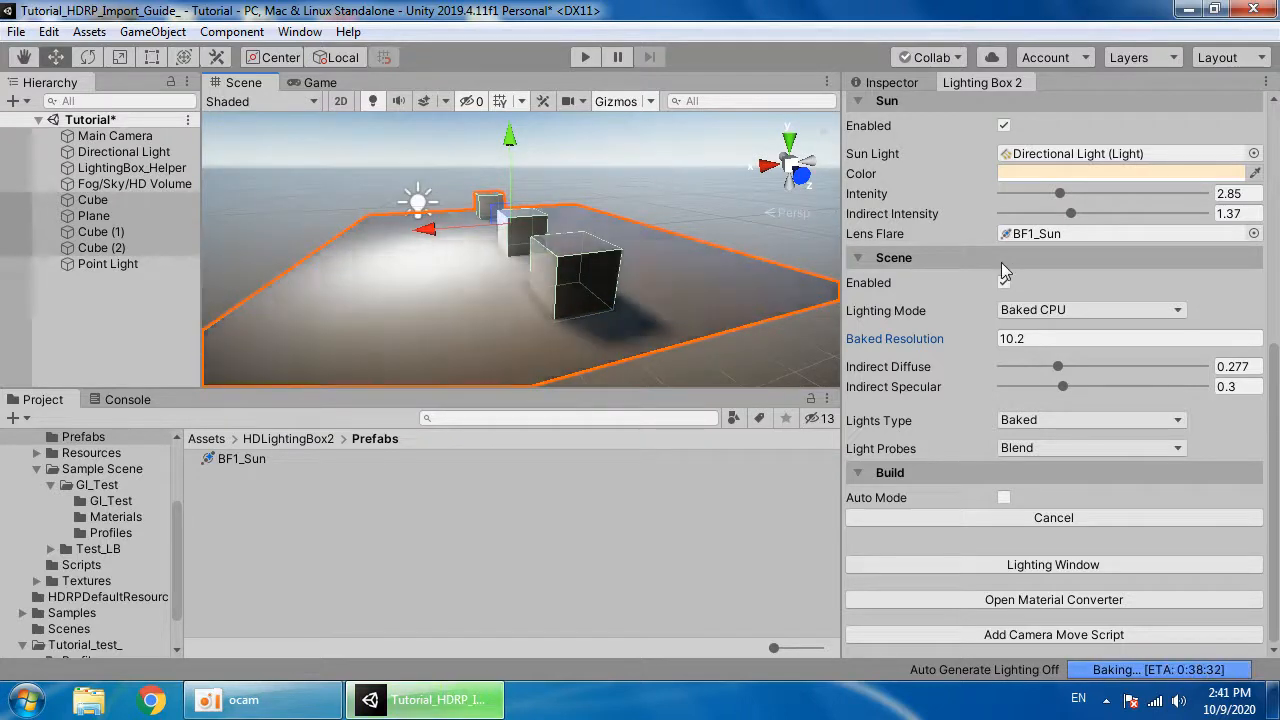
Step: Set Indirect Diffuse to 0.322 after trying 1, and set the sun's intensity to 3
left_click(1245, 388)
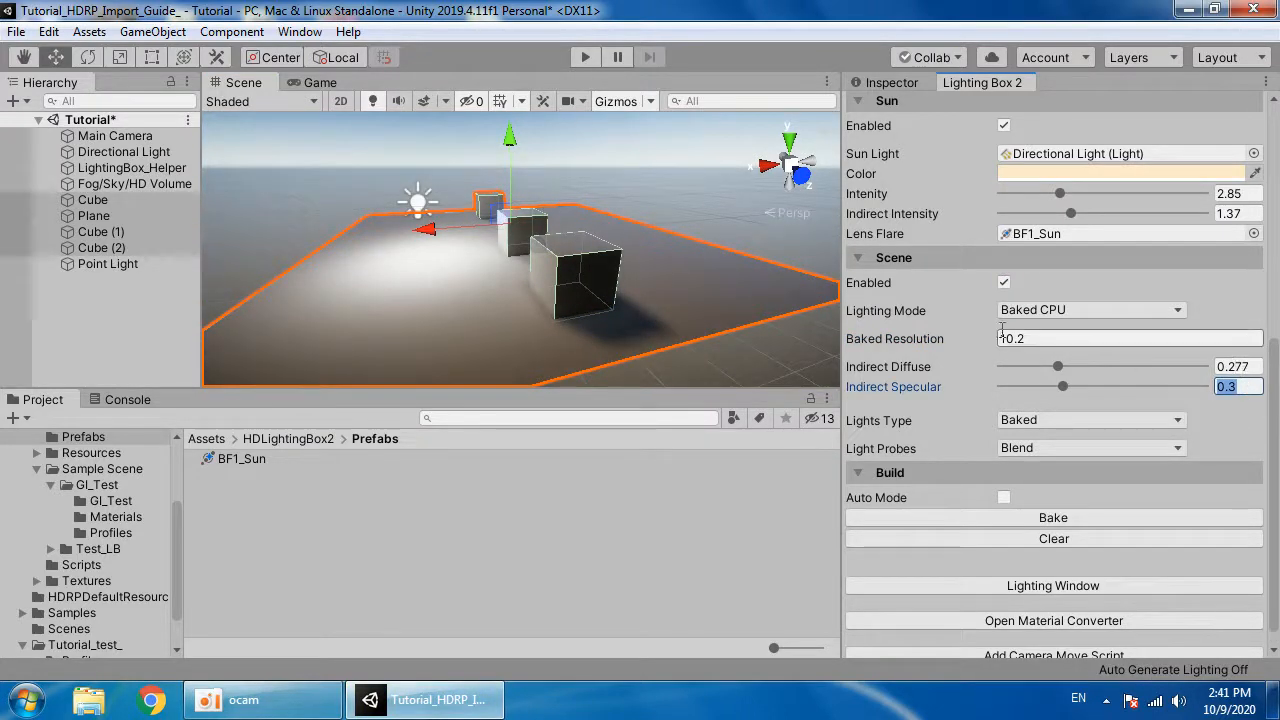
left_click(1250, 366)
type("1")
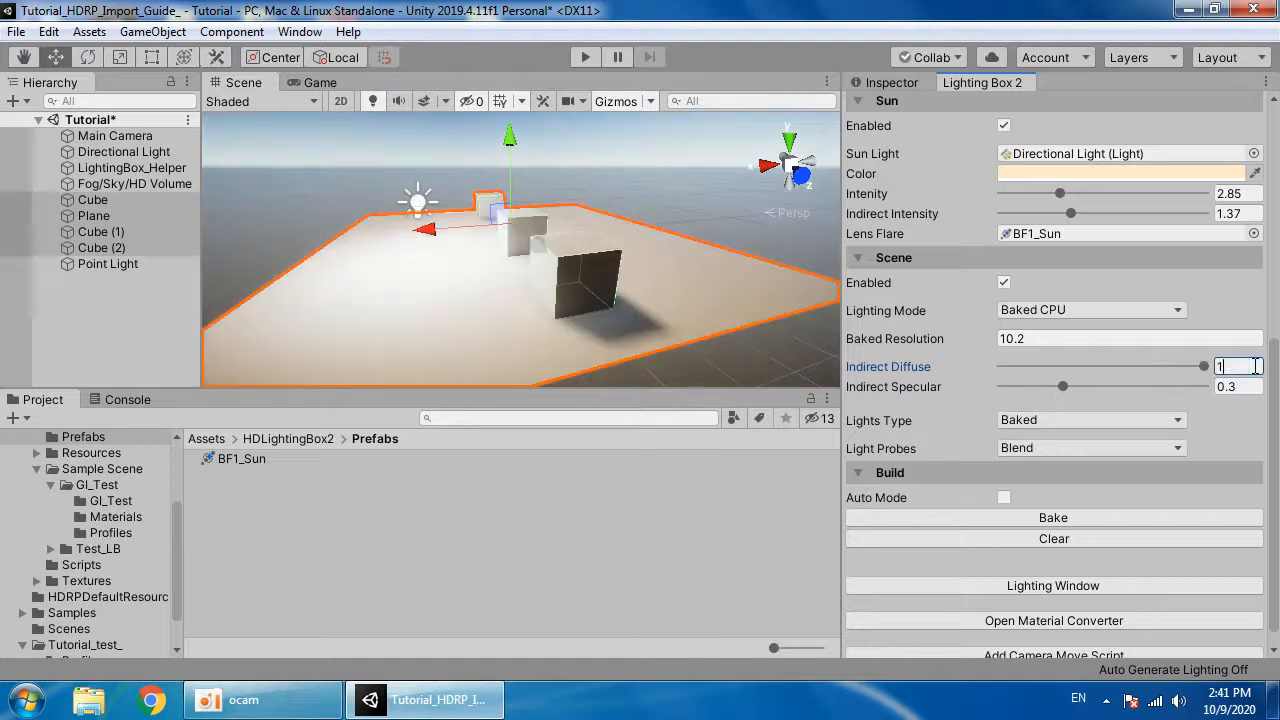
left_click_drag(1203, 366, 1067, 366)
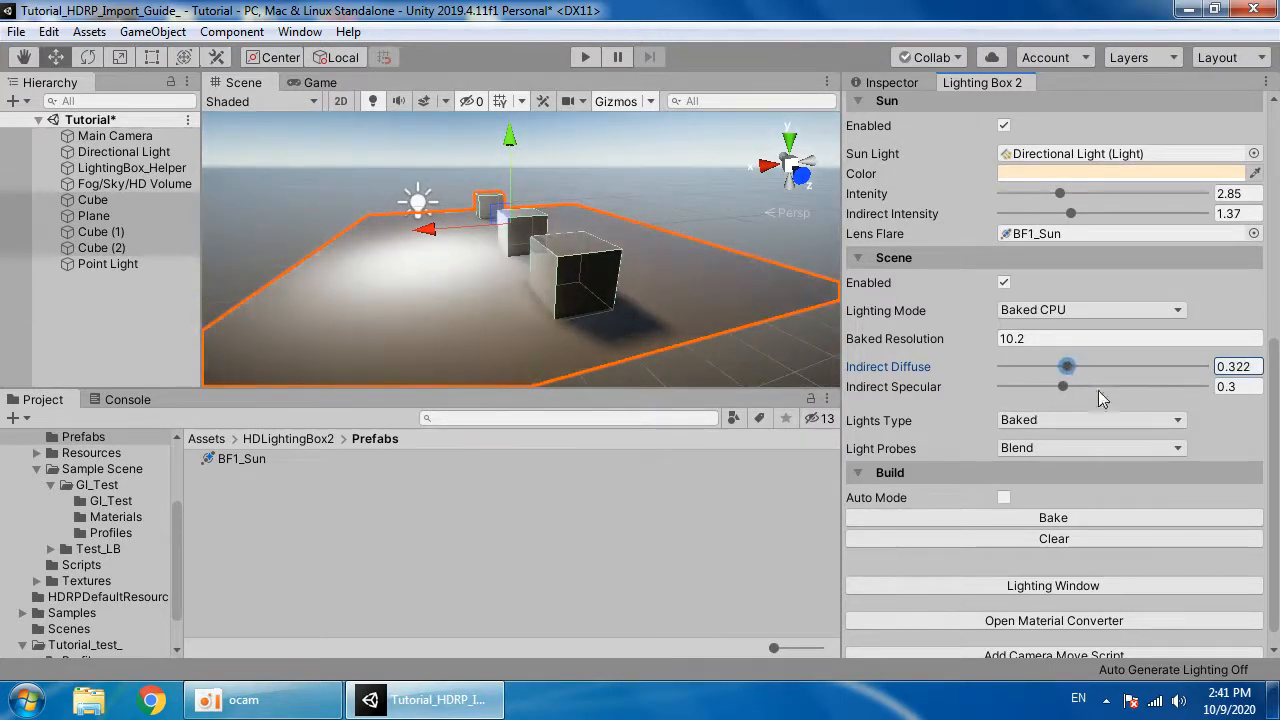
scroll(1091, 384, "up", 3)
type("3")
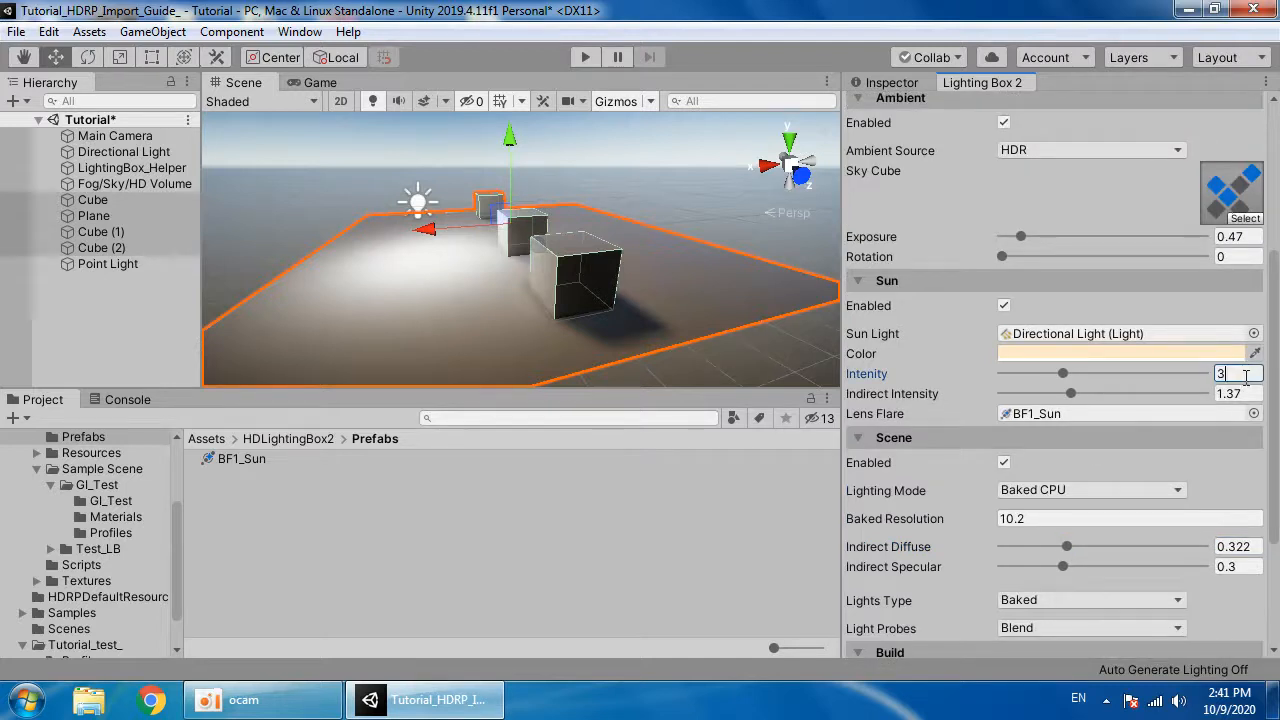
Step: Rotate the directional light so it shines at a slant across the cubes, and bake the scene's lighting again
right_click_drag(788, 291, 630, 262)
key("s")
key("w")
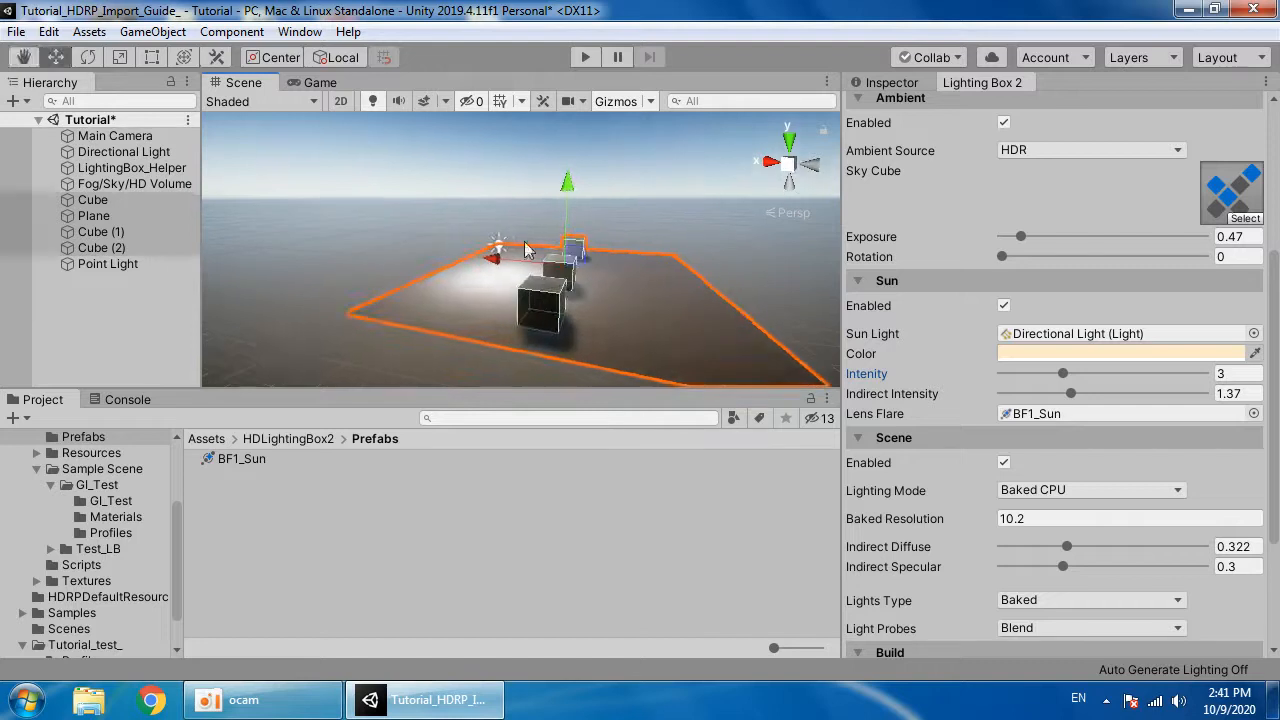
left_click(157, 152)
key("e")
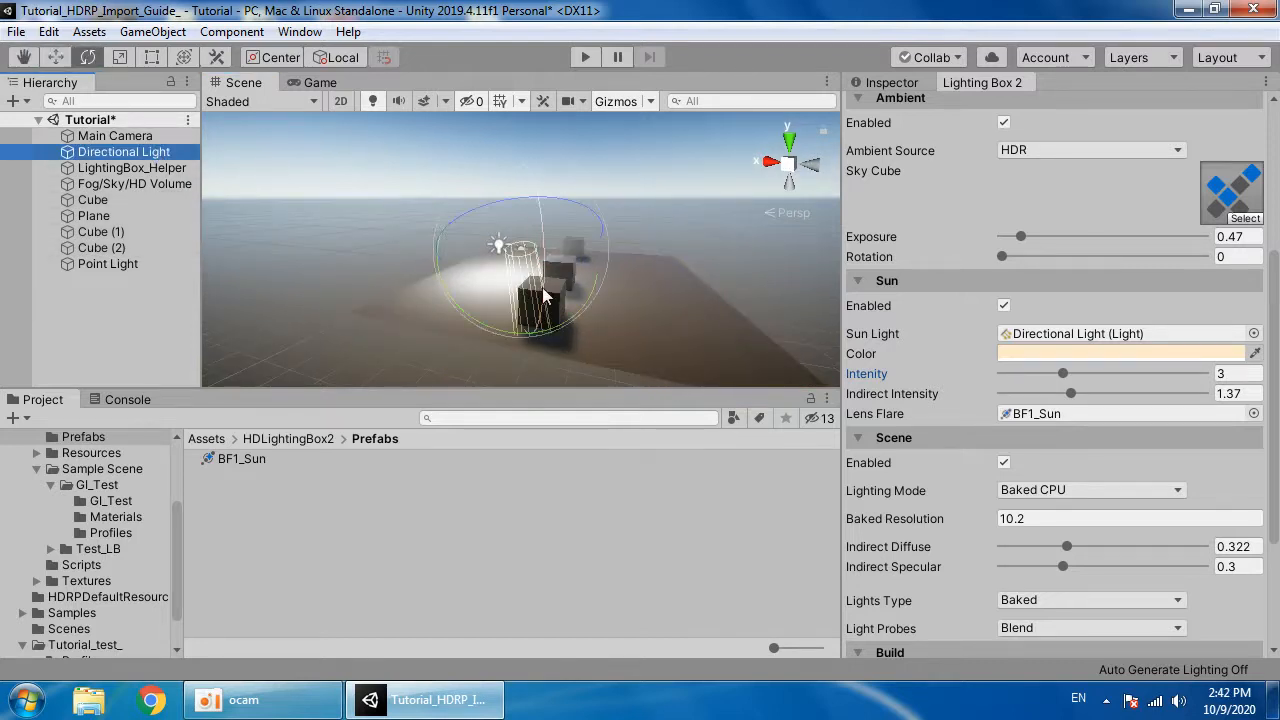
left_click_drag(519, 272, 538, 249)
key("w")
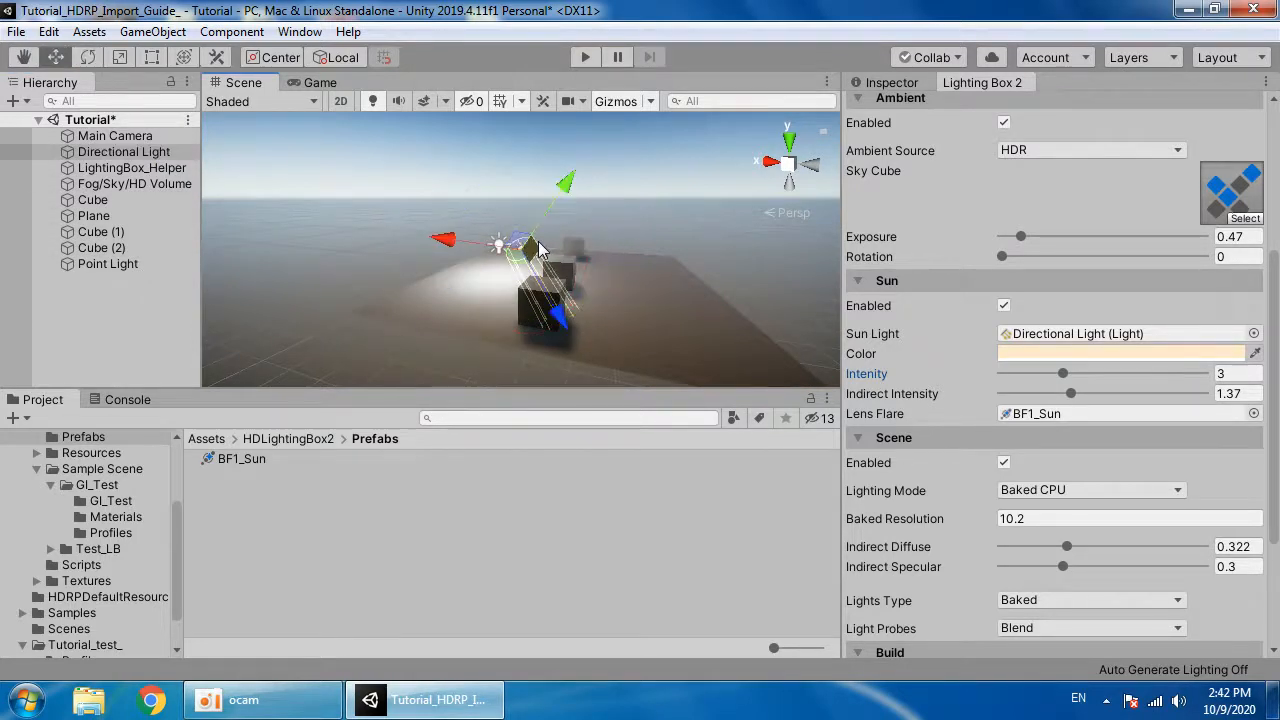
scroll(1065, 490, "down", 3)
left_click(1076, 497)
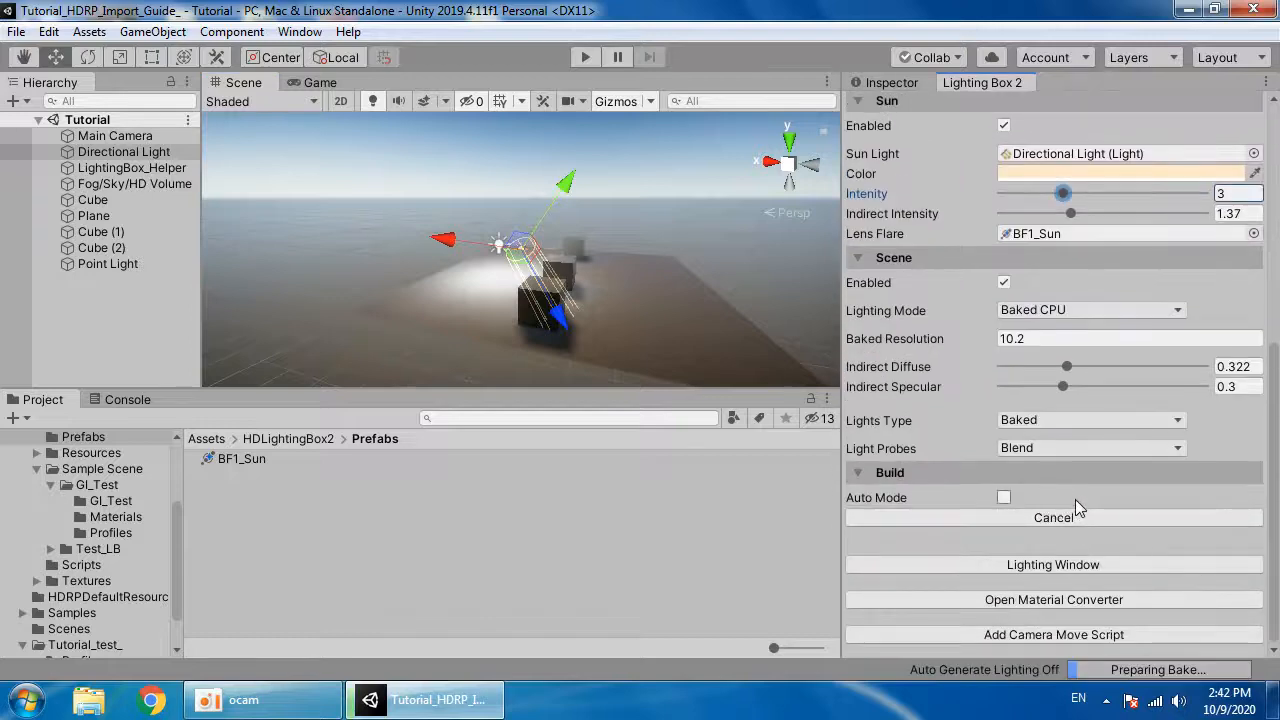
Step: Examine the light and shadows on the cubes and the plane from several angles and distances
key("q")
left_click_drag(480, 253, 464, 261)
key("w")
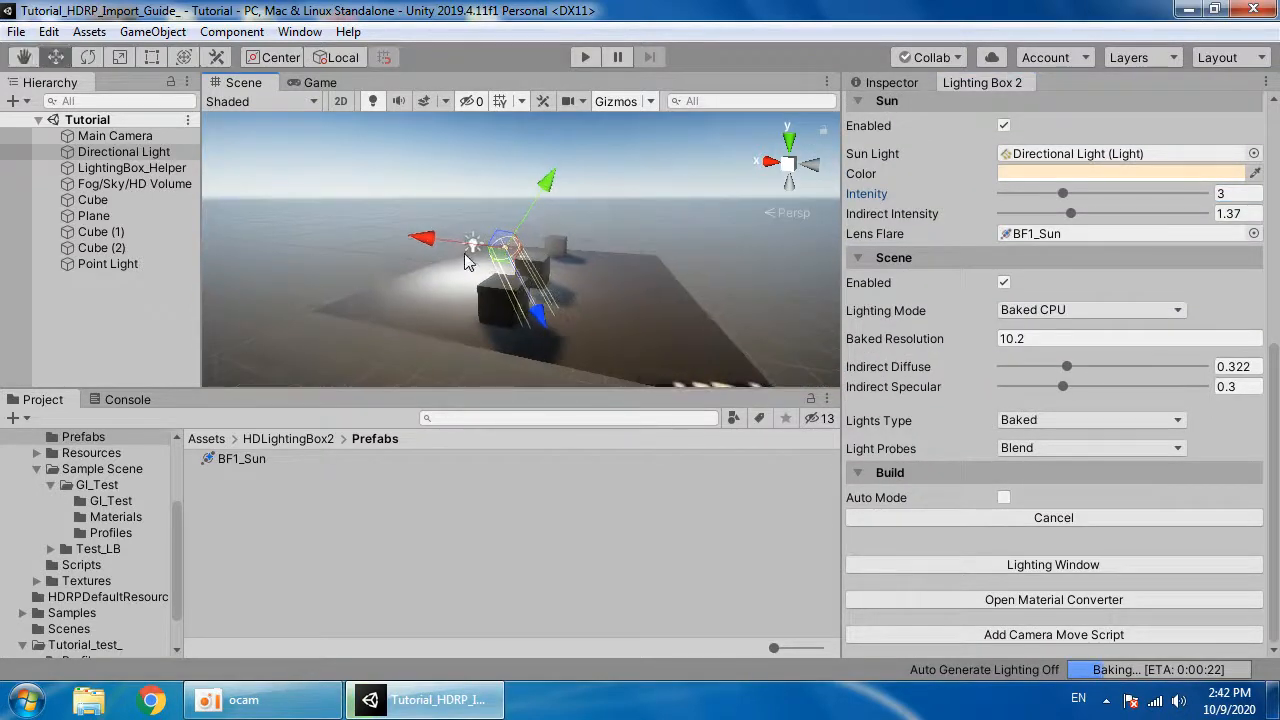
left_click_drag(604, 251, 835, 362, "alt")
scroll(570, 254, "up", 5)
middle_click_drag(573, 258, 497, 271)
scroll(542, 270, "down", 3)
scroll(542, 270, "down", 3)
left_click_drag(497, 271, 440, 150, "alt")
mouse_move(492, 262)
middle_mouse_down()
mouse_move(497, 249)
mouse_move(505, 262)
middle_mouse_up()
scroll(505, 262, "up", 2)
middle_click_drag(556, 312, 526, 271)
mouse_move(508, 258)
left_mouse_down("alt")
mouse_move(489, 263)
mouse_move(492, 275)
left_mouse_up("alt")
Step: Set Indirect Diffuse to 0.347 and compare it with the Indirect Lighting Controller override of the Fog/Sky/HD Volume
mouse_move(1068, 367)
left_mouse_down()
mouse_move(1094, 367)
mouse_move(1045, 367)
mouse_move(1166, 366)
mouse_move(997, 364)
mouse_move(1075, 366)
left_mouse_up()
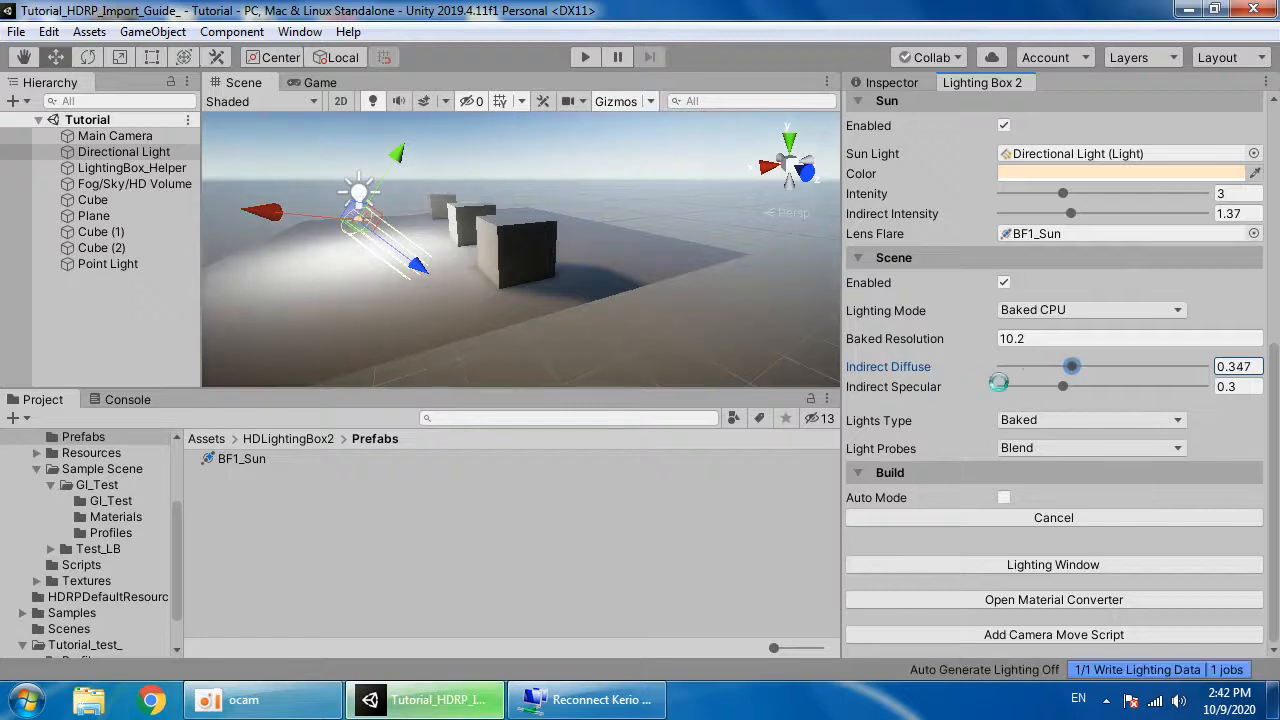
scroll(1005, 476, "up", 3)
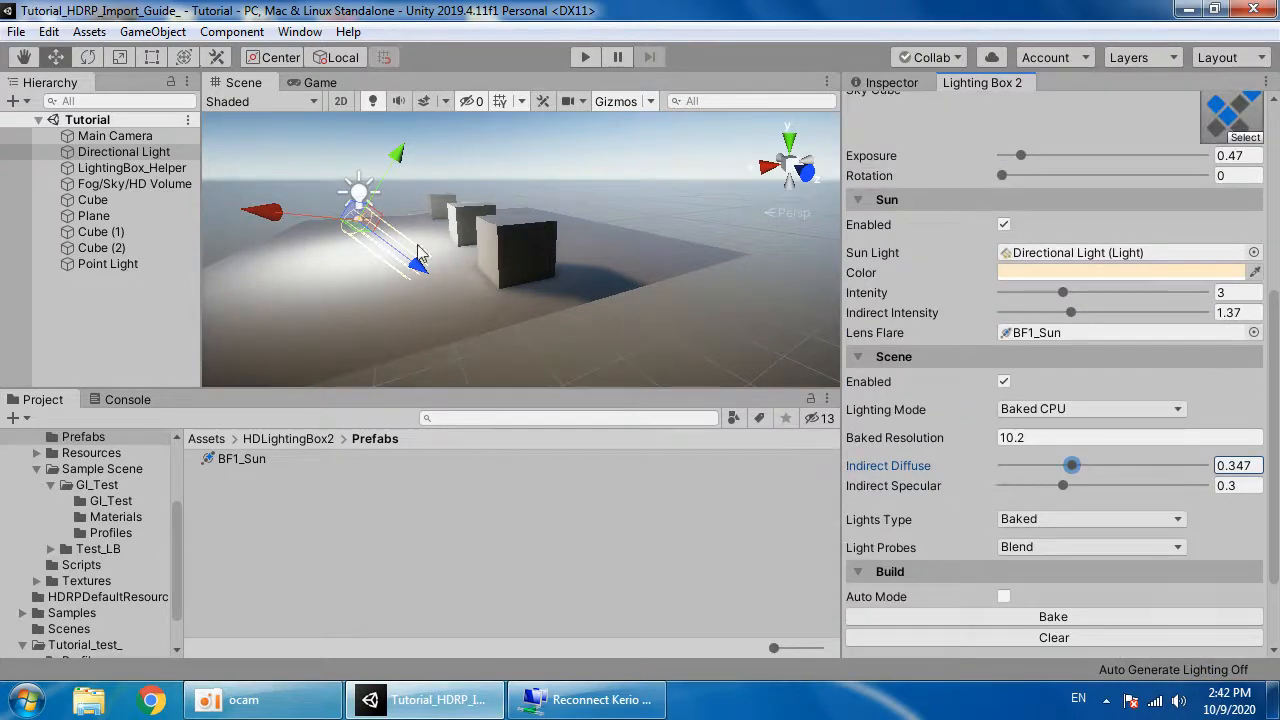
left_click(120, 184)
left_click(886, 86)
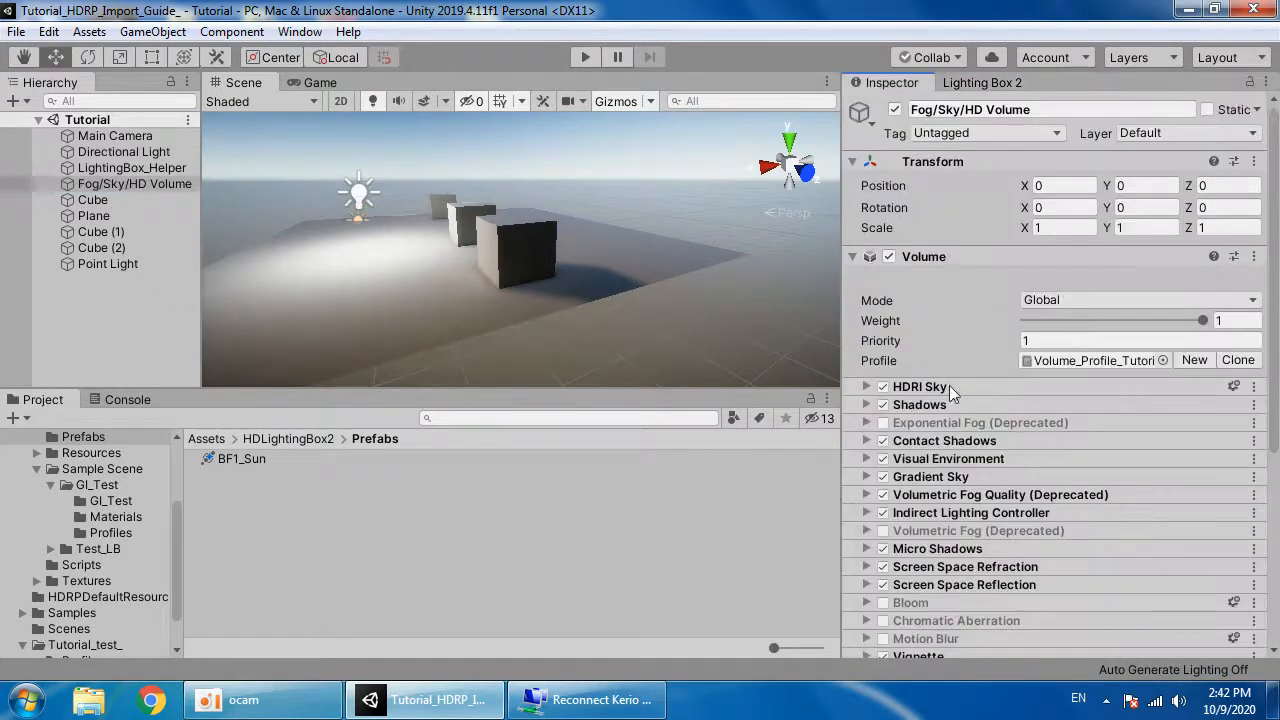
scroll(955, 398, "down", 9)
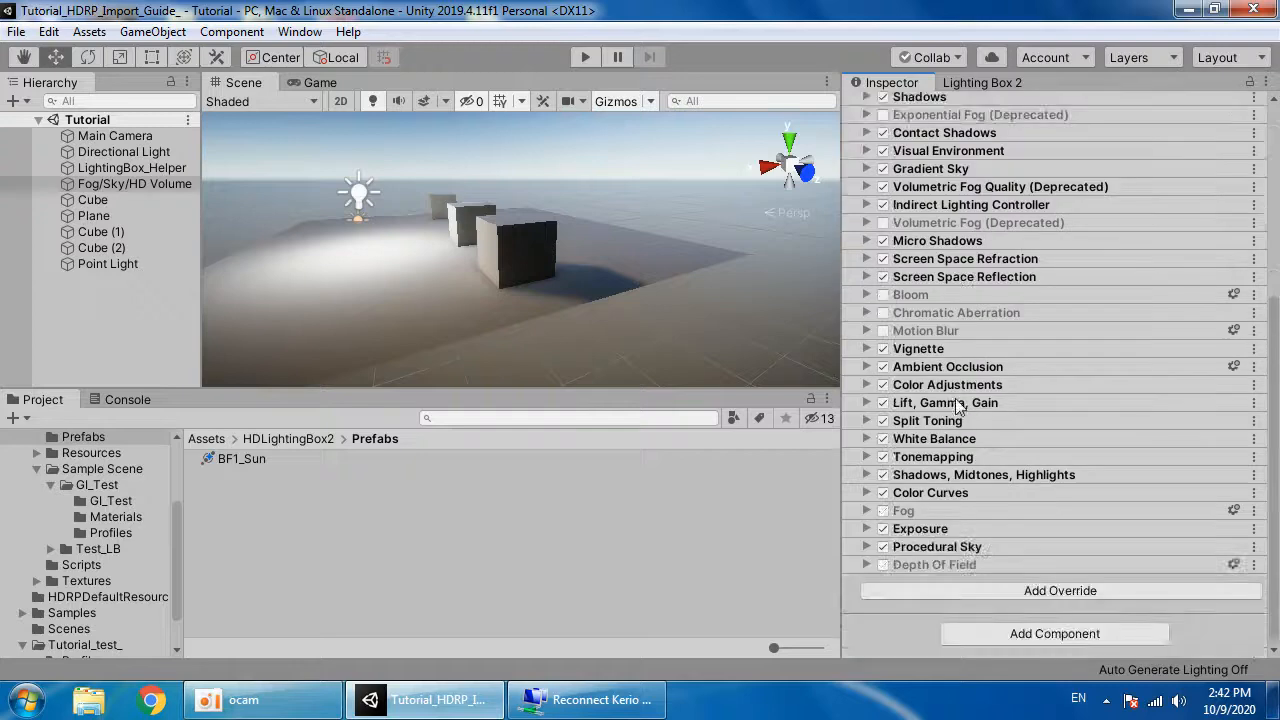
left_click(955, 208)
left_click(975, 84)
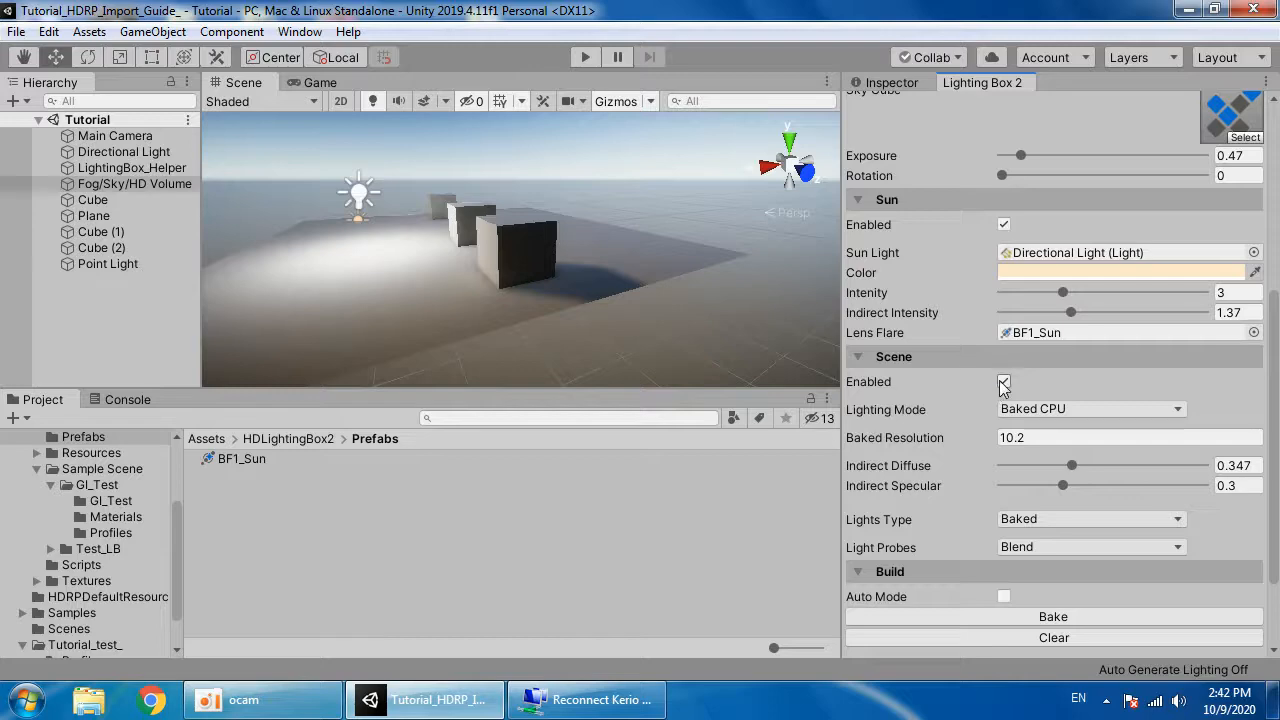
left_click(888, 82)
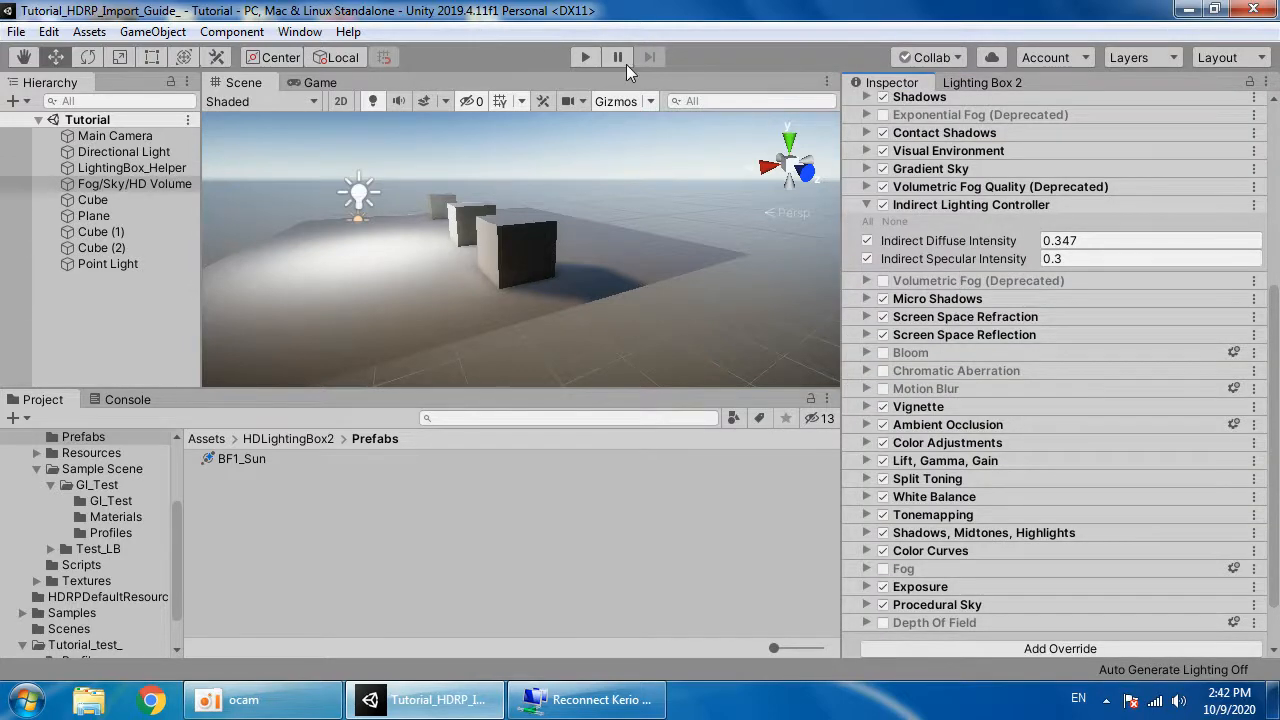
Step: Review the scene's own Lighting Settings, including the environment profile, mixed lighting and lightmapping options
left_click(284, 33)
mouse_move(340, 323)
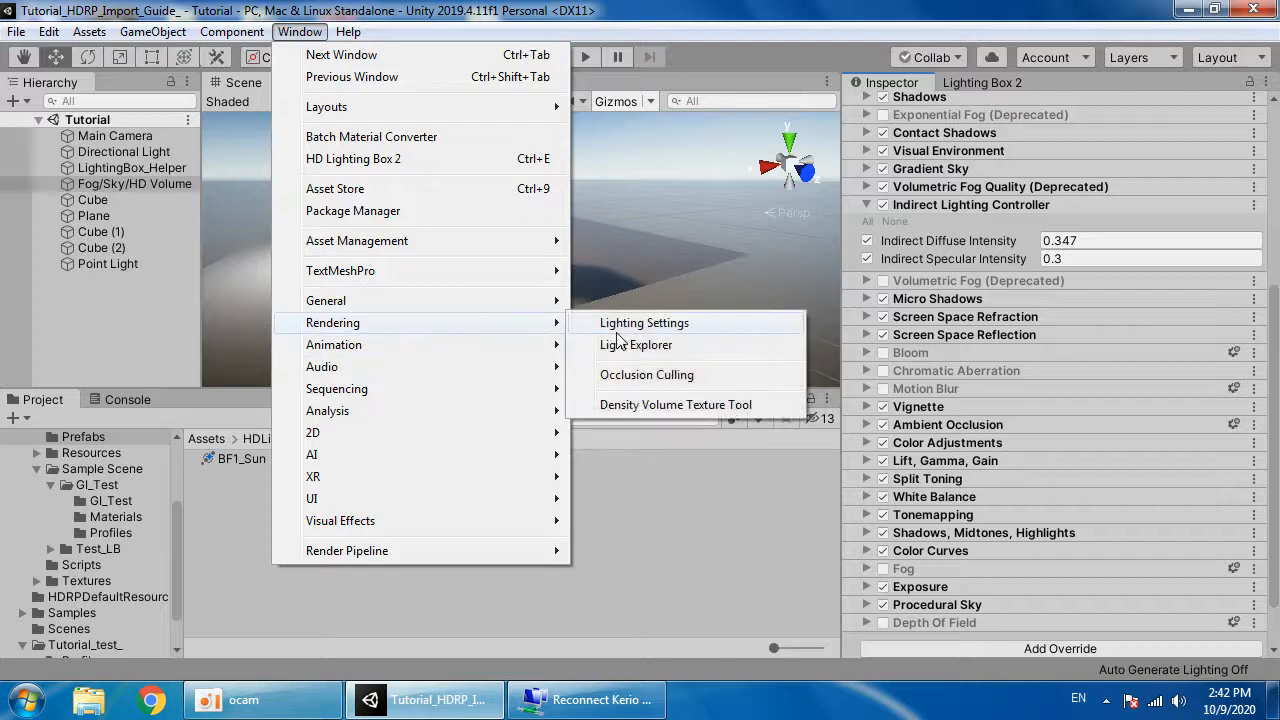
left_click(622, 323)
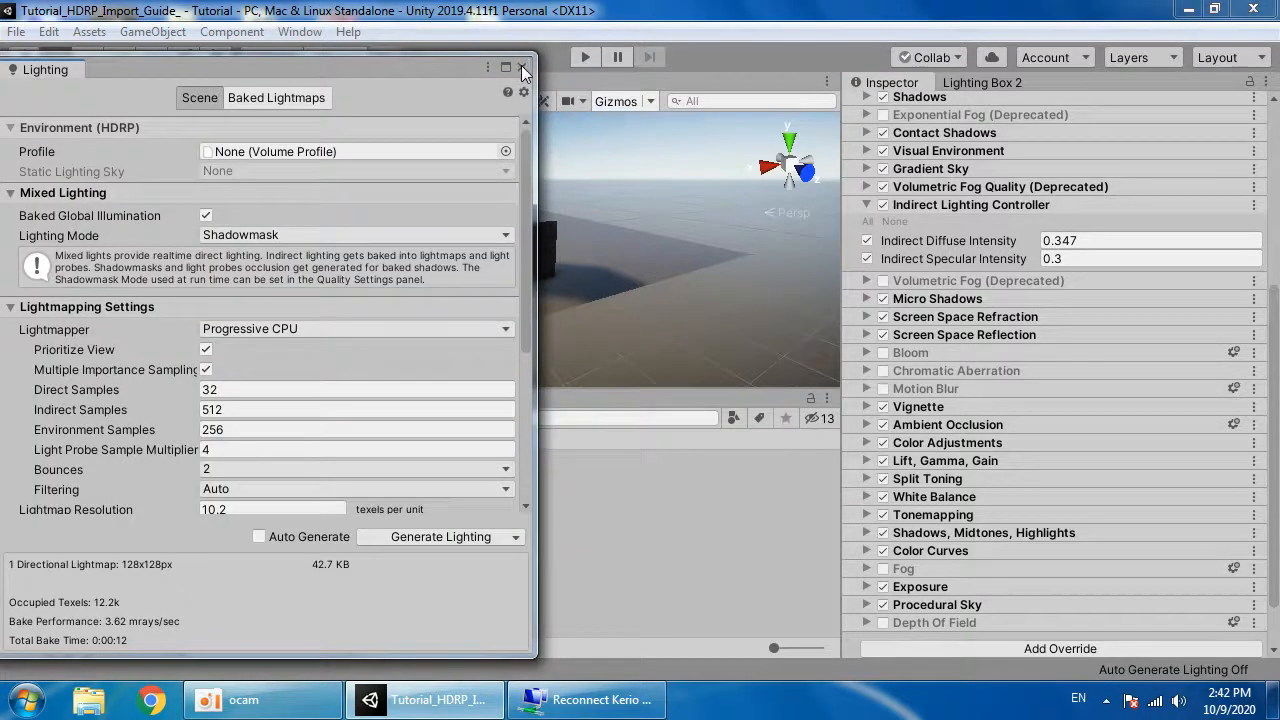
left_click(520, 68)
Step: Switch the Scene and Sun sections off and on again in Lighting Box 2, and disable the Ambient section
left_click(982, 82)
left_click(1003, 381)
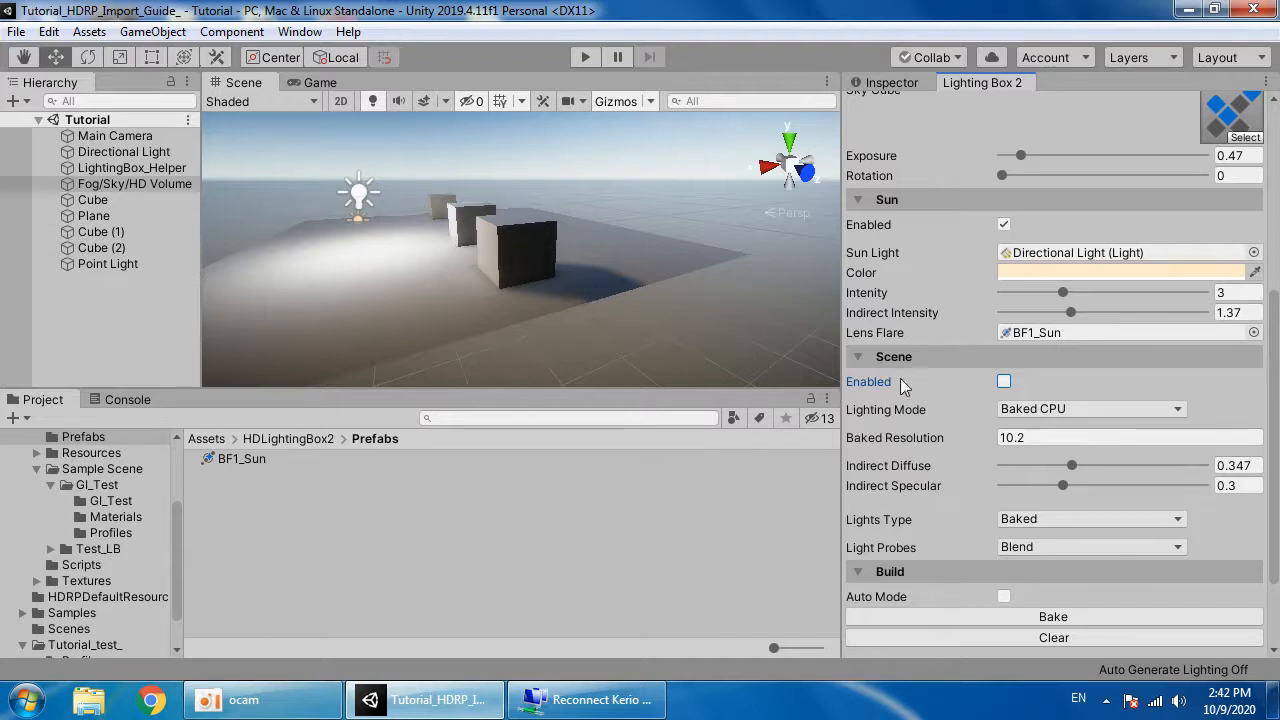
scroll(1000, 460, "up", 3)
scroll(1000, 440, "up", 5)
left_click(1004, 405)
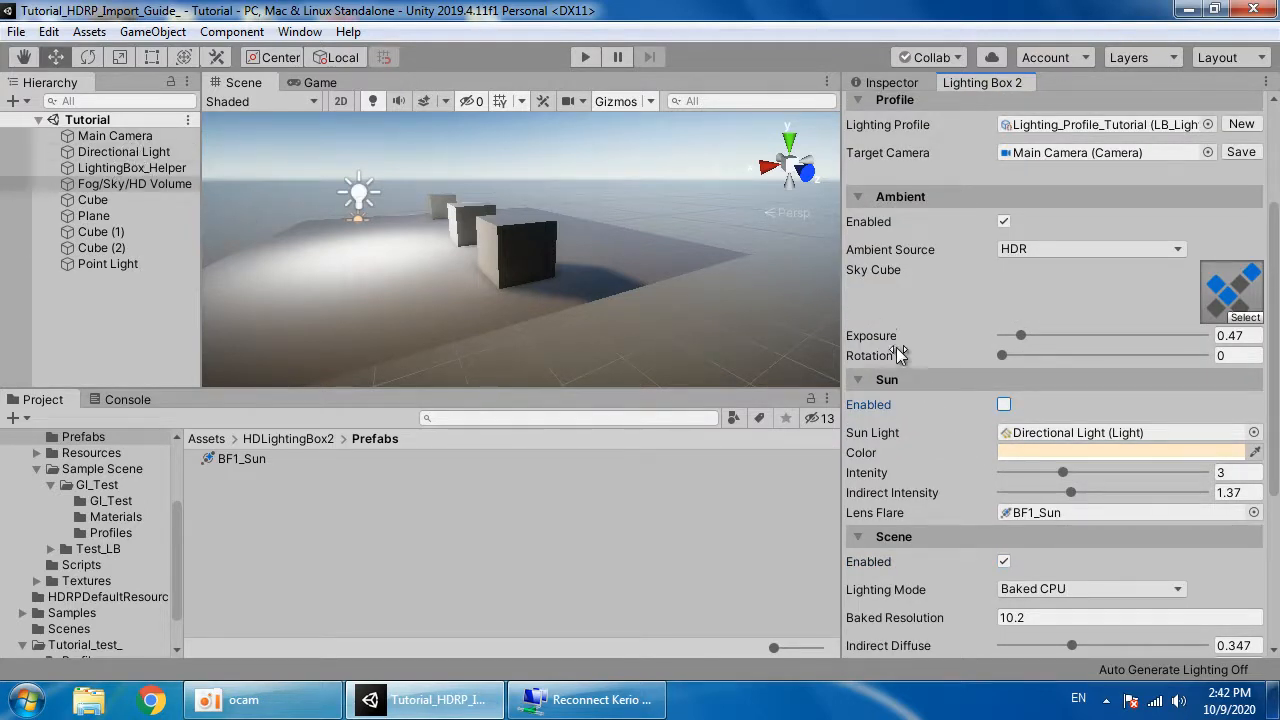
left_click(1004, 405)
scroll(991, 388, "up", 2)
left_click(1004, 282)
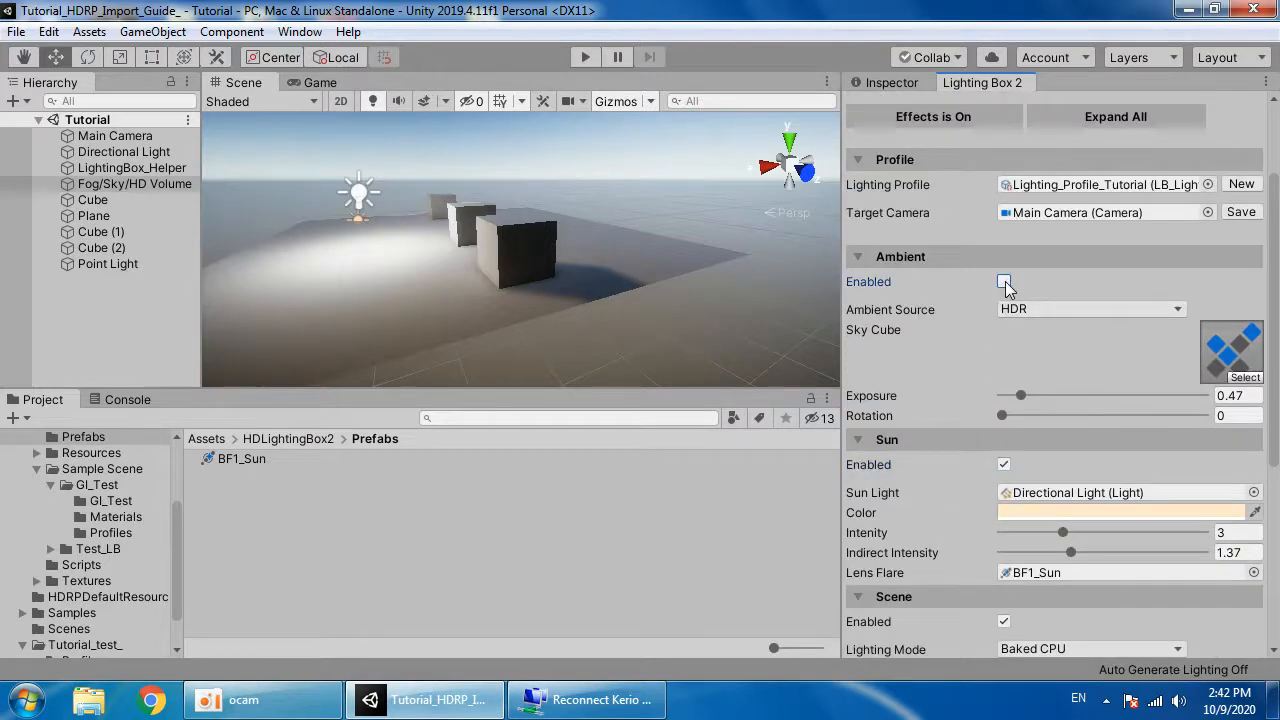
Step: In the Lighting Settings, assign Volume_Profile_Tutorial as the environment profile and choose HDRISky as the Static Lighting Sky
left_click(300, 31)
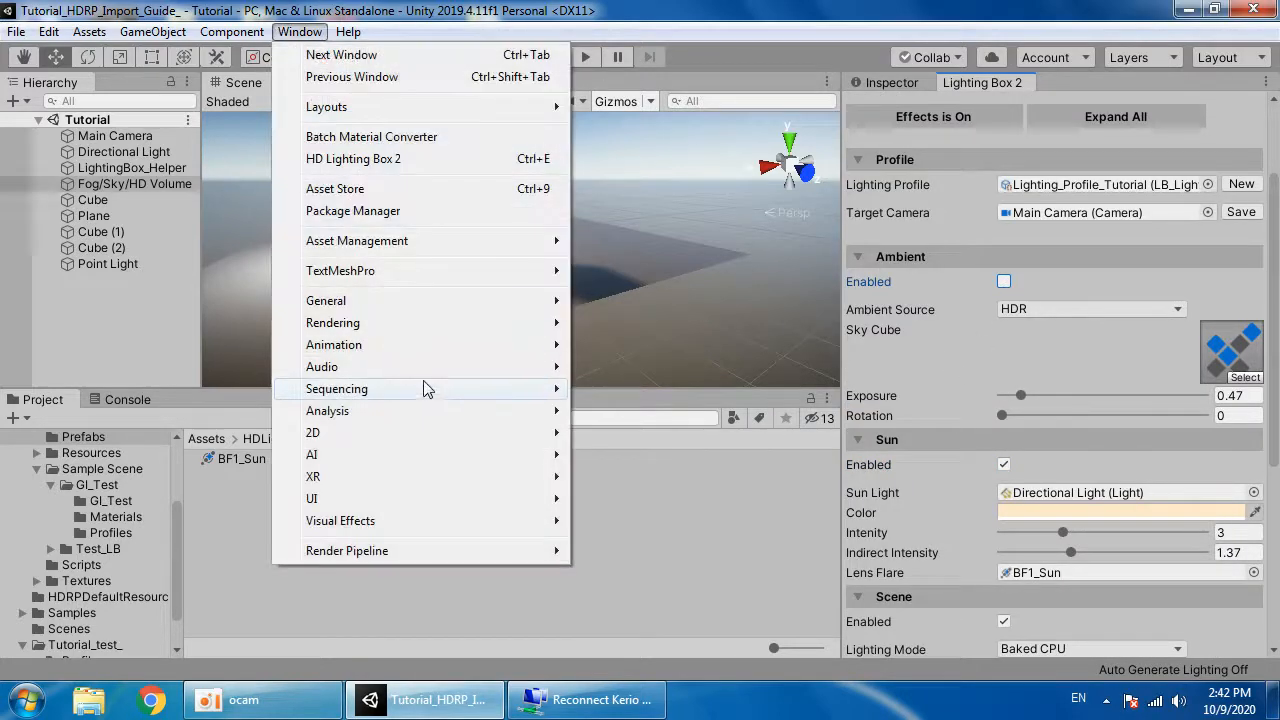
mouse_move(474, 336)
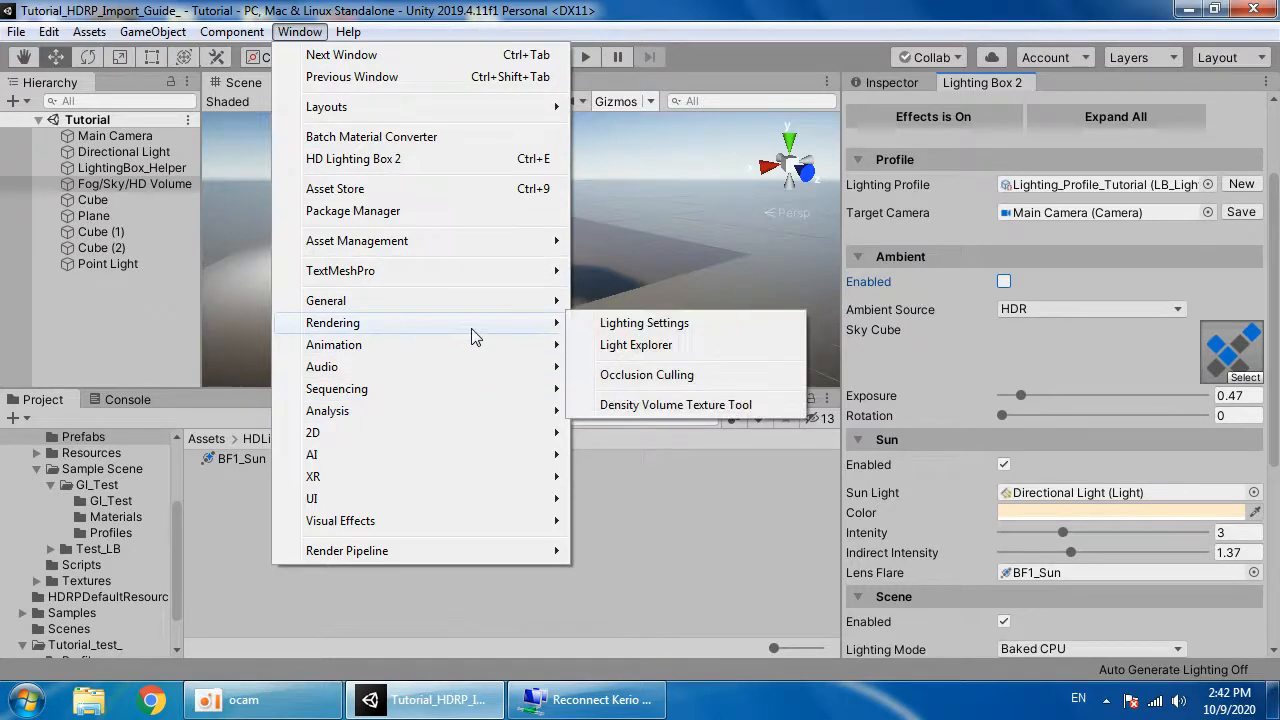
left_click(625, 322)
left_click_drag(385, 71, 654, 51)
left_click(1020, 188)
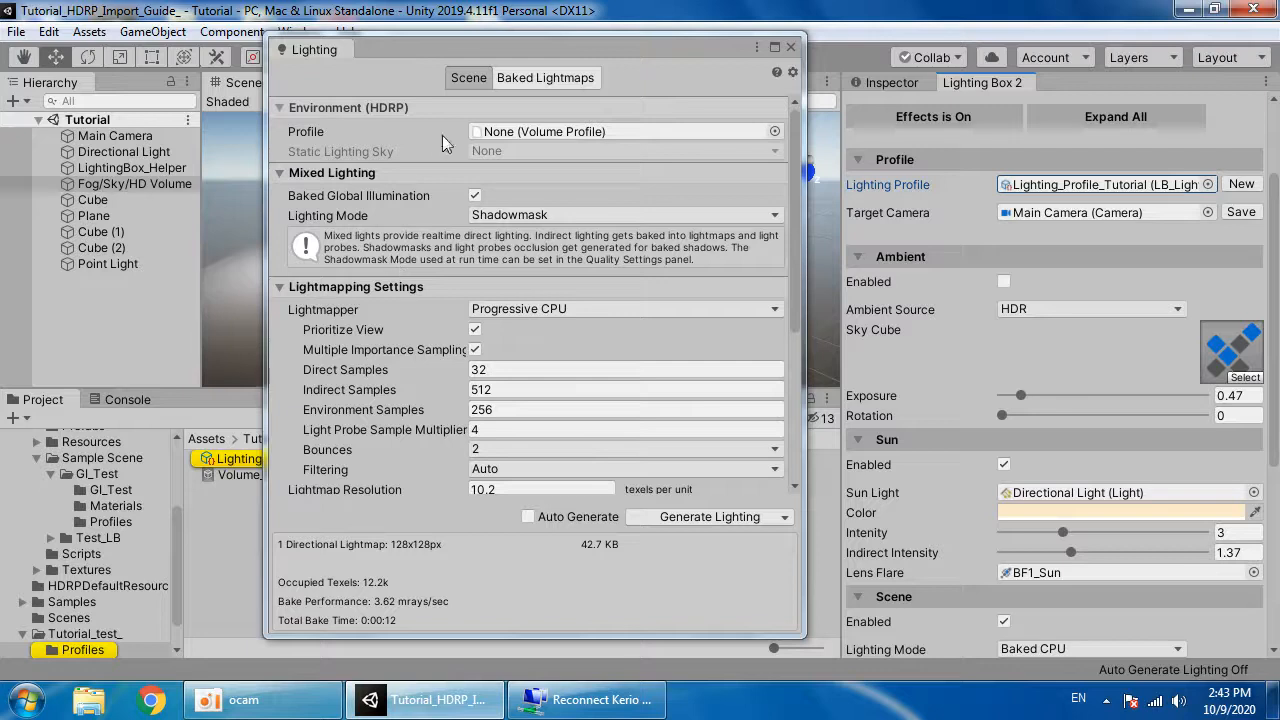
left_click_drag(486, 60, 604, 84)
left_click_drag(292, 476, 648, 158)
left_click(1228, 350)
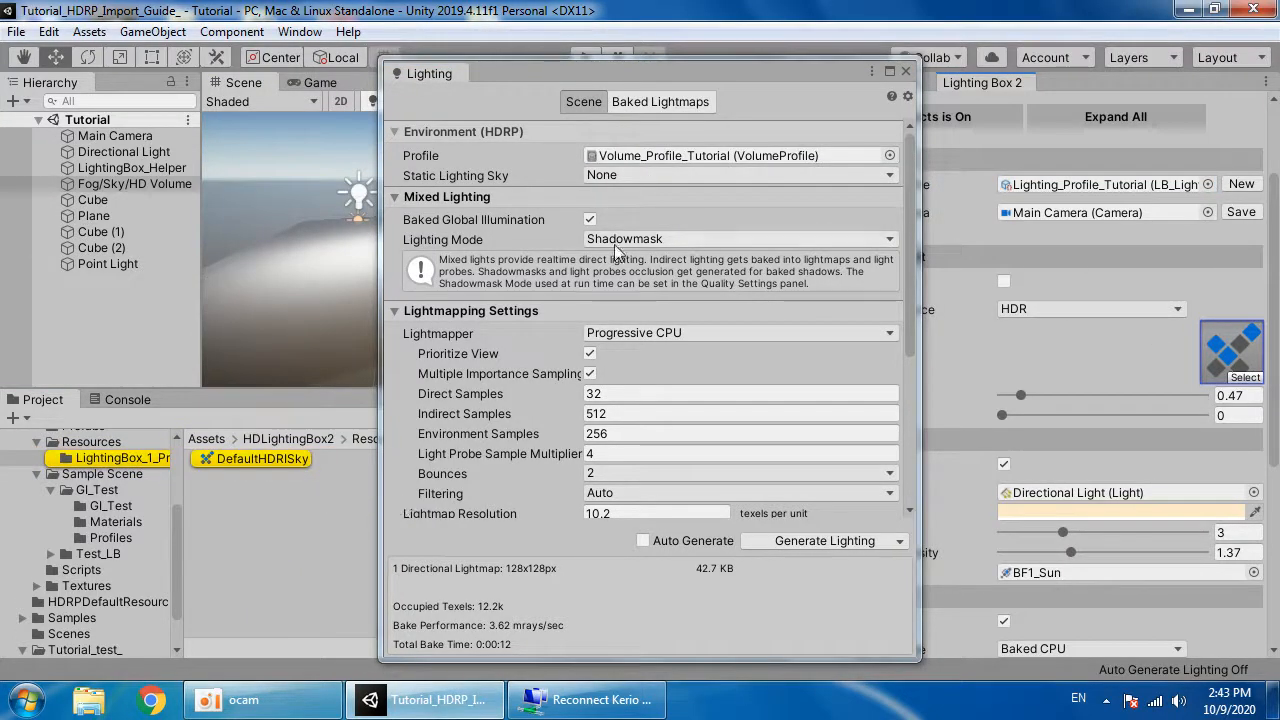
left_click(640, 175)
left_click(640, 244)
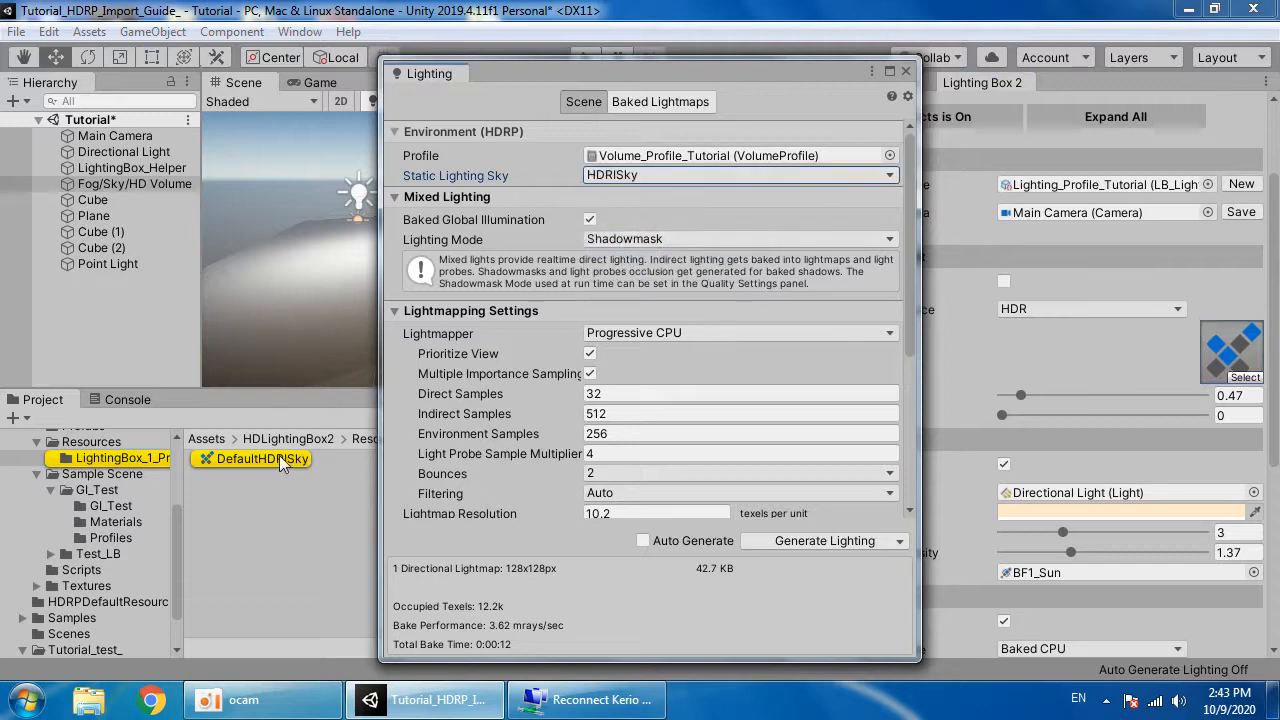
left_click(905, 71)
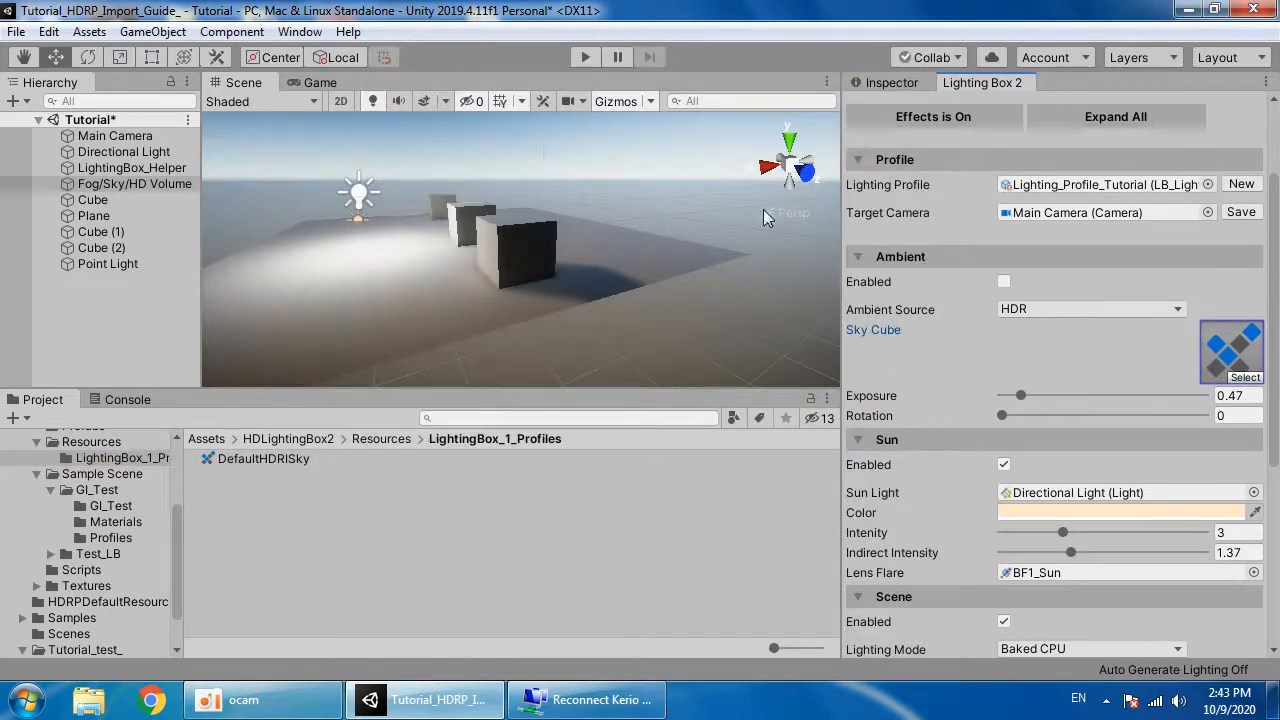
Step: Bake the scene's lighting with the manually assigned sky and look at the cubes
scroll(1063, 418, "down", 5)
left_click(1054, 611)
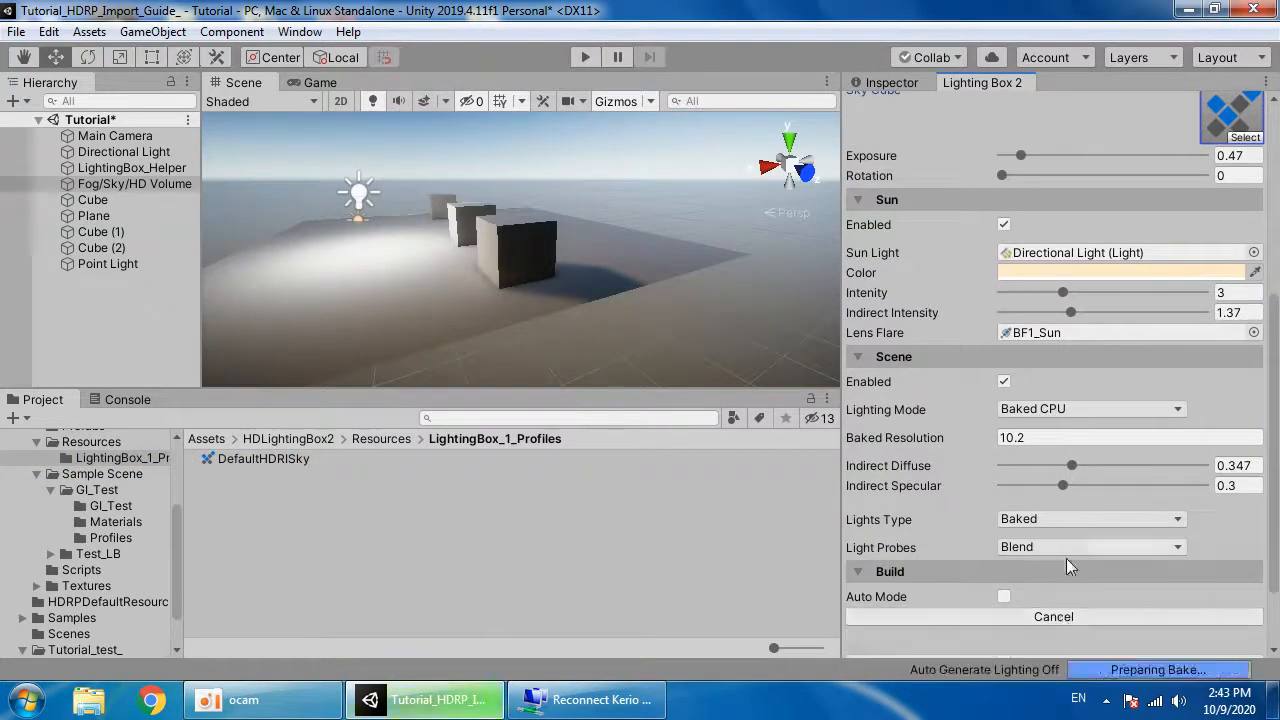
scroll(1066, 545, "up", 3)
scroll(1066, 531, "up", 4)
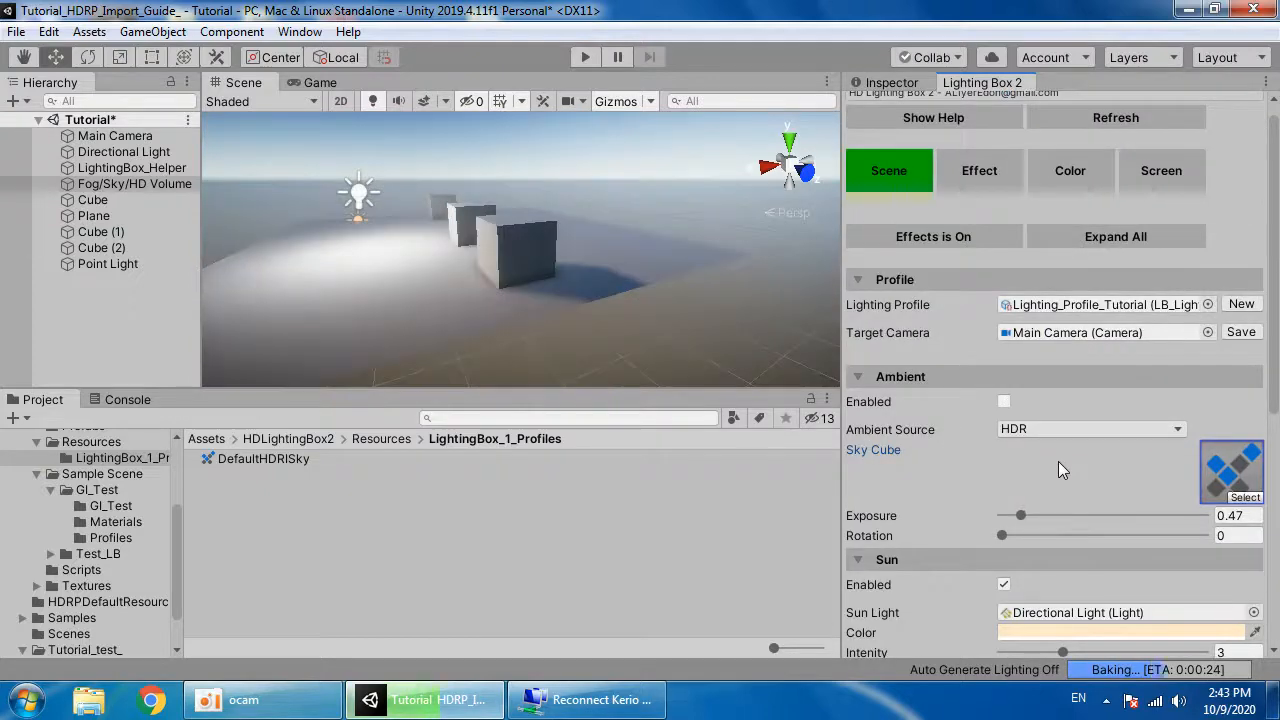
right_click_drag(697, 325, 458, 244)
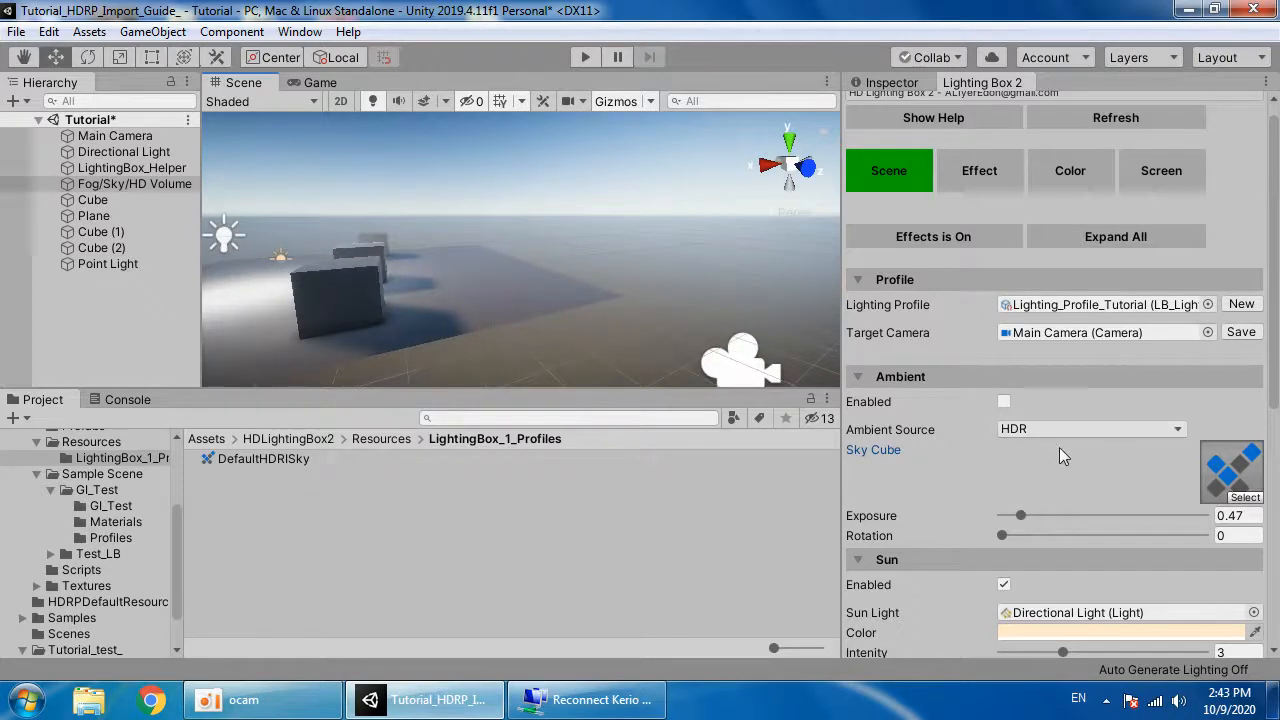
Step: Check the environment profile and static lighting sky in the Lighting window against the Ambient section's sky cube
scroll(1058, 453, "down", 7)
left_click(1048, 622)
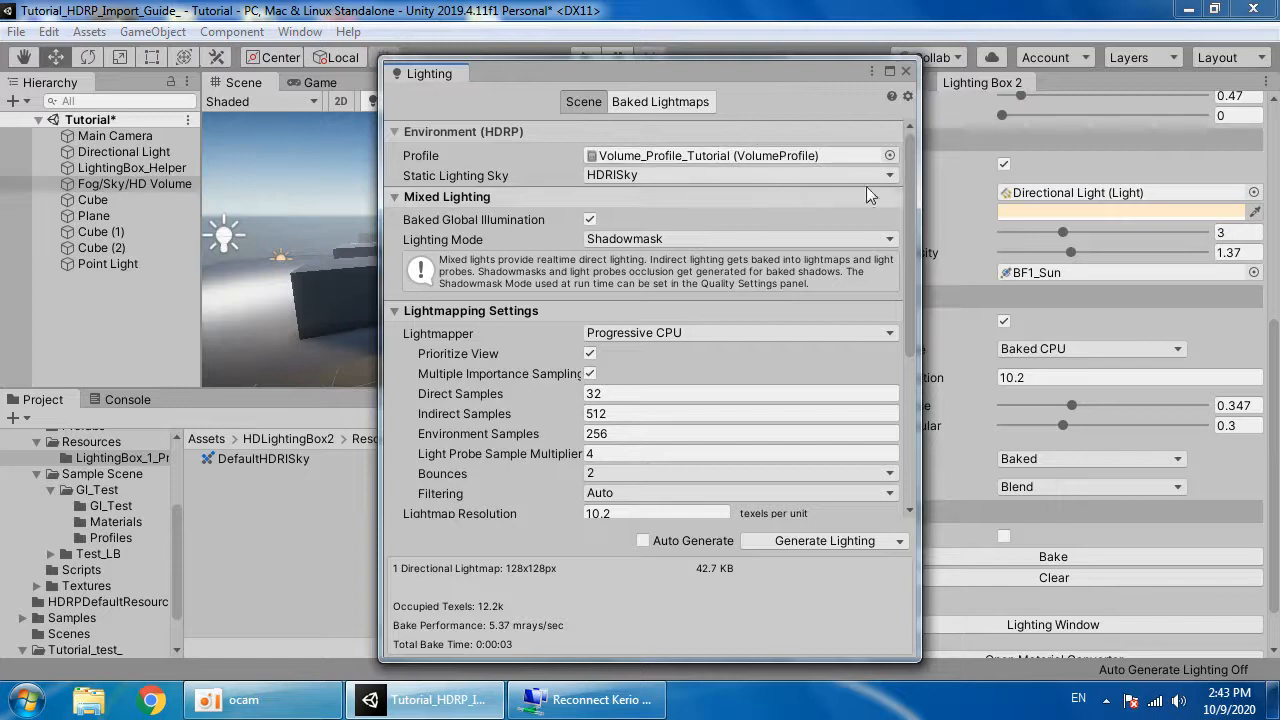
scroll(1104, 330, "up", 3)
scroll(1080, 260, "up", 2)
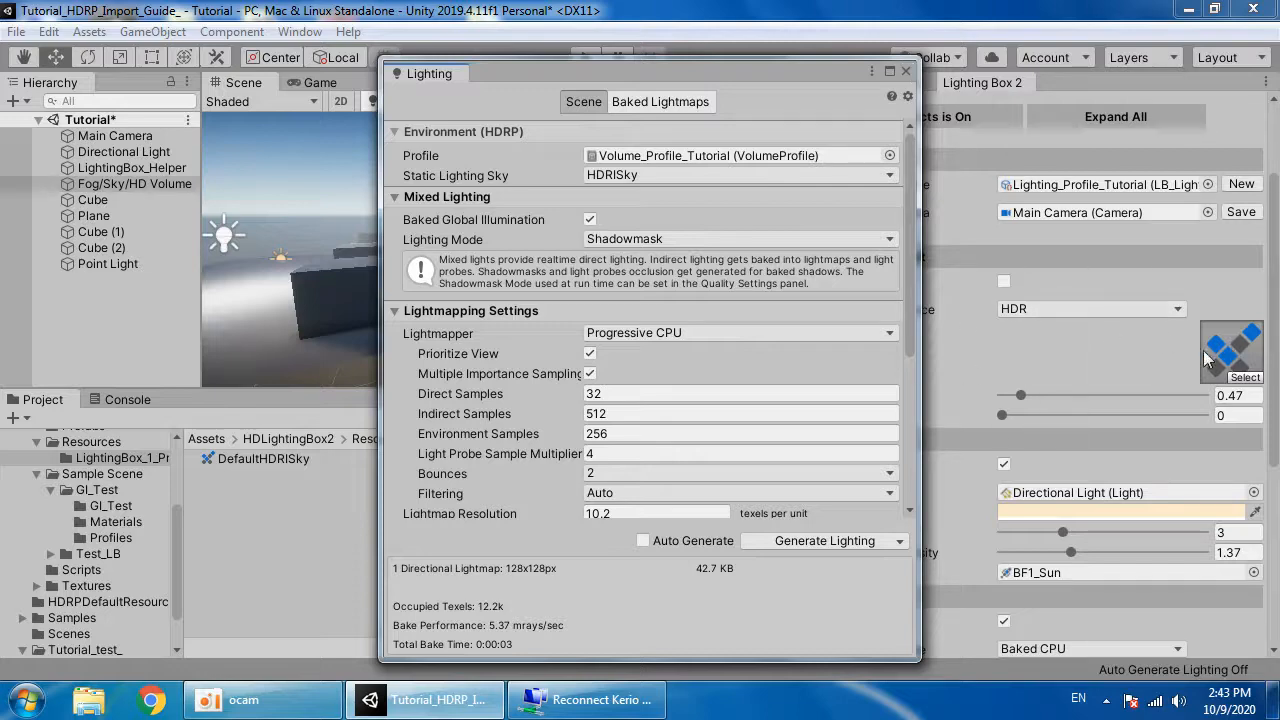
left_click(905, 72)
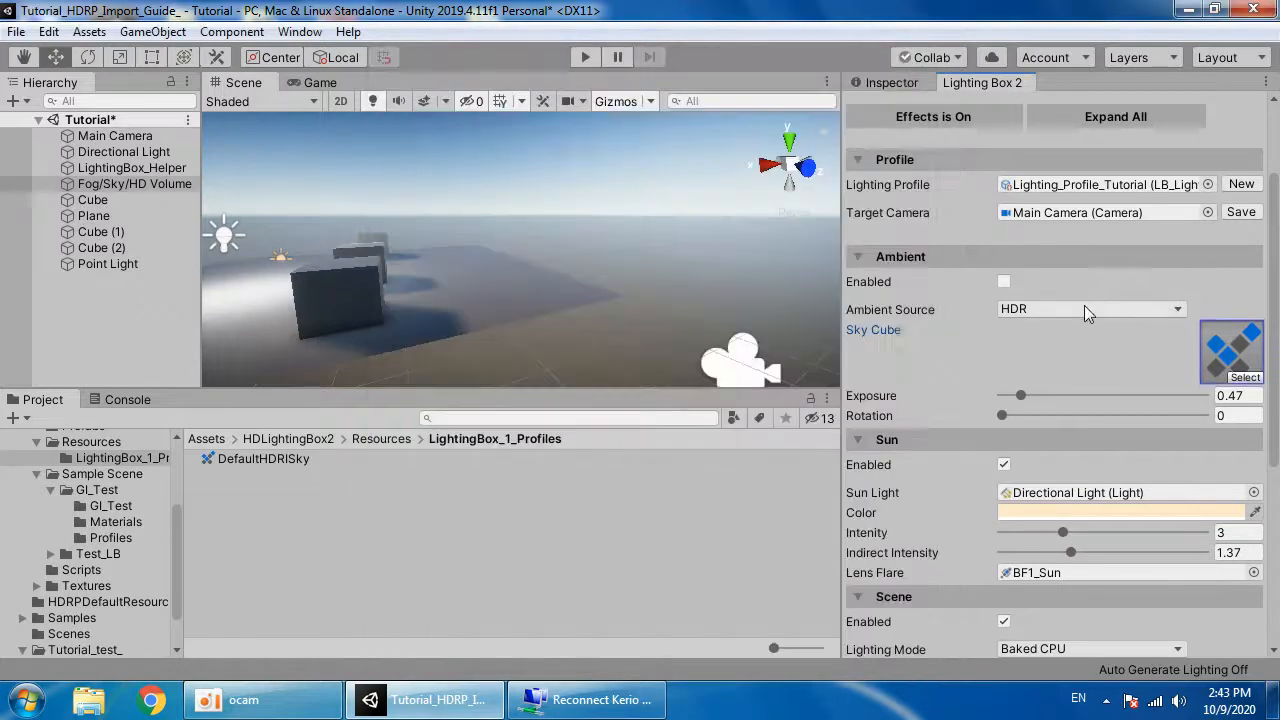
Step: Enable the Bloom effect and set its intensity to 1.14 and its threshold to 0.902
scroll(1065, 278, "up", 3)
left_click(985, 182)
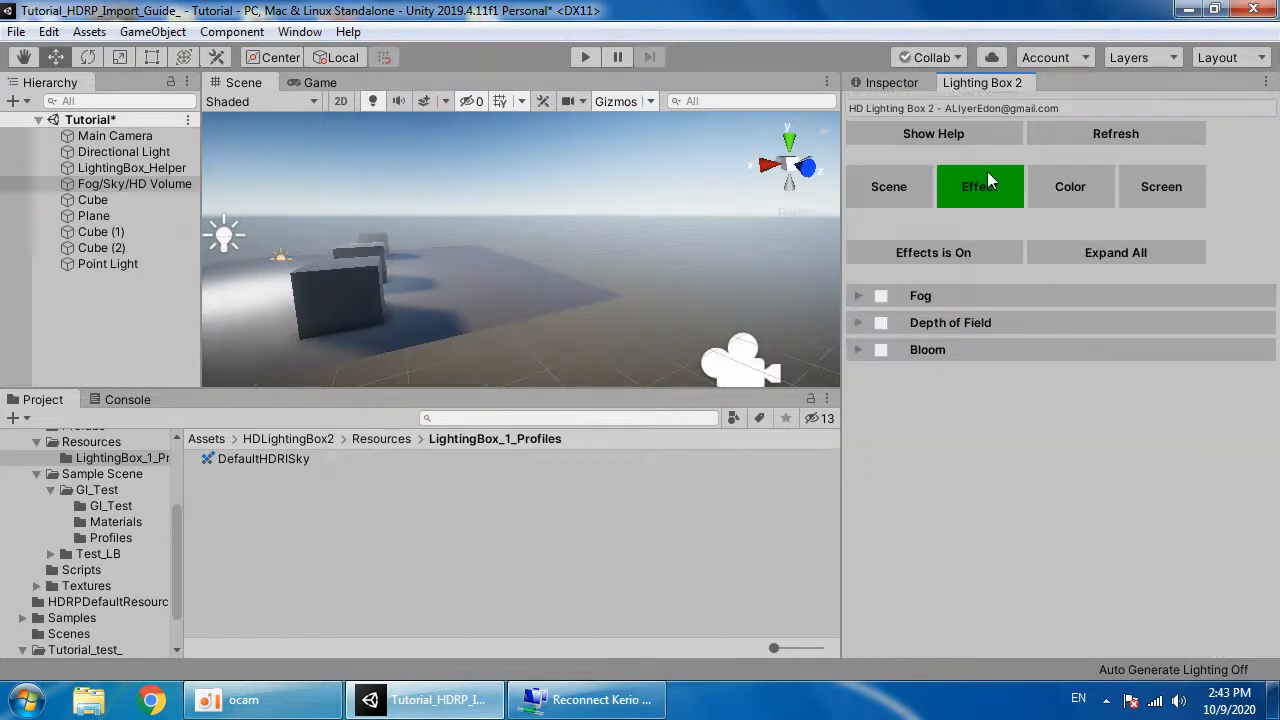
left_click(882, 350)
left_click(921, 350)
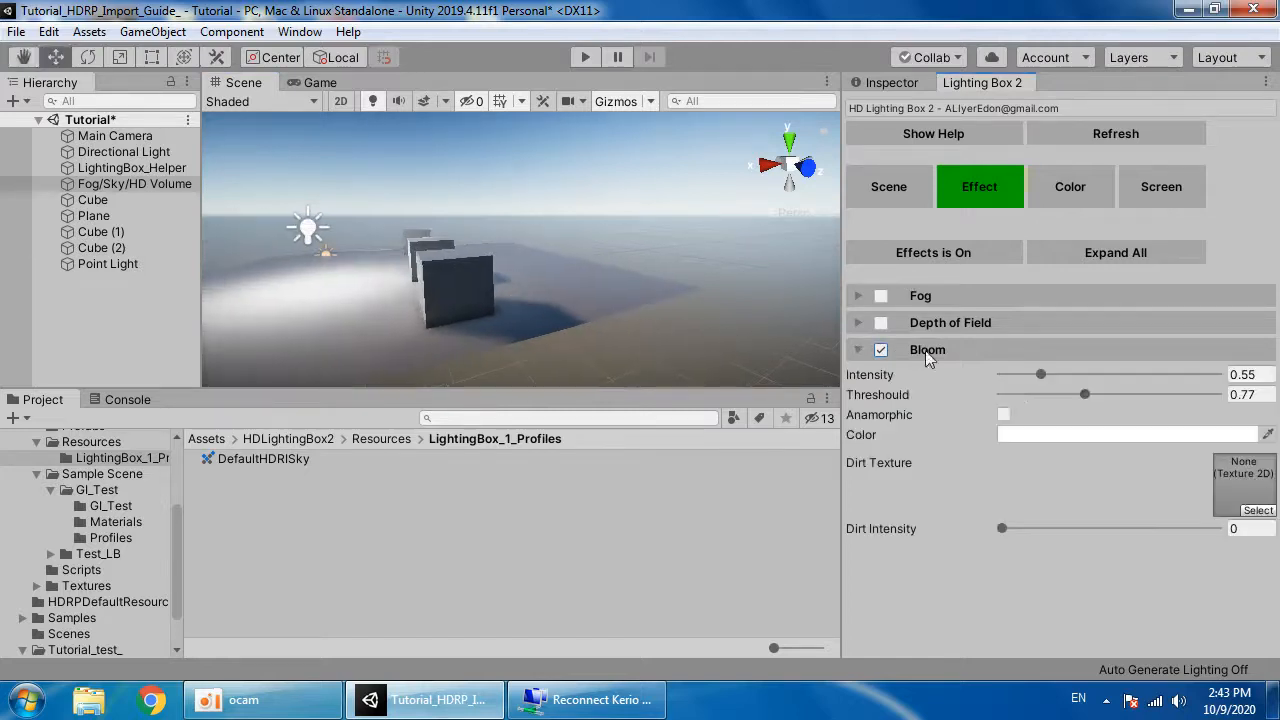
left_click_drag(1042, 374, 1172, 377)
mouse_move(1085, 394)
left_mouse_down()
mouse_move(1009, 394)
mouse_move(1097, 394)
mouse_move(1123, 376)
mouse_move(1066, 377)
left_mouse_up()
scroll(549, 277, "up", 10)
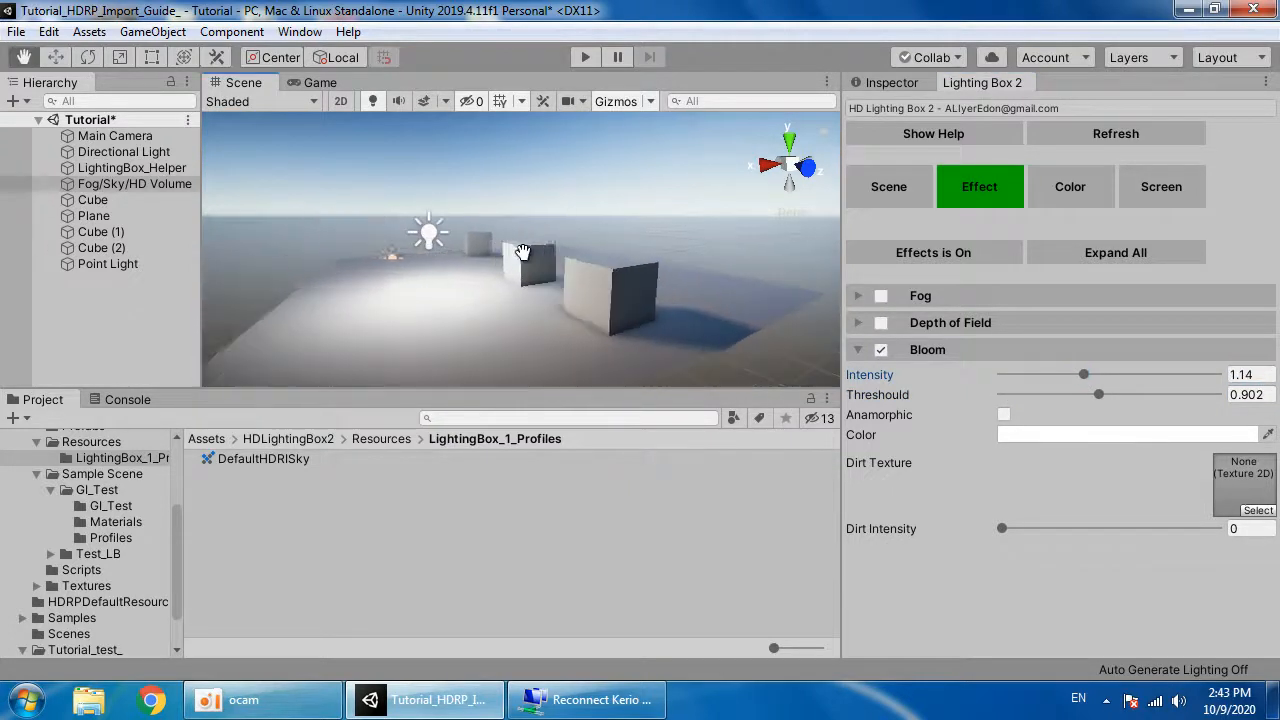
scroll(586, 255, "down", 5)
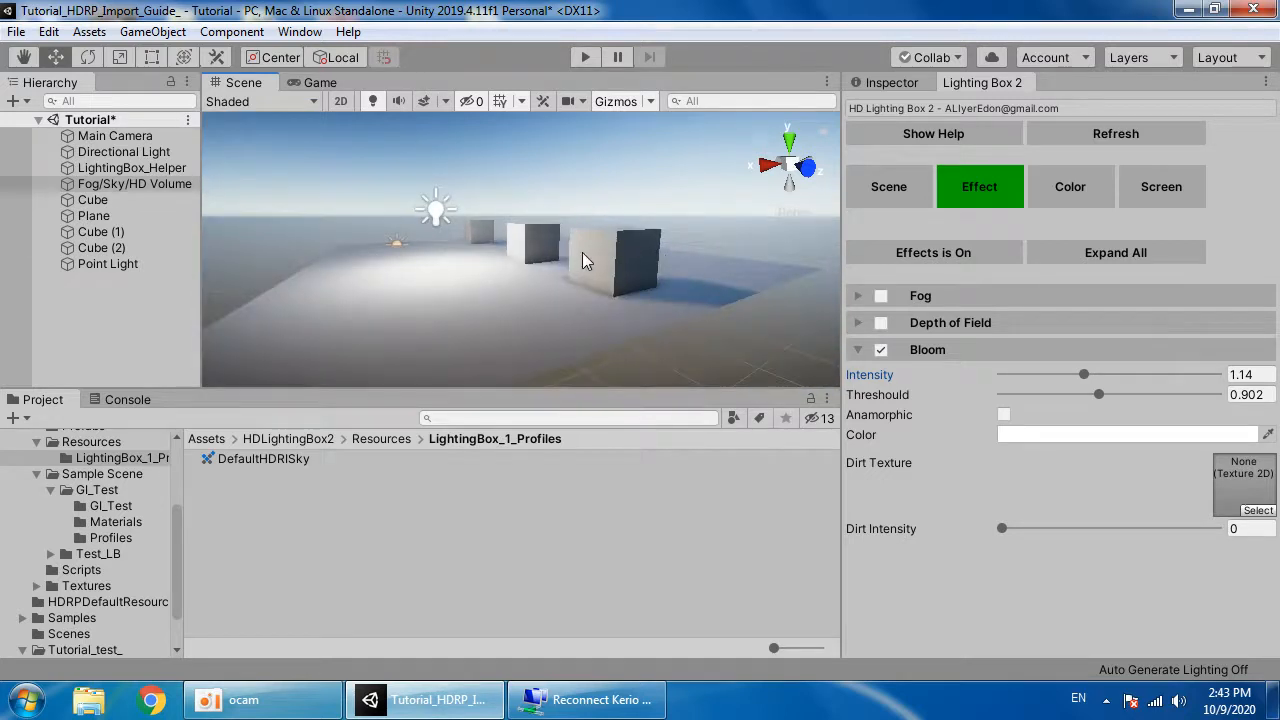
Step: Duplicate the nearest cube and move the copy along the red axis, clear of the row of cubes
left_click(586, 251)
right_click_drag(610, 252, 628, 232)
key("ctrl+d")
left_click_drag(540, 228, 344, 263)
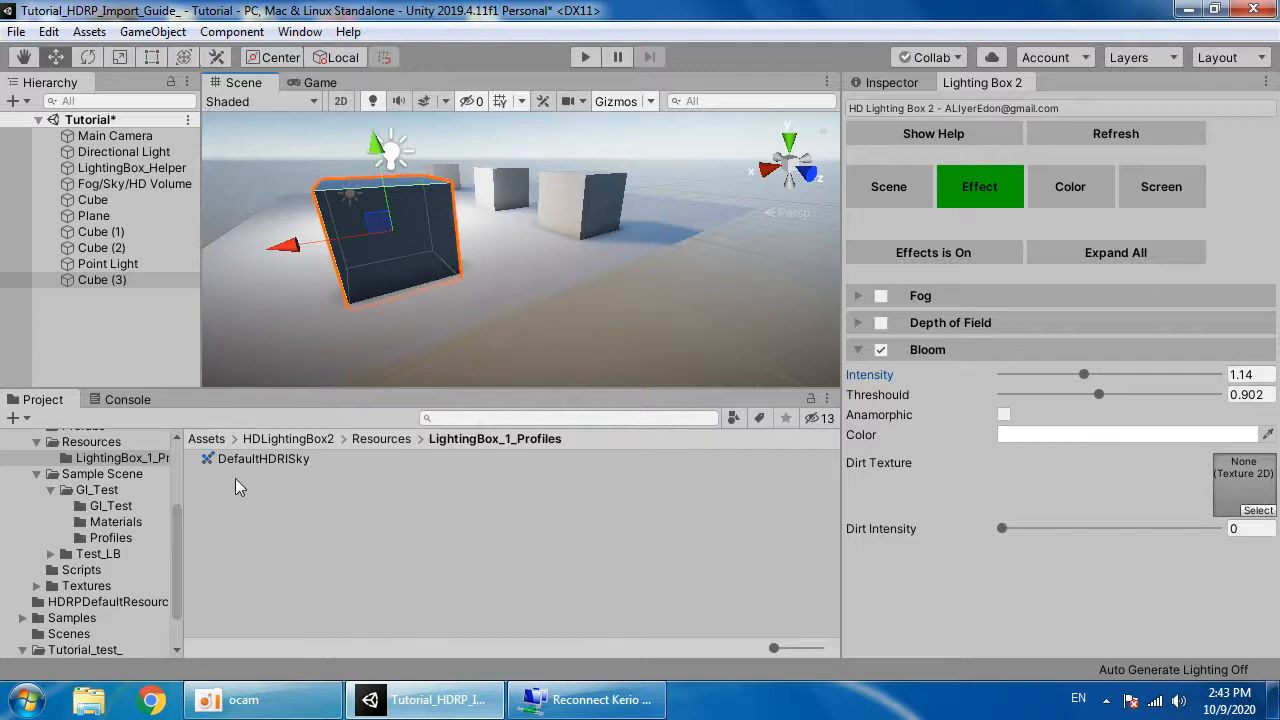
Step: Create a material with the default name in the Tutorial_test_ folder
right_click(262, 480)
left_click(110, 601)
left_click(72, 617)
left_click(85, 648)
right_click(260, 520)
mouse_move(320, 62)
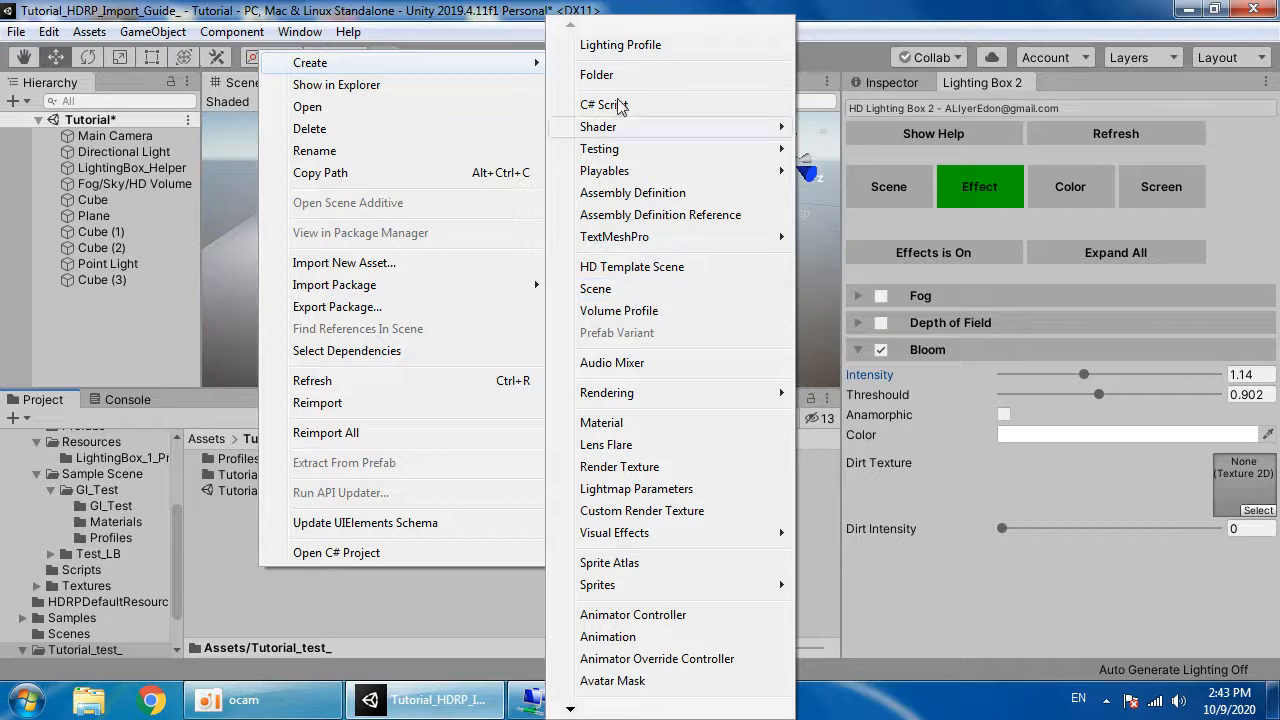
left_click(601, 422)
key("Return")
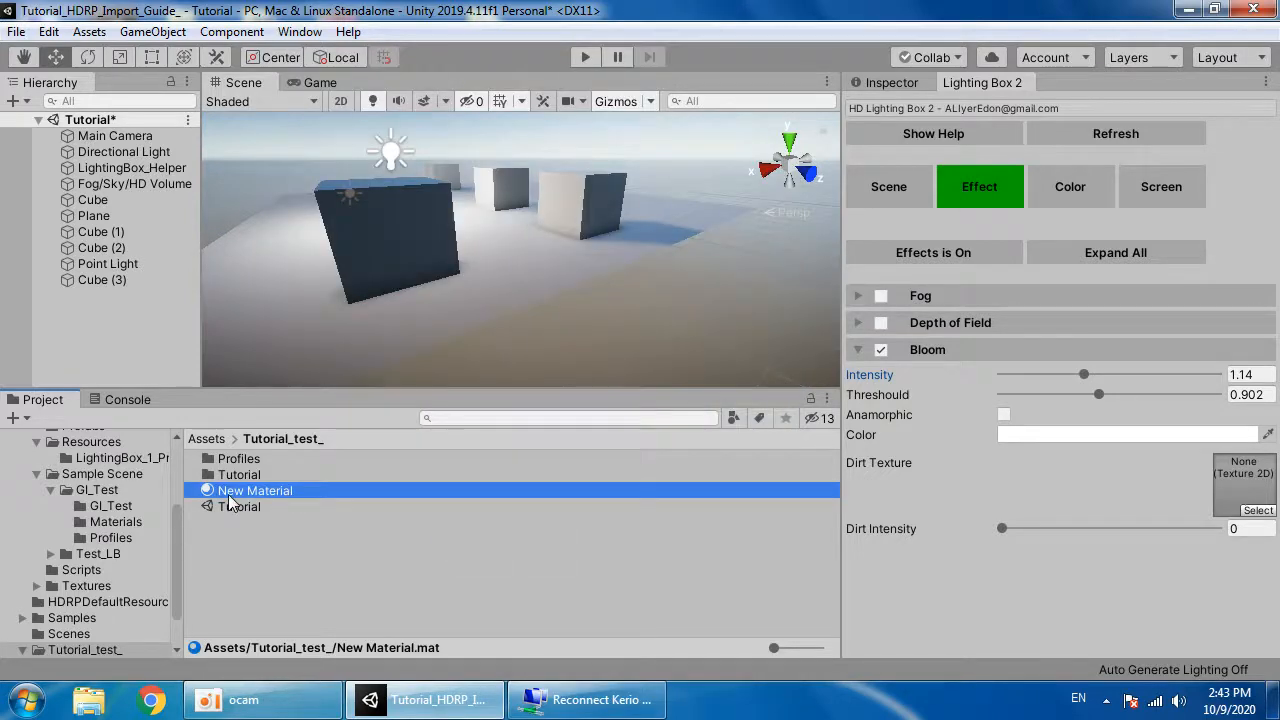
Step: Assign New Material to the duplicated cube and expand the material's Emission Inputs
left_click_drag(230, 500, 365, 262)
left_click(385, 235)
left_click(891, 82)
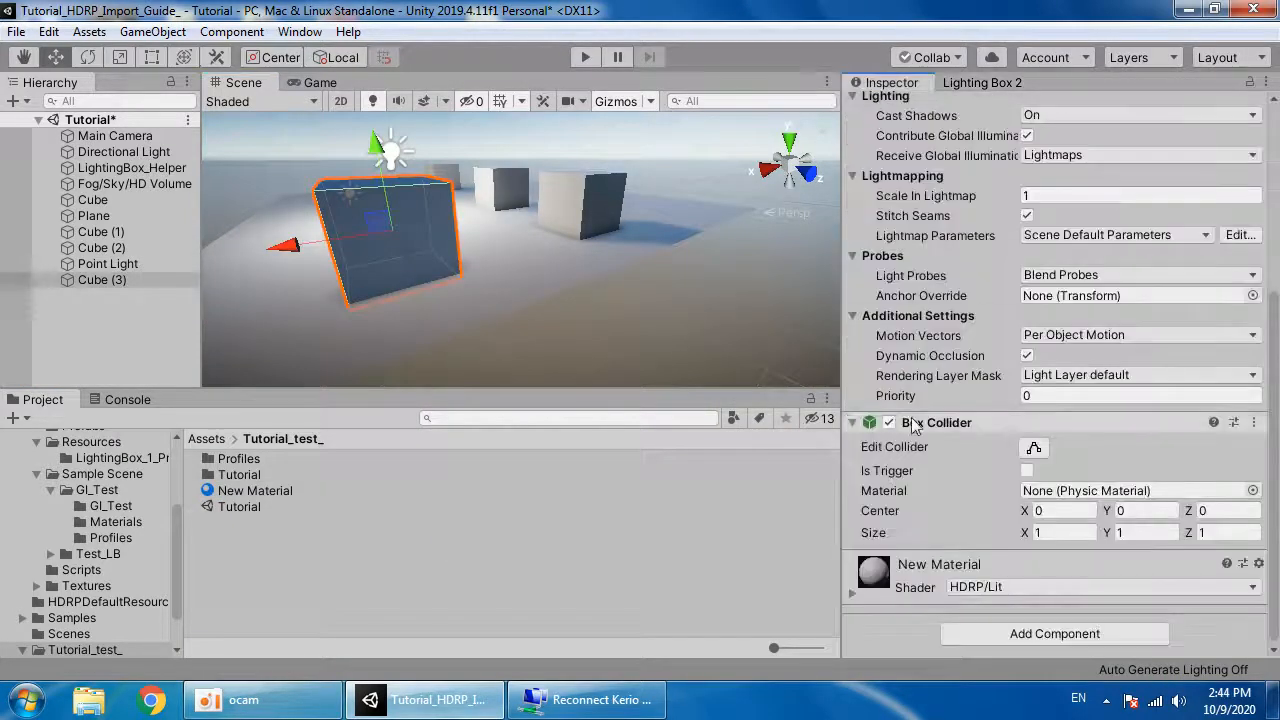
left_click(932, 570)
scroll(920, 530, "down", 5)
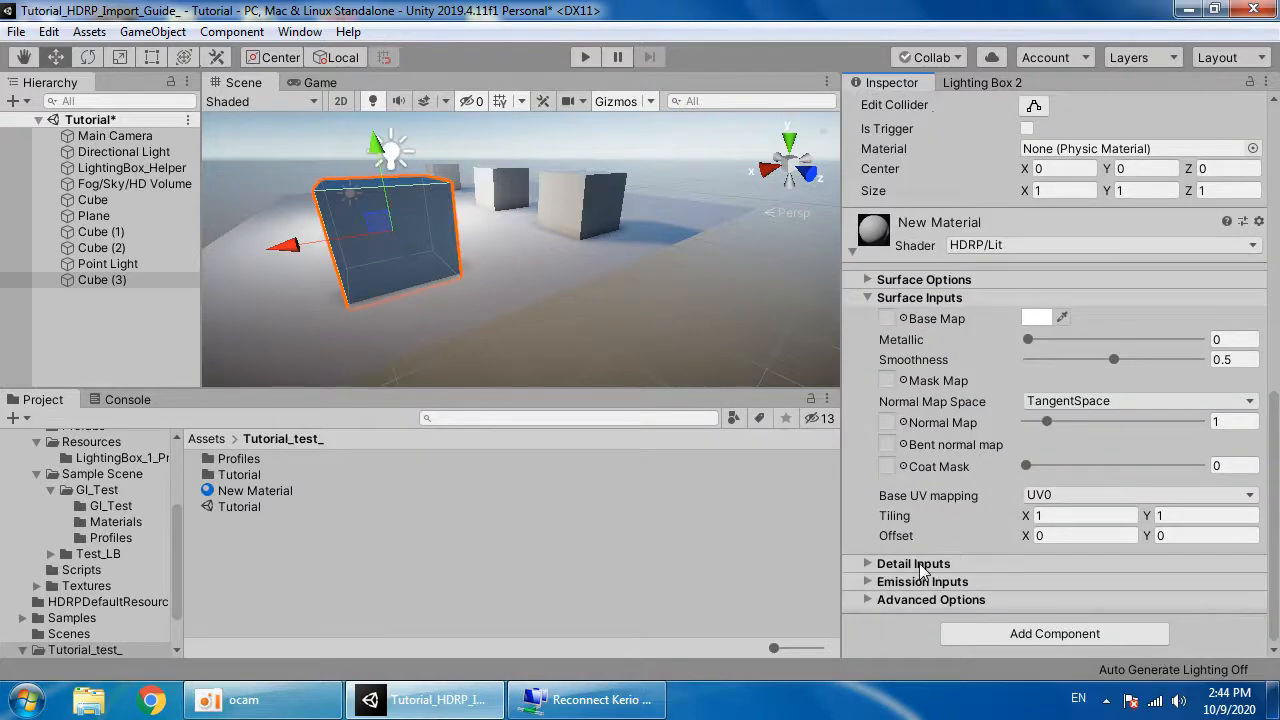
left_click(912, 580)
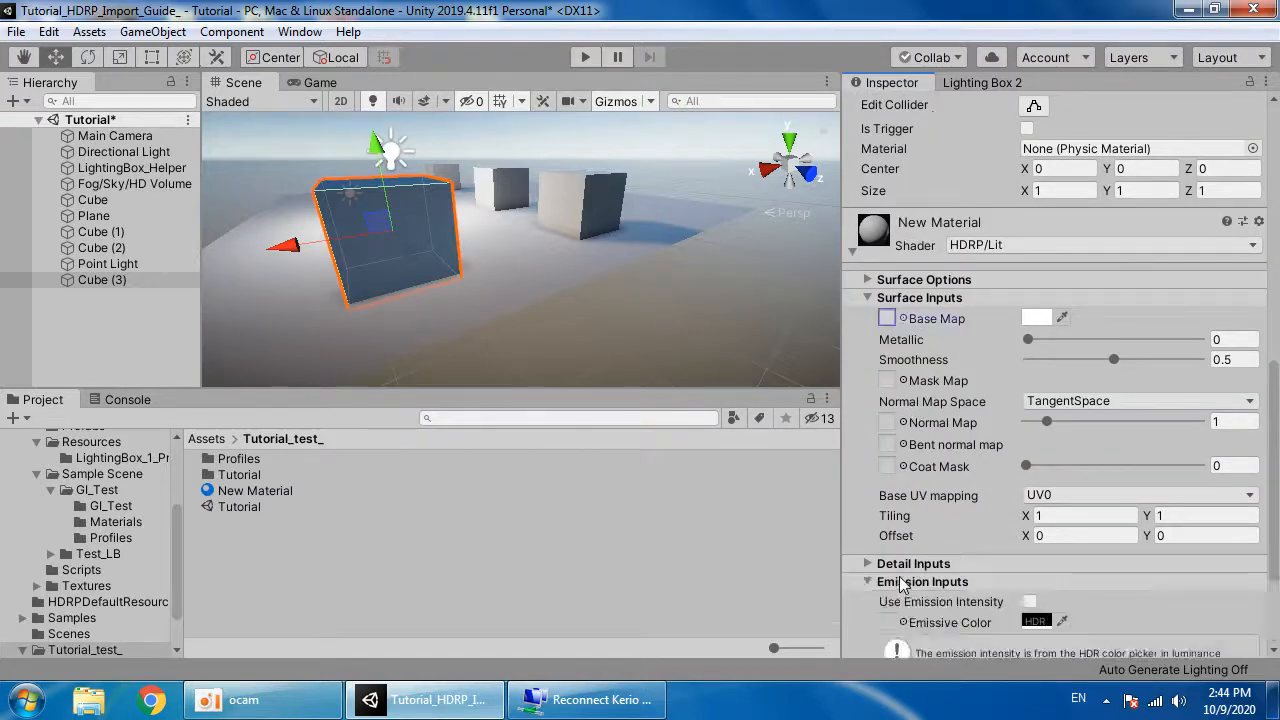
scroll(915, 565, "down", 3)
Step: Enable Use Emission Intensity on the cube's material and set its emissive color to red, F11500
left_click(1029, 451)
left_click(1035, 492)
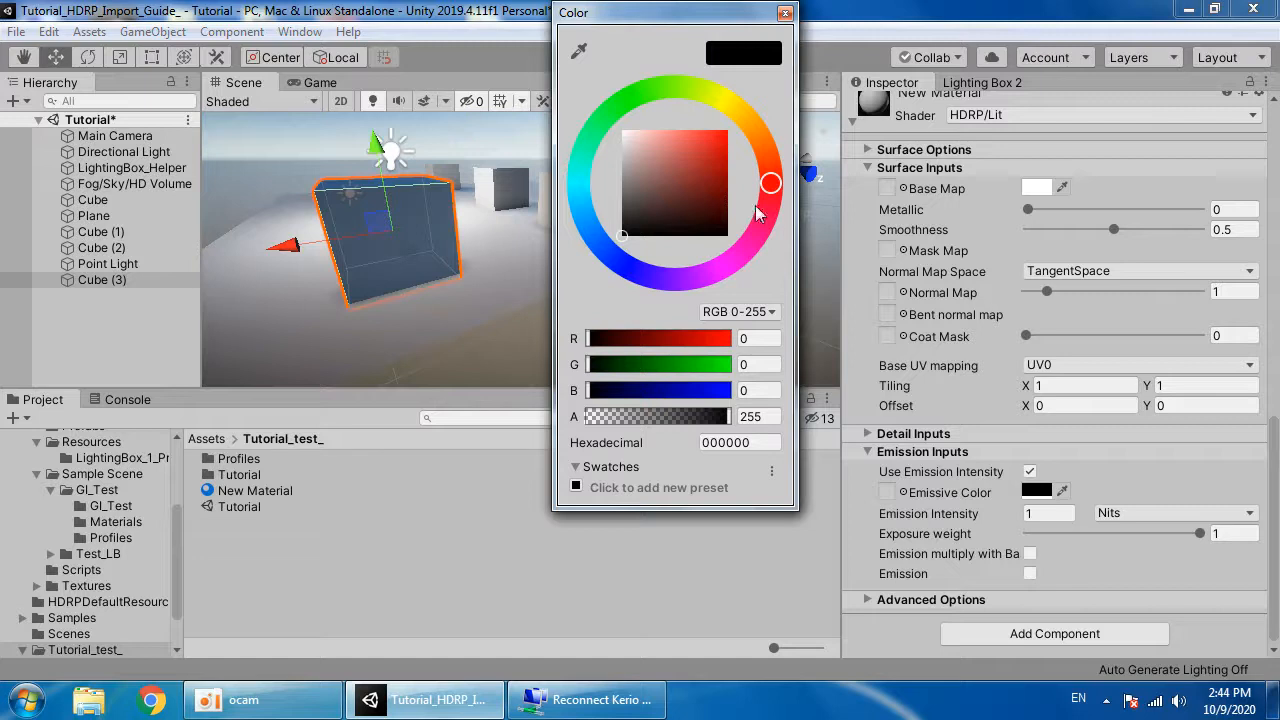
left_click_drag(706, 183, 580, 100)
left_click(769, 174)
left_click_drag(714, 164, 729, 136)
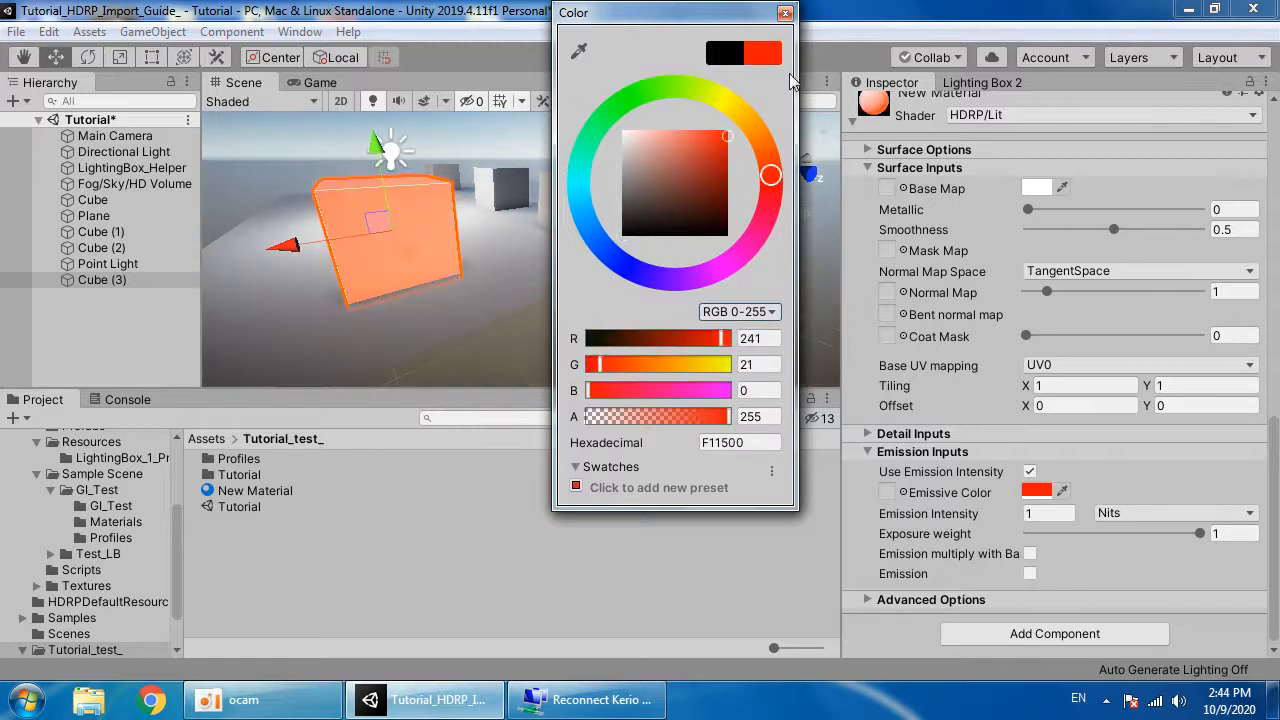
left_click(785, 13)
Step: Raise the cube material's emission intensity to 13.2 nits
middle_click_drag(418, 267, 433, 298)
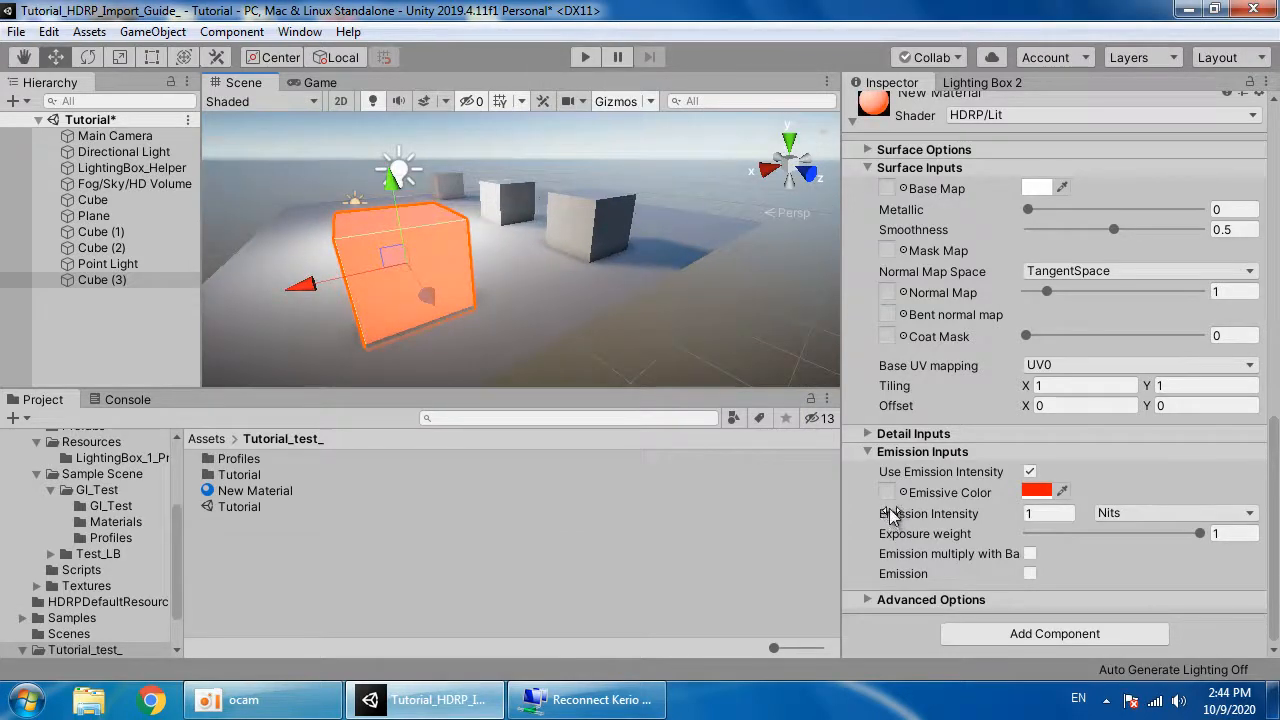
left_click_drag(985, 515, 1045, 515)
scroll(550, 280, "down", 5)
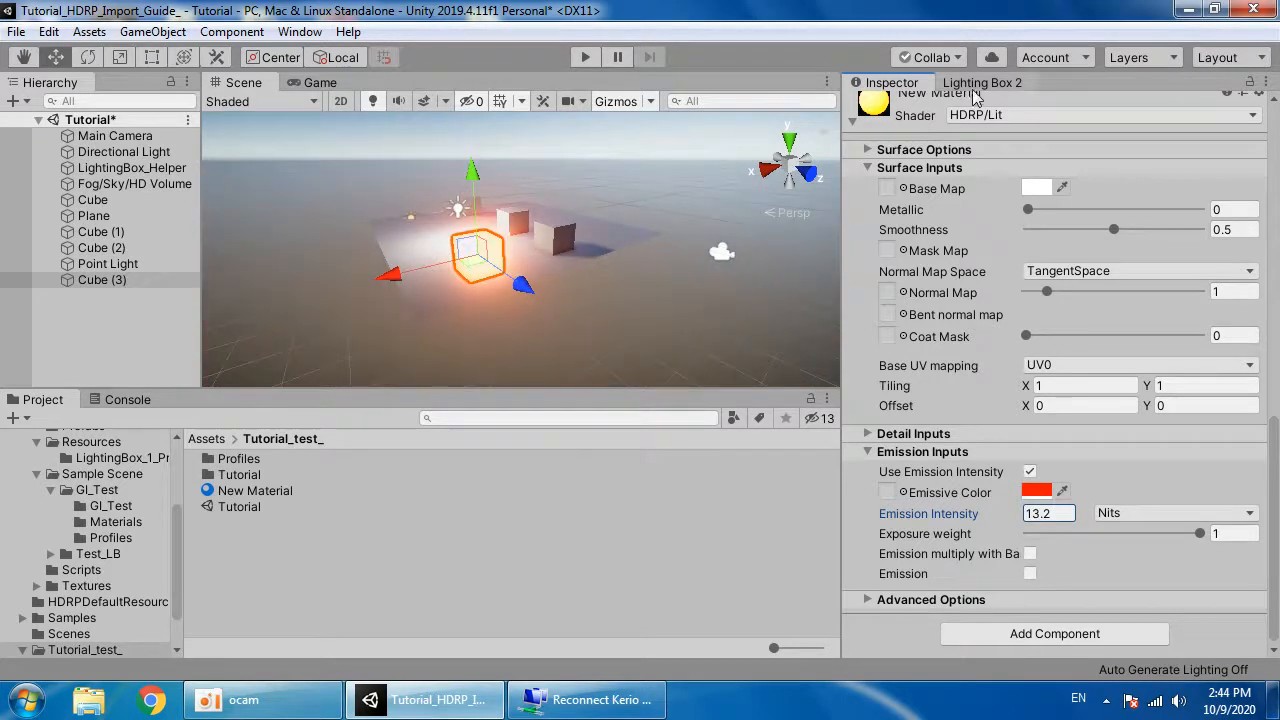
Step: Set the Bloom intensity to 0.47 and threshold to 1.014 after toggling the effect for comparison, and enable Depth of Field
left_click(972, 84)
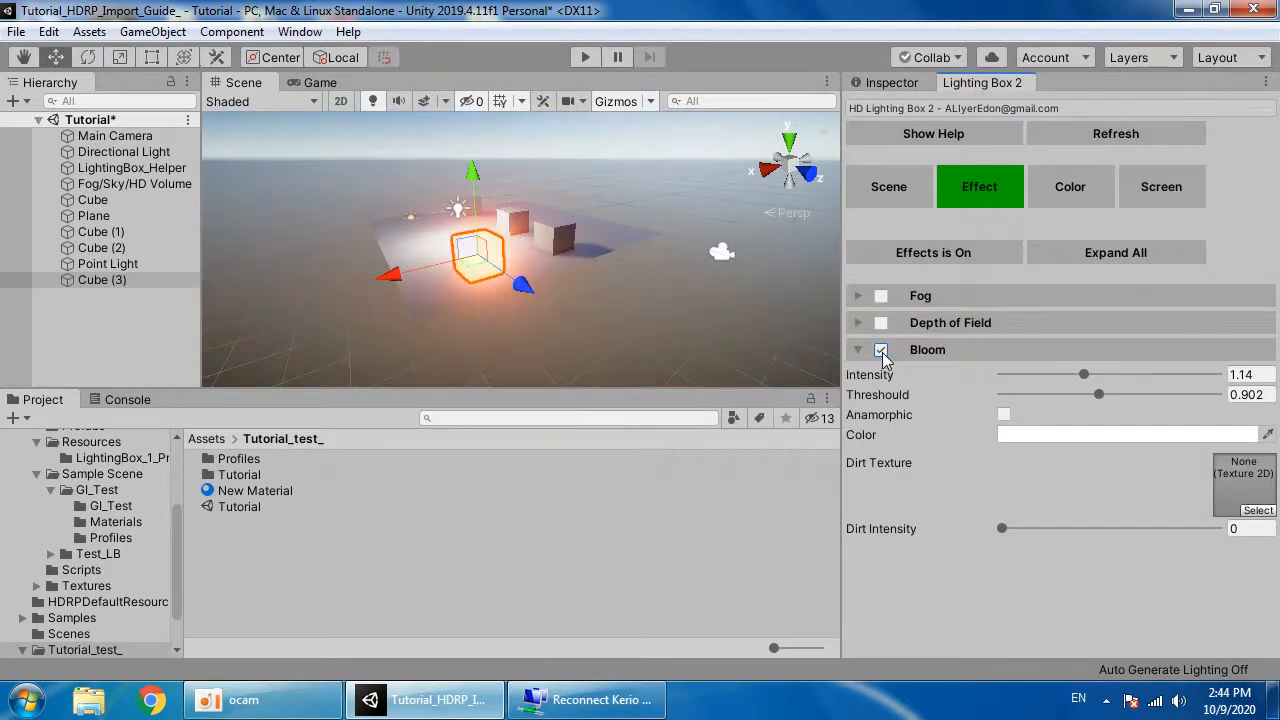
left_click(503, 318)
scroll(502, 314, "up", 1)
left_click(880, 350)
left_click(880, 350)
left_click_drag(1095, 395, 1047, 378)
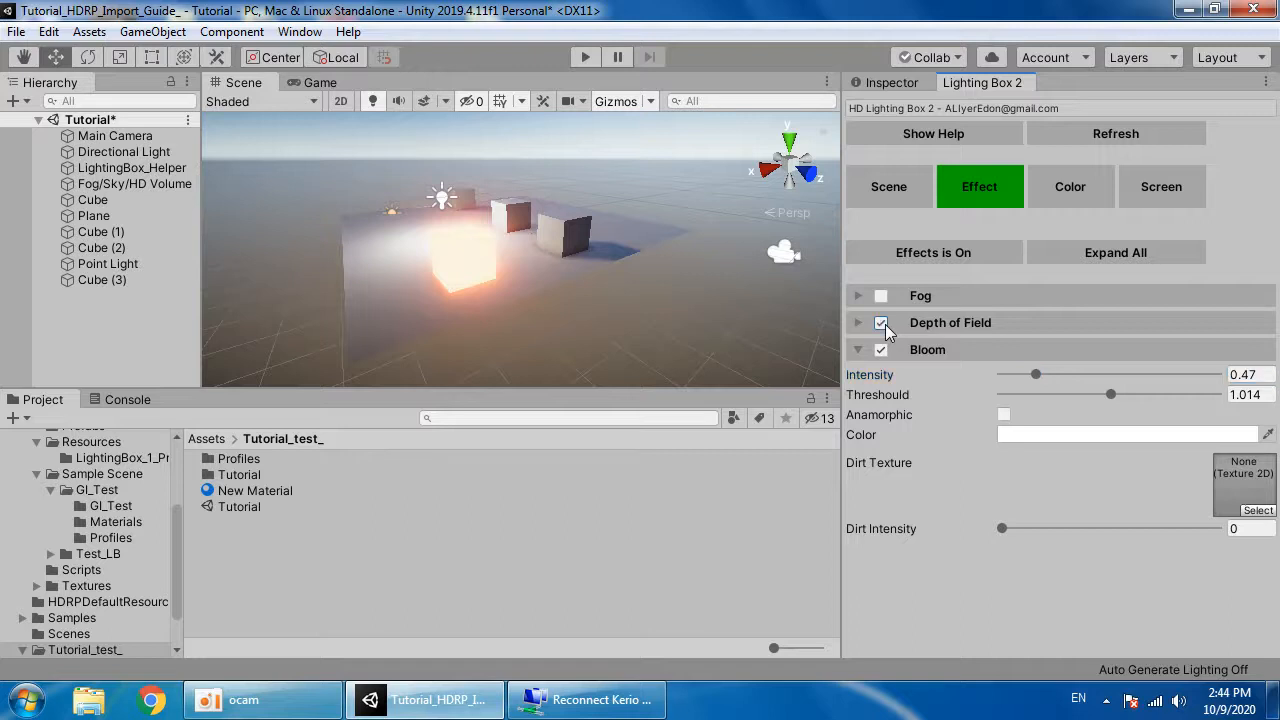
Step: Add the camera move script from Lighting Box's Scene settings and run the scene in play mode
scroll(585, 246, "up", 10)
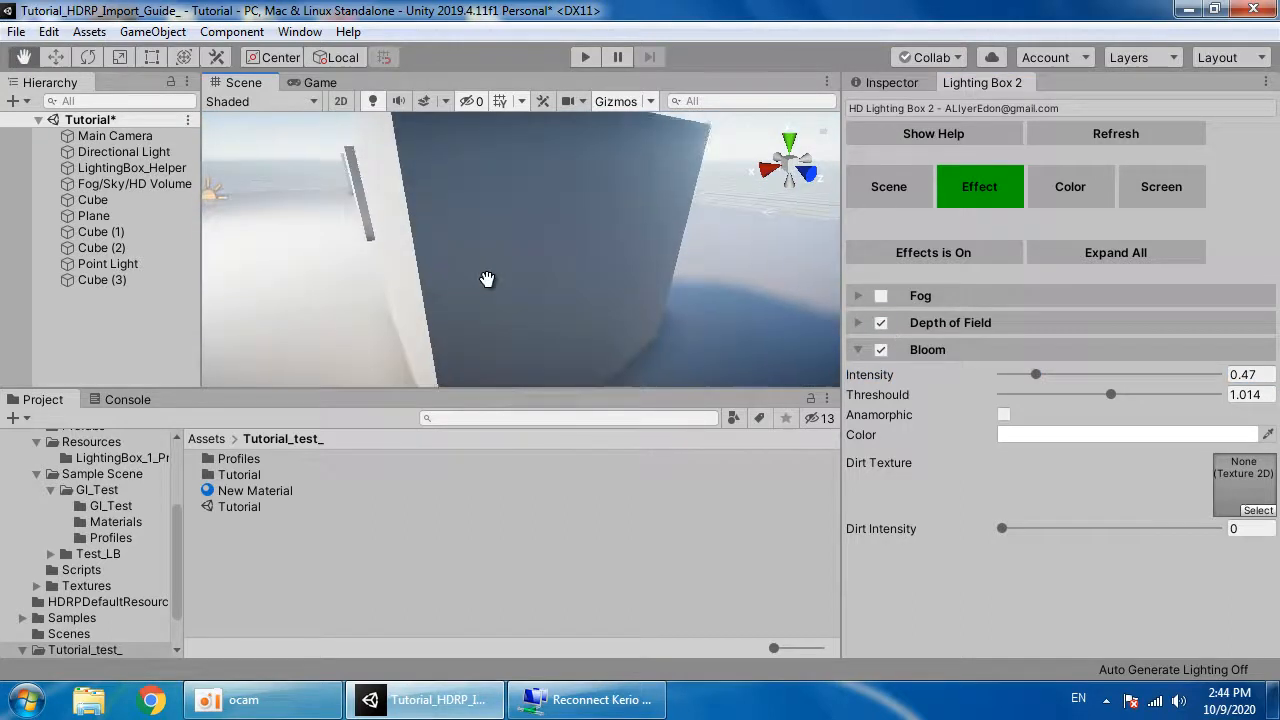
right_click_drag(477, 303, 550, 293)
left_click(906, 134)
left_click(886, 186)
left_click(909, 137)
scroll(958, 505, "down", 10)
left_click(1012, 630)
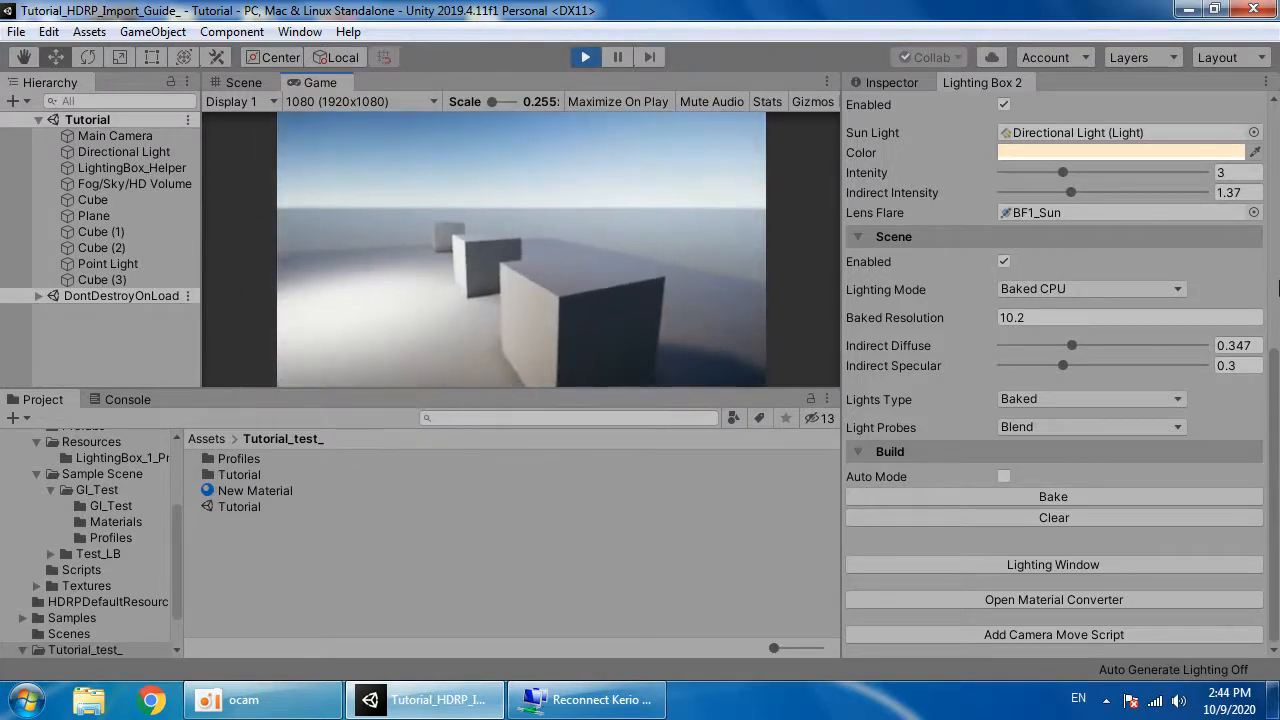
Step: Test a Depth of Field focus distance of 1 and set the effect's quality option to Medium
scroll(1020, 219, "up", 10)
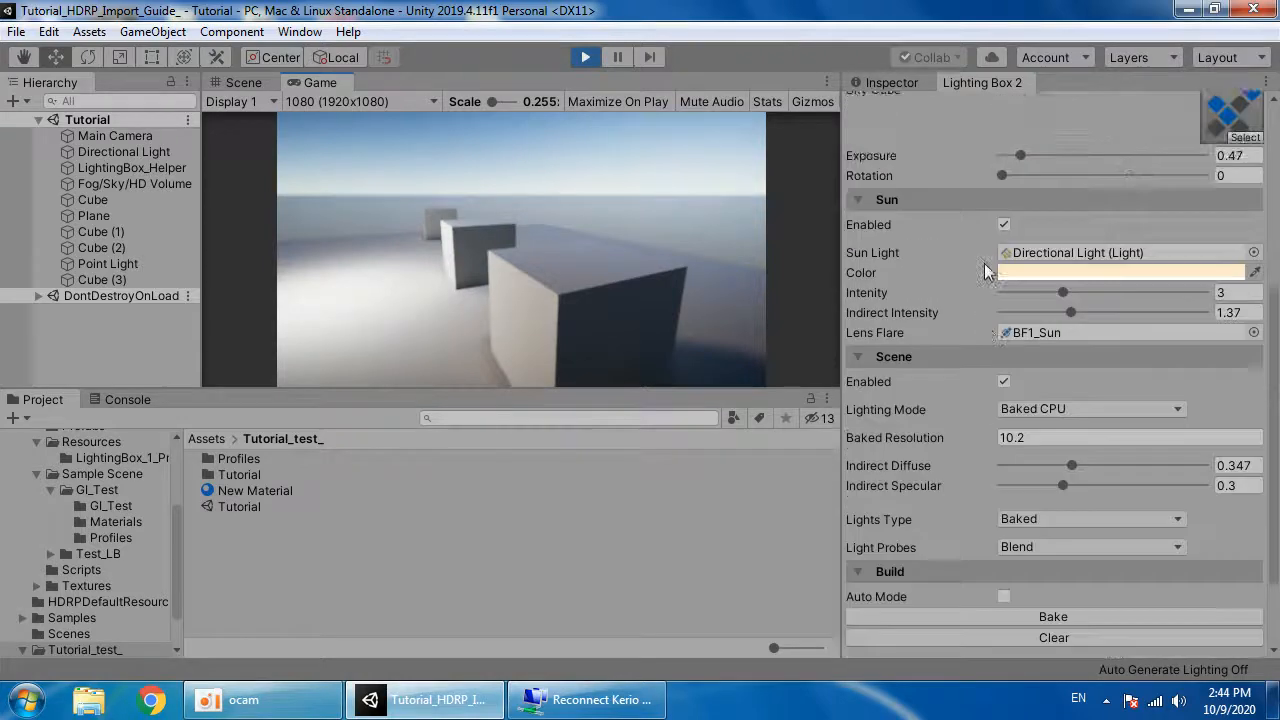
left_click(1012, 178)
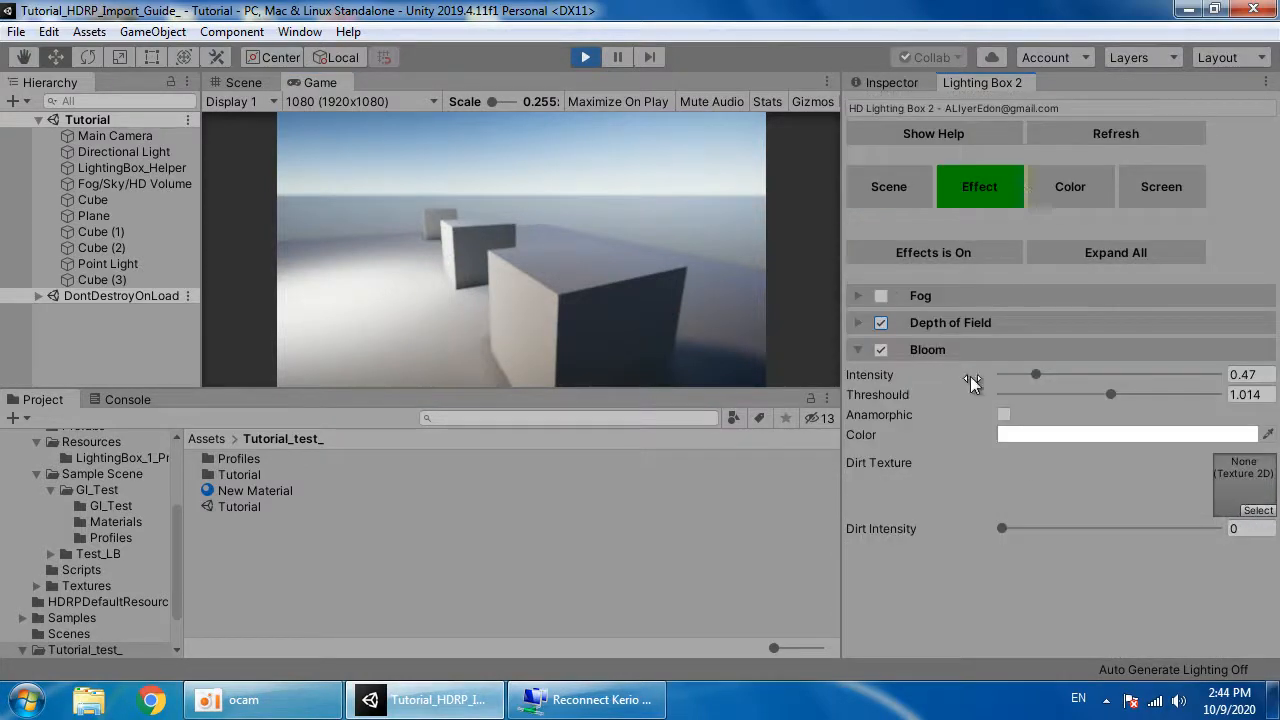
left_click(935, 325)
left_click_drag(1042, 368, 966, 355)
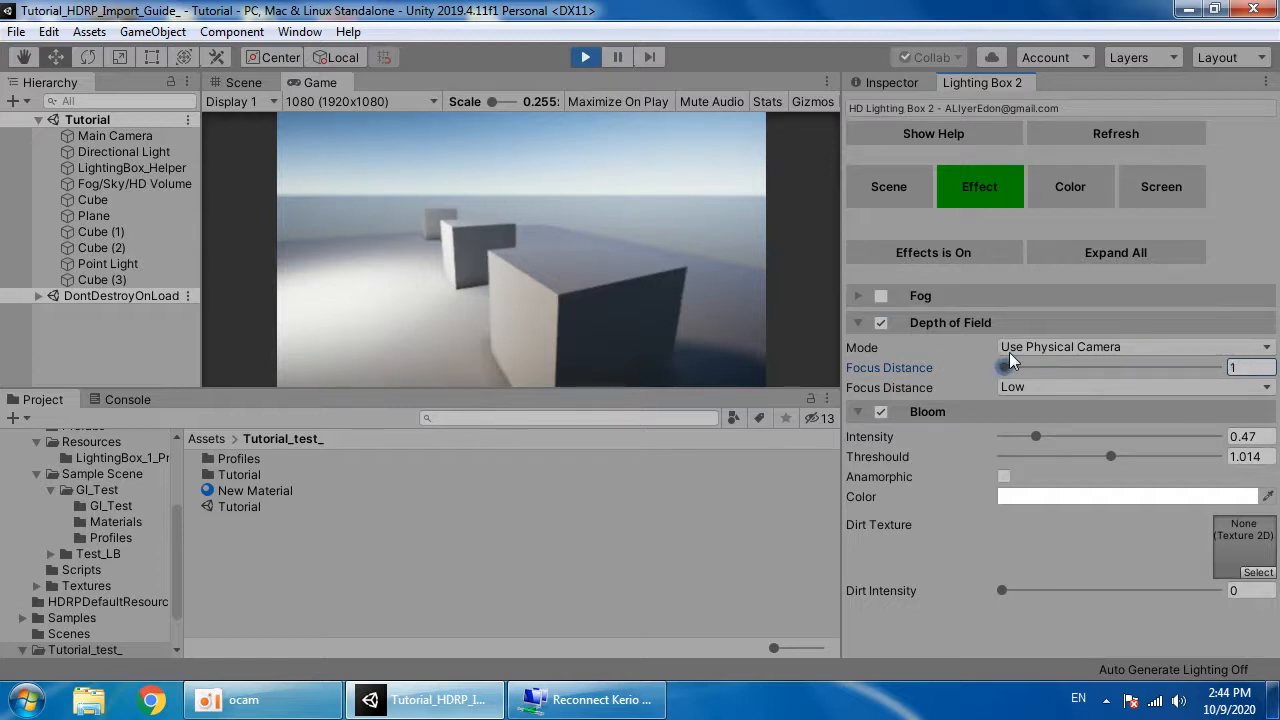
left_click(1040, 387)
left_click(1038, 452)
left_click(1042, 387)
left_click(1045, 431)
Step: Set the Depth of Field focus distance to 0.5, also trying 11.3, and disable the effect
left_click(1030, 367)
mouse_move(1013, 368)
left_mouse_down()
mouse_move(1070, 363)
mouse_move(967, 362)
mouse_move(1067, 362)
mouse_move(1010, 360)
left_mouse_up()
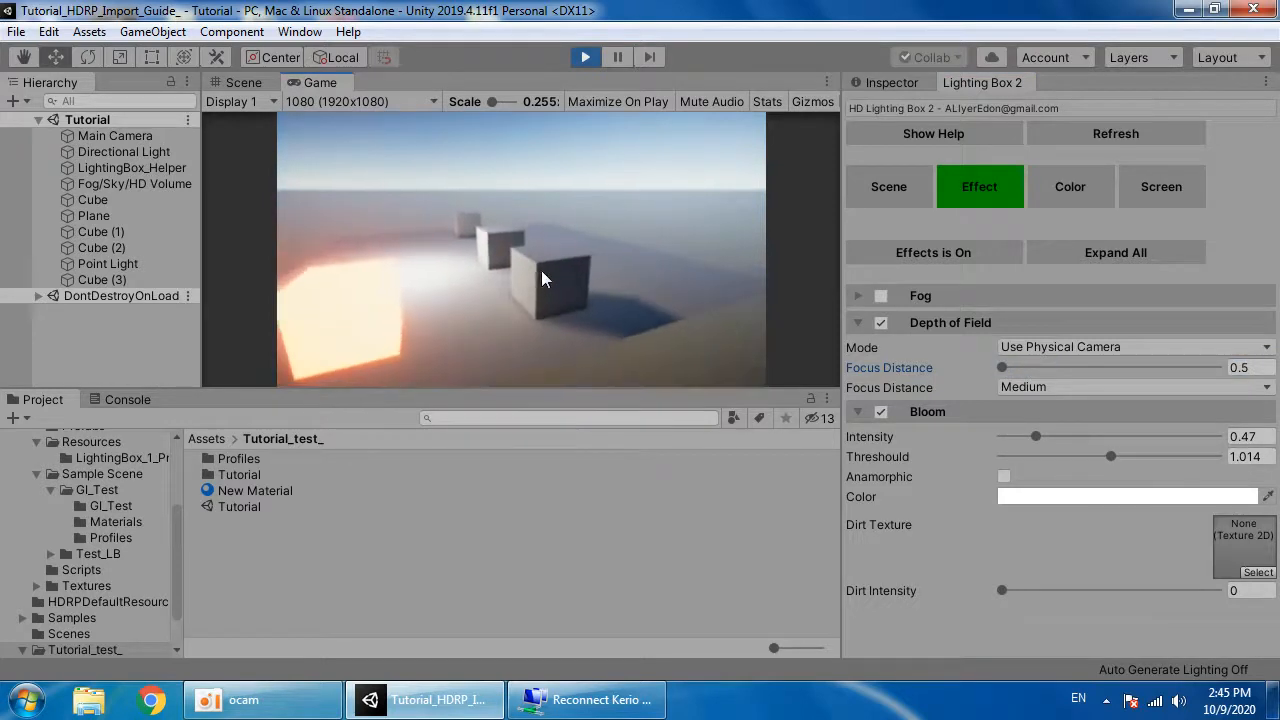
left_click_drag(1008, 371, 1040, 374)
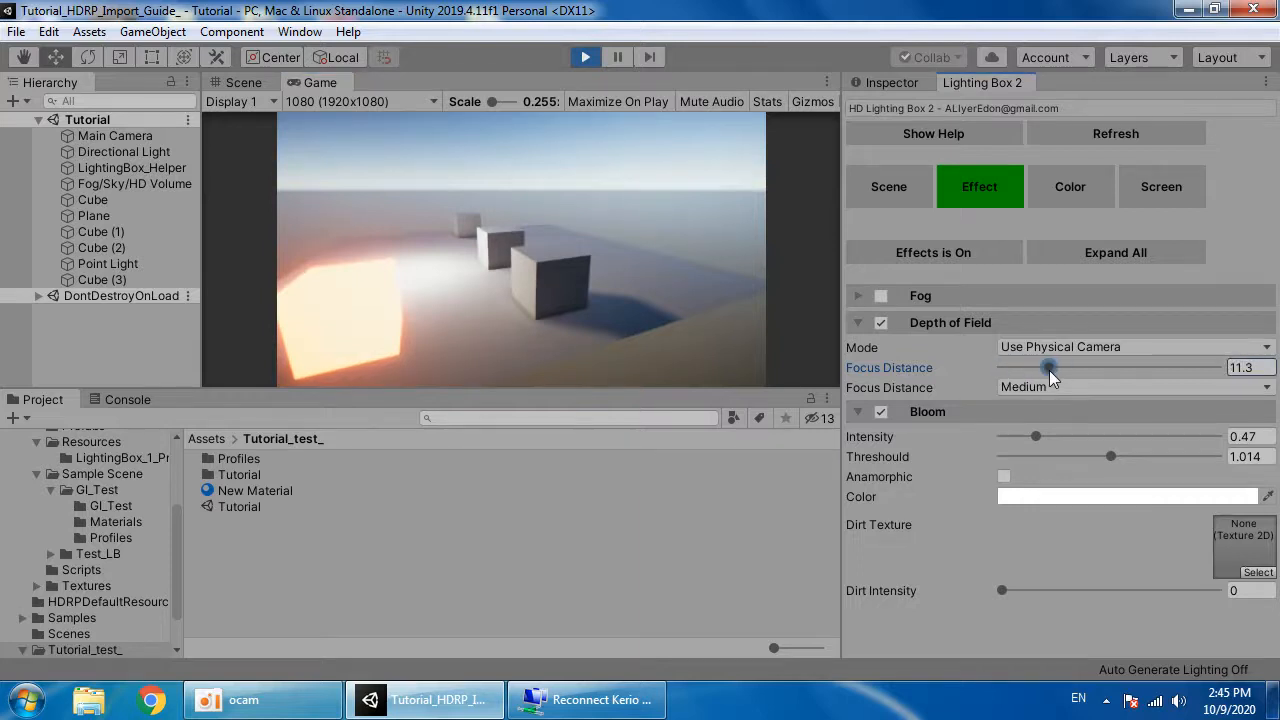
left_click(880, 325)
Step: Enable Fog in Constant Color mode and make its color white
left_click(922, 296)
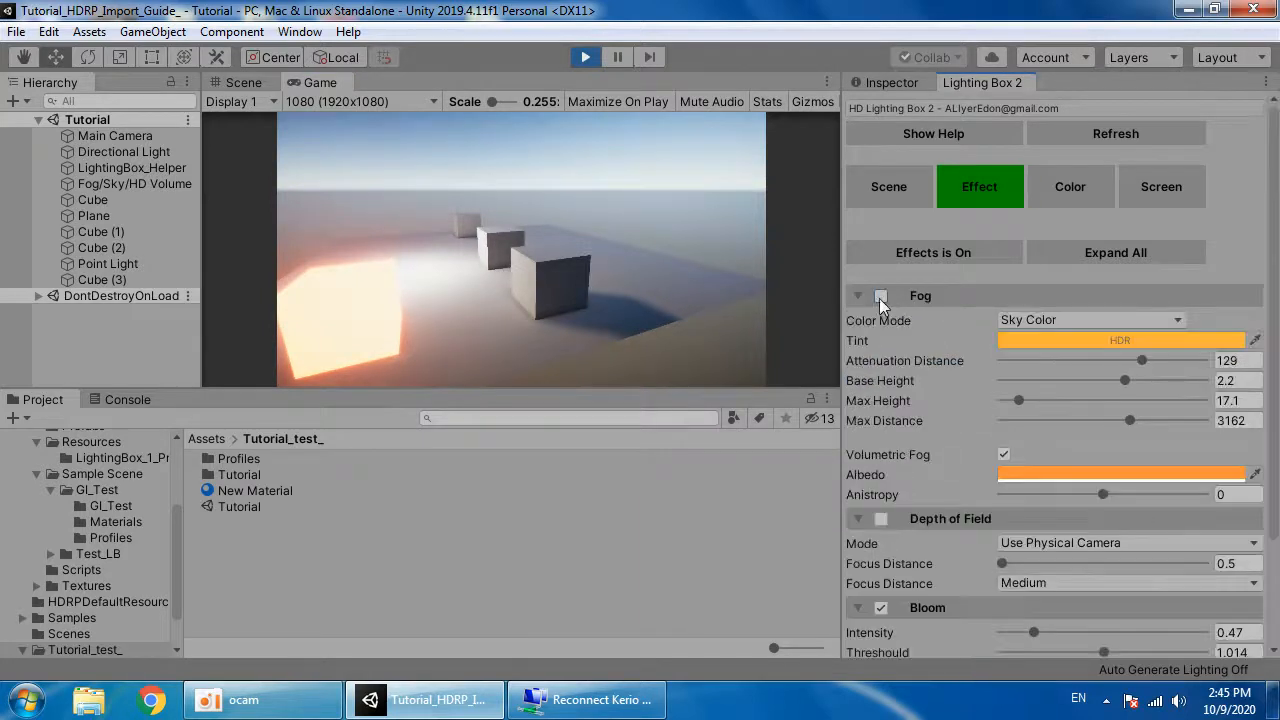
left_click(880, 296)
left_click(1050, 320)
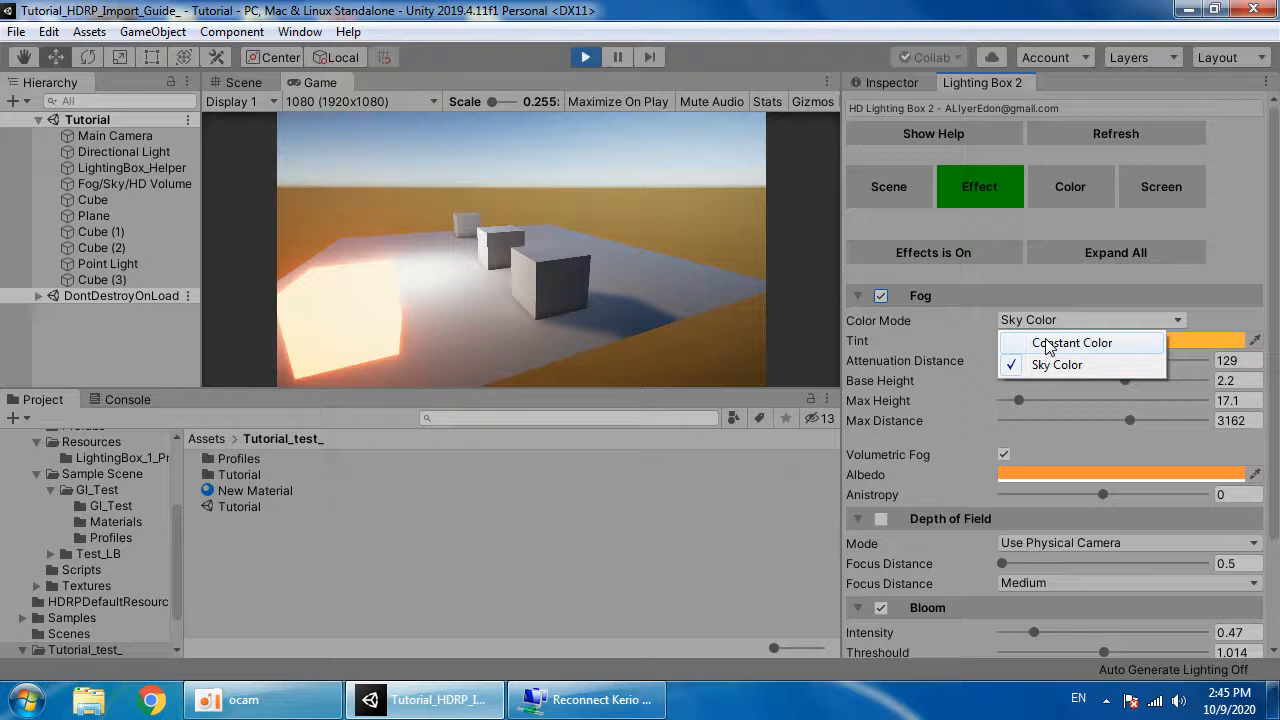
left_click(1047, 343)
left_click(1050, 338)
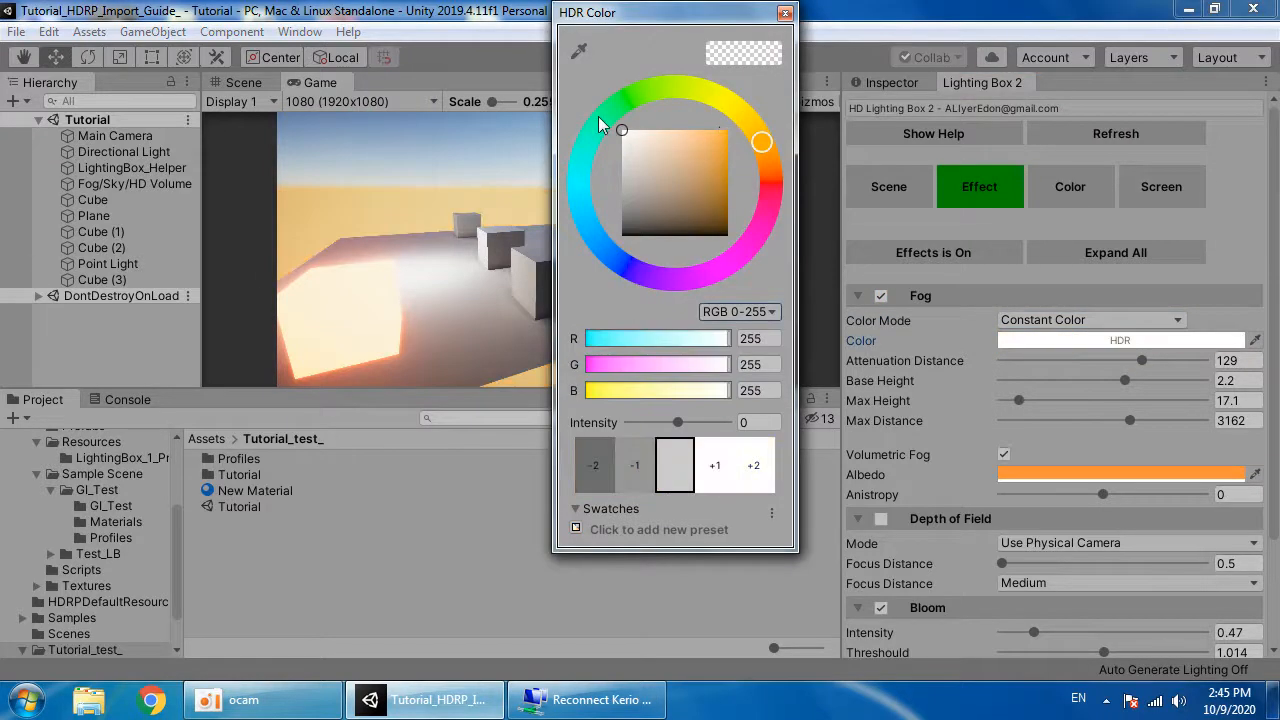
left_click(910, 294)
Step: Set the fog to Sky Color with attenuation distance 186, base height -1.36, max height 104.2 and max distance 1739
left_click(1040, 320)
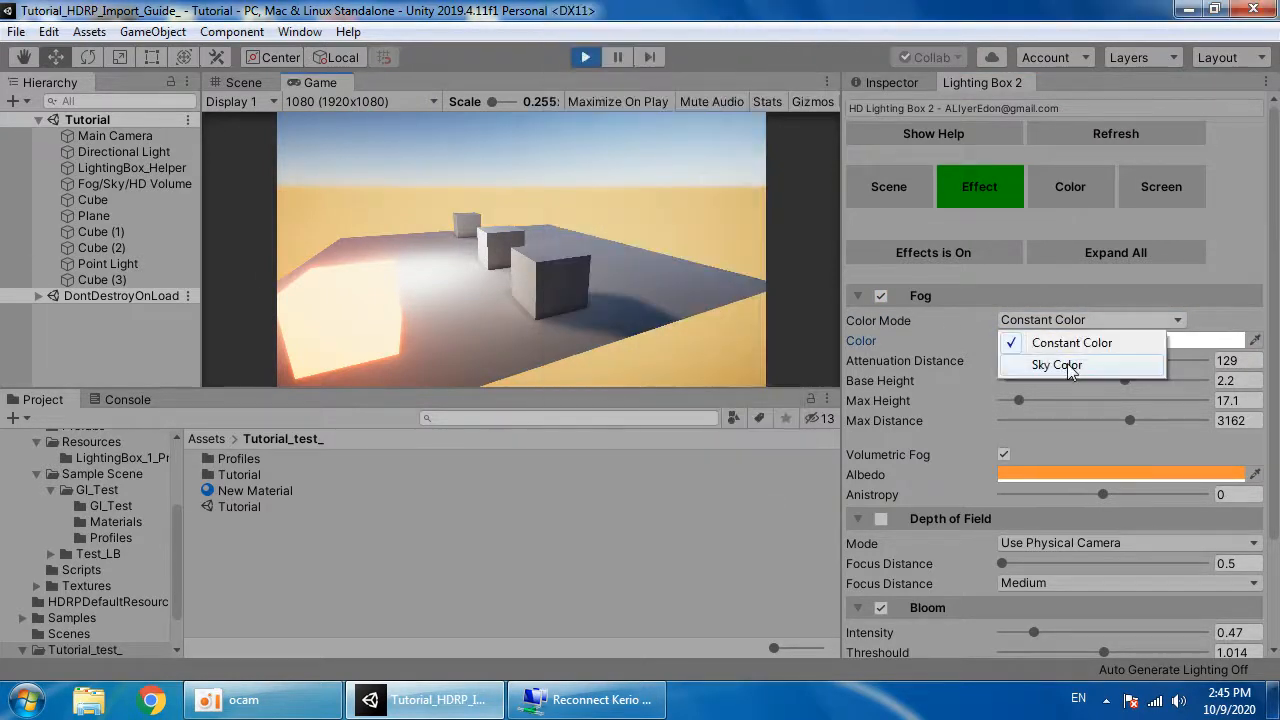
left_click(1064, 362)
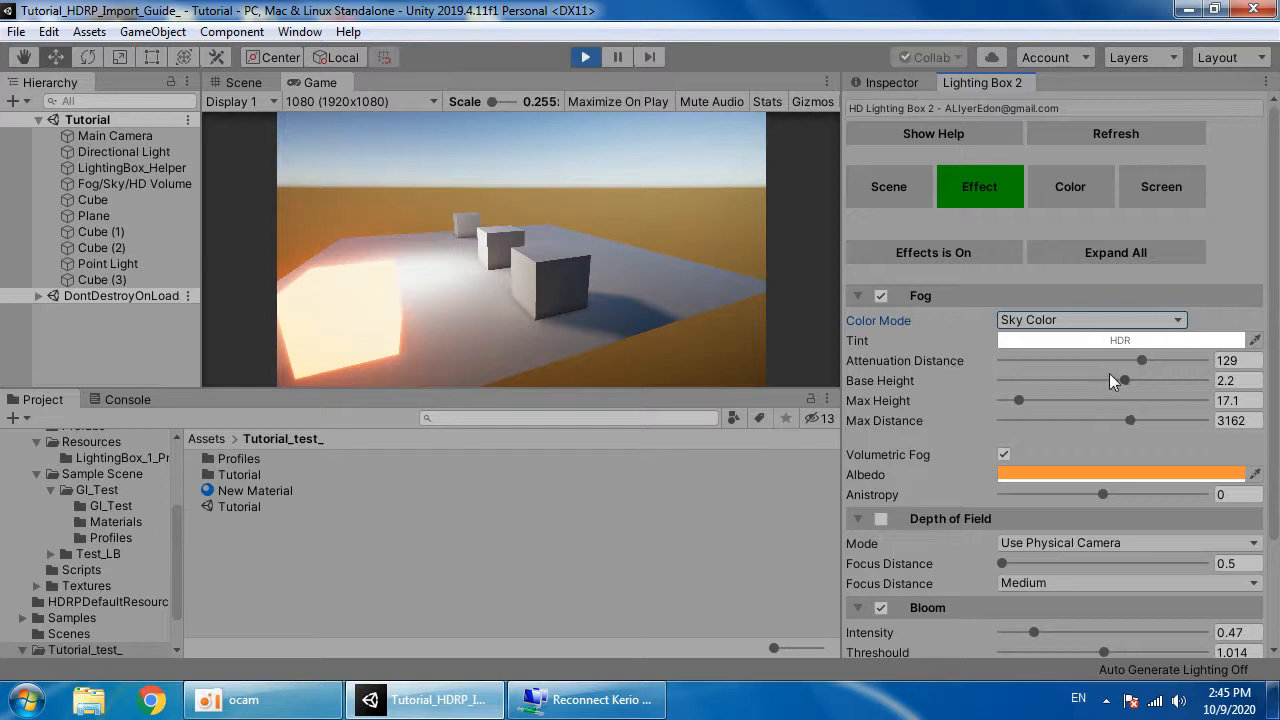
left_click_drag(1137, 362, 1071, 420)
left_click(1043, 420)
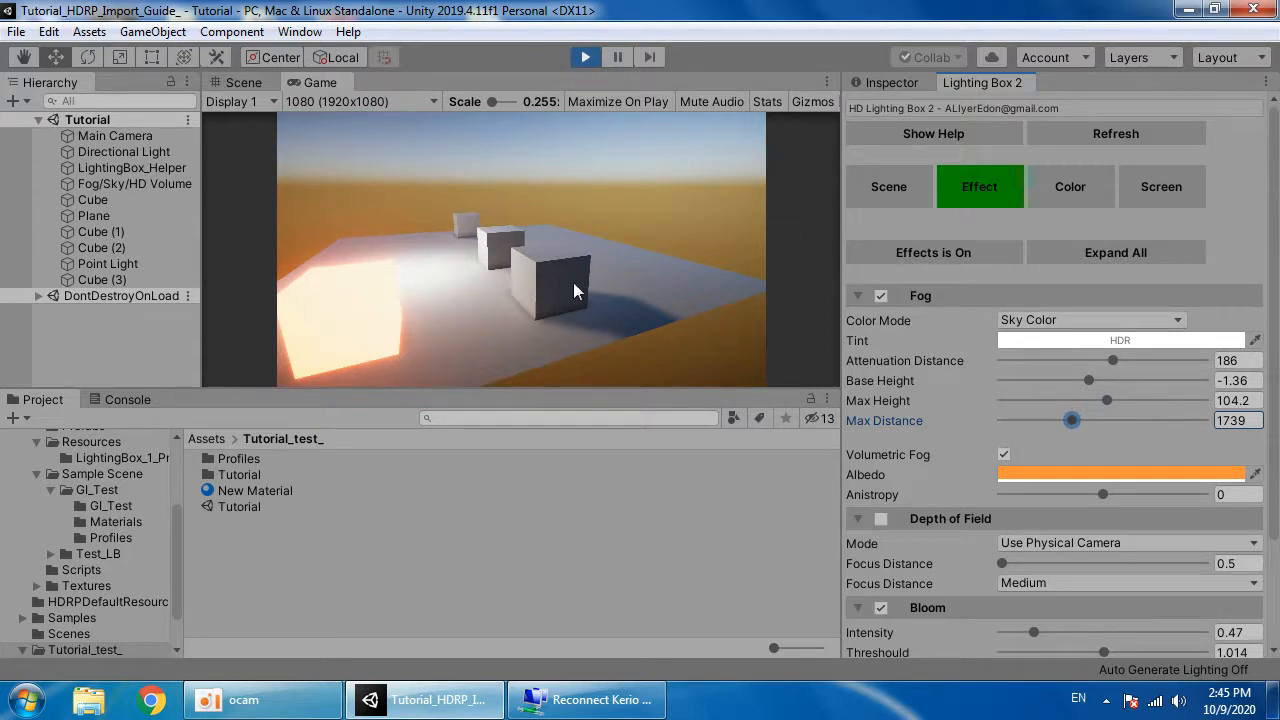
Step: Disable Volumetric Fog and set attenuation distance 259, base height -3.66, max height 61.4 and max distance 1591
left_click(1003, 455)
left_click_drag(1063, 380, 1203, 360)
left_click(1057, 360)
mouse_move(1072, 420)
left_mouse_down()
mouse_move(990, 412)
mouse_move(1066, 420)
left_mouse_up()
left_click_drag(1102, 360, 1074, 360)
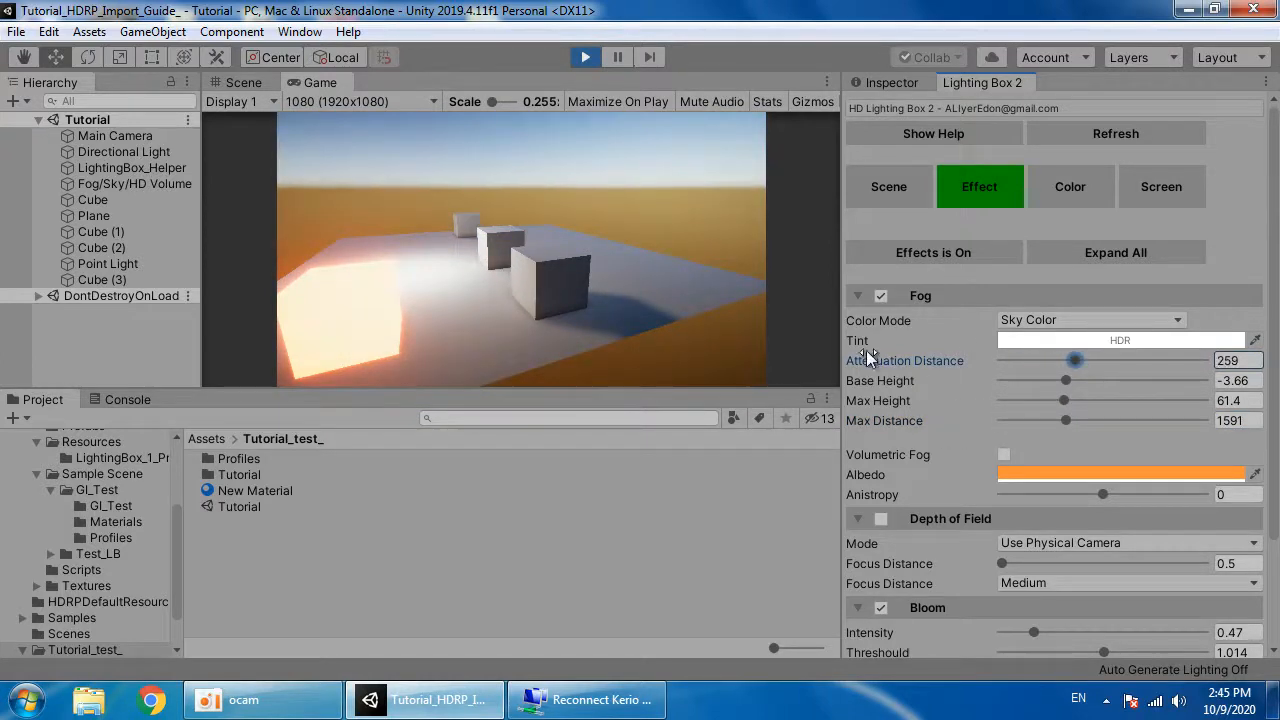
Step: Re-enable Volumetric Fog and select the Point Light in the Scene view
left_click(1004, 455)
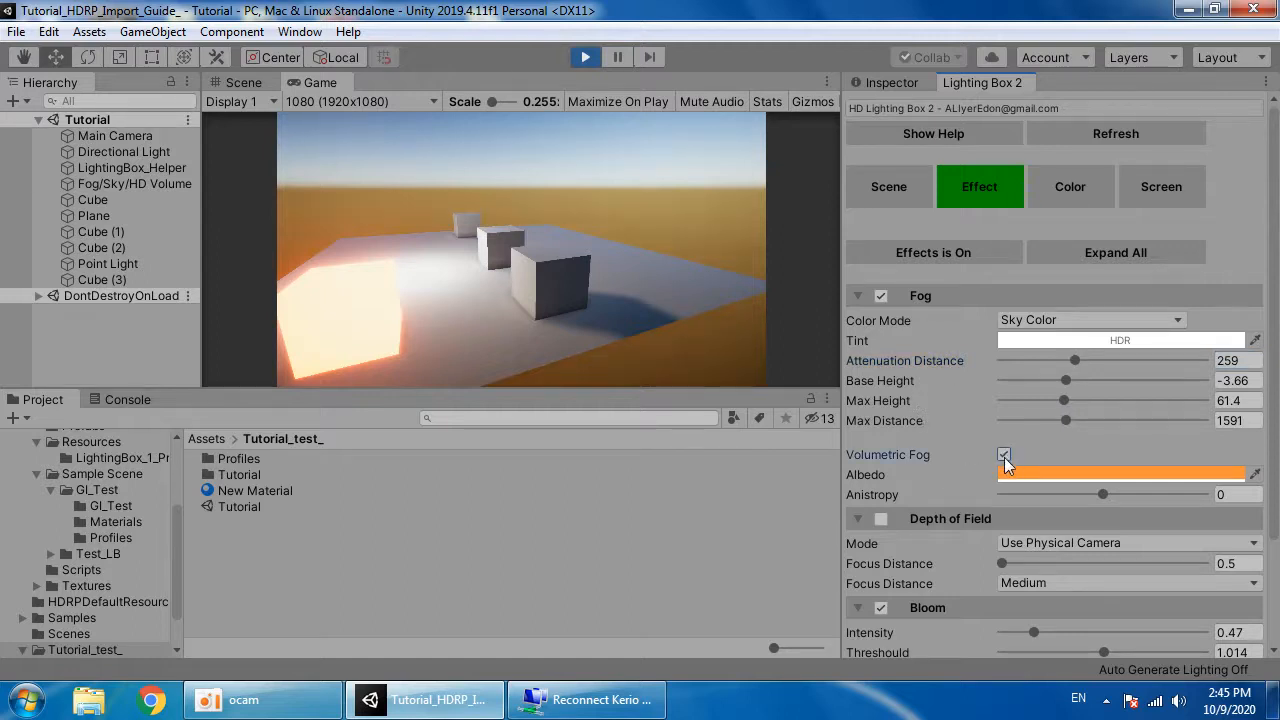
left_click(275, 84)
left_click(560, 290)
key("f")
left_click_drag(557, 290, 556, 284, "alt")
right_click_drag(556, 284, 350, 205)
left_click(344, 200)
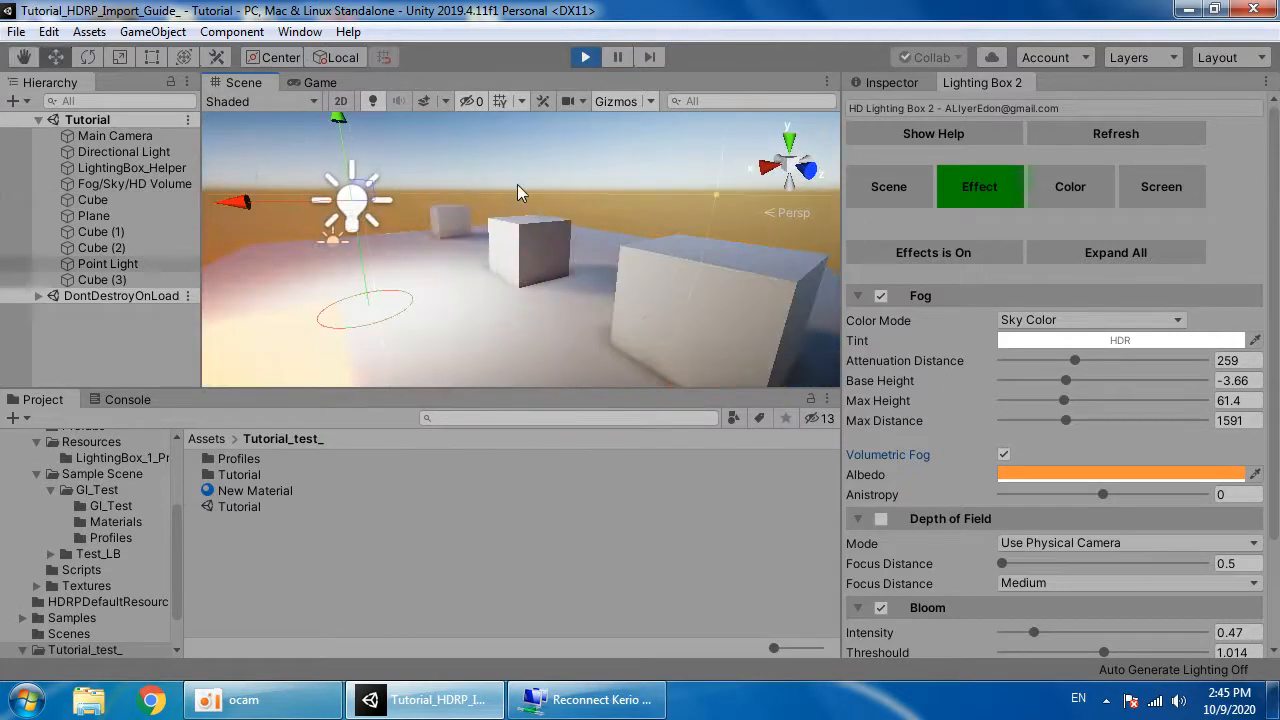
Step: Set the point light's mode to Realtime and its volumetrics multiplier to 8.71, and check it in the Game view
left_click(891, 83)
scroll(945, 429, "down", 1)
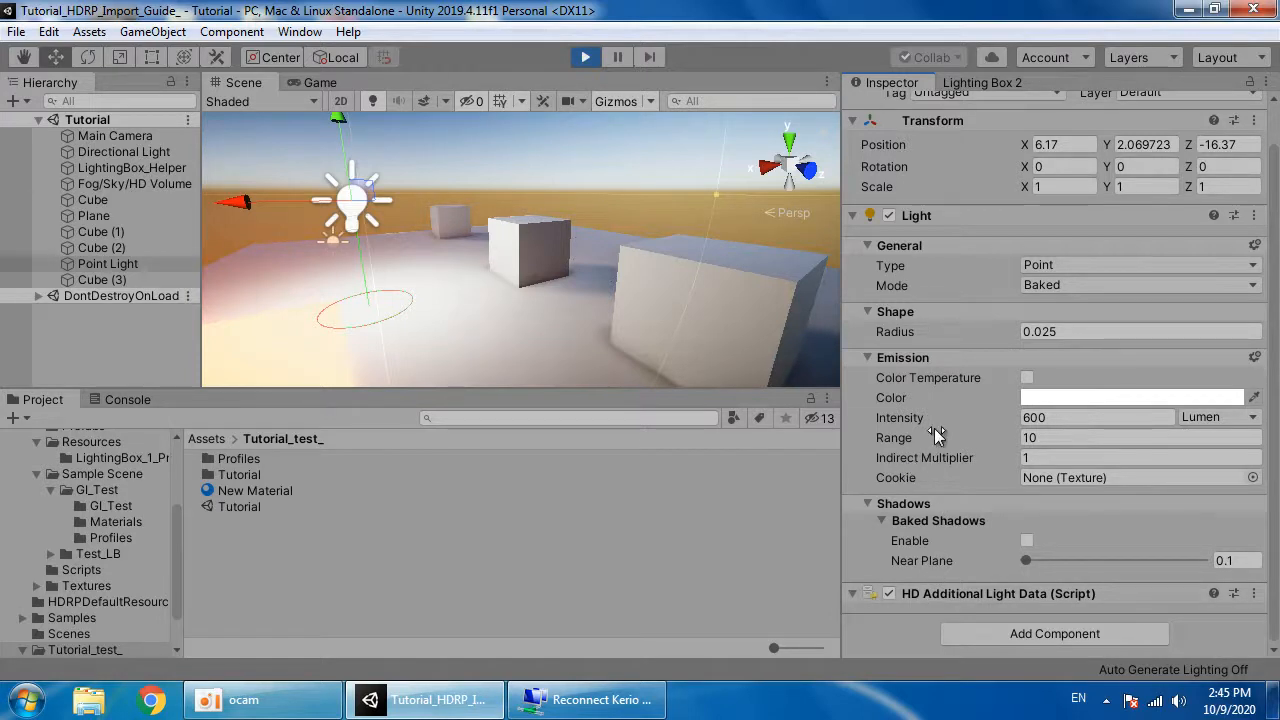
left_click(1078, 285)
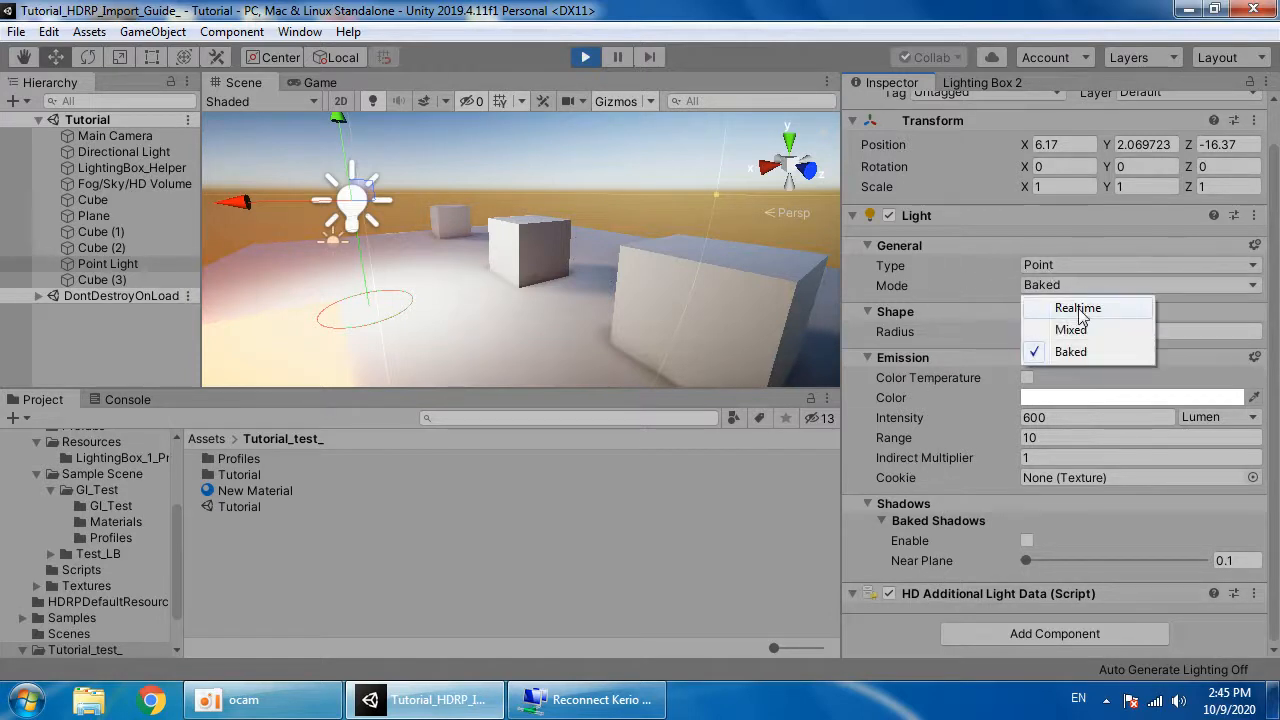
left_click(1070, 303)
scroll(970, 380, "down", 3)
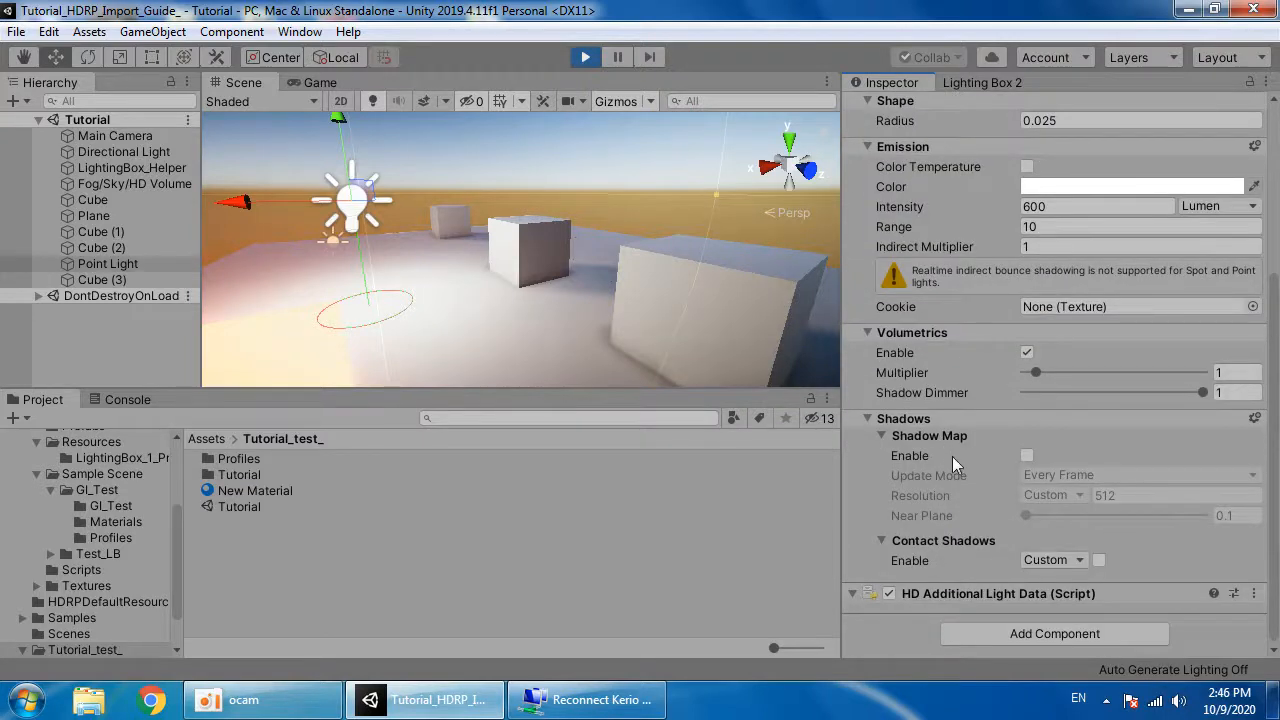
left_click_drag(1046, 374, 1121, 372)
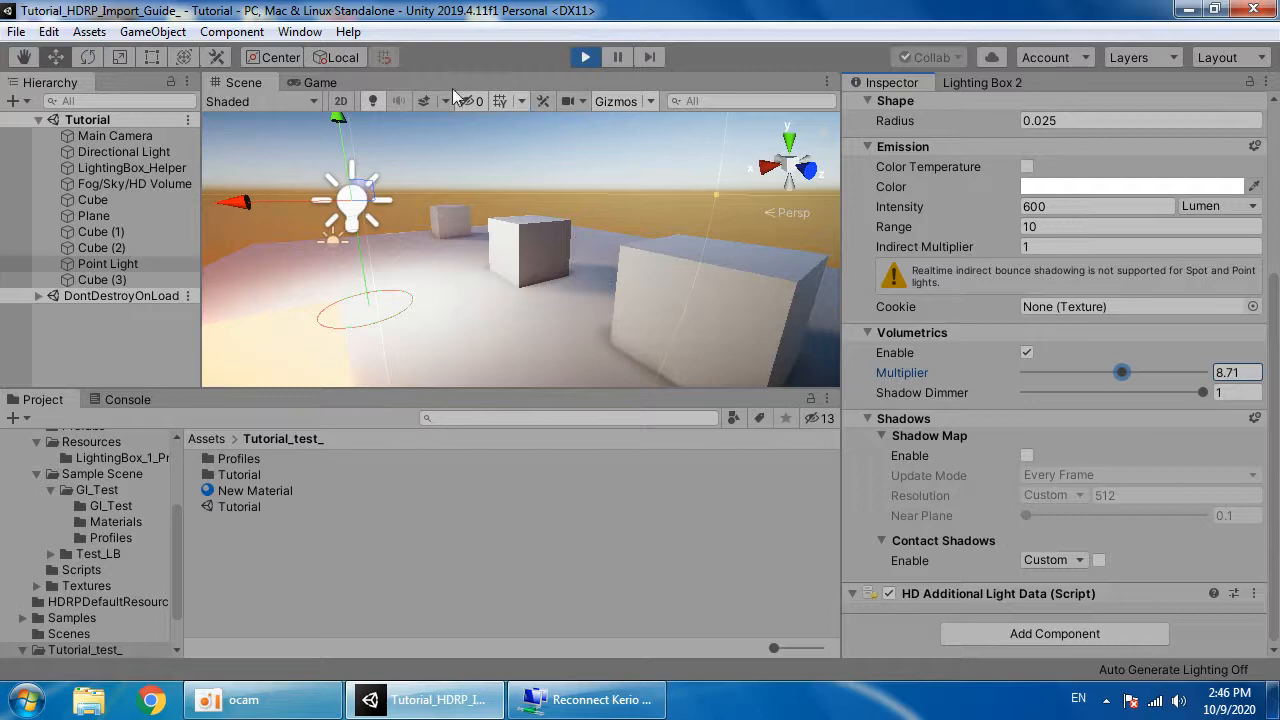
left_click(322, 82)
scroll(912, 242, "up", 5)
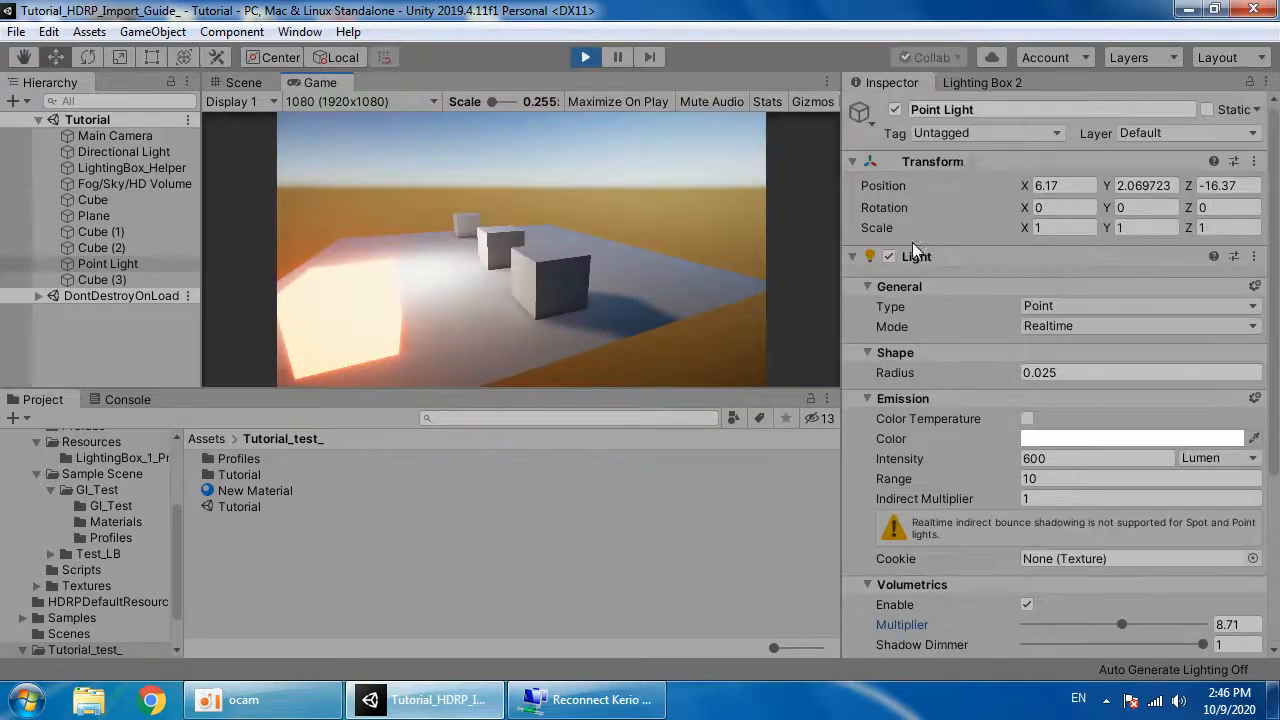
Step: Set the fog's attenuation distance to 10, base height to -4.16, max height to 50.5 and max distance to 2777
left_click(982, 82)
mouse_move(1070, 361)
left_mouse_down()
mouse_move(998, 352)
mouse_move(1200, 357)
mouse_move(1060, 380)
left_mouse_up()
left_click_drag(1064, 400, 1113, 420)
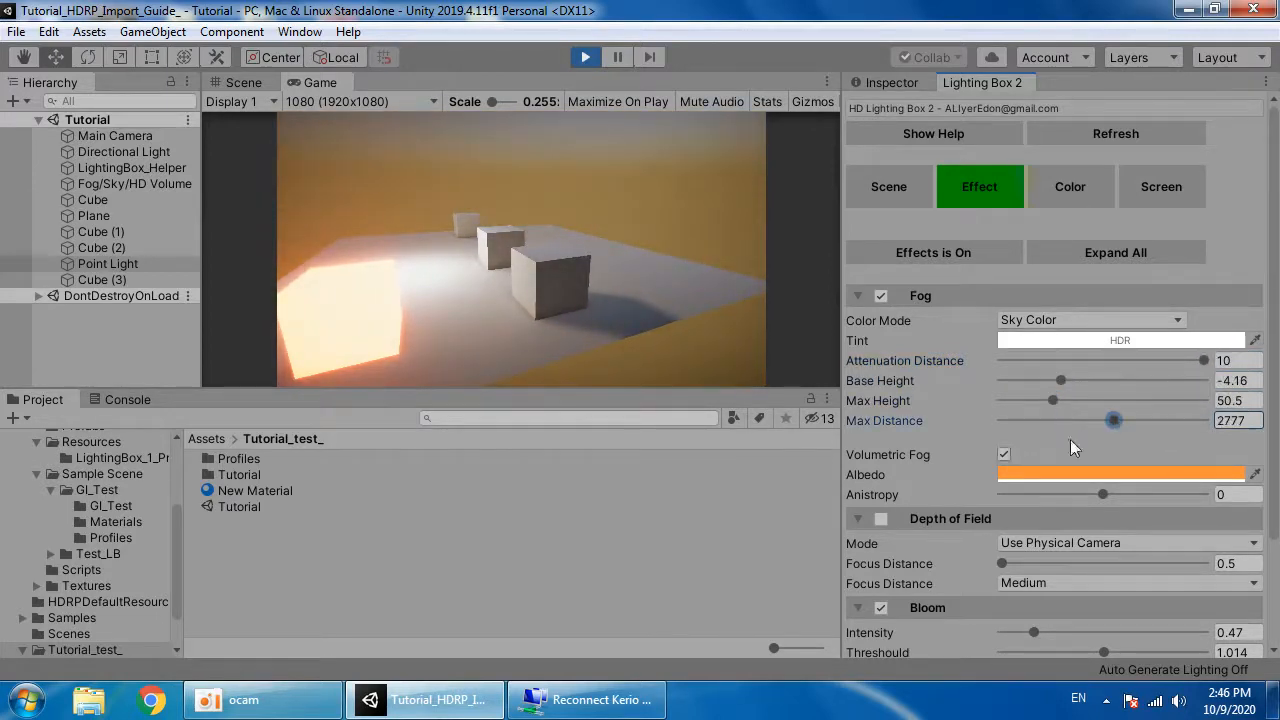
Step: Disable Fog and collapse the Fog and Depth of Field settings
left_click(878, 296)
left_click(934, 294)
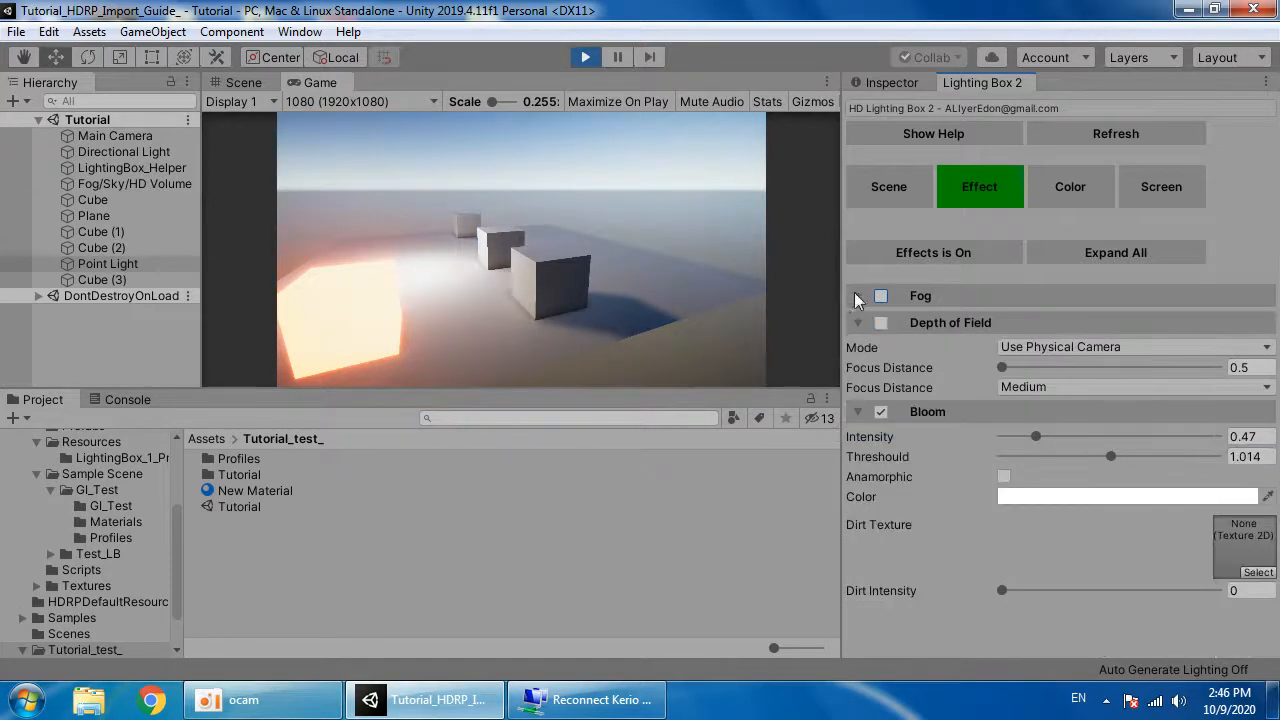
left_click(957, 325)
Step: Set the Color Grading exposure to 0.78, contrast to 0.614, saturation to -0.067 and gamma to 0.356
left_click(1090, 189)
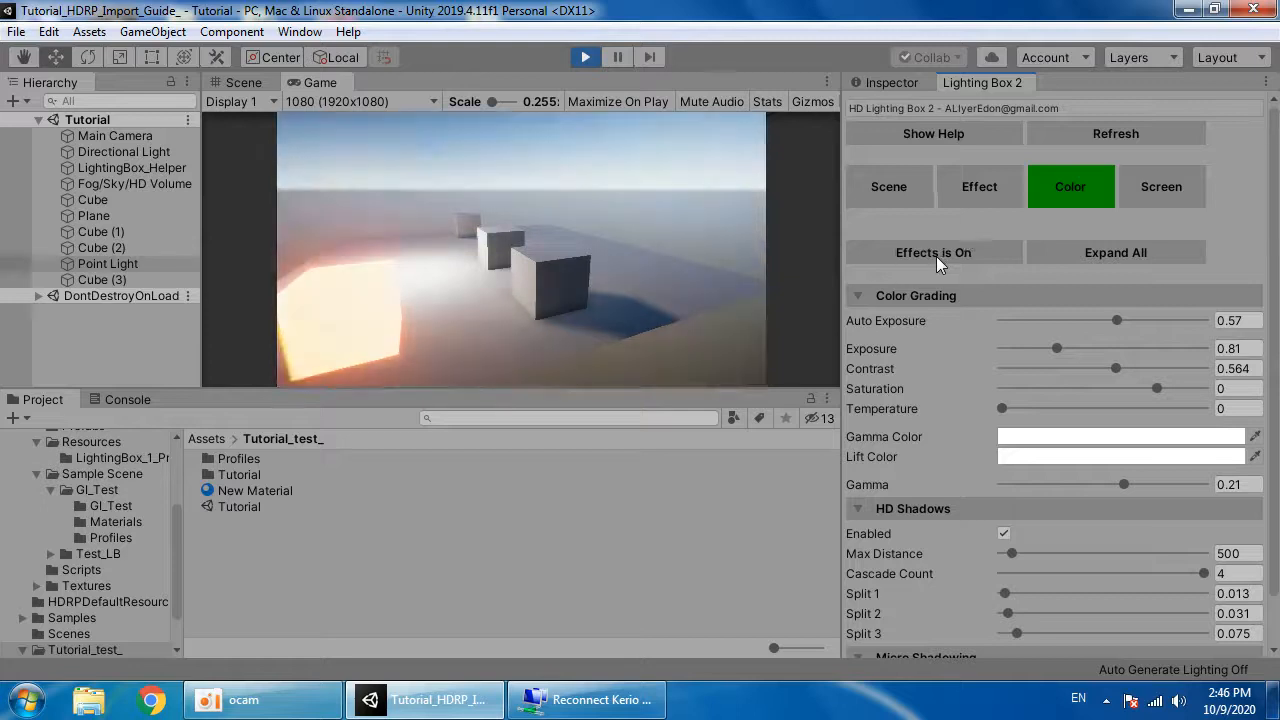
left_click_drag(1057, 350, 1147, 384)
left_click(1108, 370)
scroll(1147, 384, "down", 1)
mouse_move(1145, 430)
left_mouse_down()
mouse_move(1171, 428)
mouse_move(1119, 428)
mouse_move(1139, 429)
left_mouse_up()
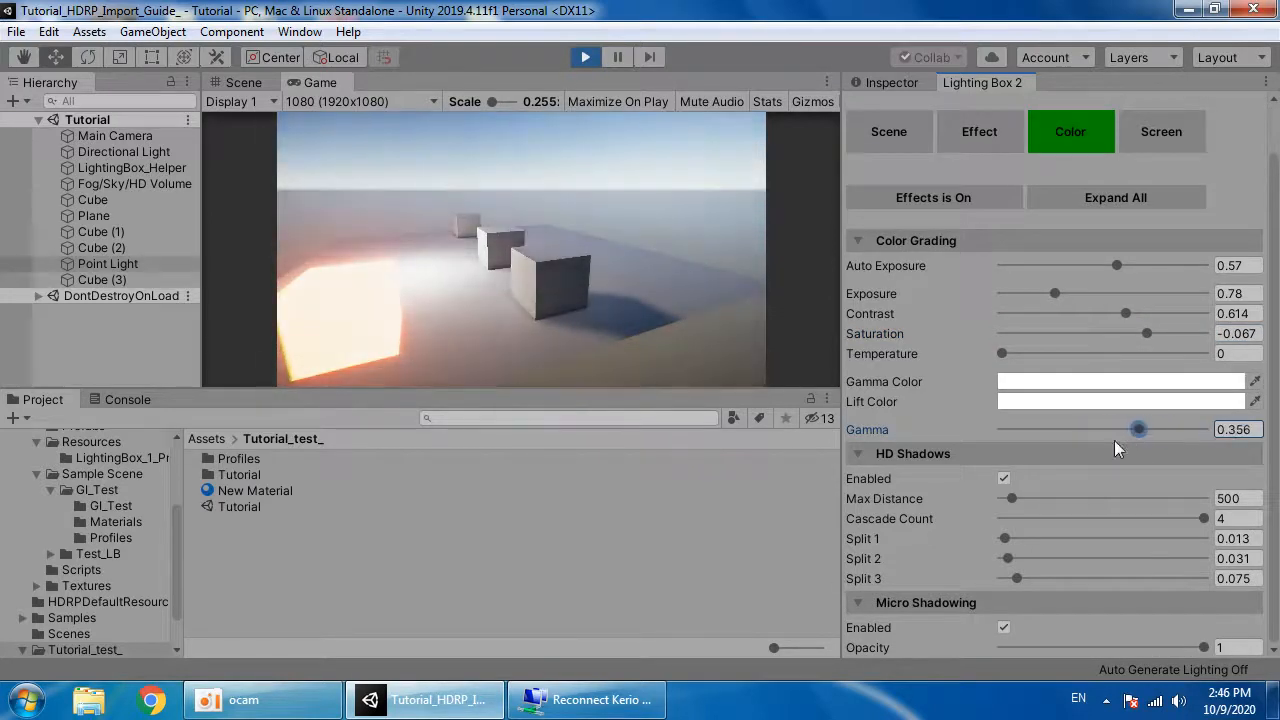
Step: Set the lights type in the Scene lighting settings to Realtime
left_click(1005, 478)
scroll(938, 270, "up", 1)
left_click(890, 188)
scroll(1092, 305, "down", 10)
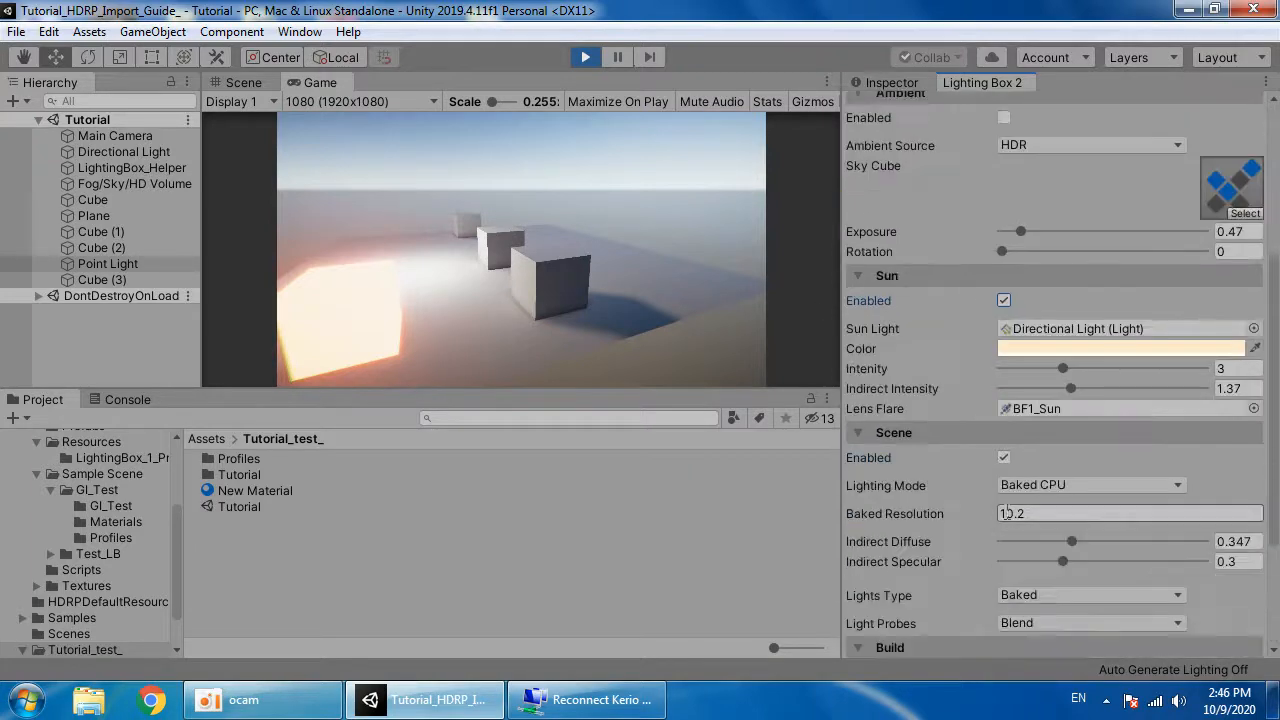
left_click(1092, 300)
left_click(1091, 307)
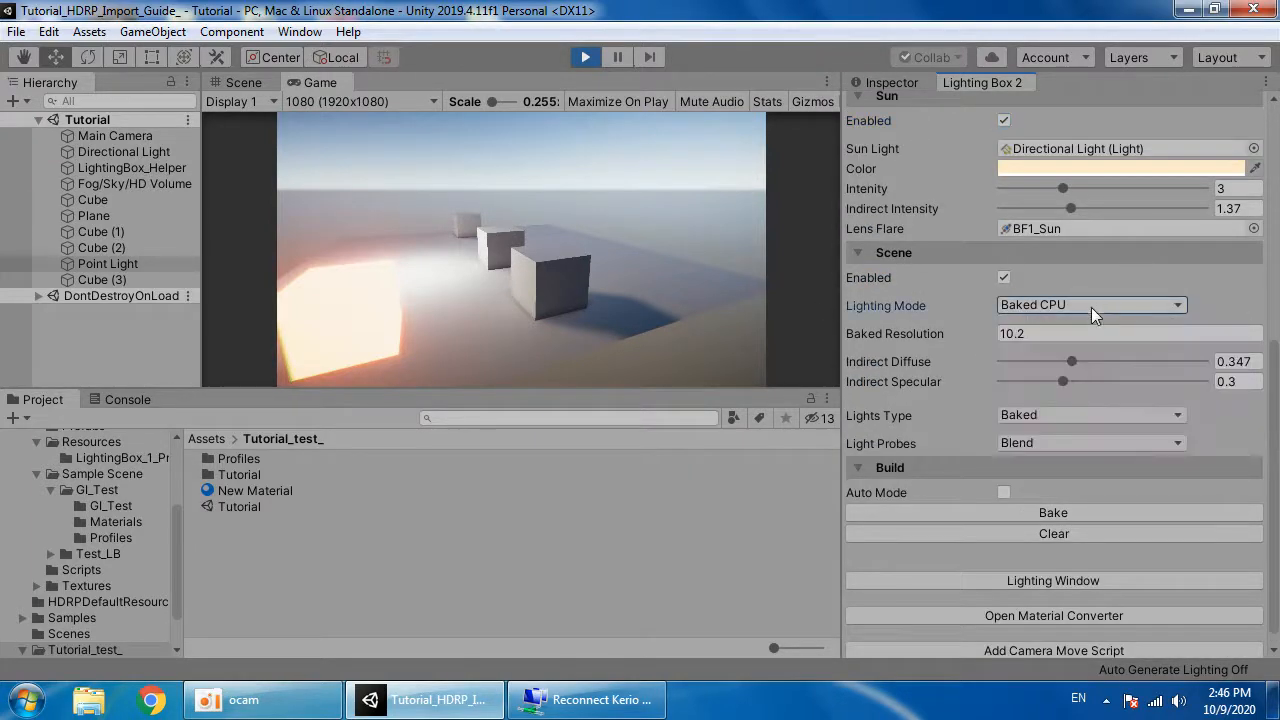
left_click(1051, 418)
left_click(1060, 460)
Step: Set the scene's lighting mode to Fully Realtime and clear the baked lighting
left_click(1058, 308)
left_click(1065, 328)
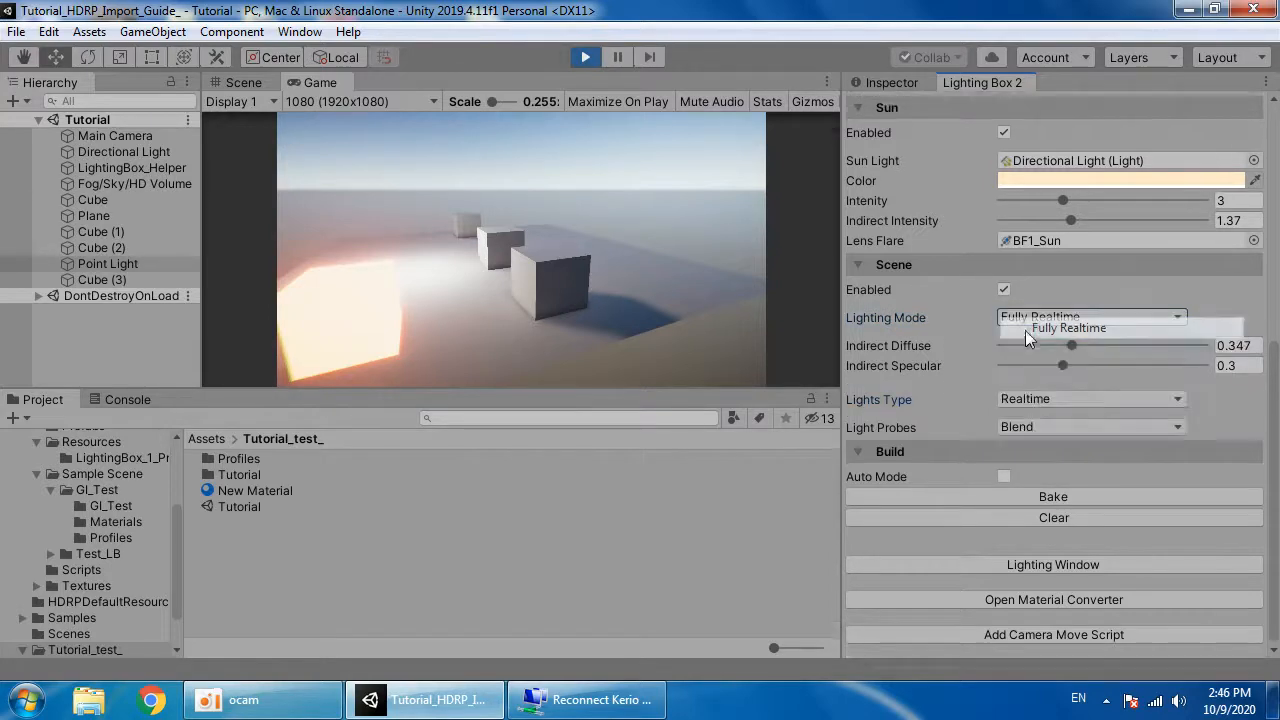
left_click(1045, 517)
scroll(1020, 300, "up", 5)
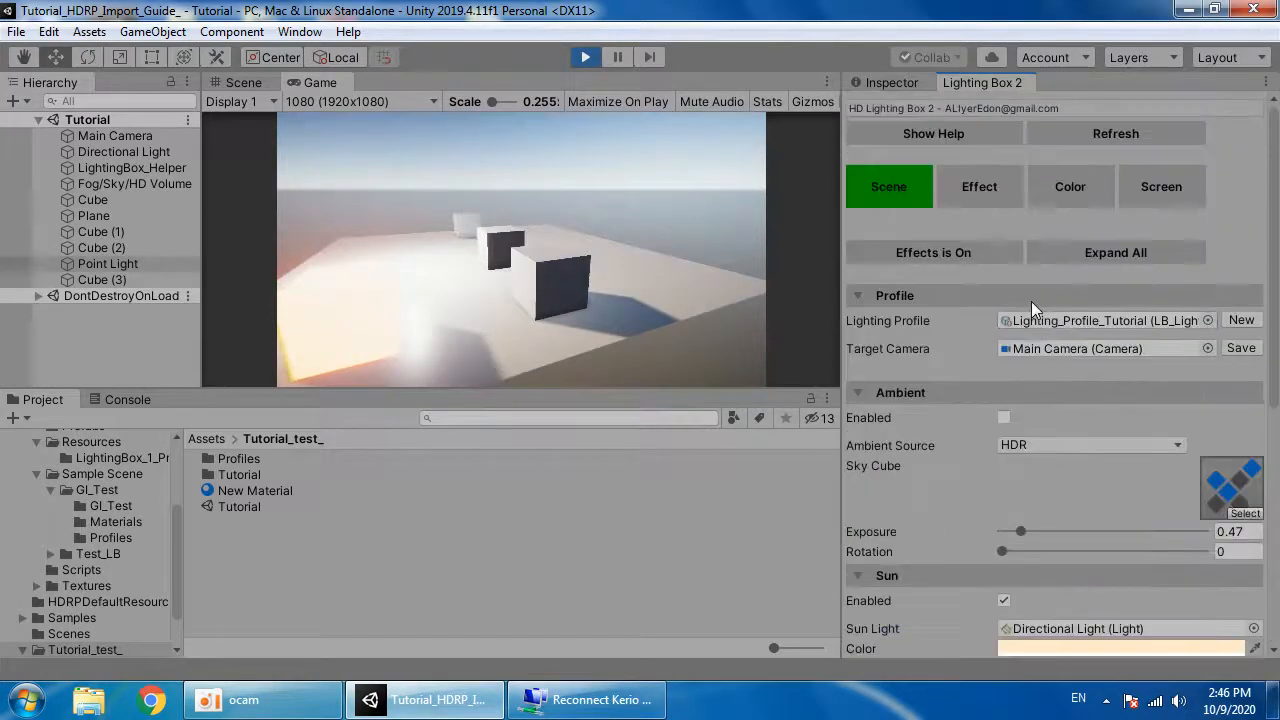
Step: Enable Fog with an attenuation distance of 294 and compare the Game view with Volumetric Fog off and on
left_click(972, 192)
left_click(881, 296)
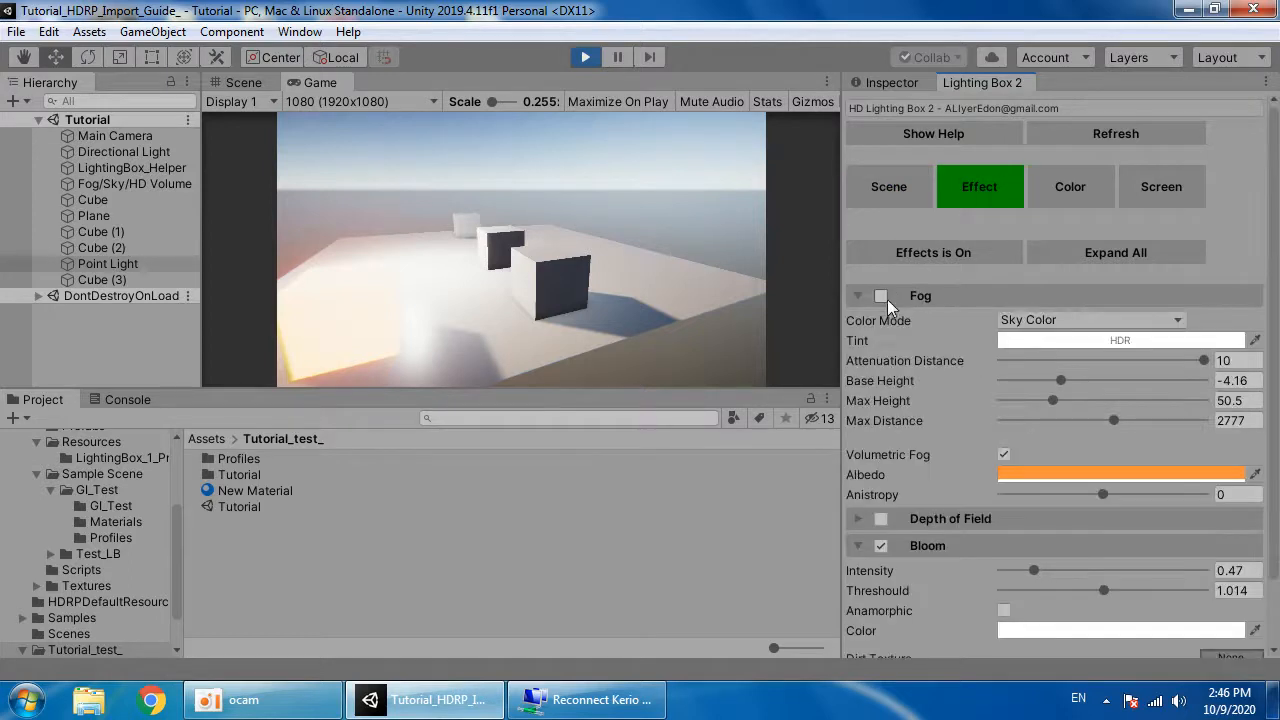
mouse_move(1071, 360)
left_mouse_down()
mouse_move(1041, 360)
mouse_move(1057, 360)
left_mouse_up()
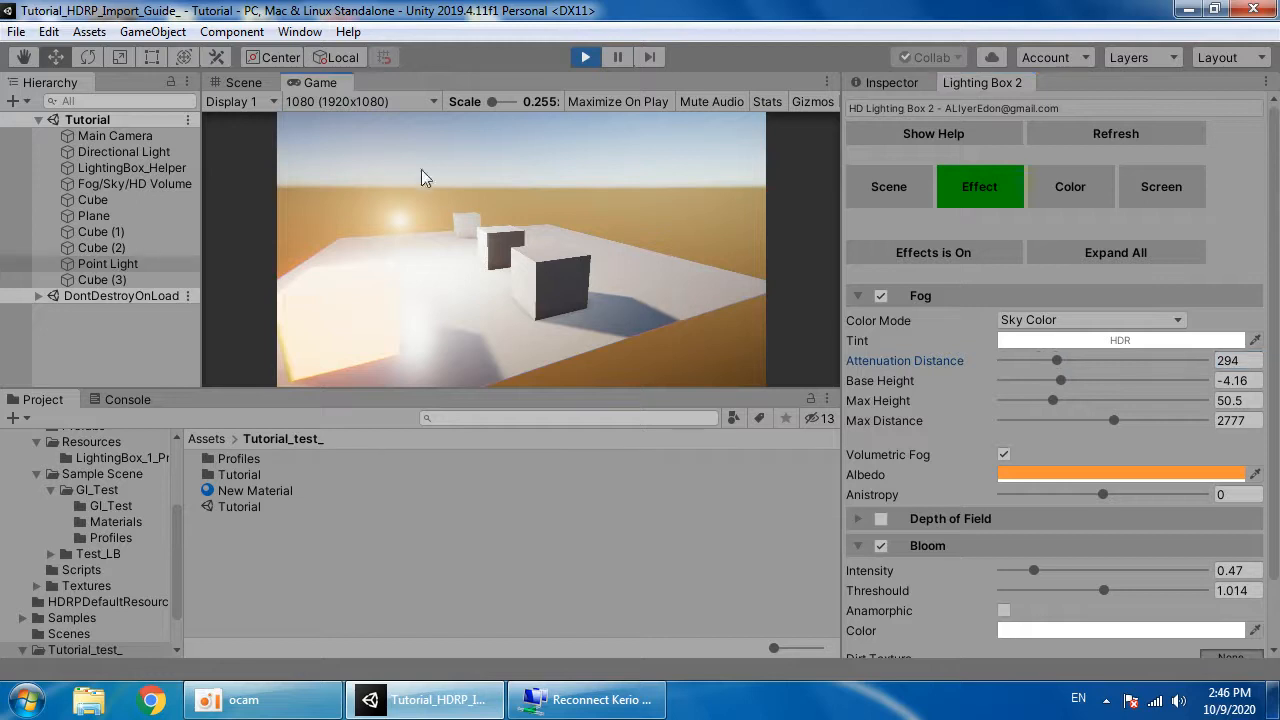
right_click_drag(420, 227, 540, 270)
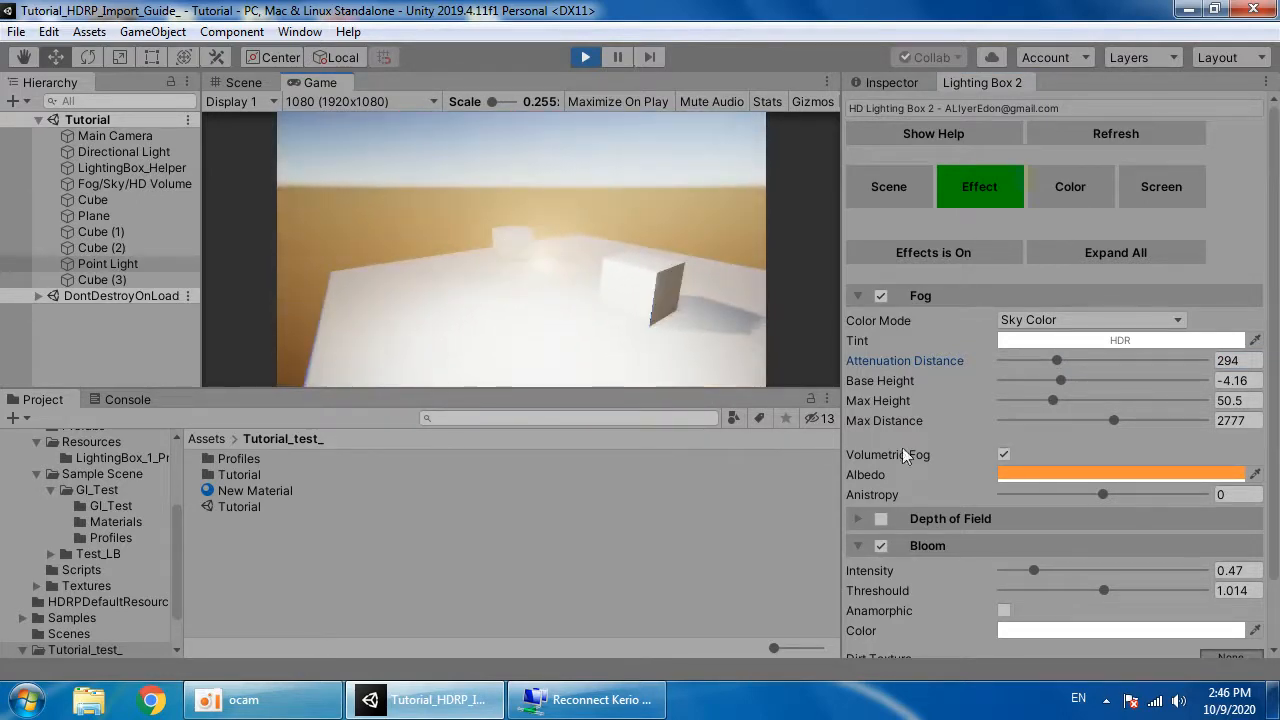
left_click(1004, 455)
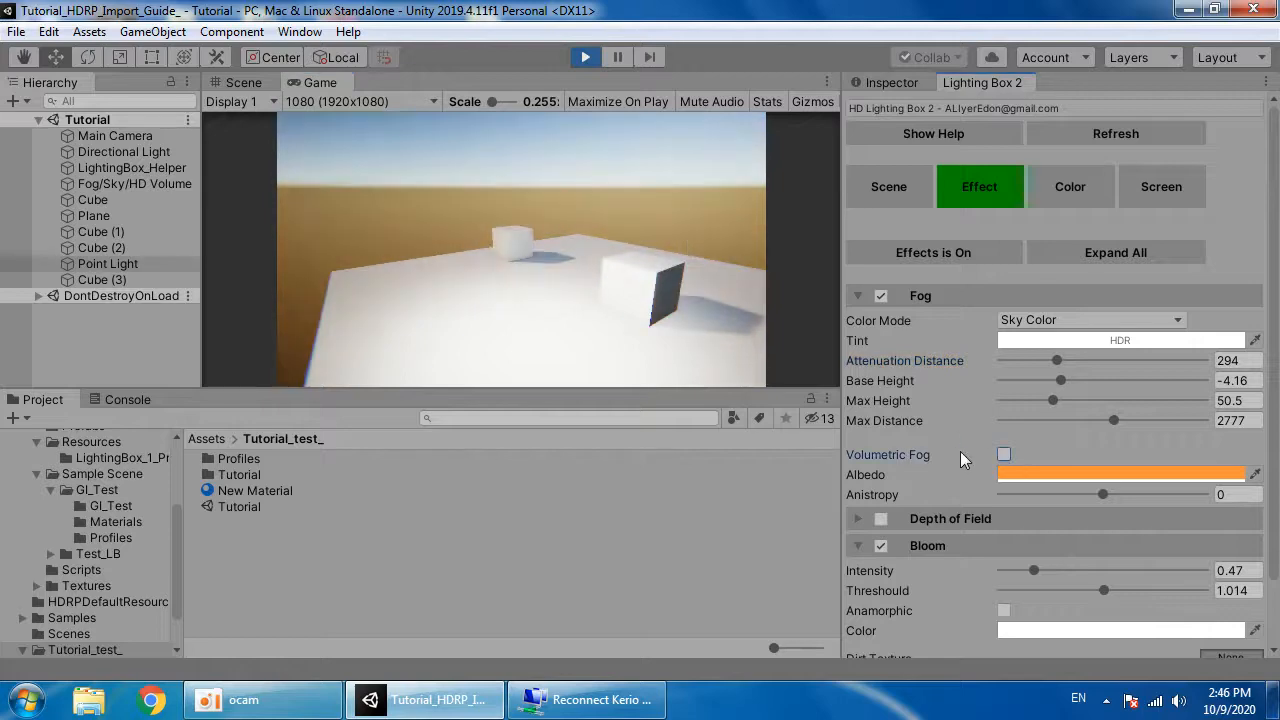
left_click(1004, 455)
Step: Add a spot light to the scene near the plane
left_click(245, 83)
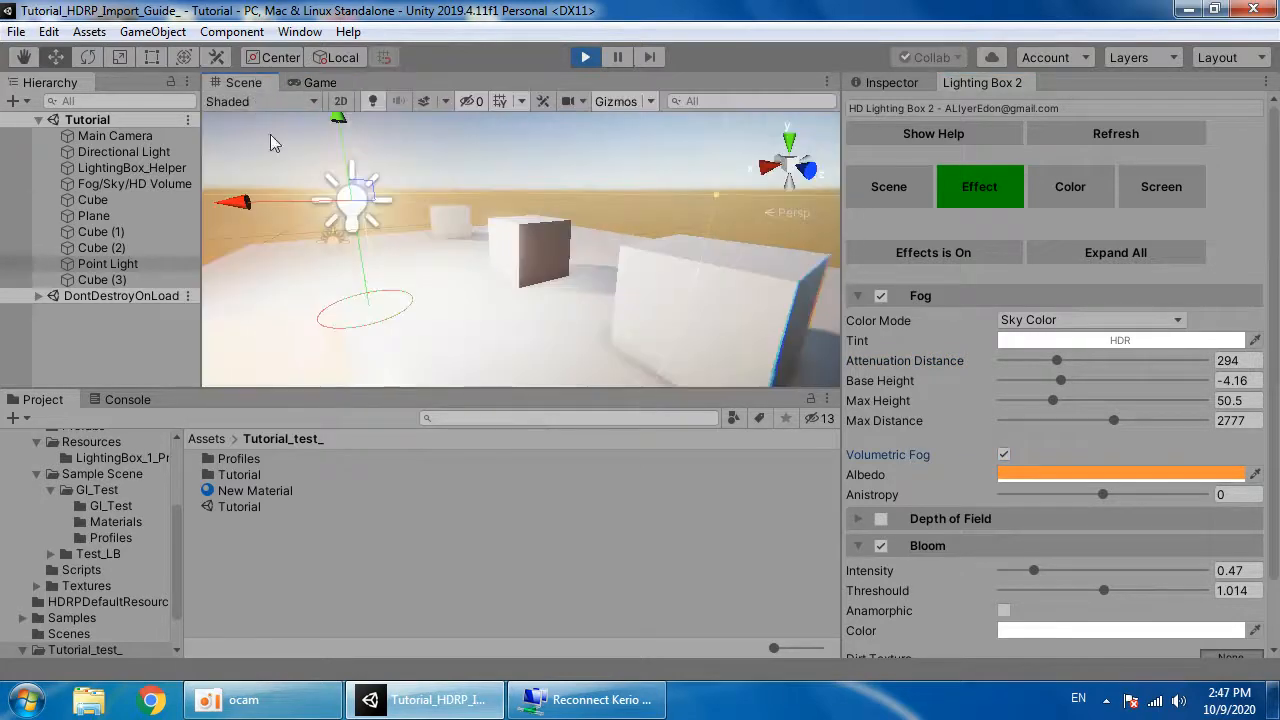
key("f")
left_click(152, 32)
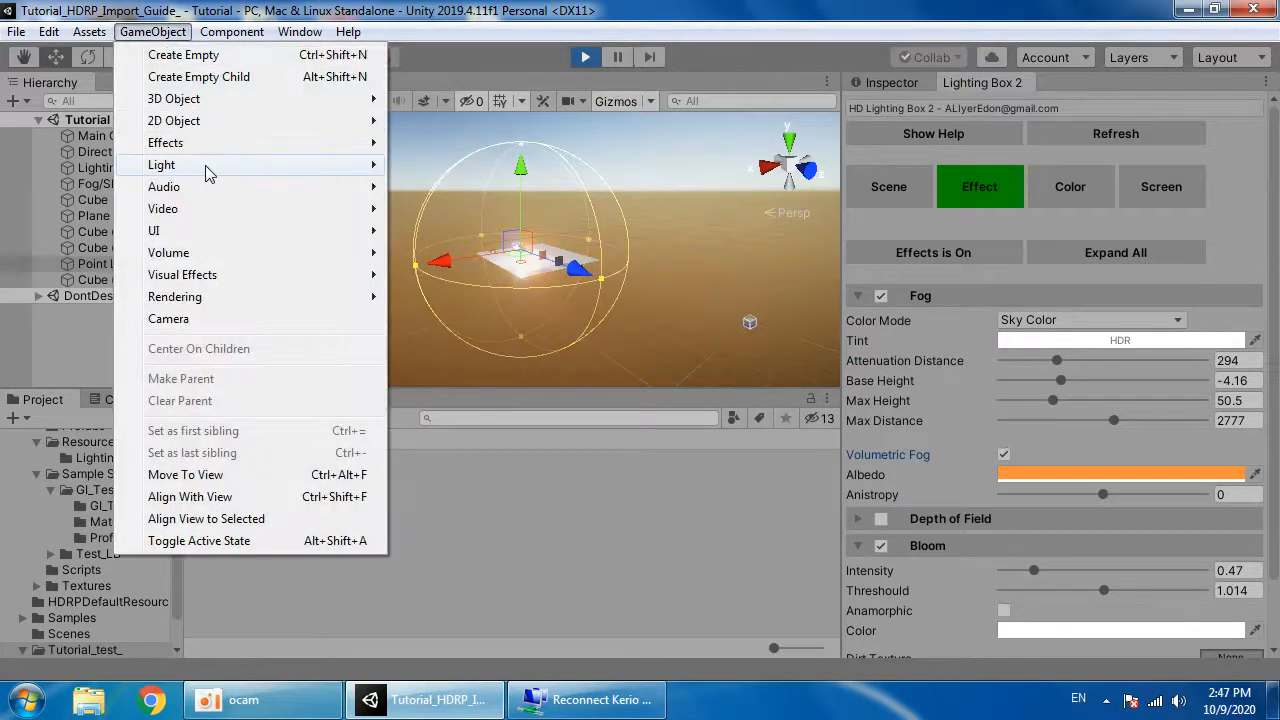
mouse_move(206, 166)
left_click(471, 209)
scroll(578, 318, "up", 5)
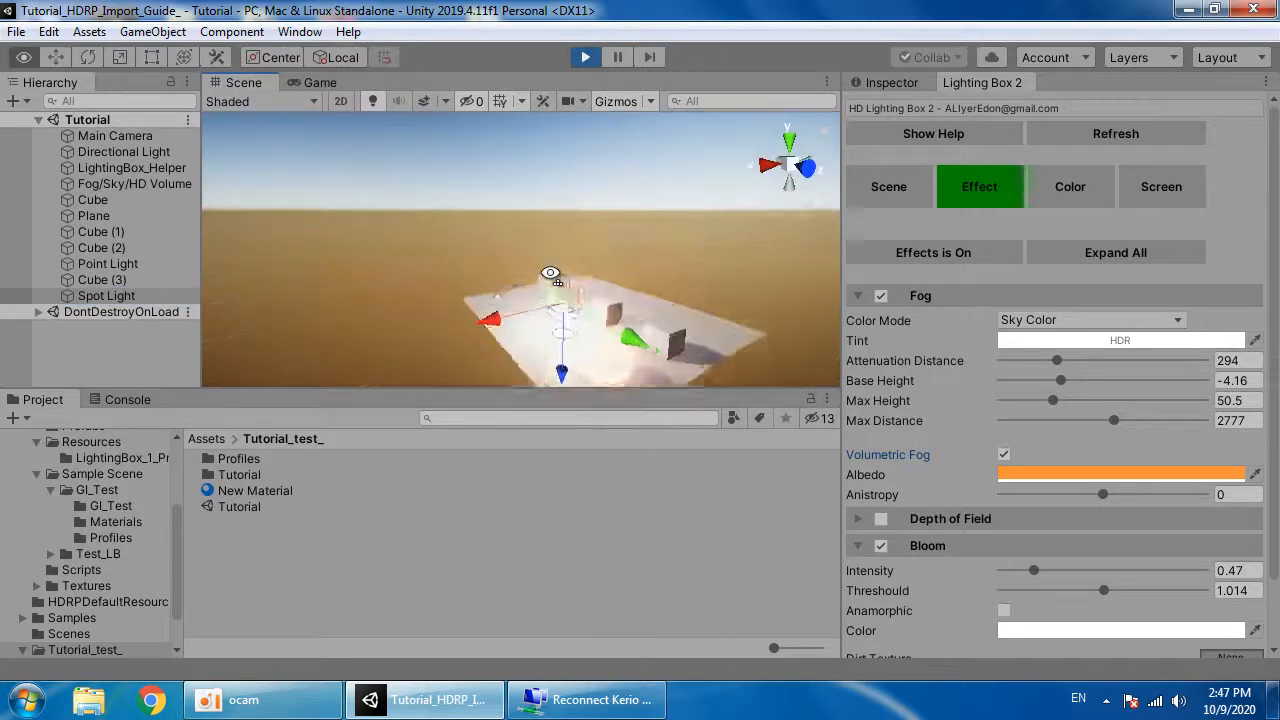
Step: Rotate the spot light so that it aims across the plane toward the cubes
key("e")
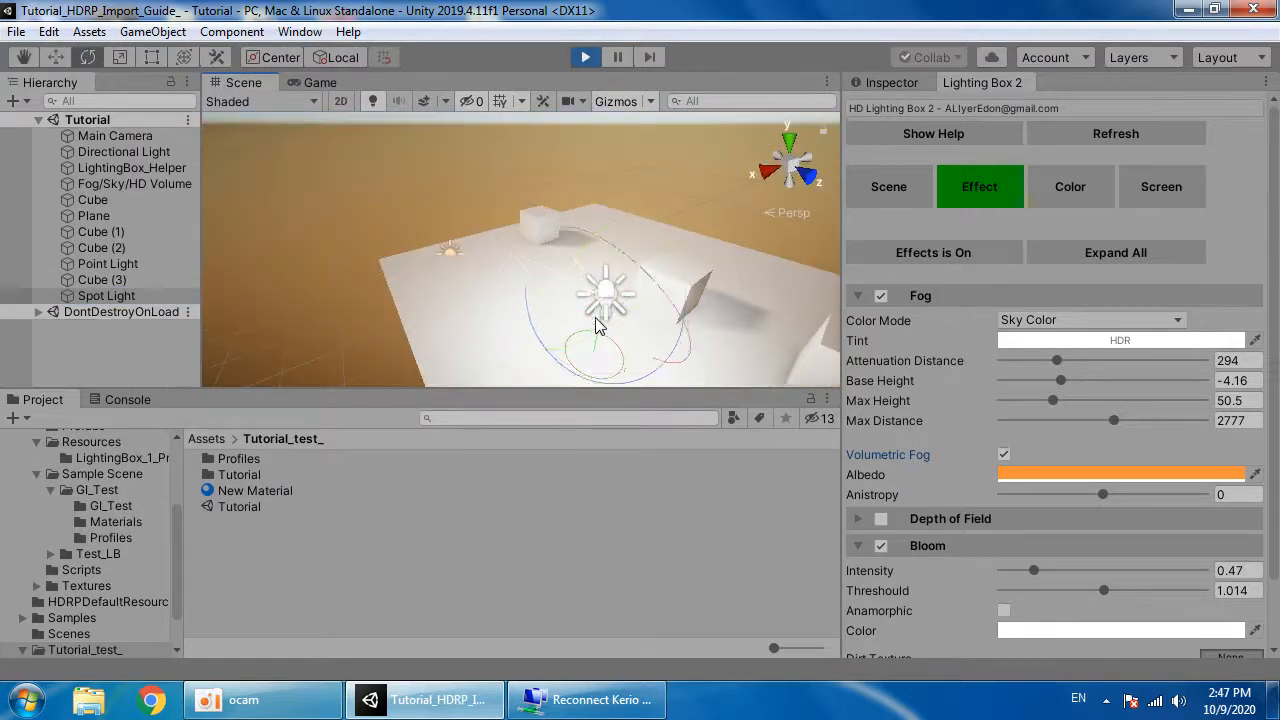
left_click_drag(585, 345, 587, 234)
key("w")
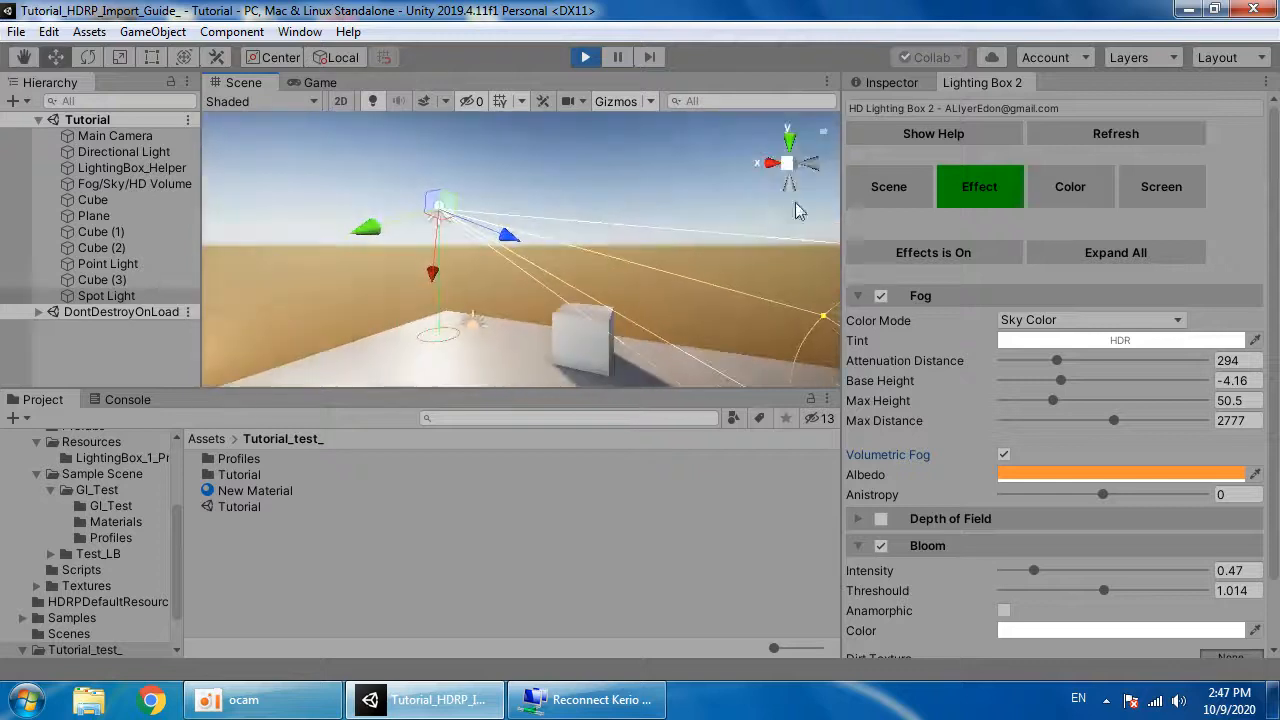
Step: Set the spot light's volumetrics multiplier to 8.62 and check the result in the Game view
left_click(889, 83)
scroll(1040, 360, "down", 8)
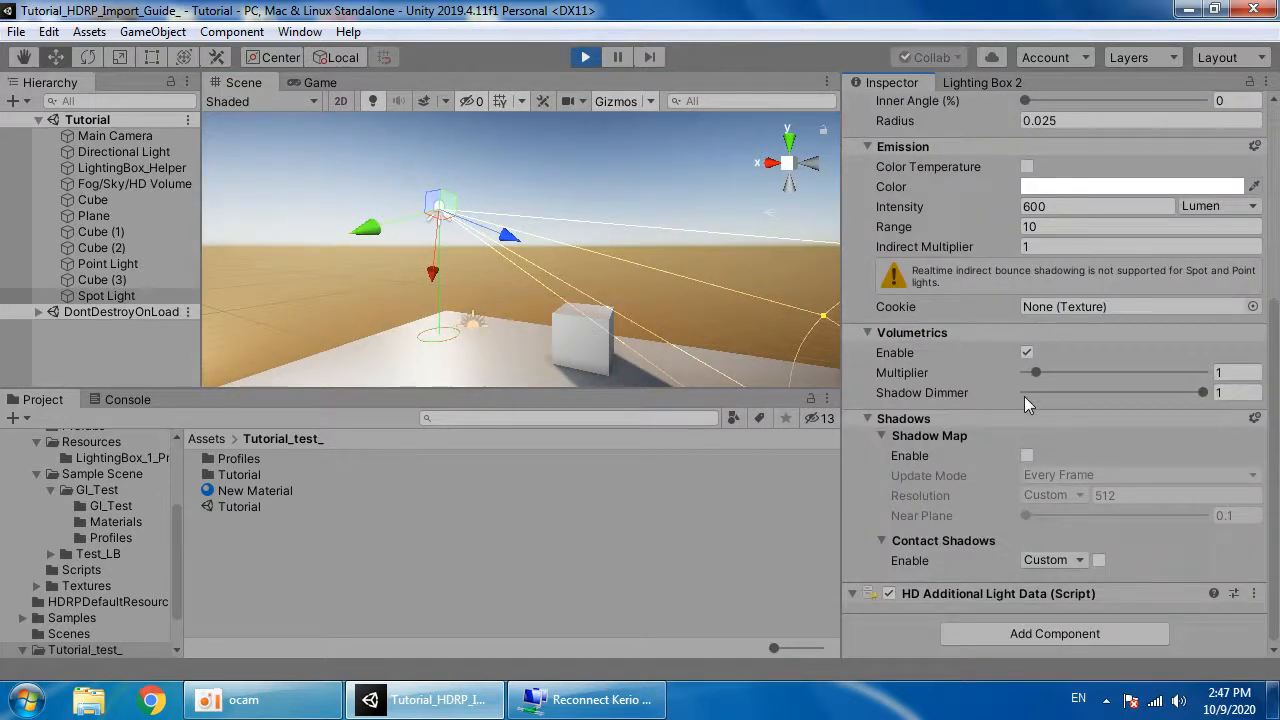
left_click_drag(1036, 372, 1120, 372)
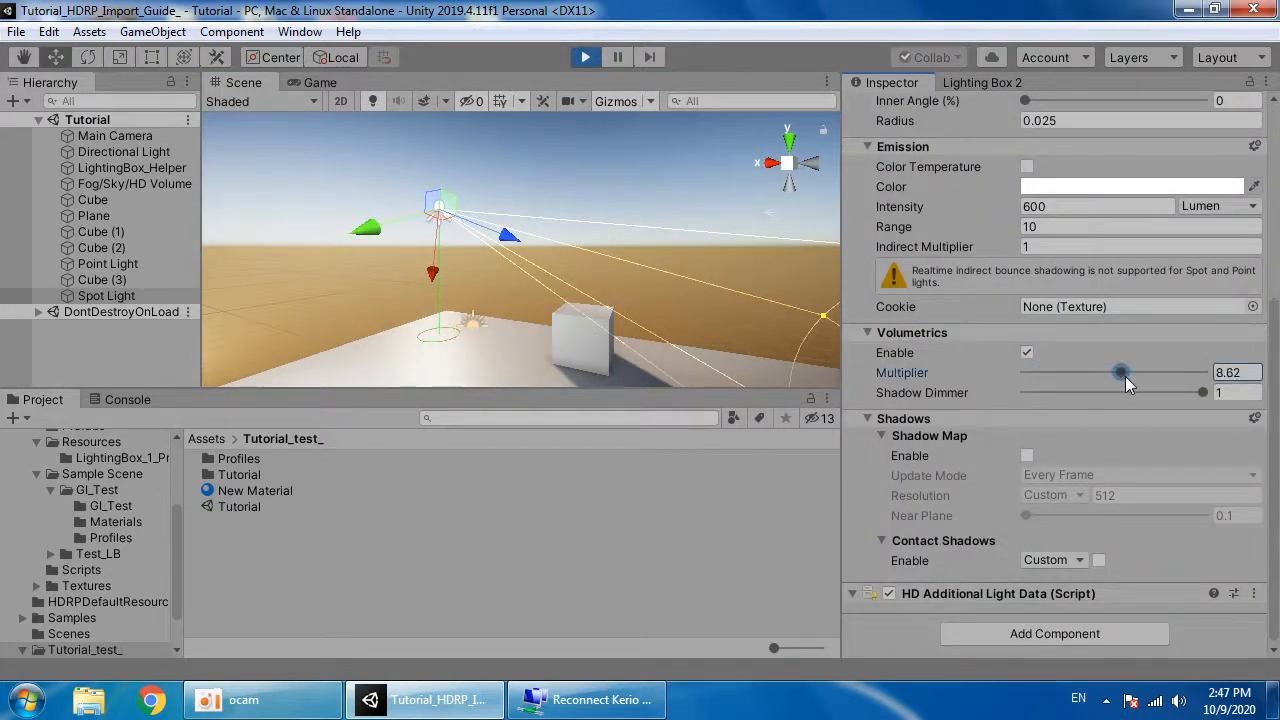
scroll(1110, 390, "up", 8)
left_click(1068, 498)
left_click_drag(686, 155, 722, 130)
left_click_drag(750, 126, 767, 154)
left_click(349, 150)
right_click_drag(349, 150, 488, 291)
middle_click_drag(349, 180, 440, 231)
left_click(306, 82)
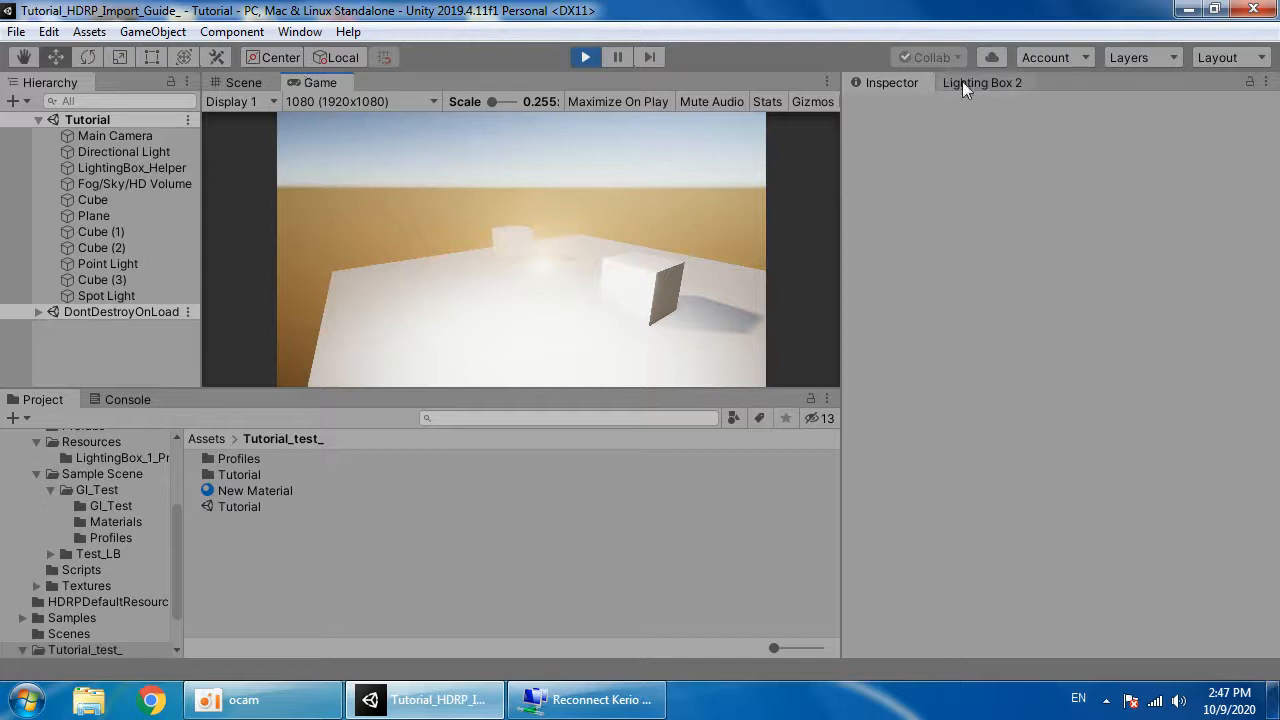
Step: Compare the Game view with Volumetric Fog and Fog off and on, and set the fog's attenuation distance to 292
left_click(958, 82)
scroll(990, 358, "down", 3)
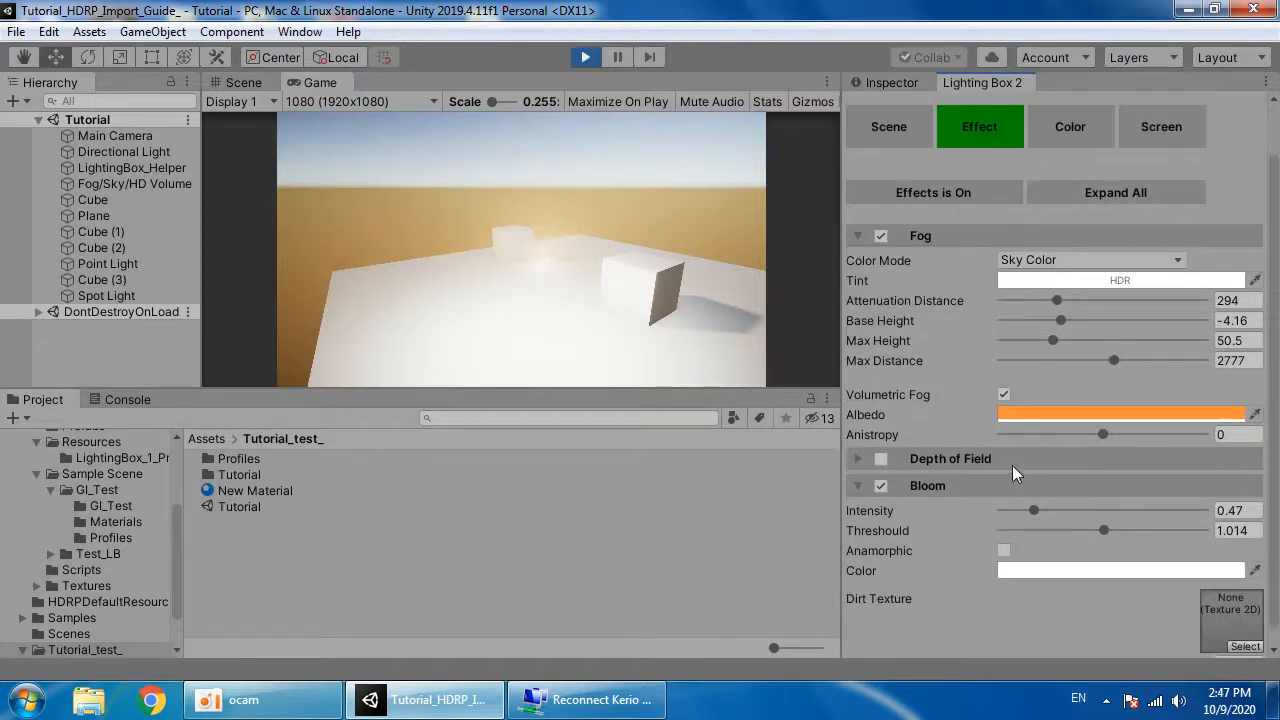
left_click(1003, 394)
left_click(1003, 394)
left_click(450, 240)
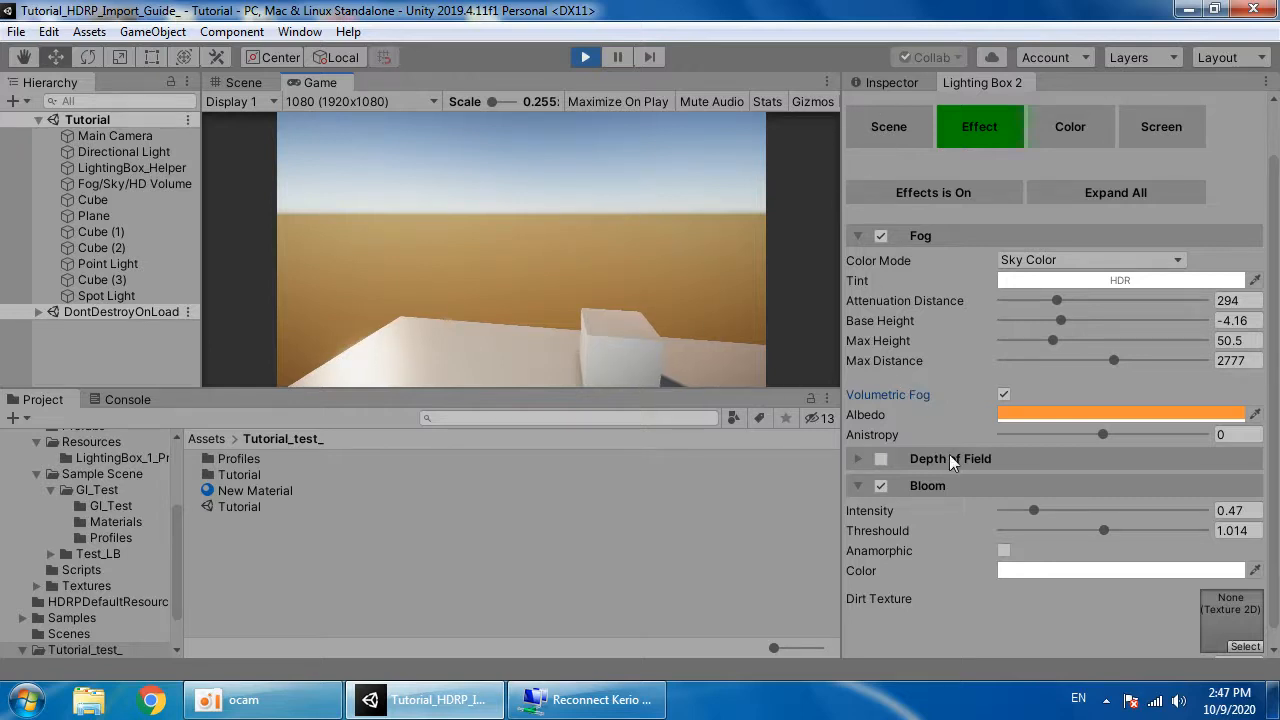
left_click(880, 236)
left_click(880, 236)
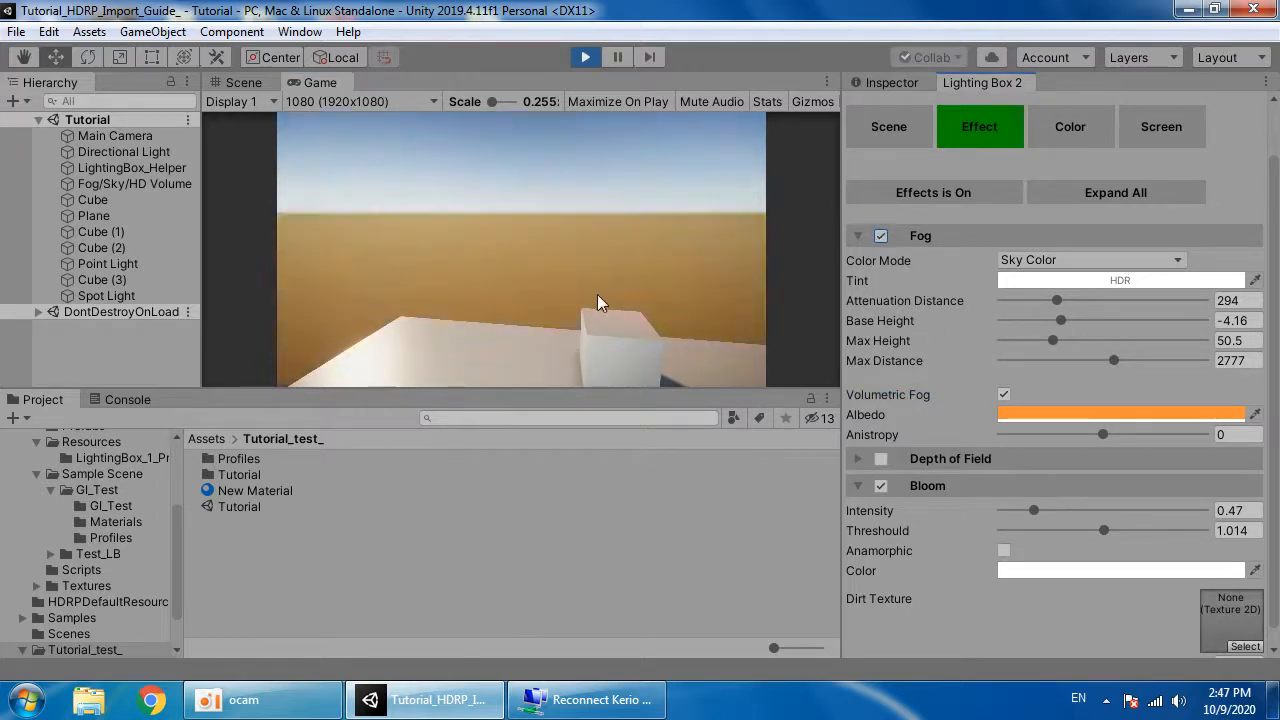
left_click_drag(1062, 300, 1060, 307)
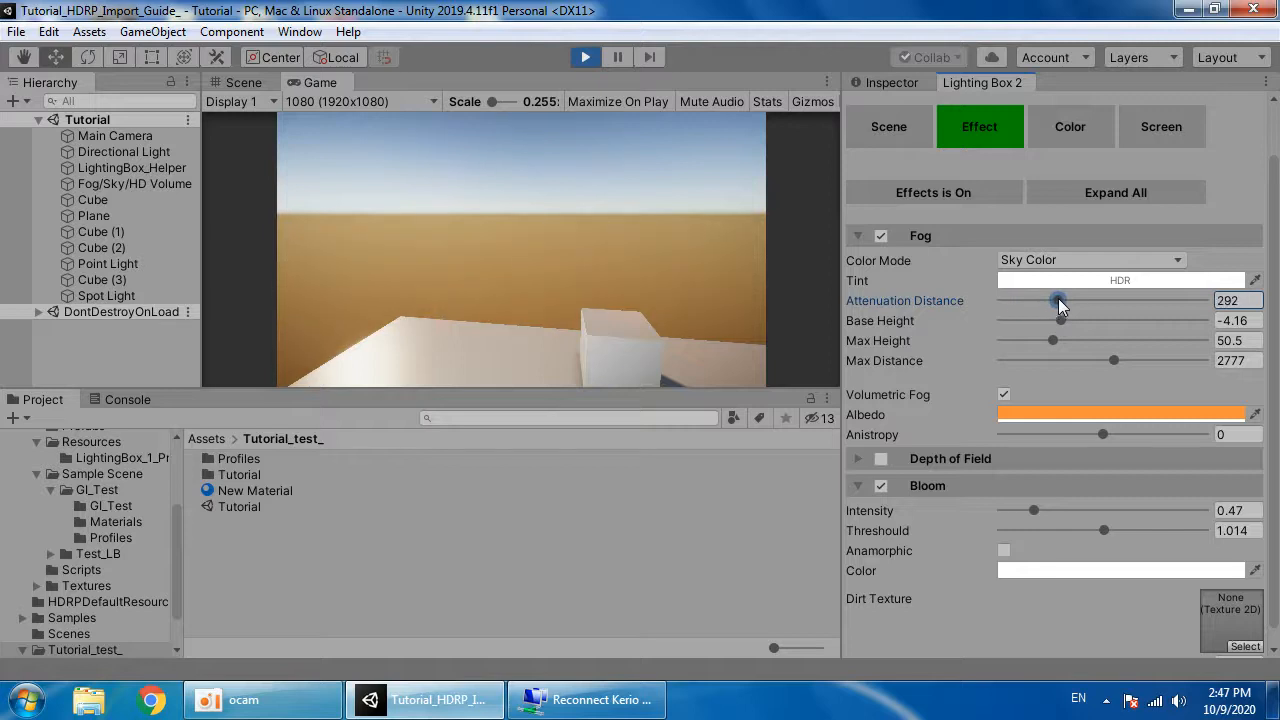
Step: Set the screen anti-aliasing to FXAA and check the setting on the Main Camera
left_click(1061, 135)
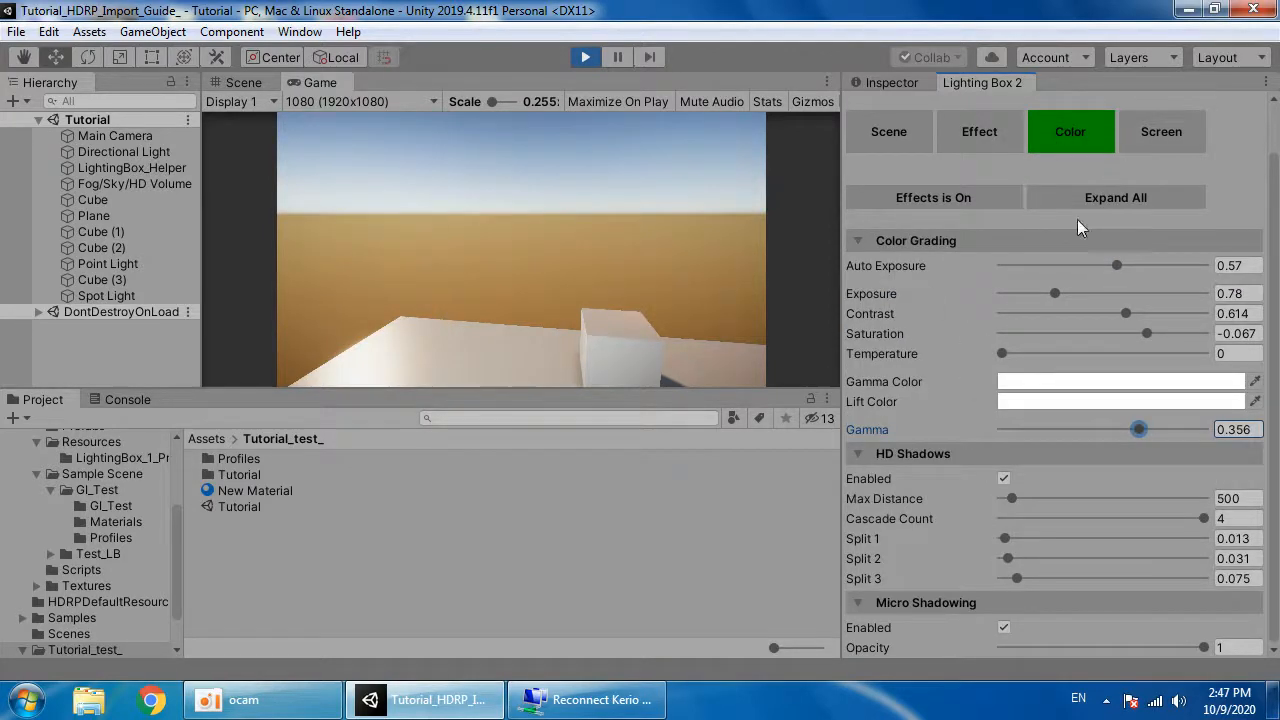
left_click(1124, 140)
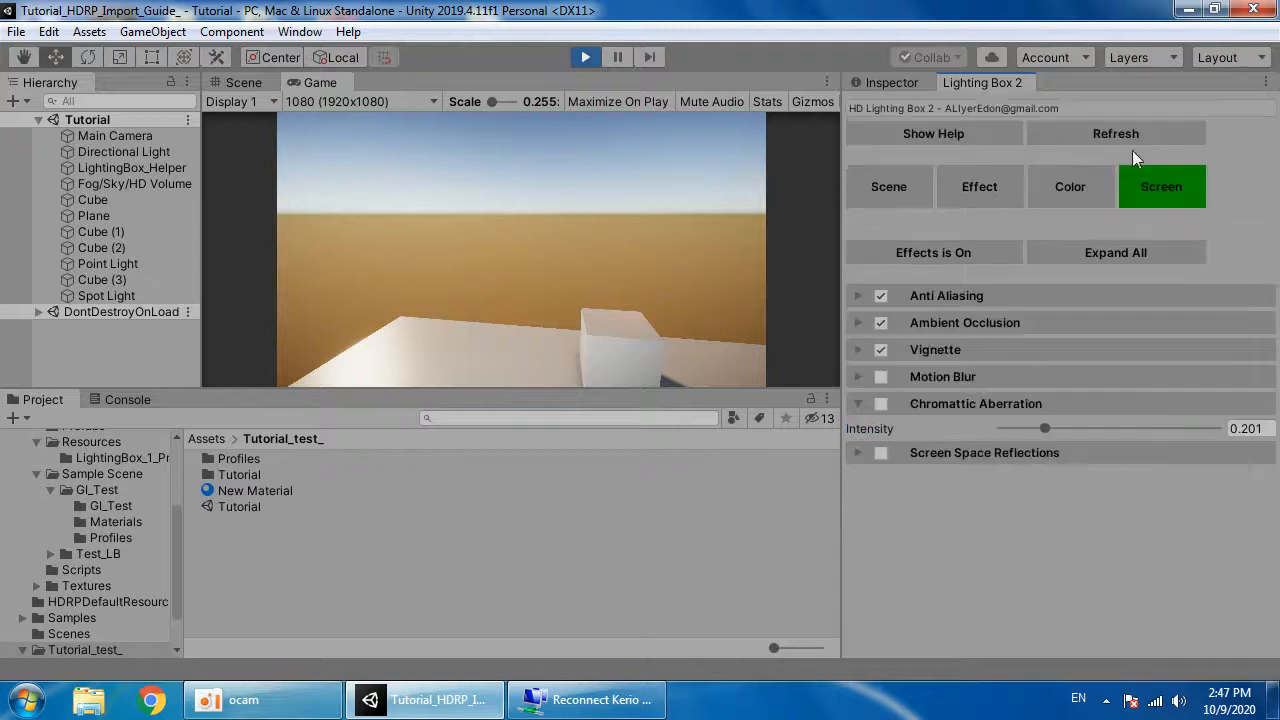
left_click(937, 296)
left_click(1032, 316)
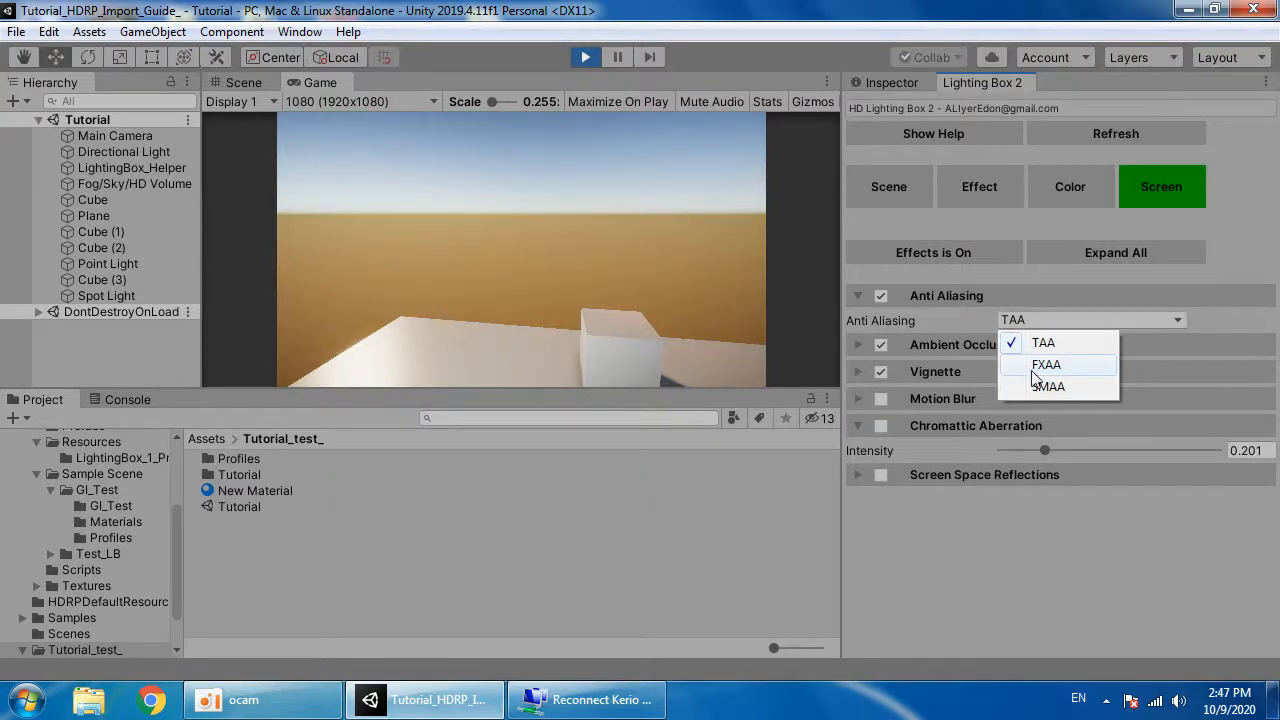
left_click(1040, 366)
left_click(118, 135)
left_click(872, 84)
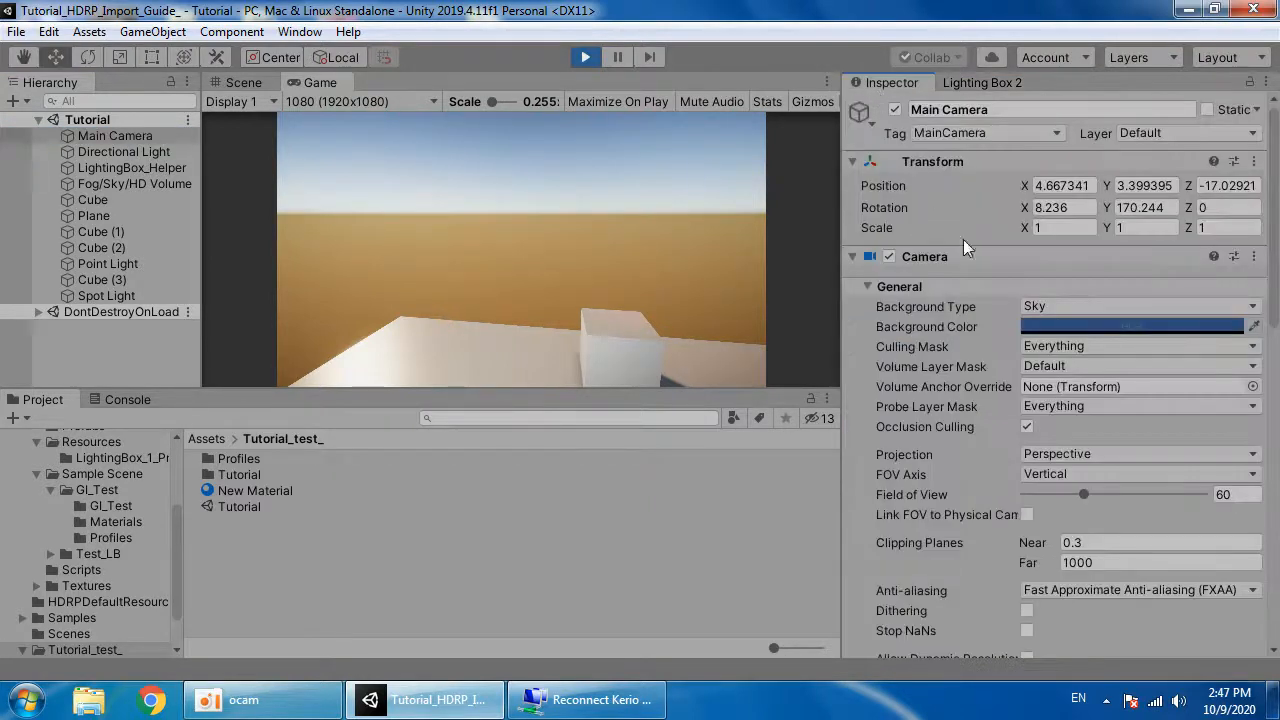
scroll(1054, 365, "down", 6)
scroll(1026, 368, "up", 3)
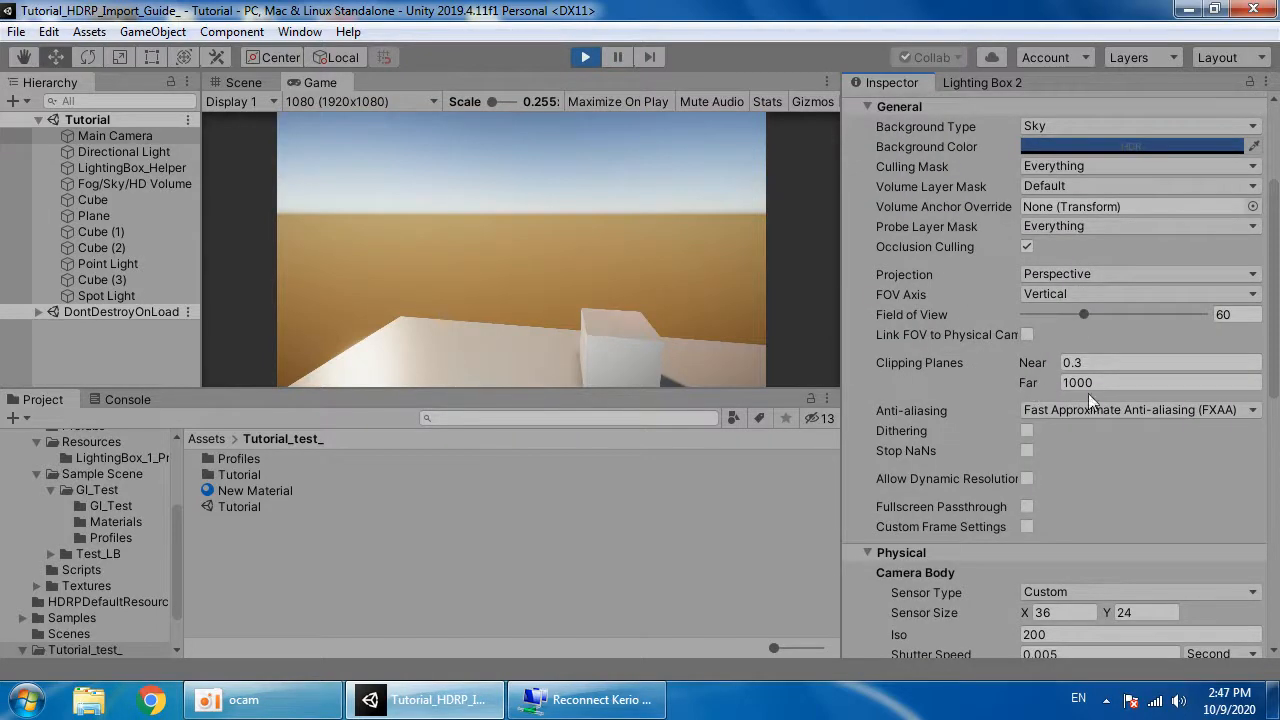
Step: Set the screen anti-aliasing to TAA and check the setting on the Main Camera
left_click(981, 86)
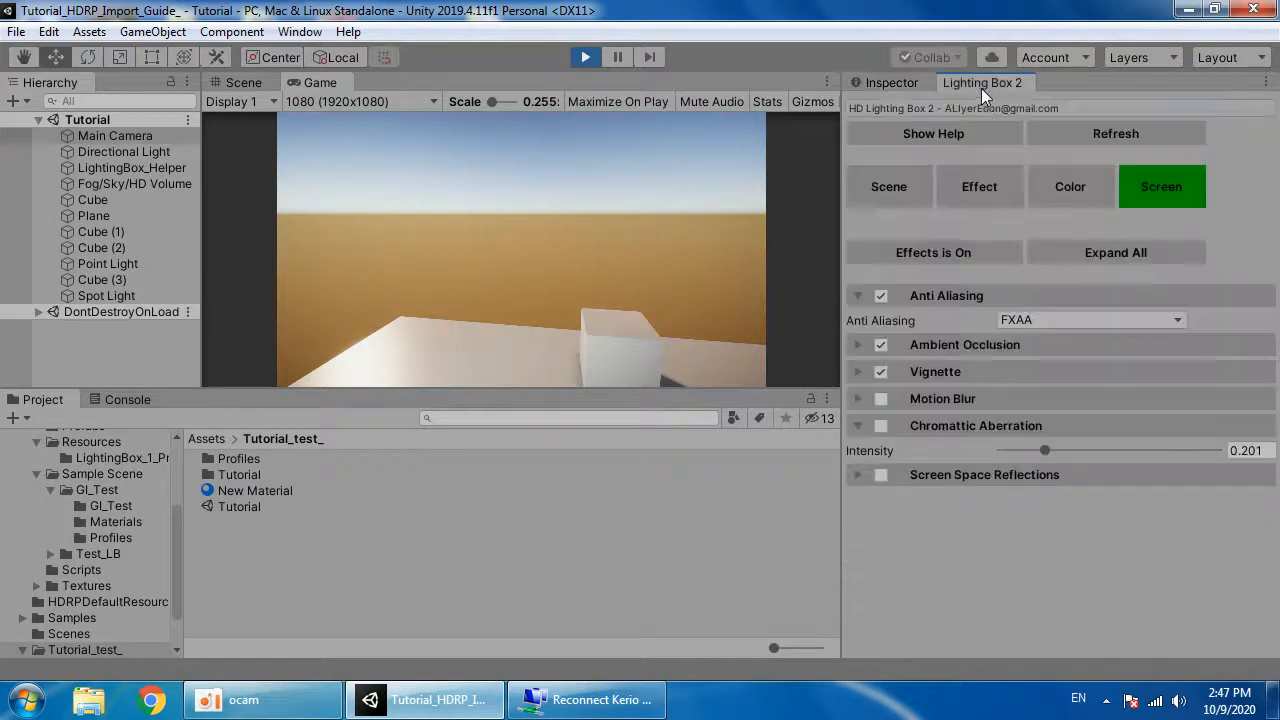
left_click(1082, 320)
left_click(1040, 340)
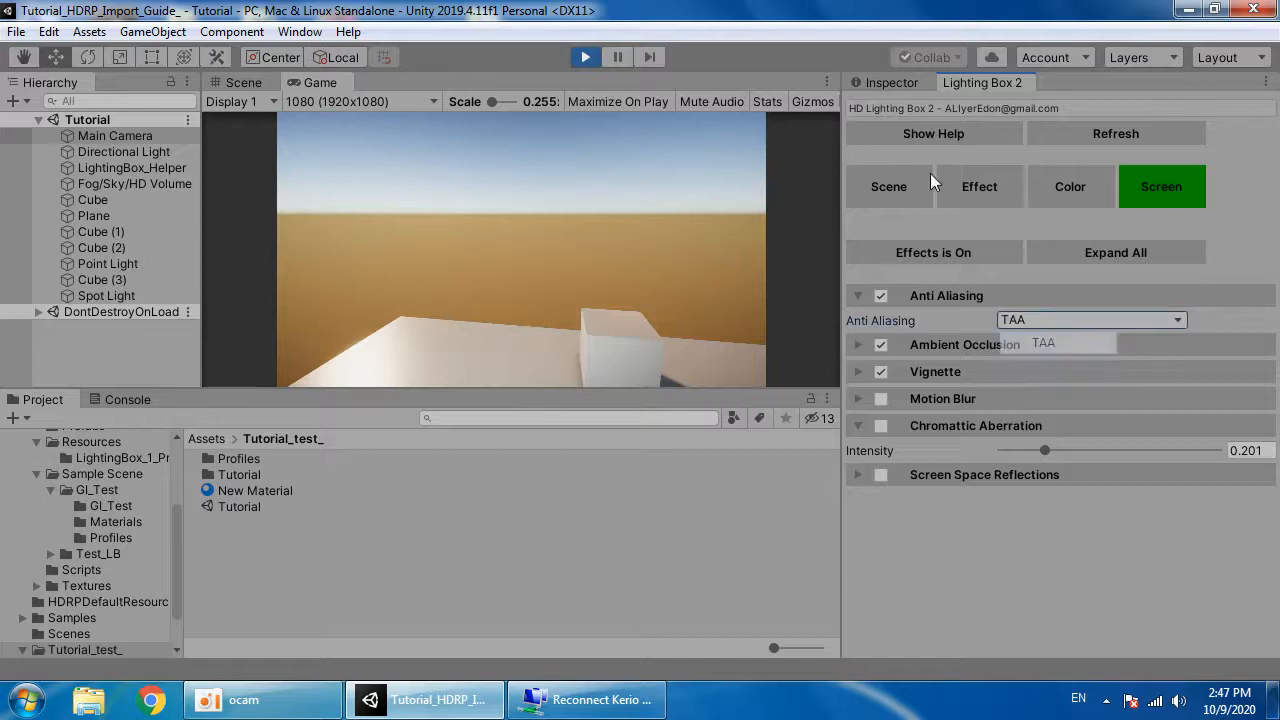
left_click(889, 84)
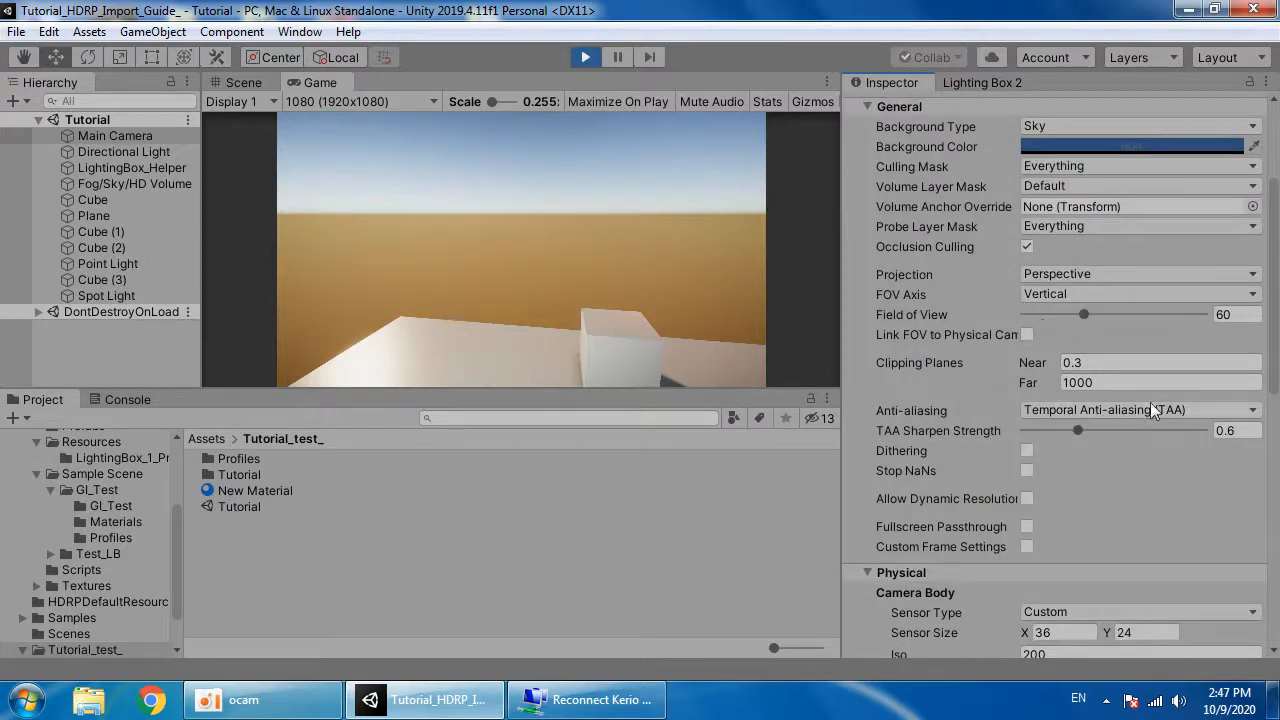
Step: Expand the Ambient Occlusion settings and compare the Game view with the effect off and on
left_click(960, 84)
left_click(975, 345)
left_click(881, 344)
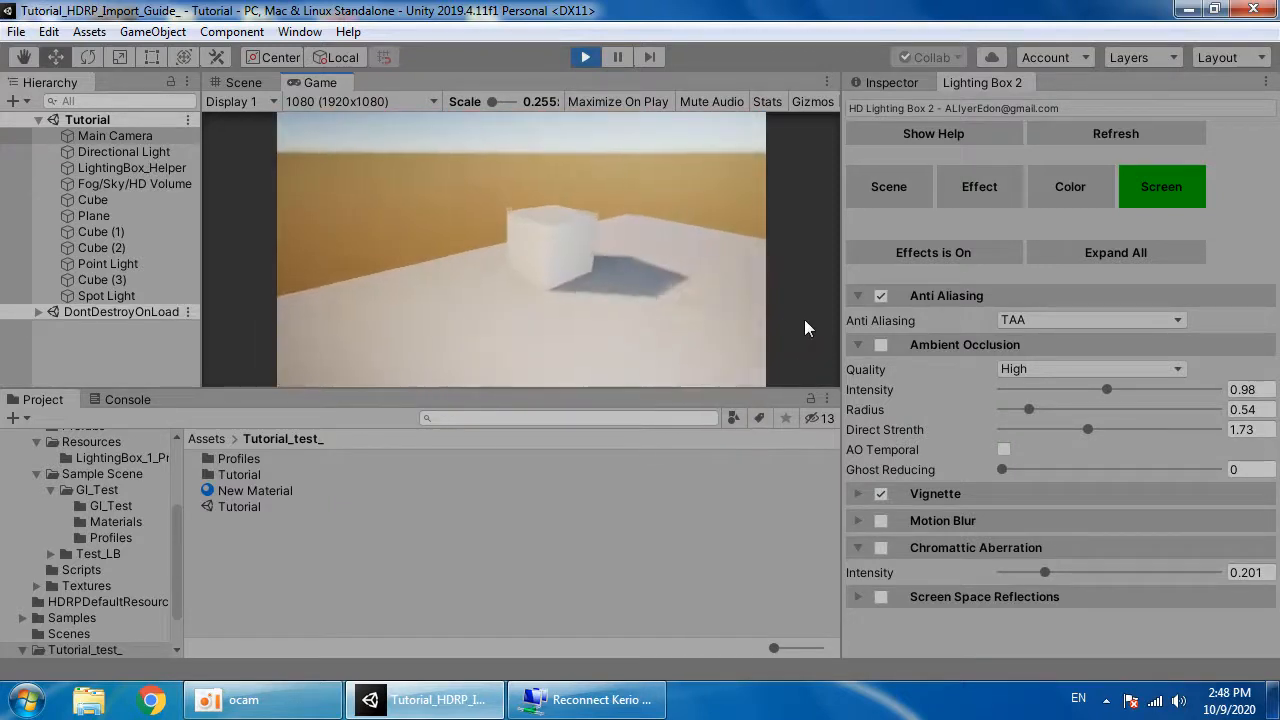
left_click(881, 344)
Step: Try the different Ambient Occlusion quality levels and finish with High
left_click(1058, 371)
left_click(1050, 394)
left_click(1042, 368)
left_click(1035, 410)
left_click(1032, 370)
left_click(1045, 414)
left_click(1029, 372)
left_click(1044, 435)
Step: Set the Ambient Occlusion intensity to 1.647, radius to 0, direct strength to 2.24 and ghost reducing to 0, with AO Temporal off
mouse_move(1068, 392)
left_mouse_down()
mouse_move(1014, 388)
mouse_move(1207, 388)
mouse_move(1002, 410)
left_mouse_up()
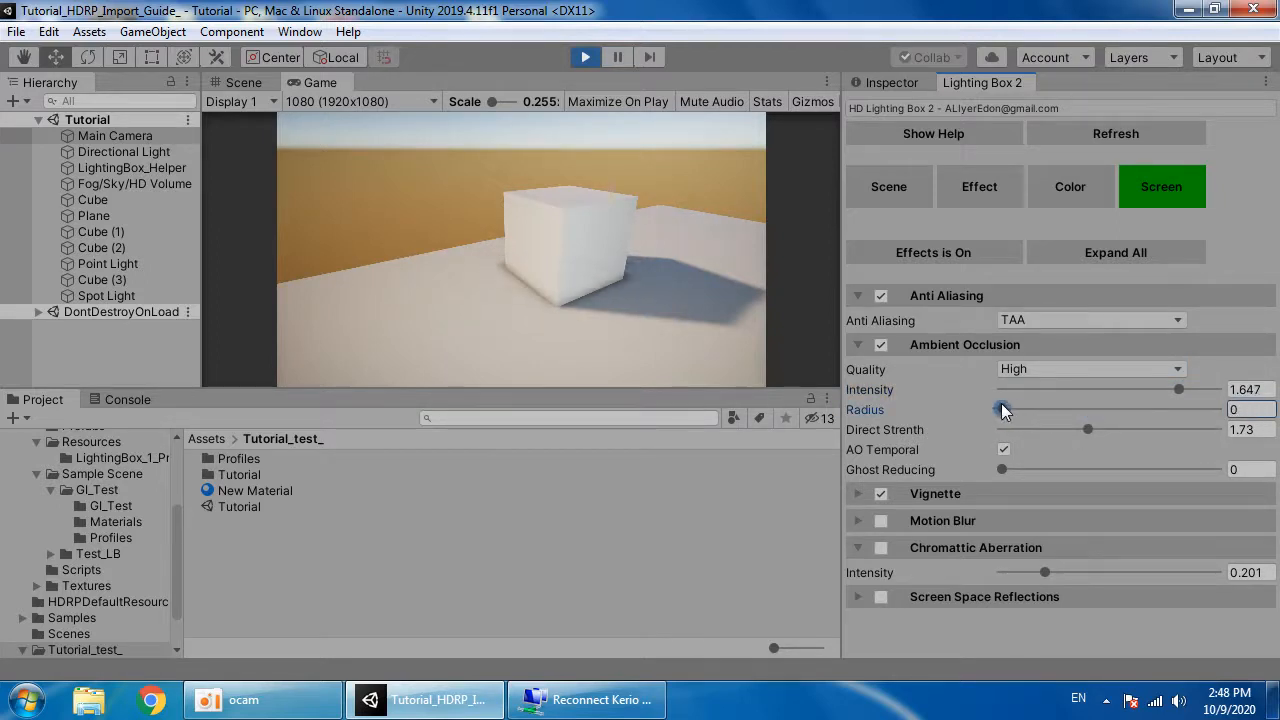
left_click(1005, 449)
left_click(1004, 449)
mouse_move(1031, 427)
left_mouse_down()
mouse_move(1000, 426)
mouse_move(1158, 429)
mouse_move(1003, 427)
mouse_move(1114, 429)
left_mouse_up()
left_click(1014, 468)
mouse_move(1016, 468)
left_mouse_down()
mouse_move(1168, 469)
mouse_move(1002, 469)
left_mouse_up()
Step: Expand the Vignette settings and set the intensity to 0.192
left_click(931, 494)
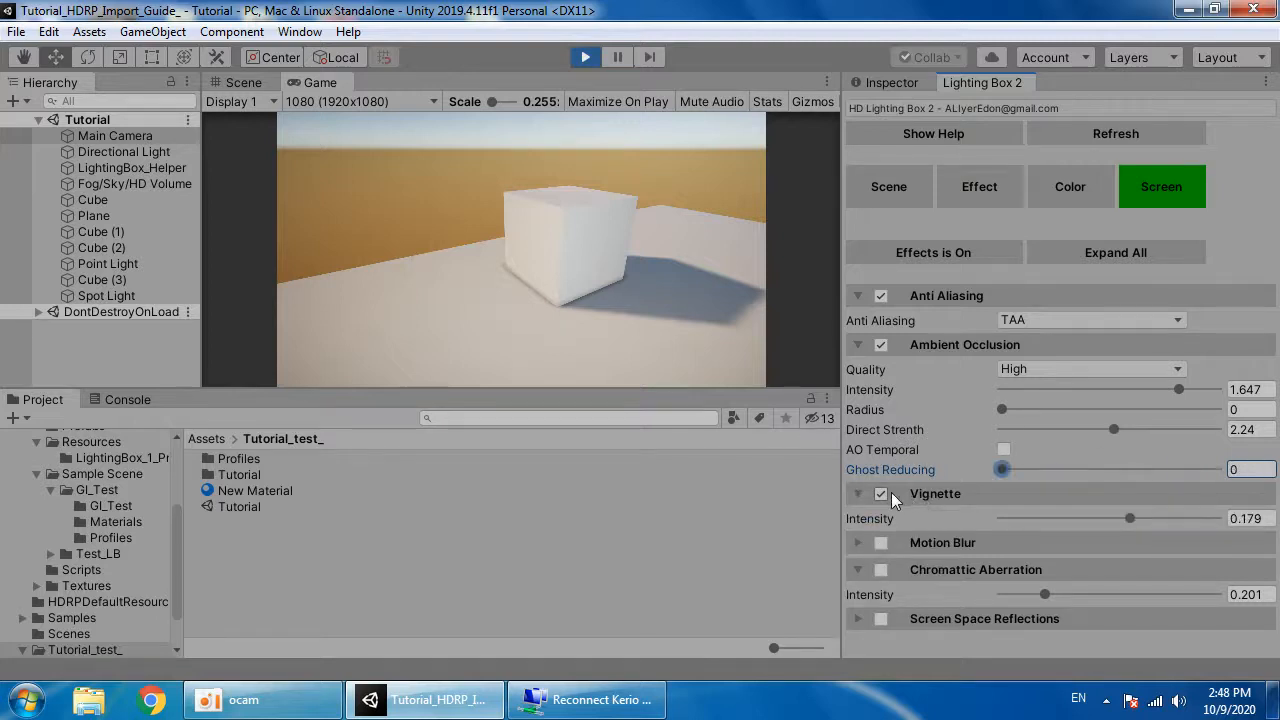
mouse_move(1131, 518)
left_mouse_down()
mouse_move(1245, 518)
mouse_move(1140, 518)
left_mouse_up()
Step: Enable Motion Blur and set its intensity to 12 and max velocity to 54
left_click(880, 543)
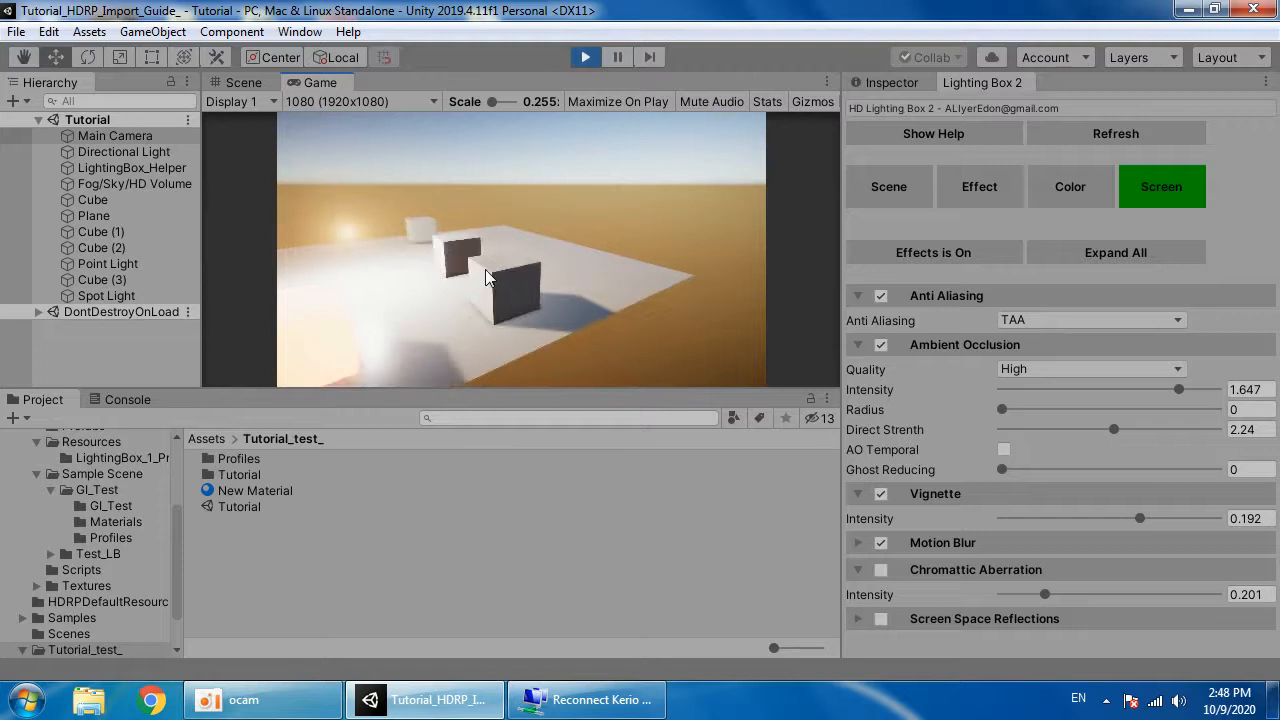
left_click(940, 545)
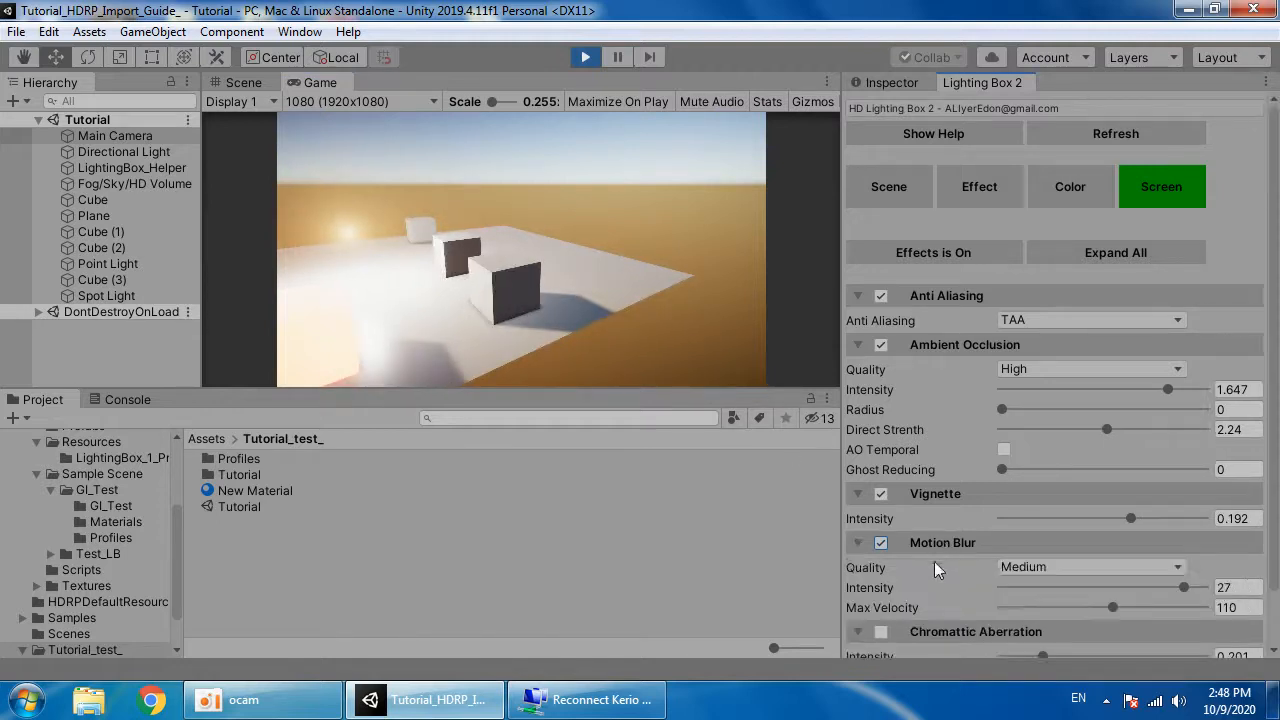
left_click_drag(1048, 588, 979, 584)
left_click_drag(1028, 589, 1277, 593)
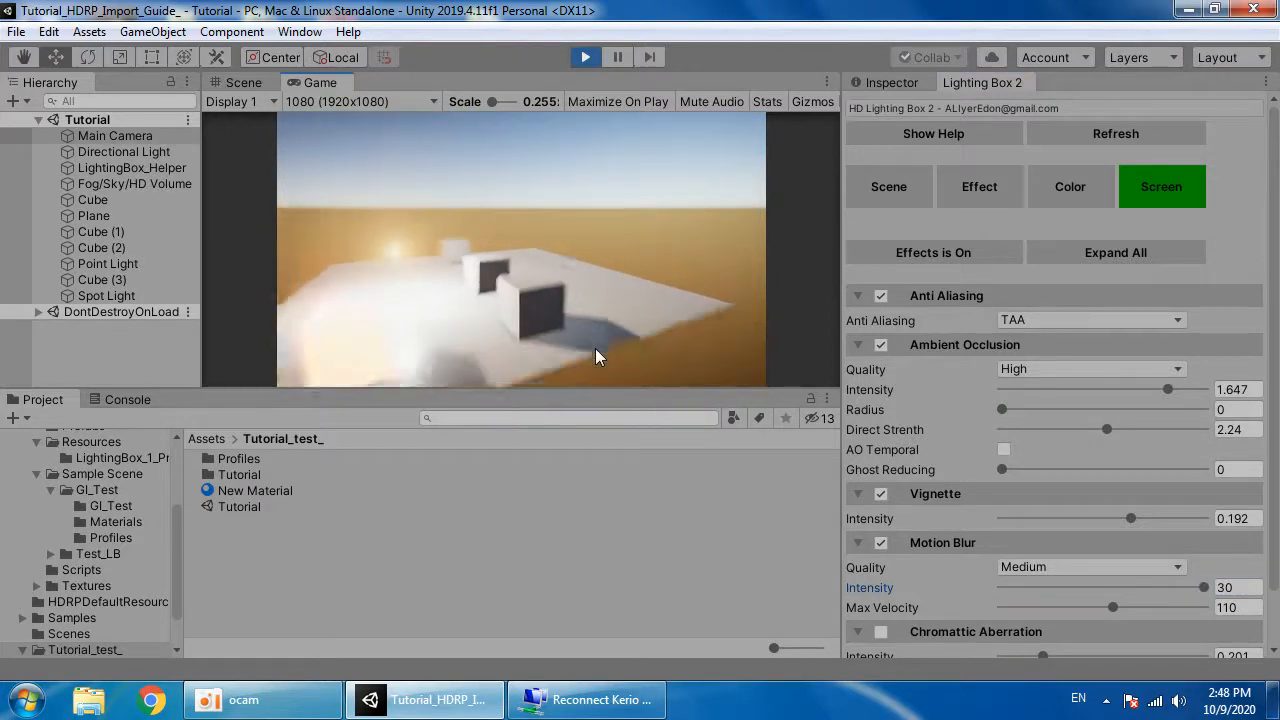
left_click_drag(1077, 588, 1046, 593)
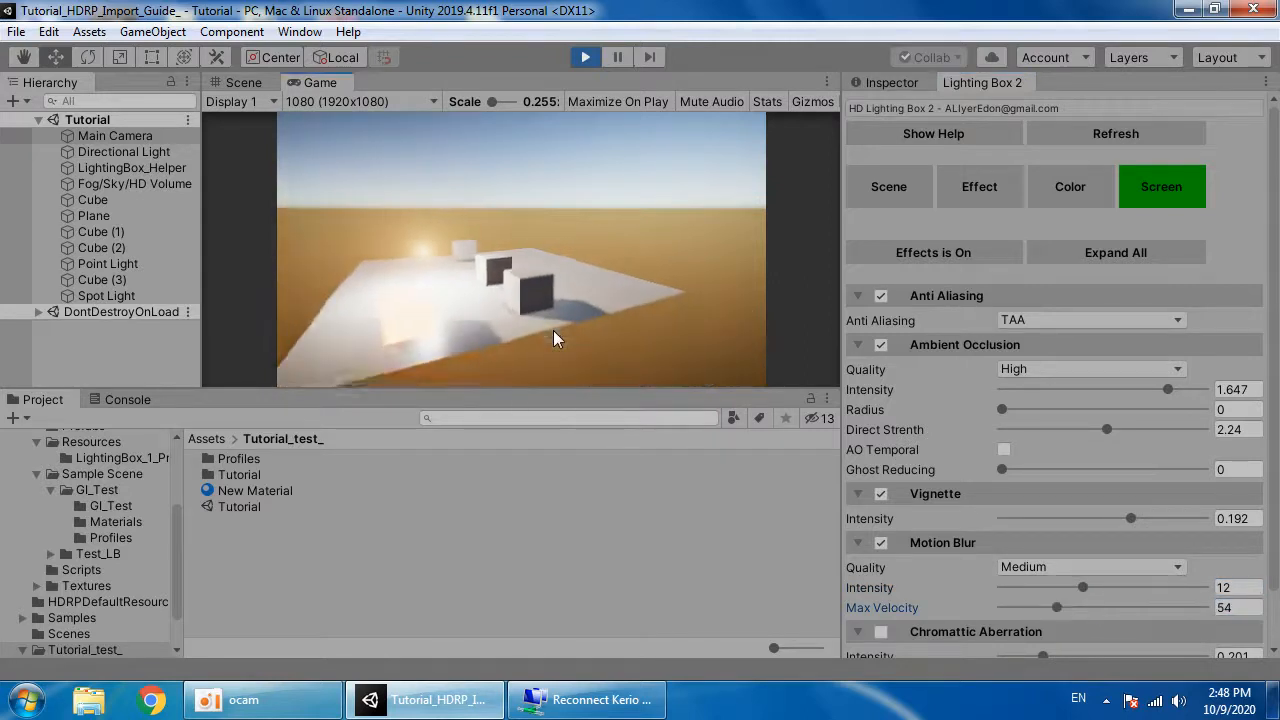
Step: Raise the Motion Blur max velocity to 200 and enable Chromatic Aberration with an intensity of 1
left_click_drag(1106, 605, 1215, 607)
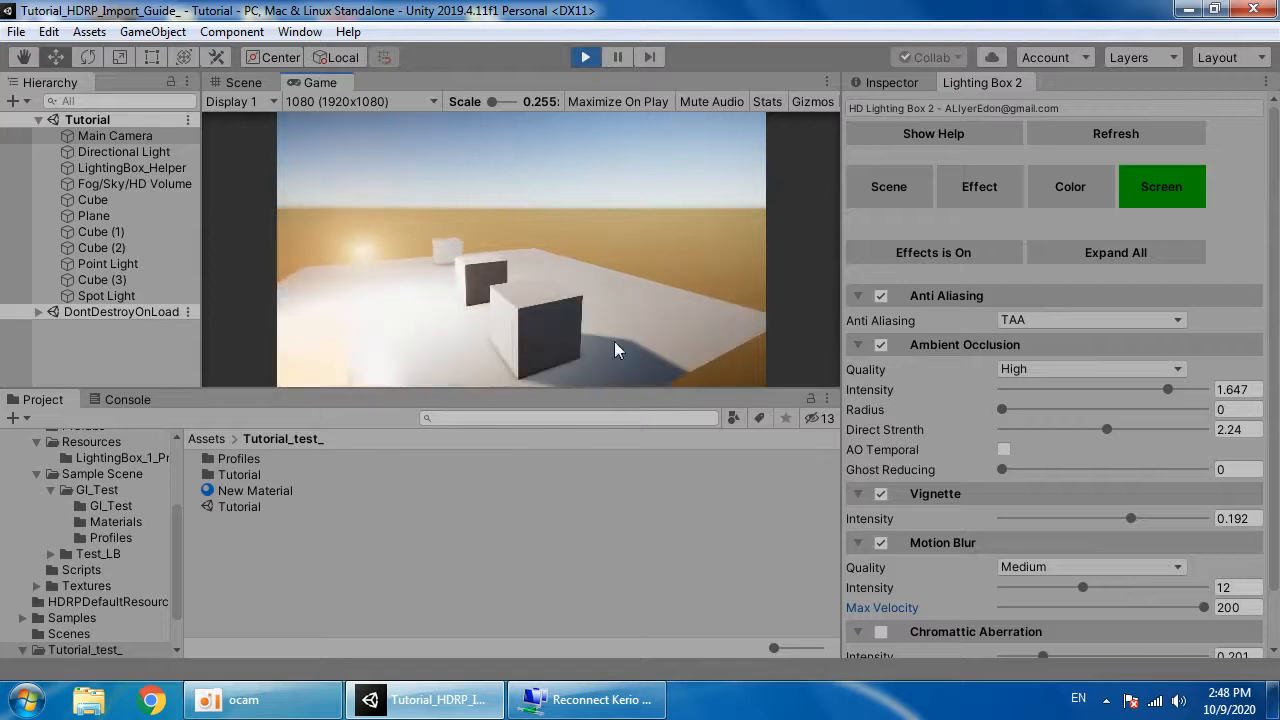
scroll(937, 582, "down", 3)
left_click_drag(1043, 594, 1243, 601)
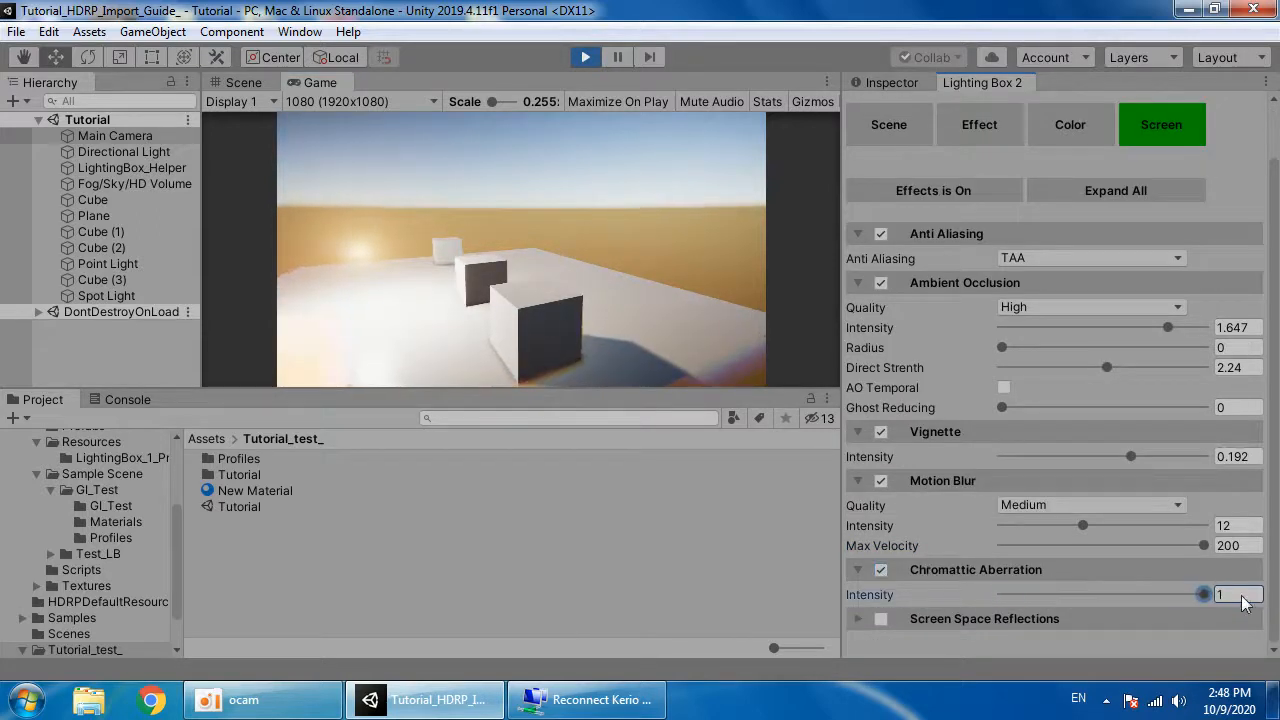
Step: Expand the Screen Space Reflections settings and enable the effect
left_click(940, 618)
scroll(930, 580, "down", 4)
left_click(881, 539)
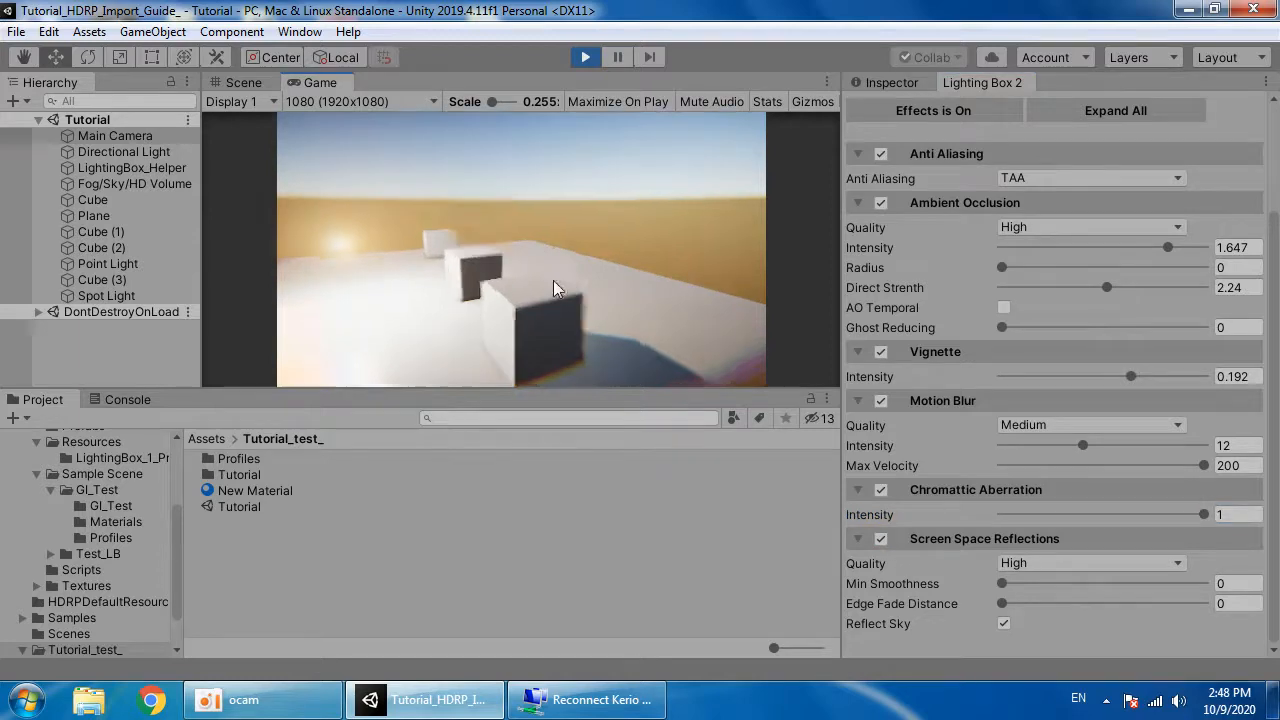
Step: Create a new material in the Tutorial_test_ folder and apply it to the ground plane in the Scene view
left_click(245, 82)
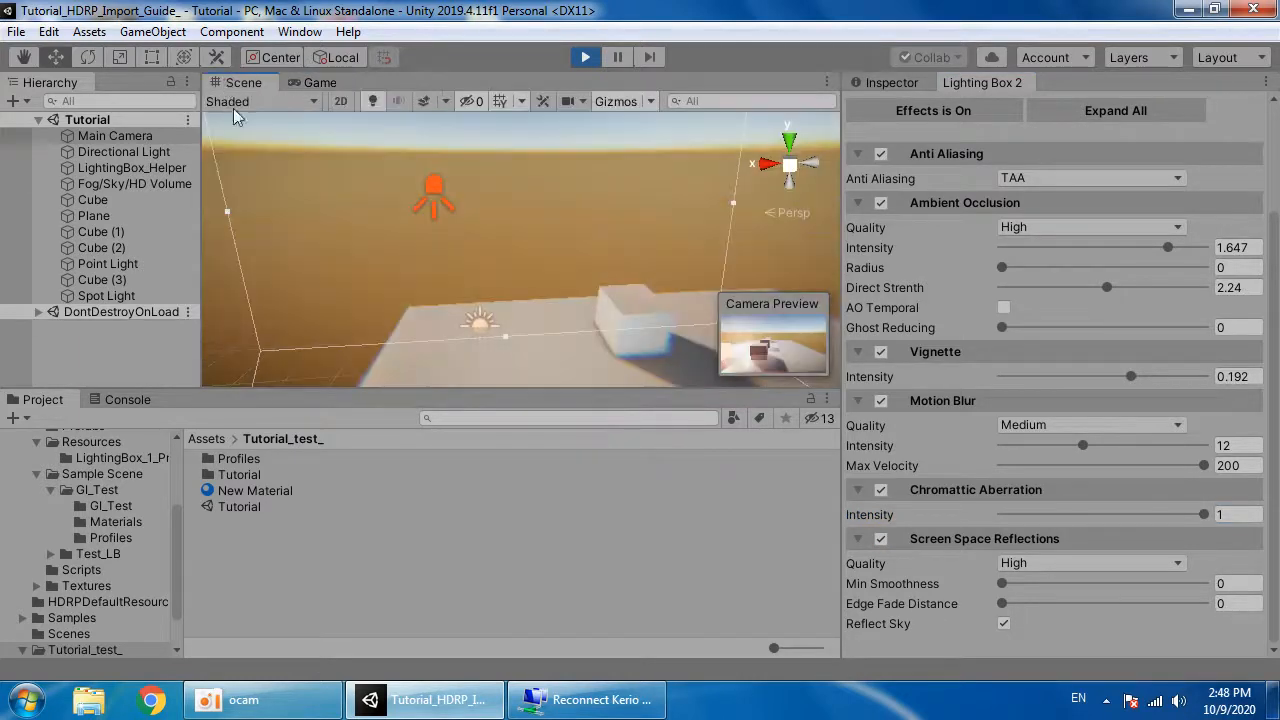
left_click(262, 492)
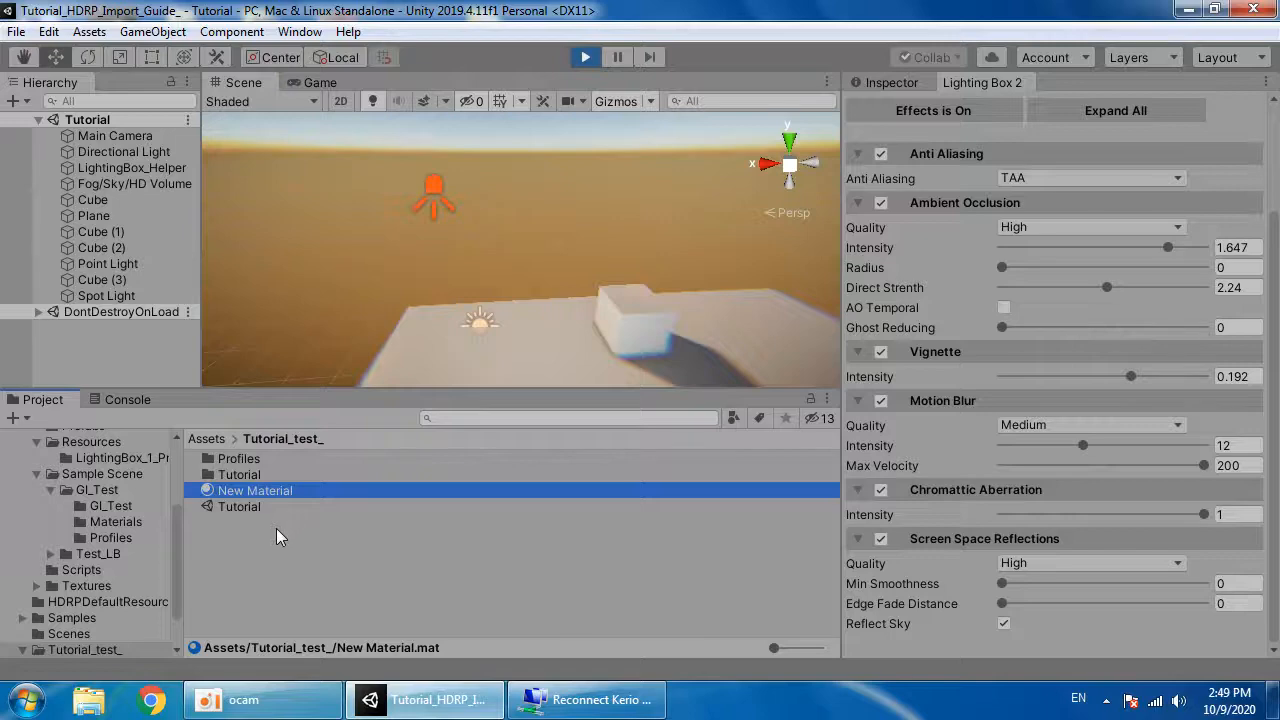
right_click(277, 528)
mouse_move(385, 24)
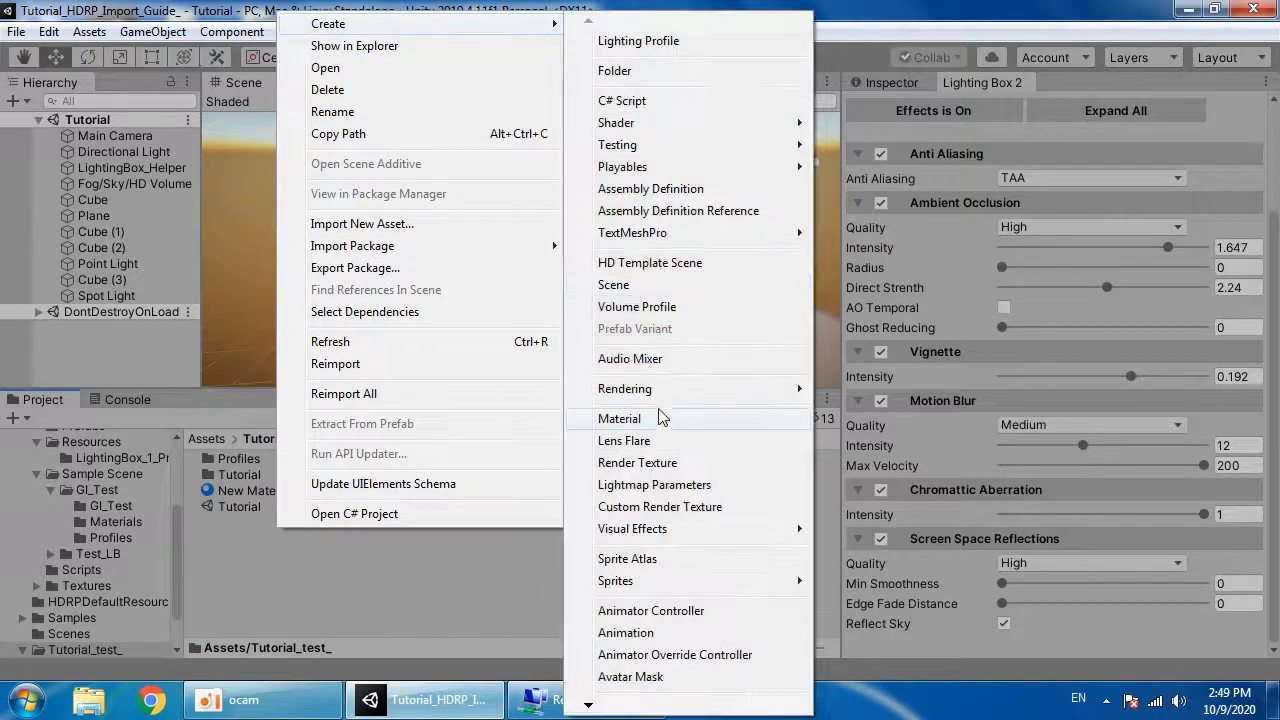
left_click(619, 418)
key("Return")
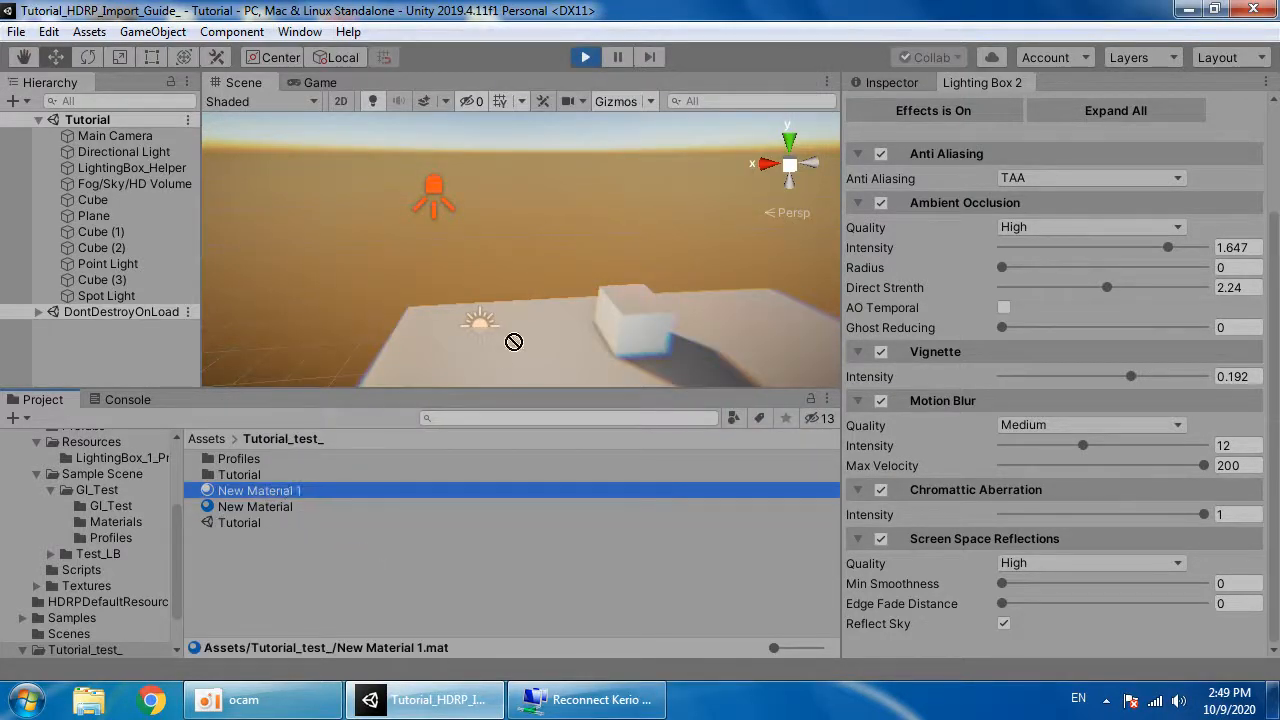
left_click_drag(501, 356, 531, 351)
Step: Set the new material's smoothness to 1 and show the result in the Game view
left_click(920, 82)
left_click(338, 490)
left_click_drag(1113, 232, 1205, 233)
left_click(335, 83)
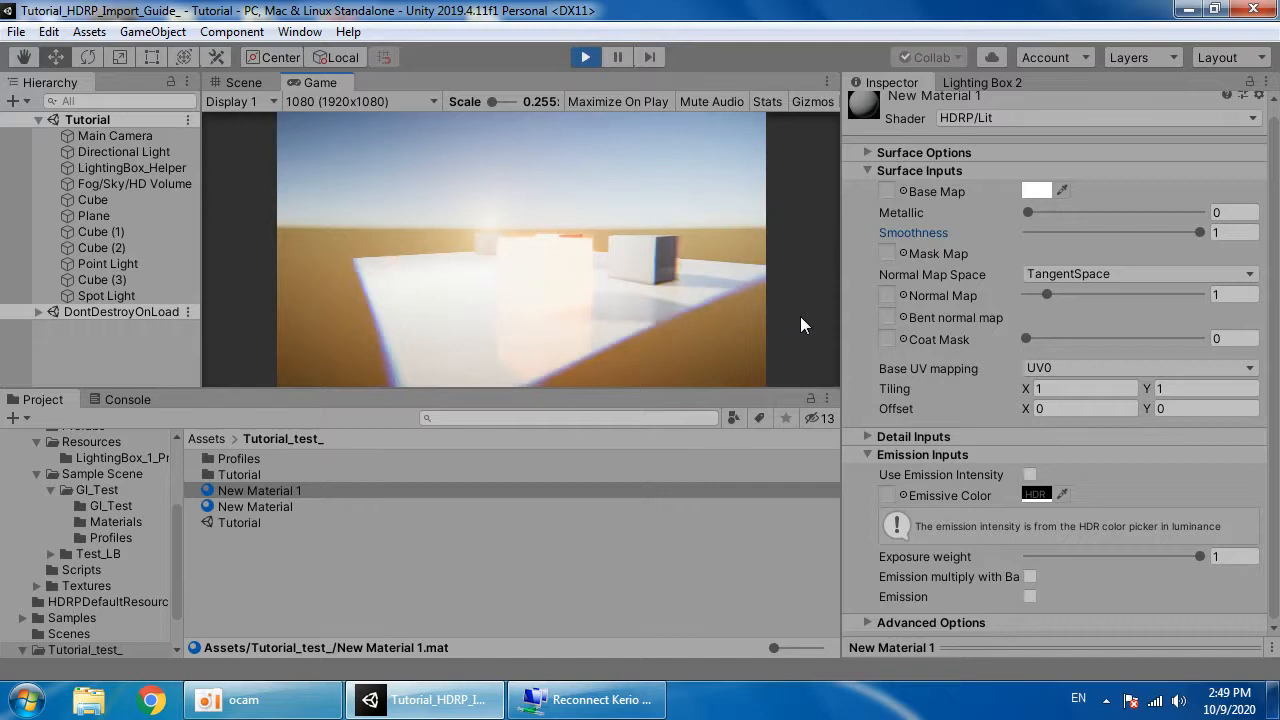
Step: Delete the Spot Light and the Point Light from the scene
left_click(133, 294)
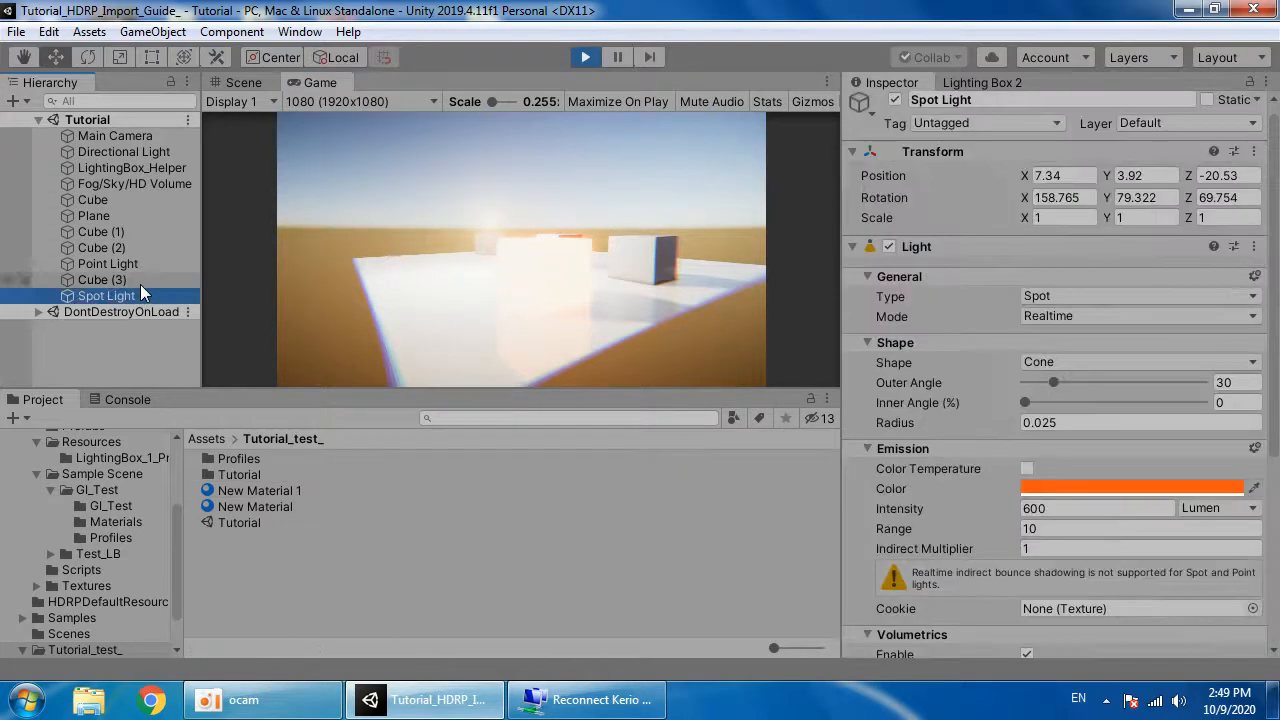
key("Delete")
left_click(136, 263)
key("Delete")
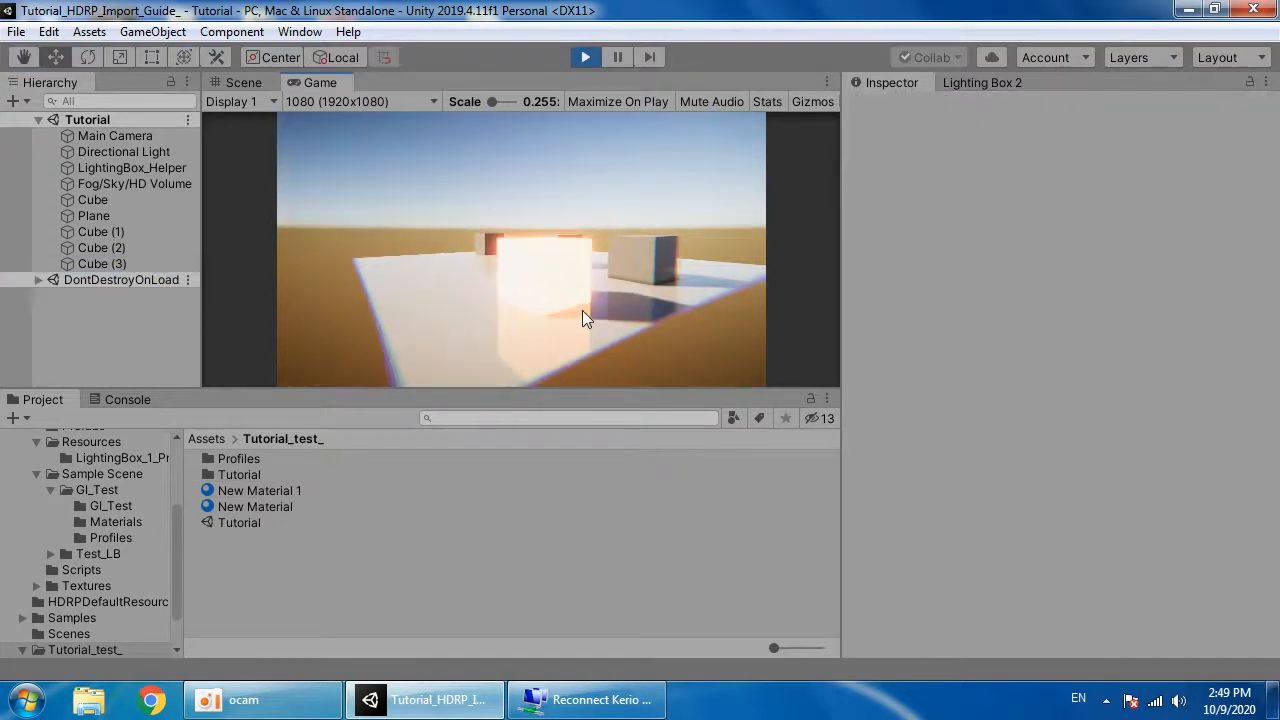
Step: Toggle Screen Space Reflections to compare the reflections in the Game view, leave it enabled and turn Motion Blur off
left_click(982, 83)
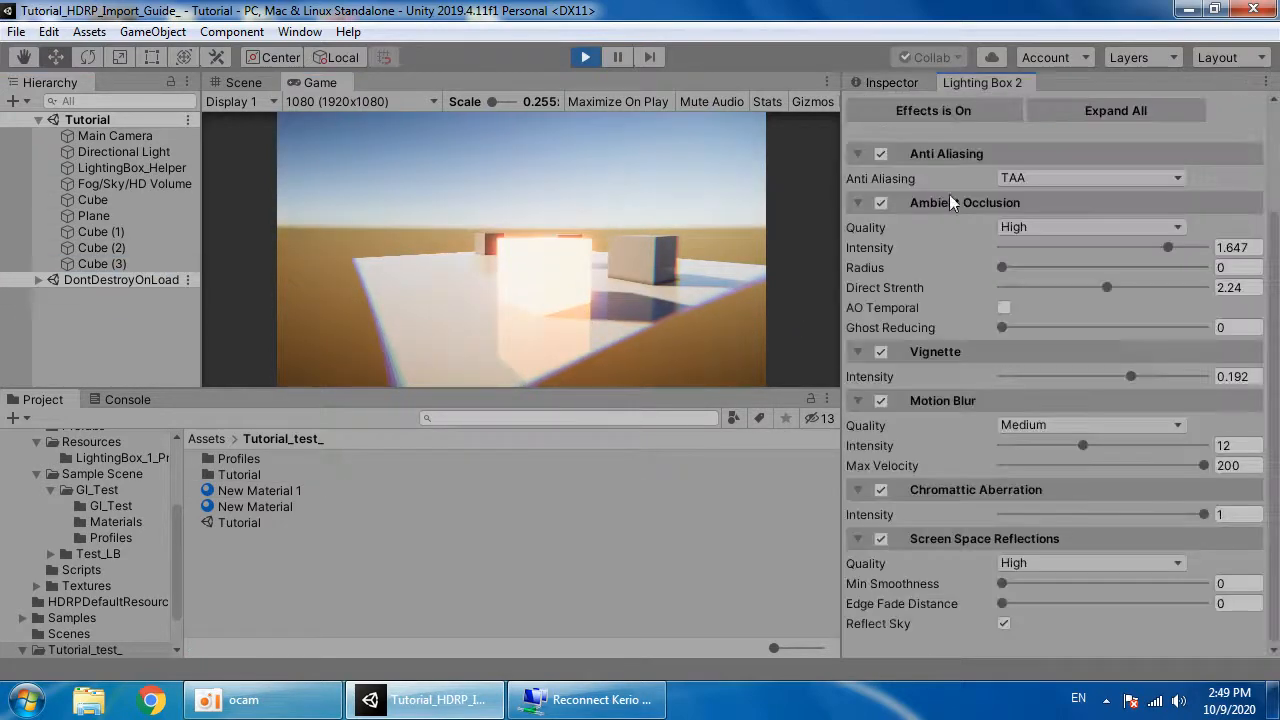
left_click(879, 537)
left_click(698, 385)
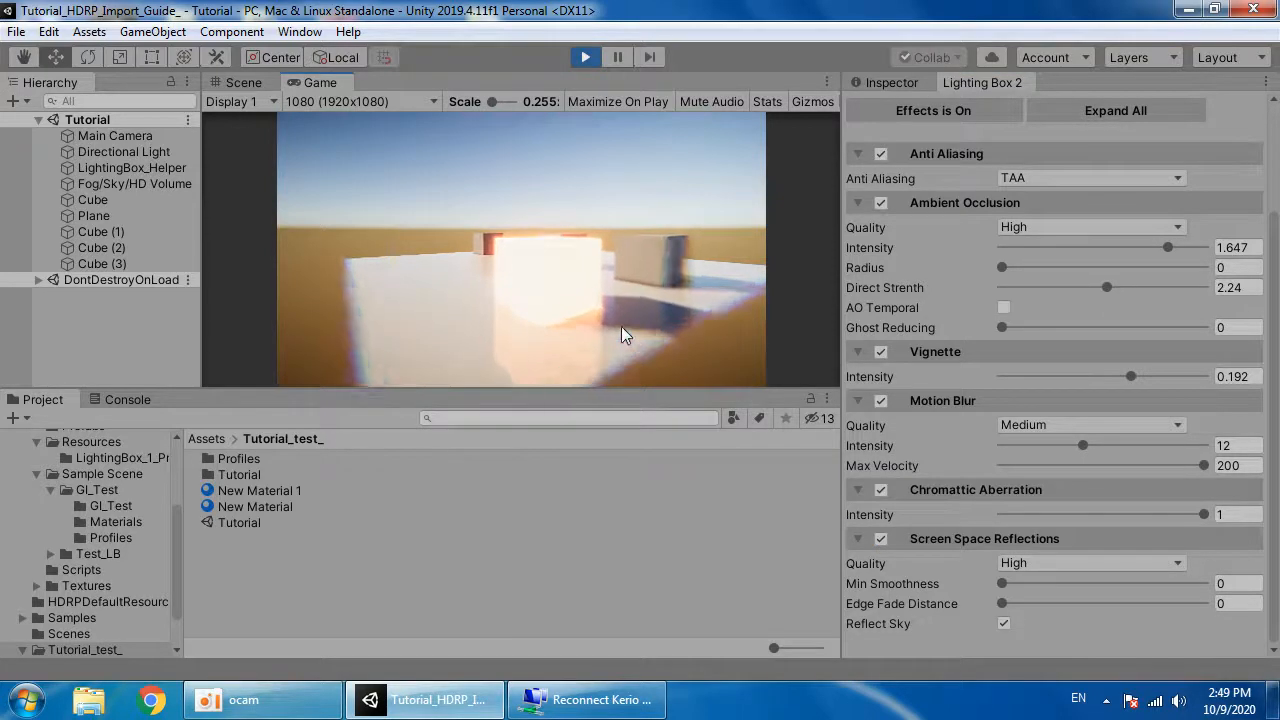
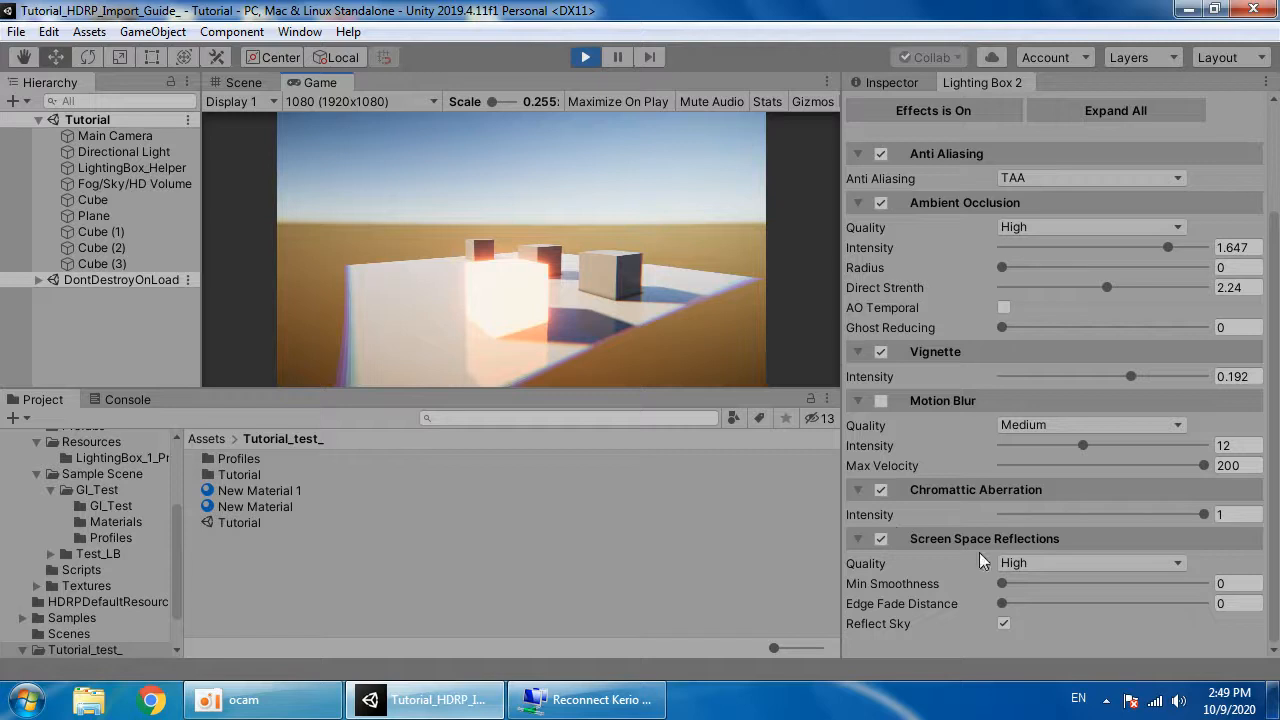
Step: Try different Screen Space Reflections min smoothness, edge fade distance and Reflect Sky settings, returning both values to 0 and leaving Reflect Sky on
left_click_drag(1032, 580, 1092, 578)
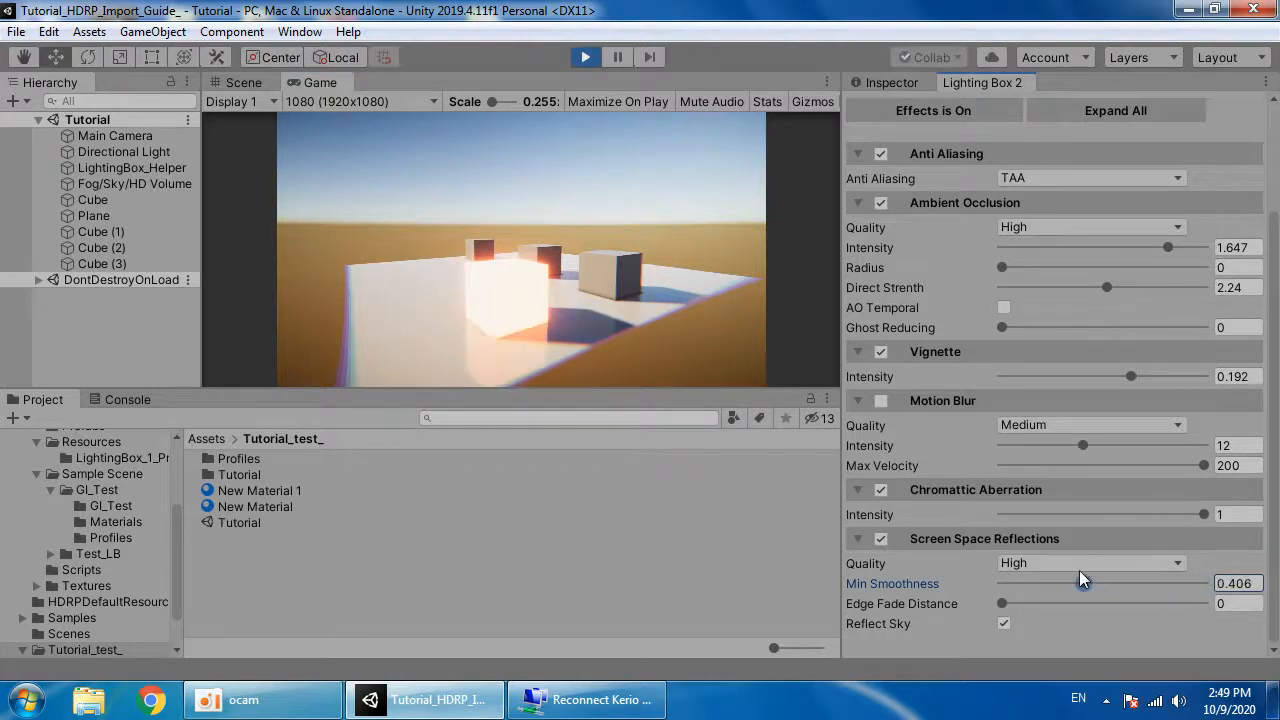
left_click_drag(1013, 603, 1278, 603)
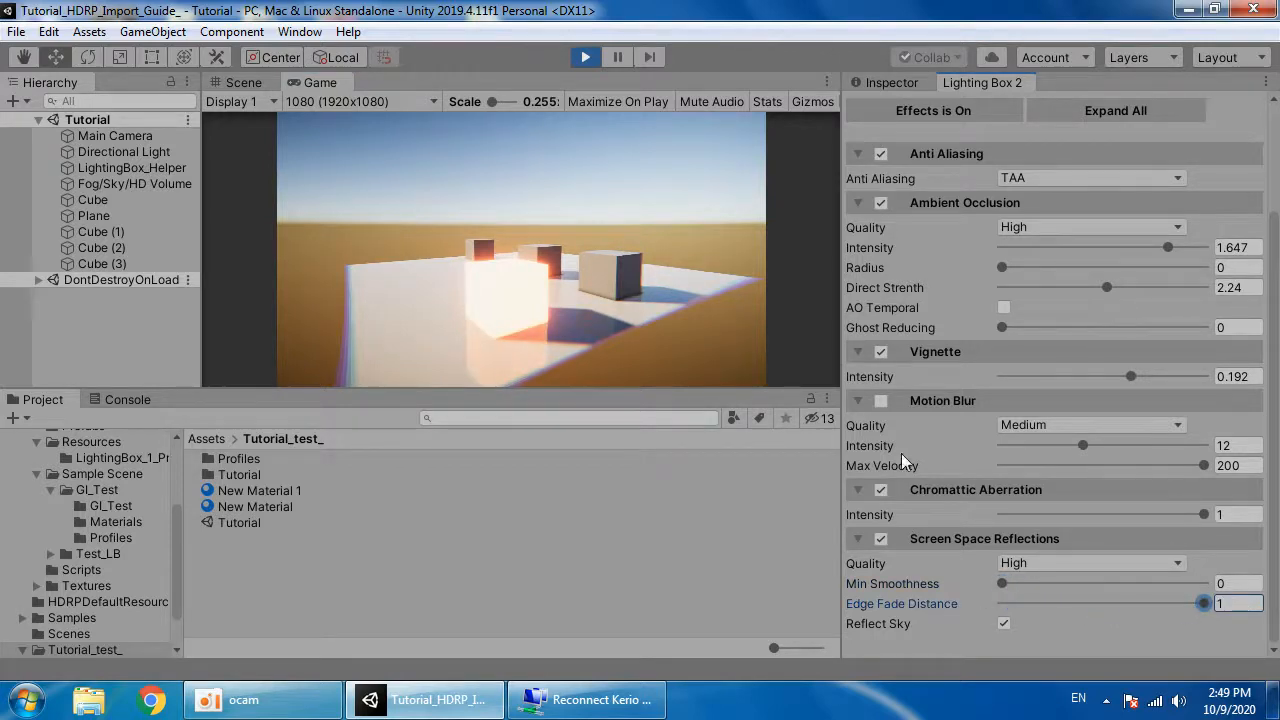
left_click(446, 359)
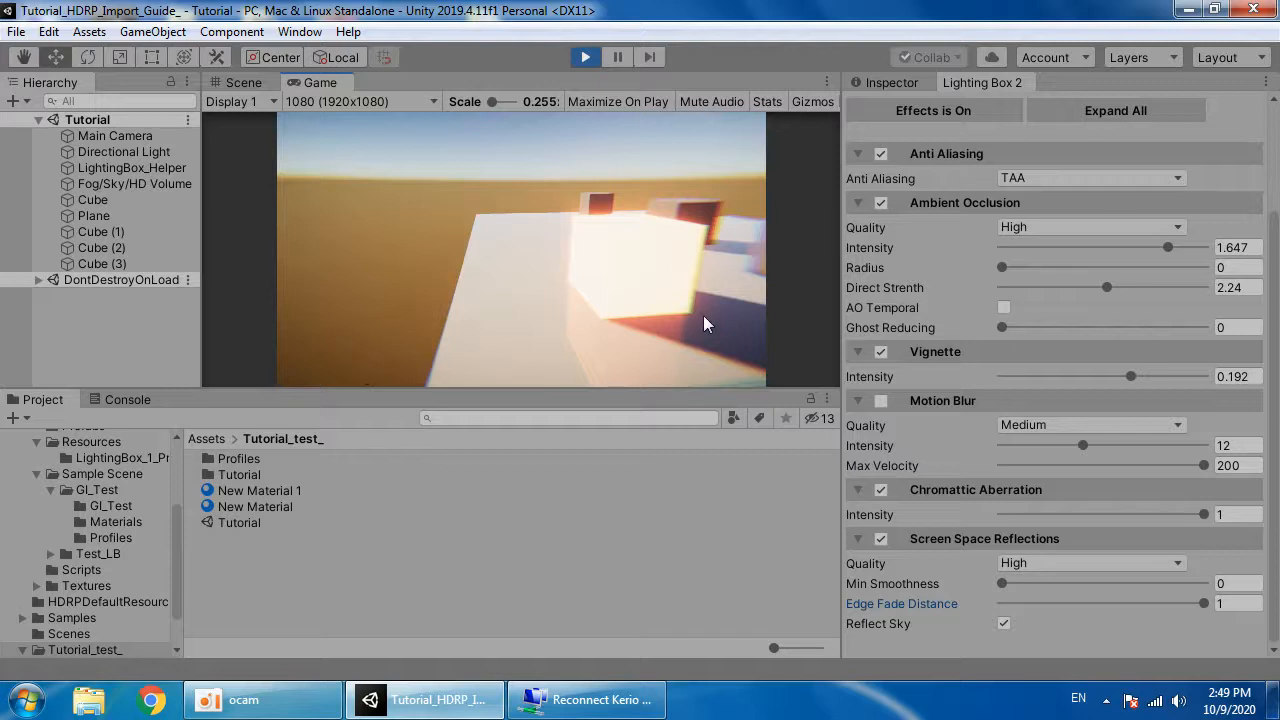
left_click_drag(1000, 603, 925, 622)
left_click(1004, 623)
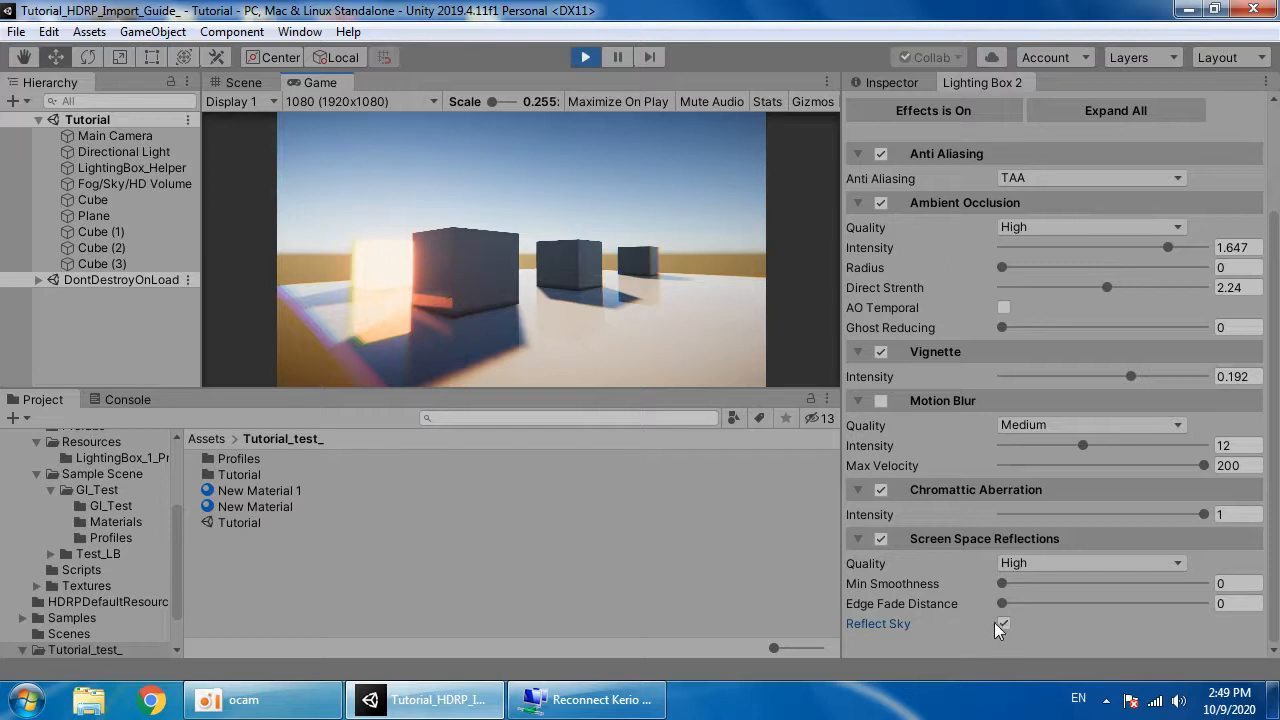
Step: Collapse all expanded settings sections on the Screen, Effect and Color pages of Lighting Box 2
scroll(1000, 510, "up", 5)
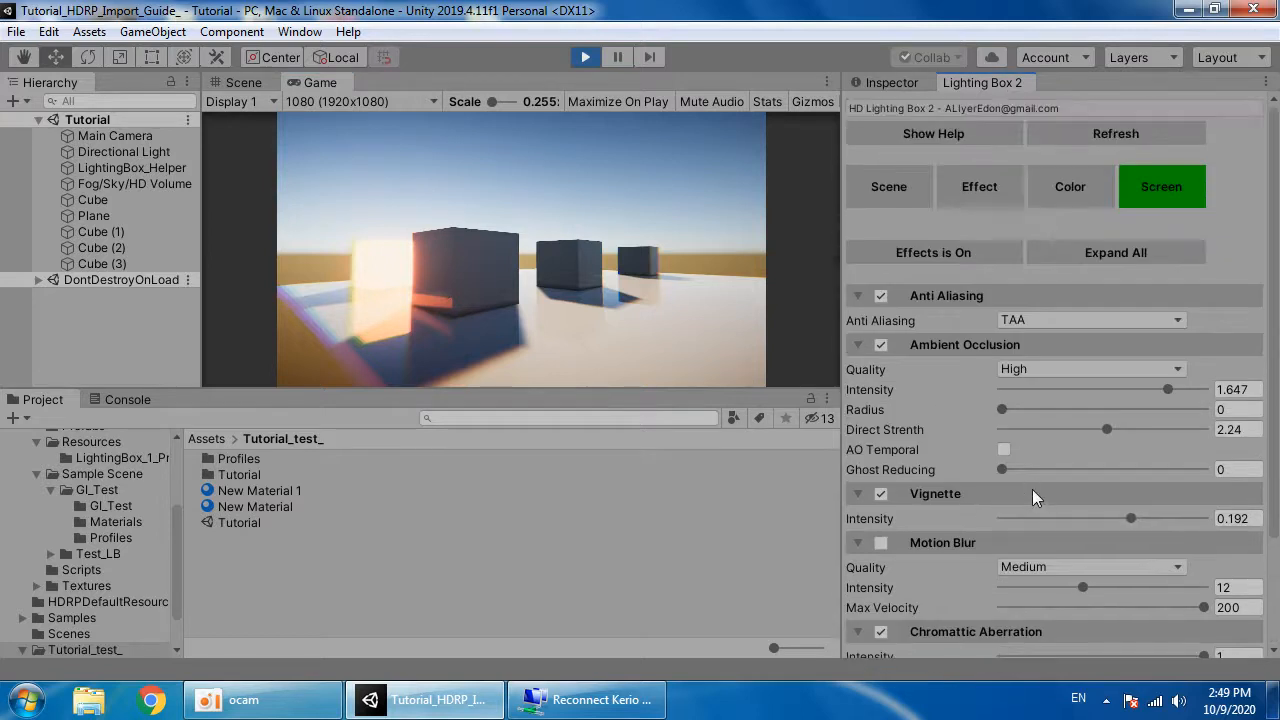
left_click(1090, 250)
left_click(1075, 198)
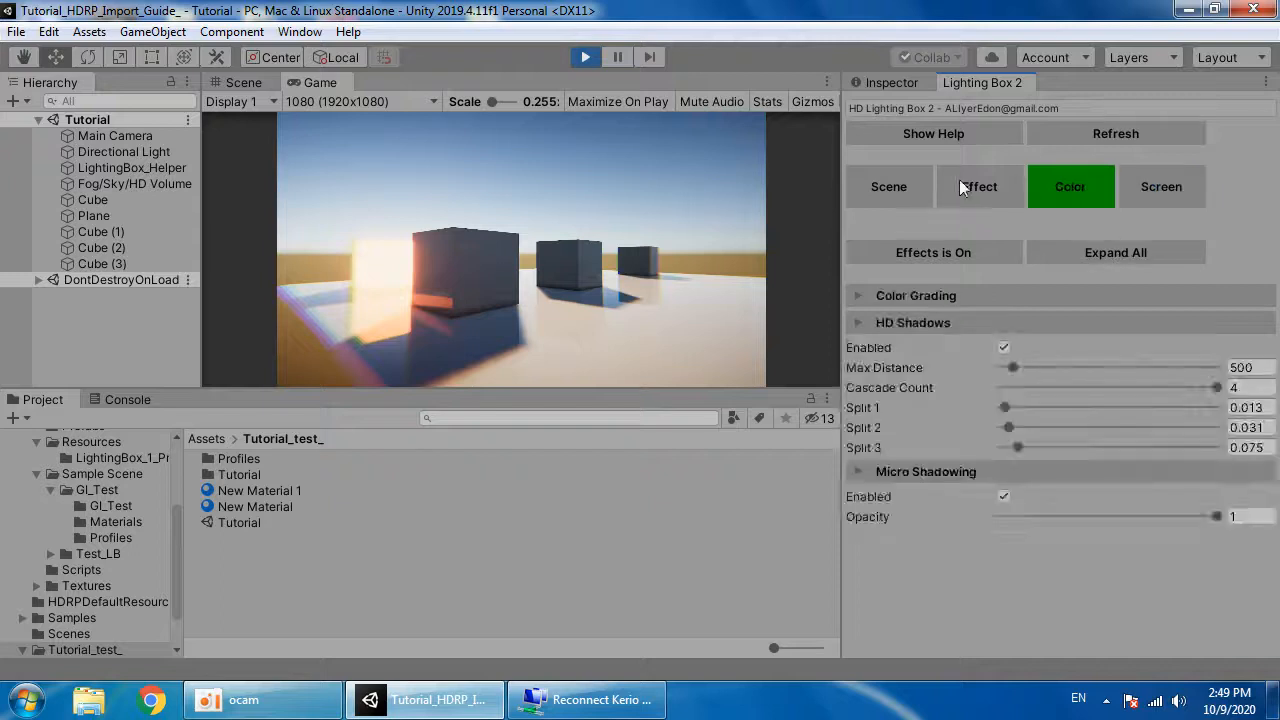
left_click(959, 187)
left_click(1134, 250)
left_click(1134, 250)
left_click(1071, 200)
left_click(1115, 256)
left_click(1115, 256)
left_click(962, 322)
left_click(945, 349)
Step: Turn on the help notes on the Scene page and expand the Profile, Ambient and Sun sections to read them
left_click(893, 186)
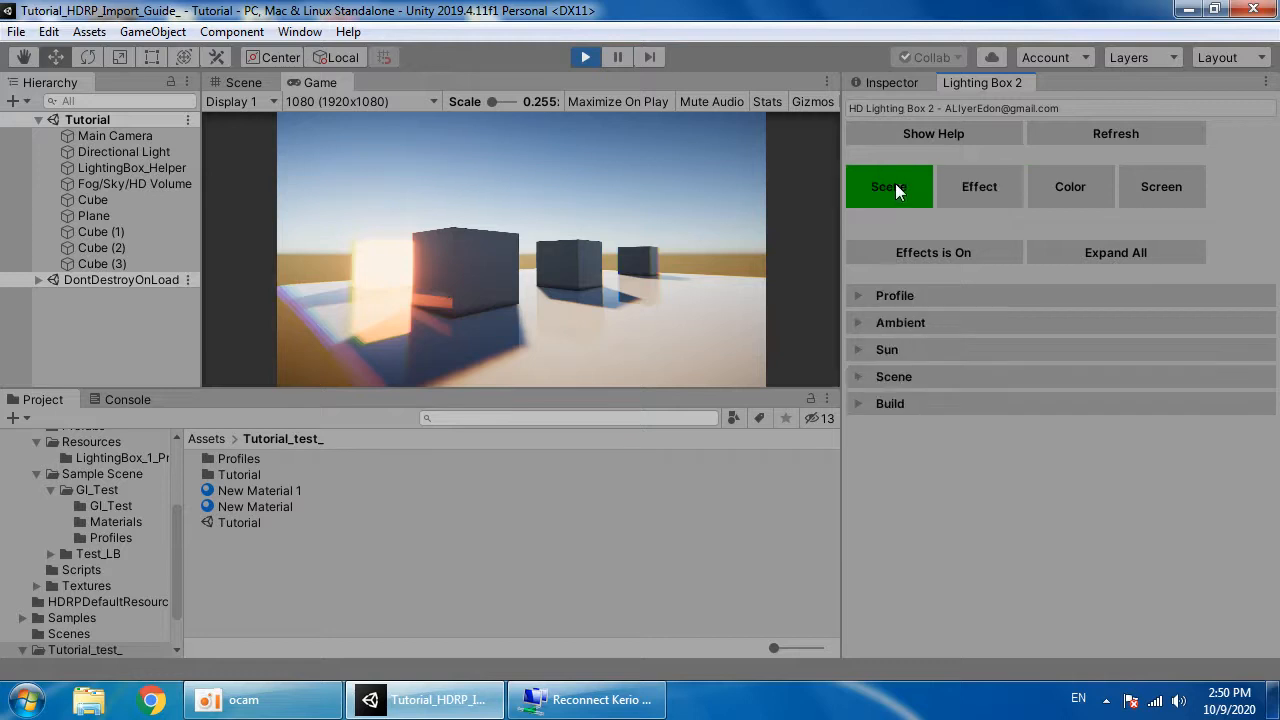
left_click(912, 295)
left_click(934, 133)
left_click(934, 133)
left_click(950, 470)
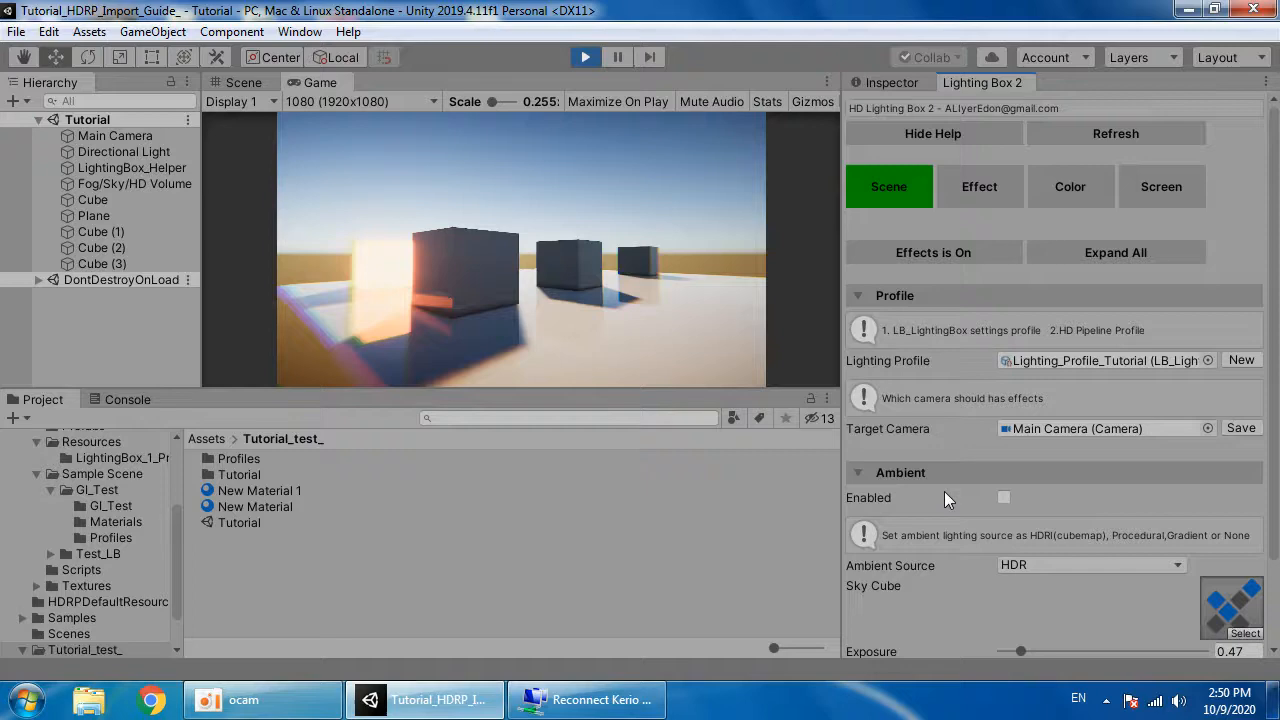
scroll(1005, 537, "down", 2)
left_click(940, 588)
scroll(935, 585, "down", 3)
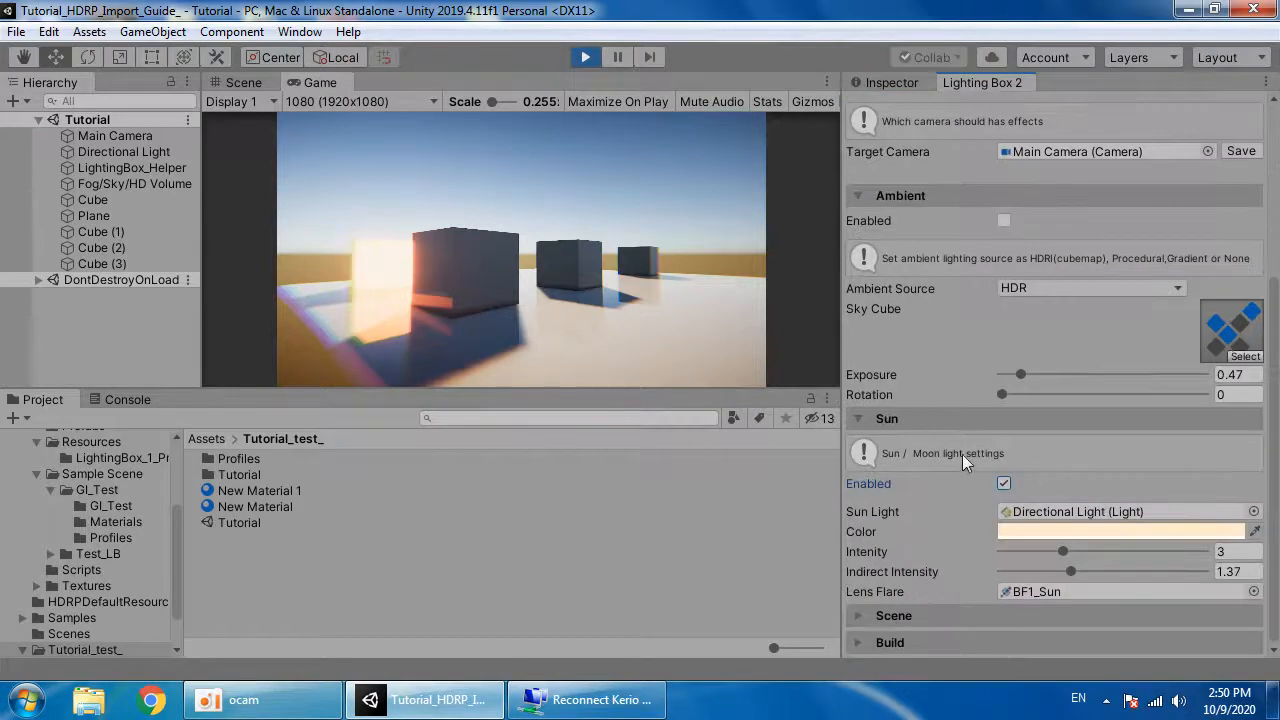
Step: Expand the Scene and Build sections, read the lightmap baking shortcut notes and activate the Scene view for those shortcuts
left_click(943, 615)
scroll(945, 620, "down", 5)
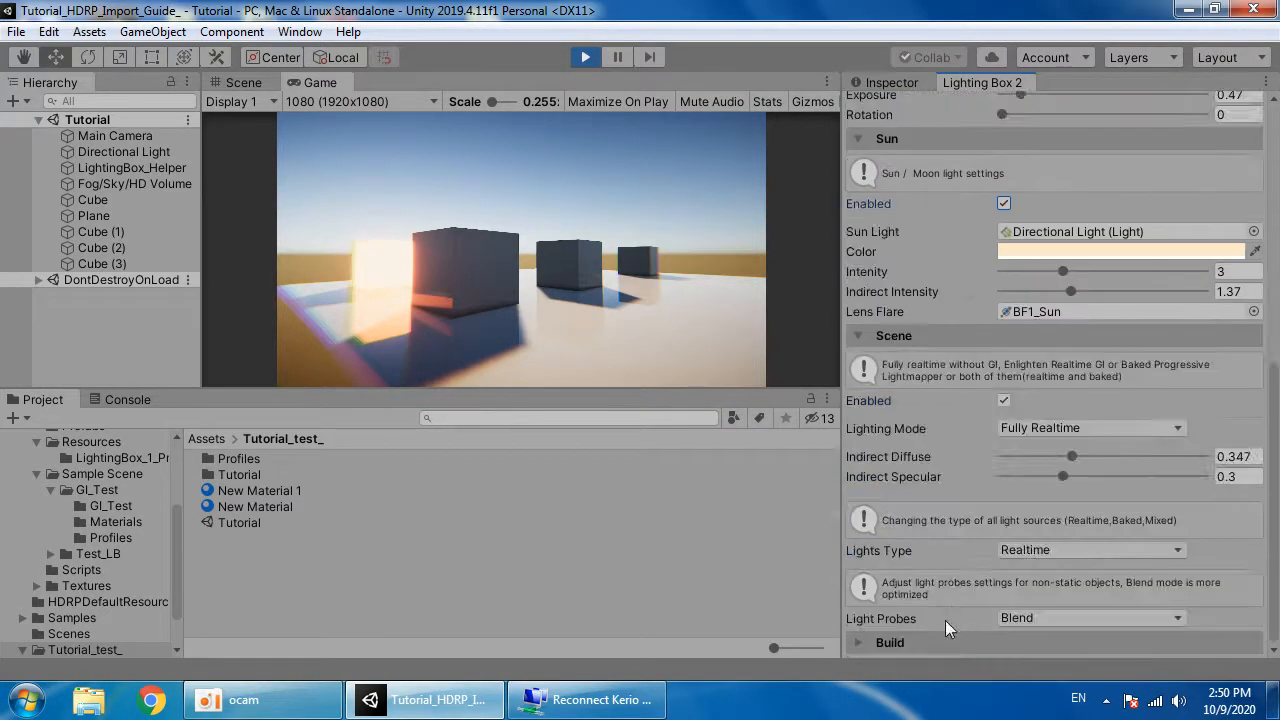
left_click(936, 641)
scroll(905, 615, "down", 5)
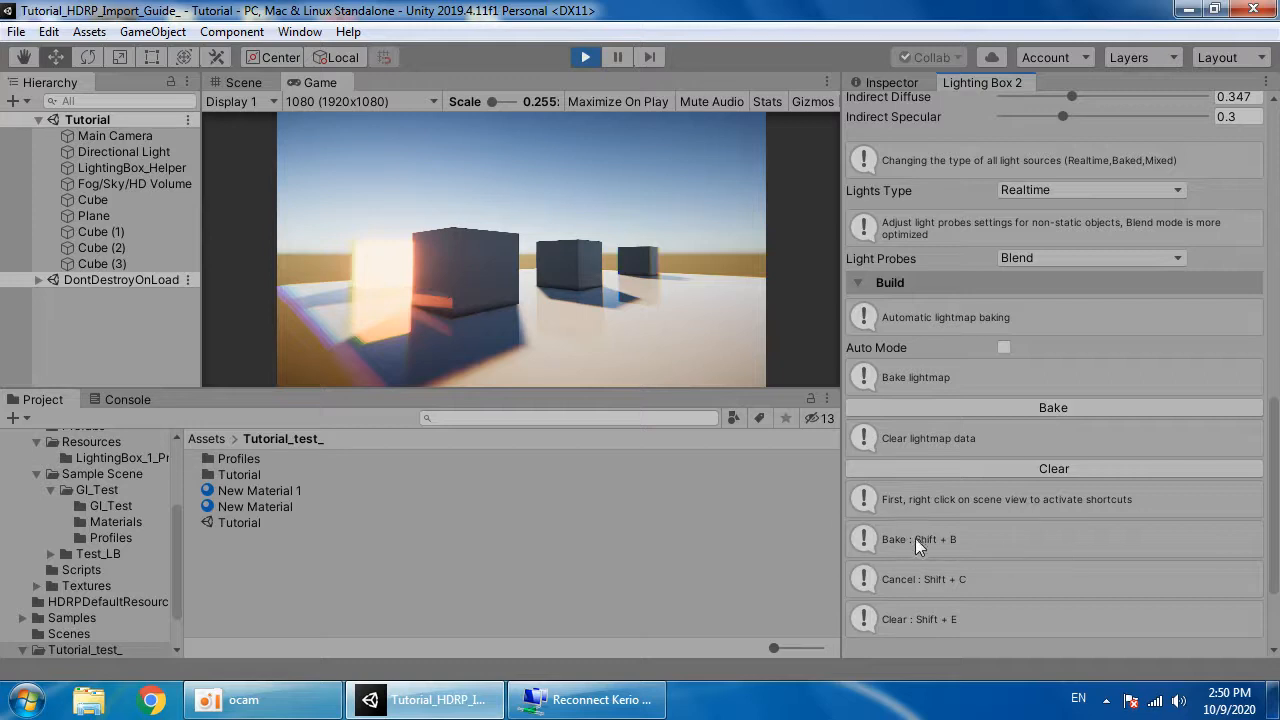
left_click(239, 83)
right_click_drag(600, 300, 657, 360)
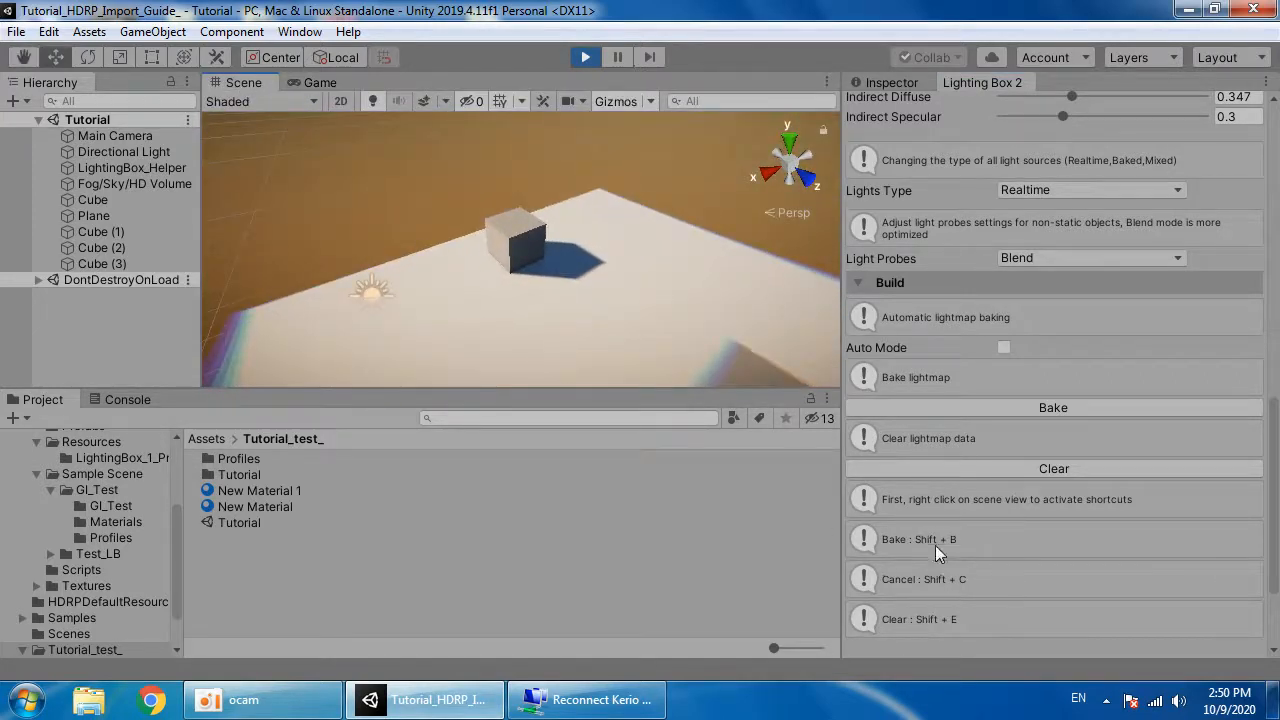
Step: Hide the help notes and collapse the Profile, Ambient, Sun, Scene and Build sections on the Scene page
scroll(1005, 284, "up", 10)
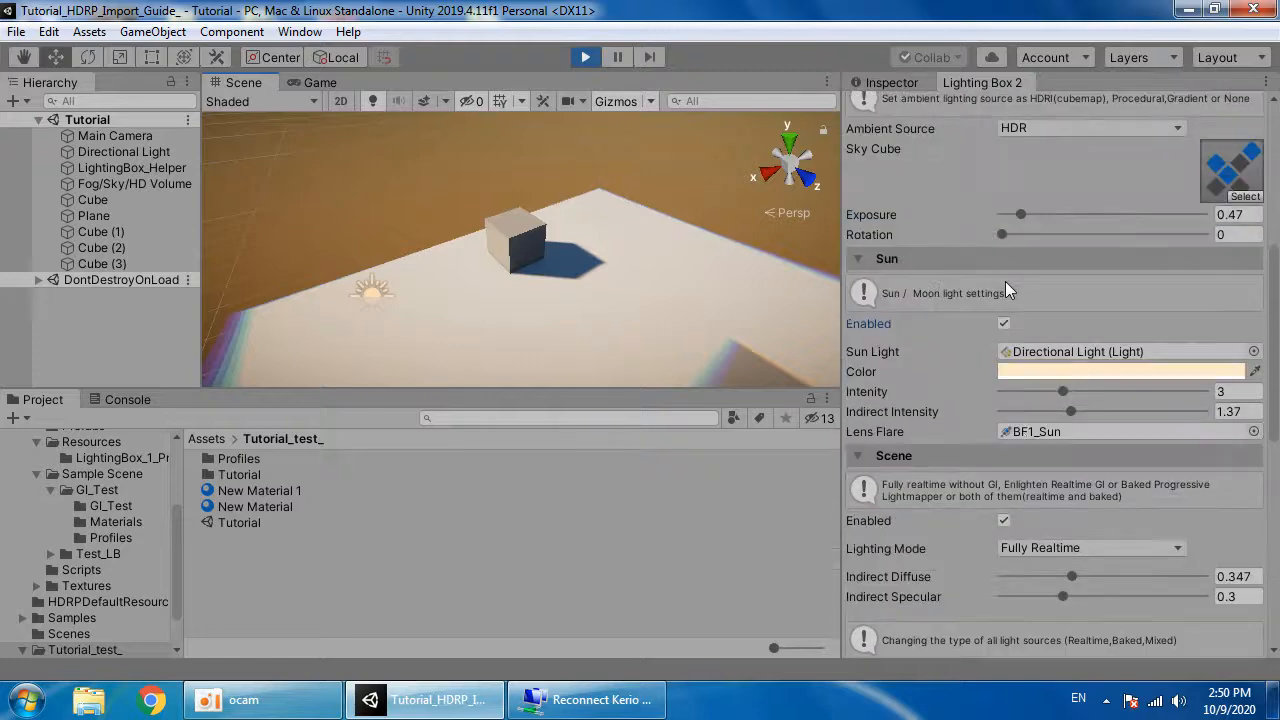
scroll(1032, 225, "up", 2)
left_click(960, 136)
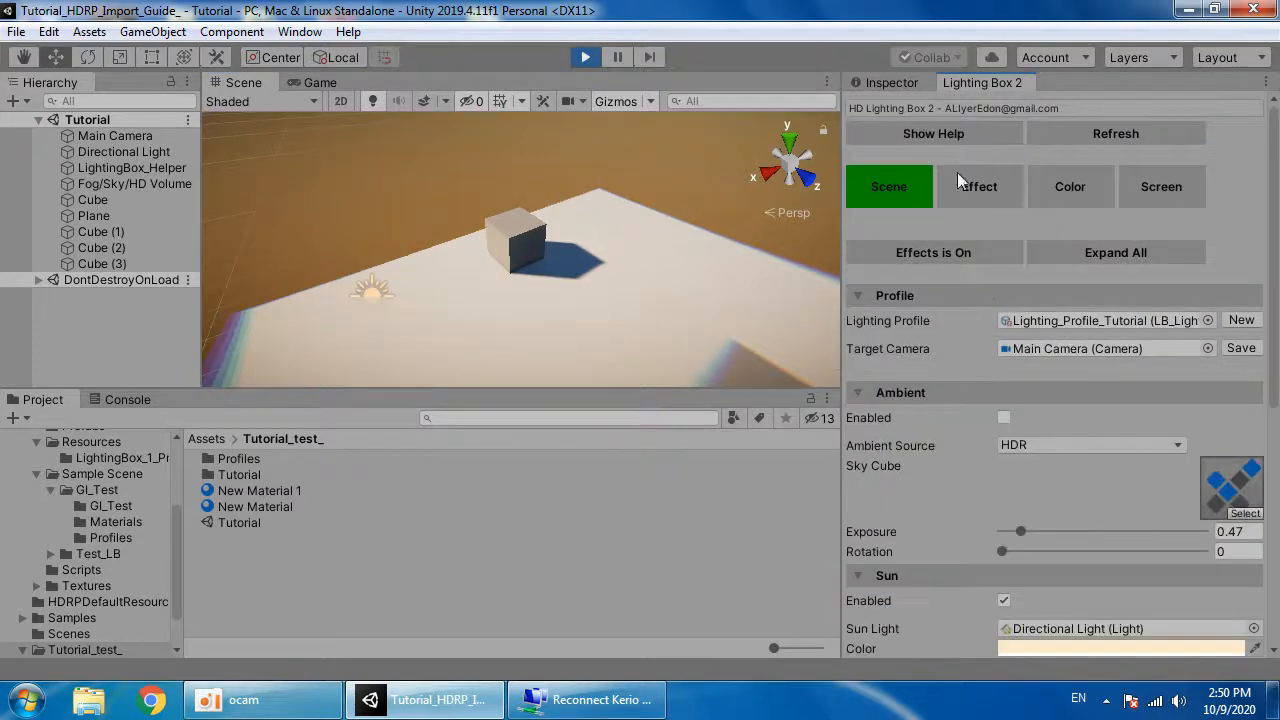
left_click(983, 295)
left_click(976, 322)
left_click(970, 349)
left_click(968, 380)
left_click(980, 404)
left_click(1008, 192)
left_click(1089, 186)
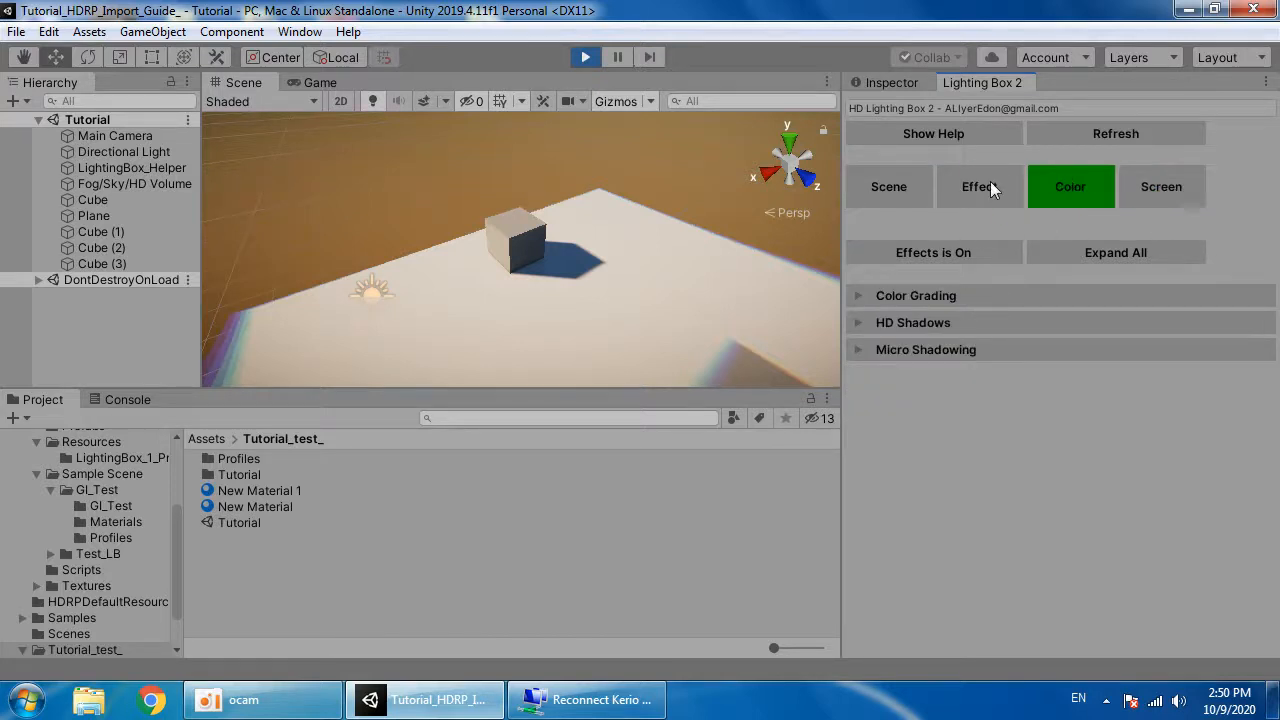
left_click(876, 186)
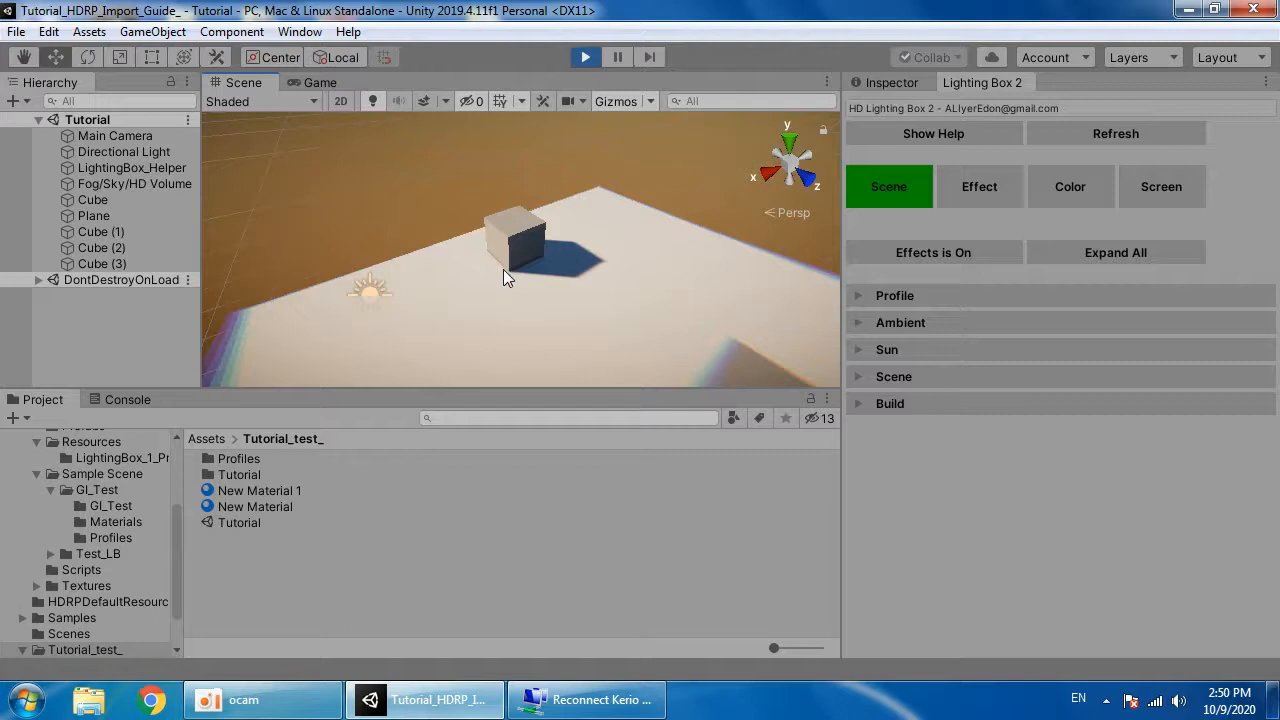
Step: Inspect the scene in the Scene and Game views and close the Lighting Box 2 window
right_click_drag(479, 274, 885, 229)
left_click(304, 84)
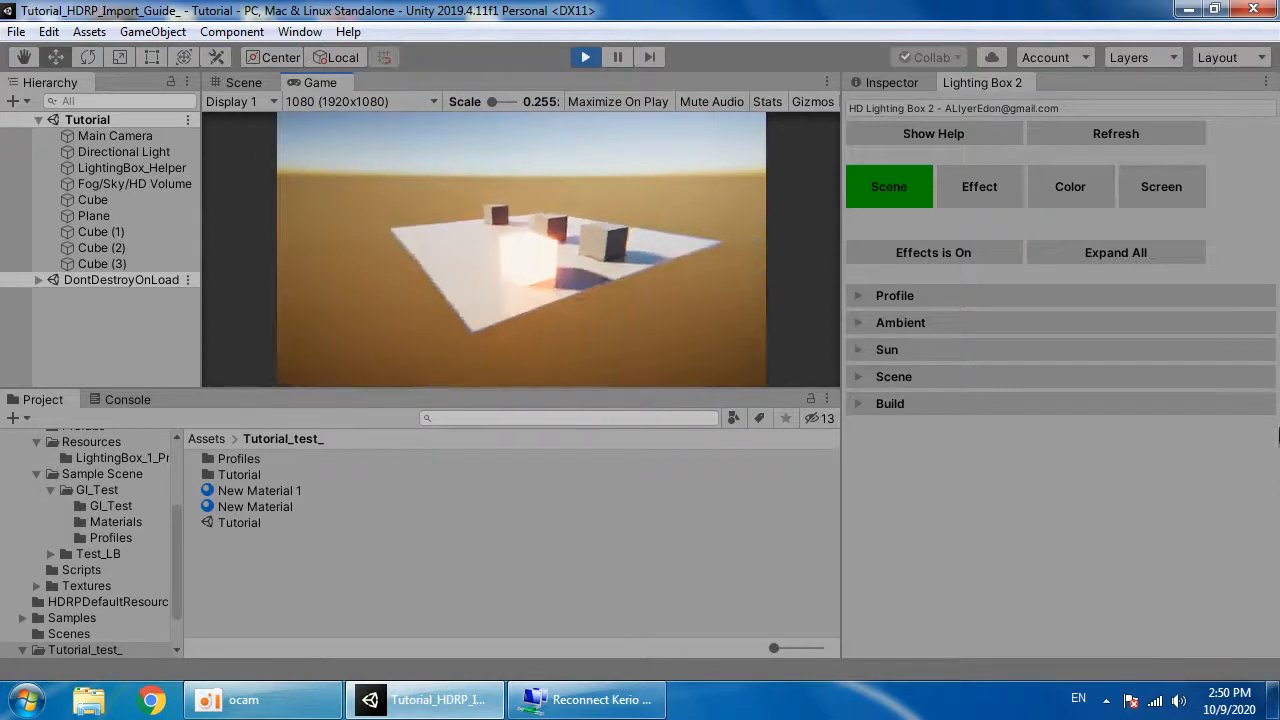
right_click(976, 82)
left_click(1020, 111)
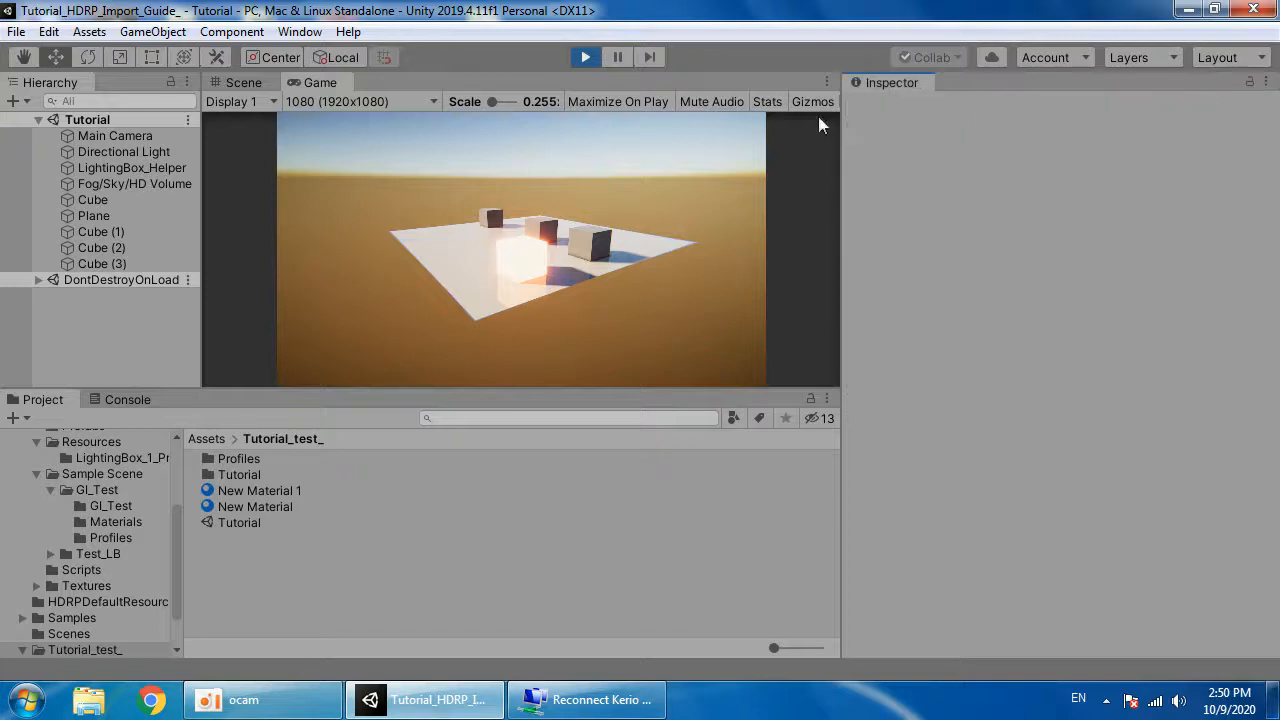
Step: Examine the overrides on the Fog/Sky/HD Volume object and locate its assigned volume profile in the project files
left_click(164, 186)
scroll(963, 489, "down", 5)
scroll(897, 458, "up", 5)
scroll(933, 398, "down", 5)
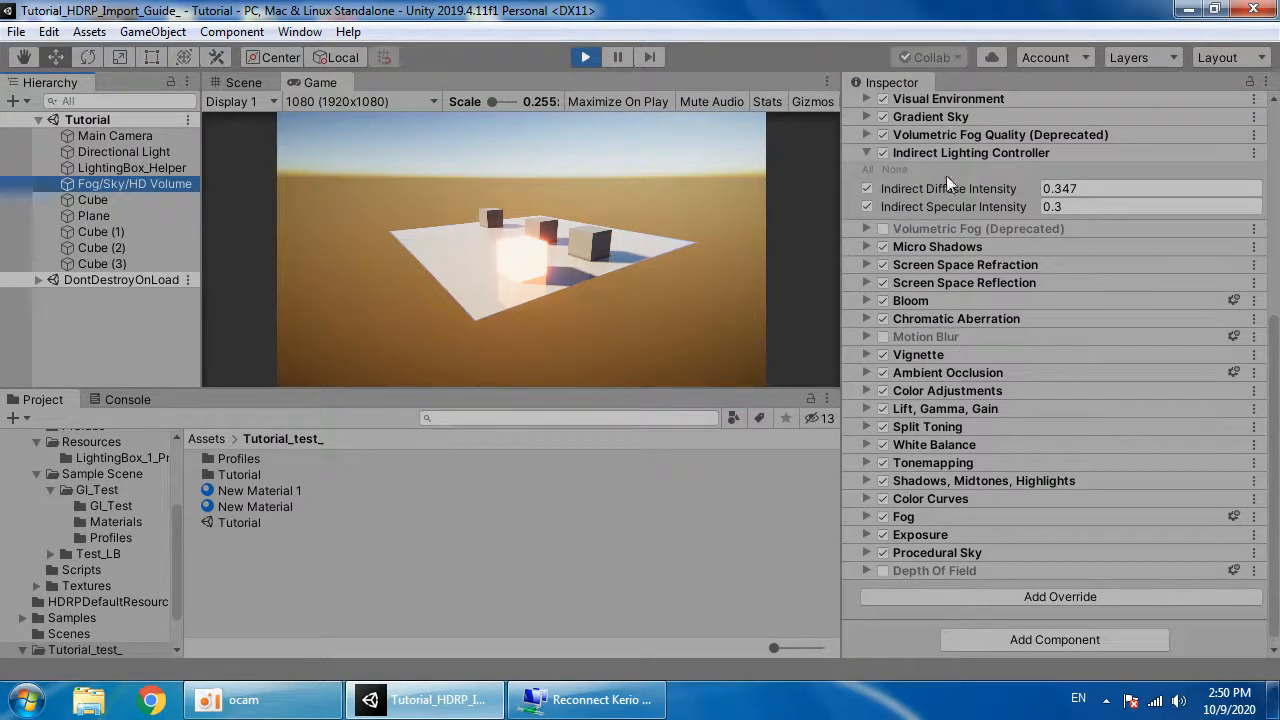
left_click(940, 150)
scroll(974, 500, "up", 5)
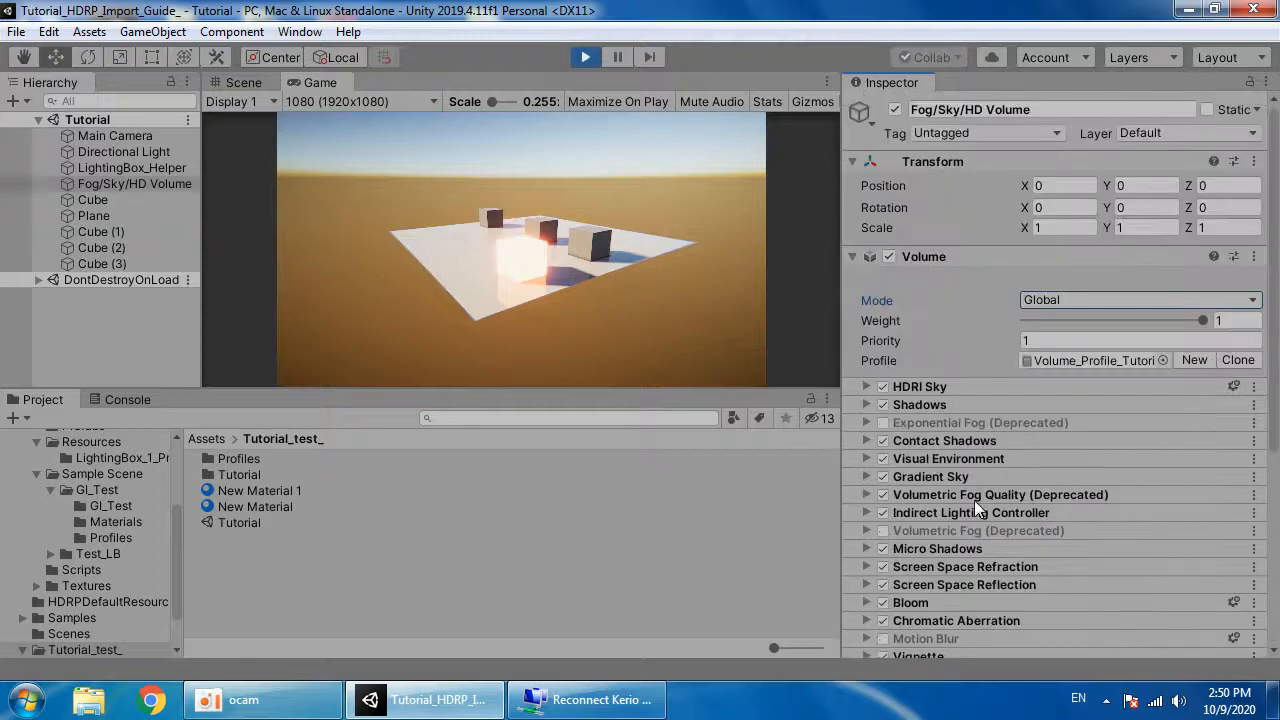
left_click(1068, 362)
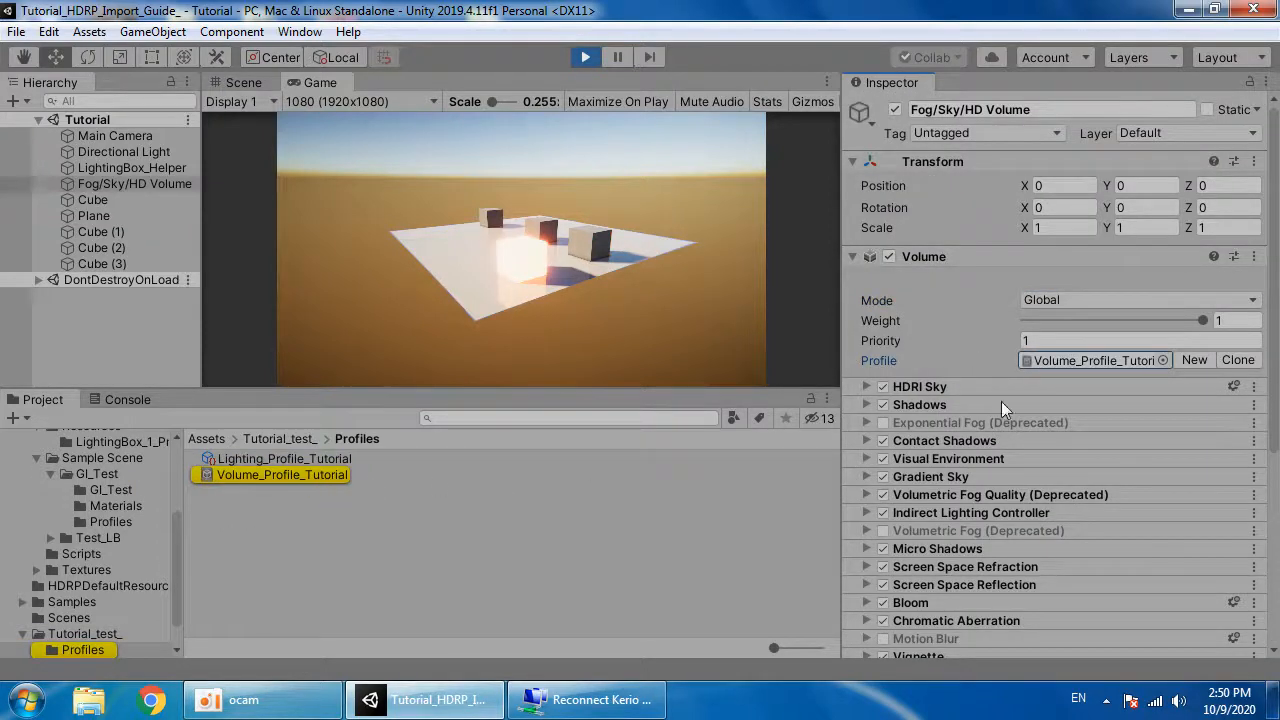
scroll(1017, 400, "down", 5)
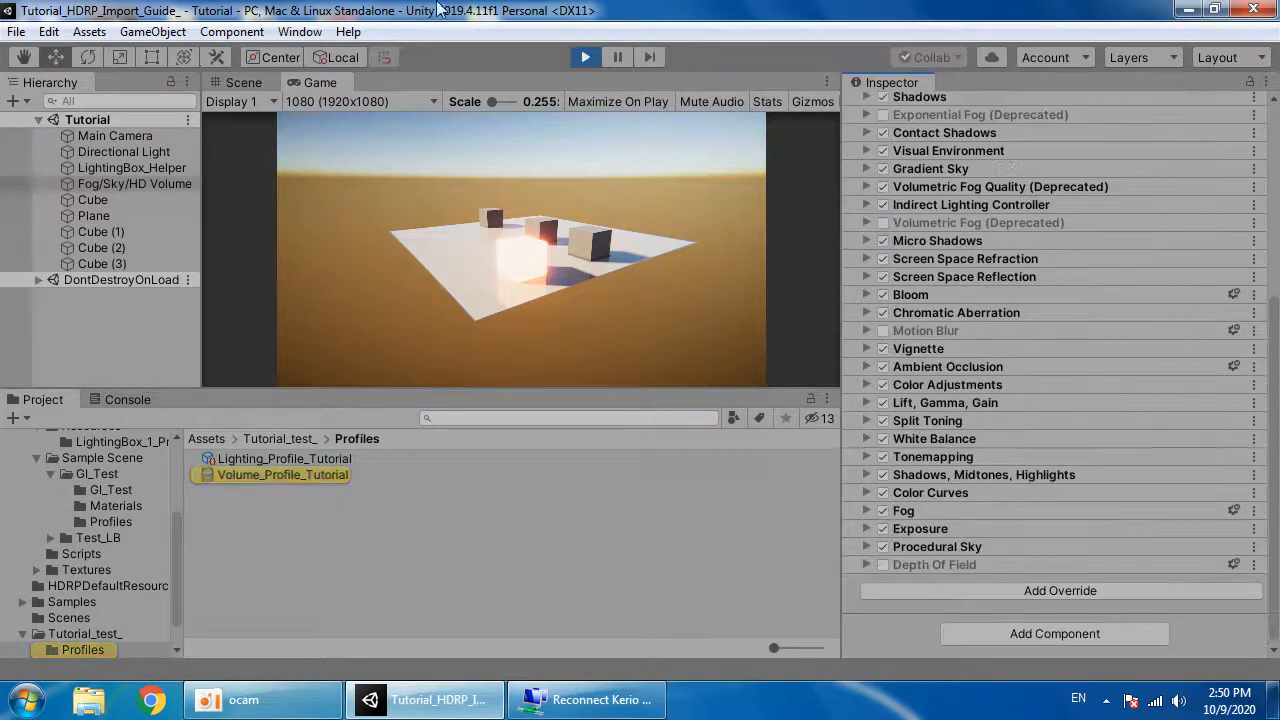
Step: Reopen the HD Lighting Box 2 window and return to the Fog/Sky/HD Volume object's properties
left_click(286, 32)
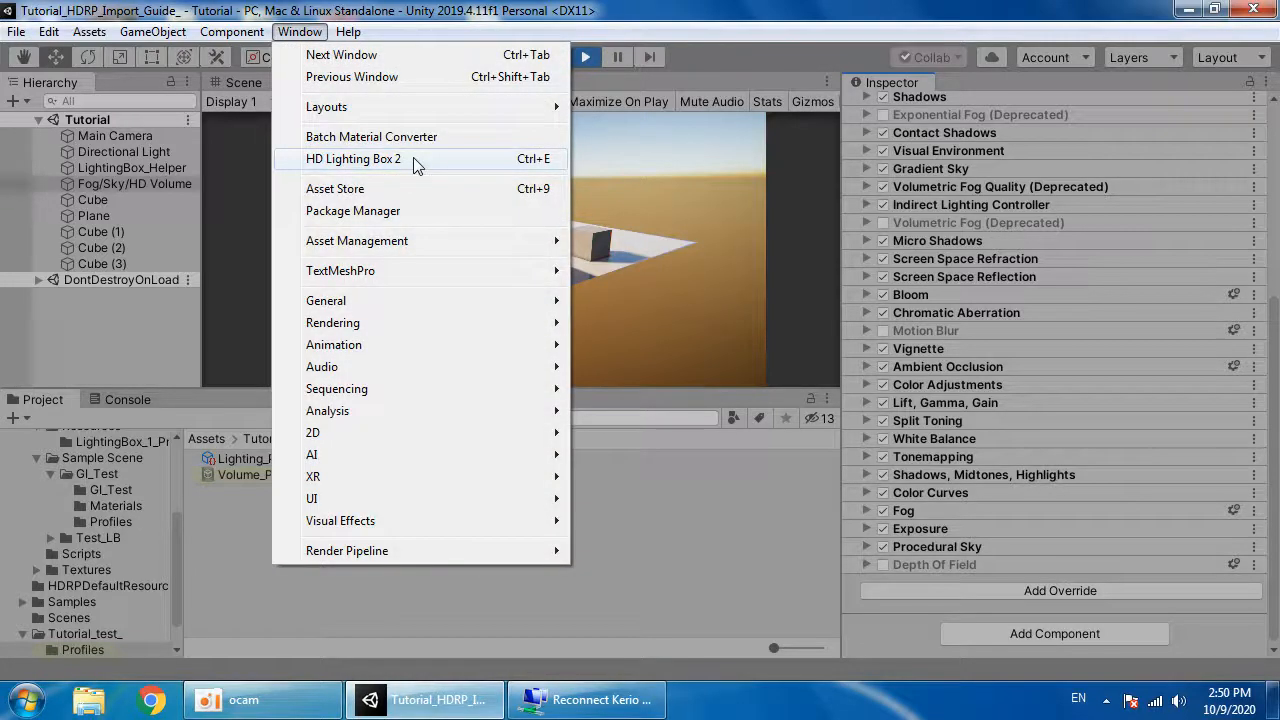
left_click(416, 162)
left_click(880, 84)
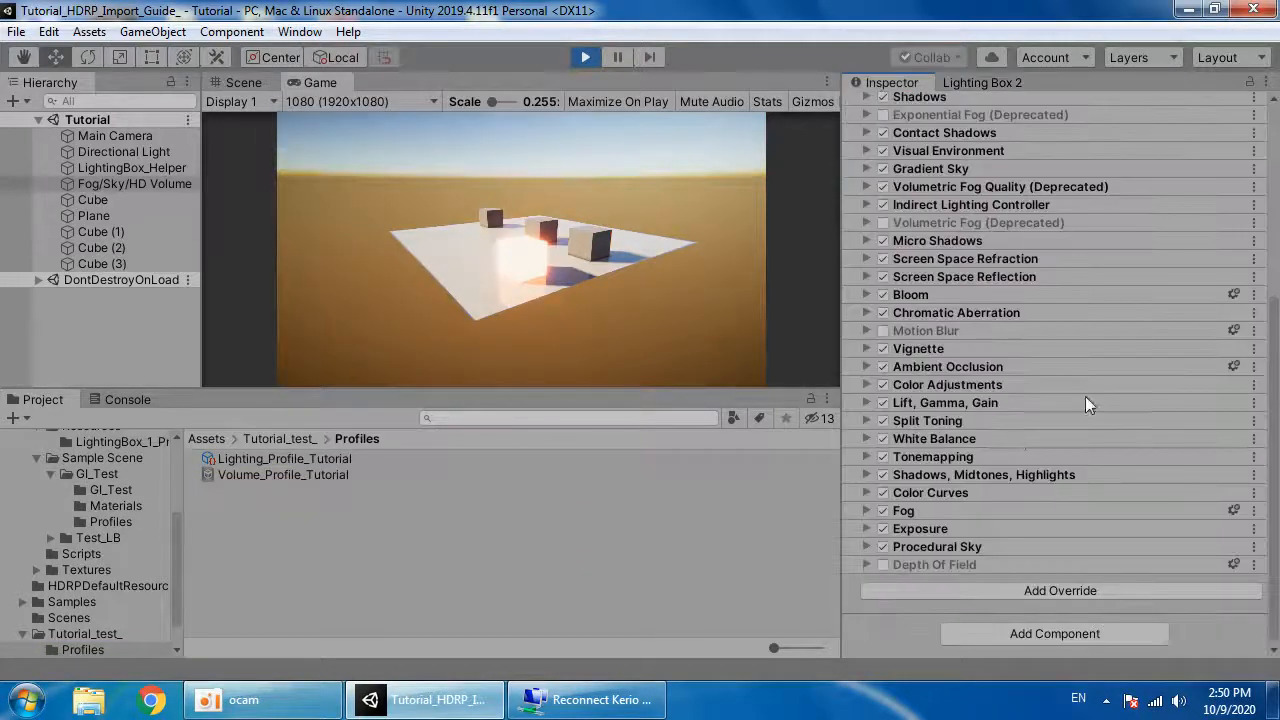
Step: Locate the volume profile assigned to the Fog/Sky/HD Volume object again and review its list of overrides
scroll(1085, 396, "up", 5)
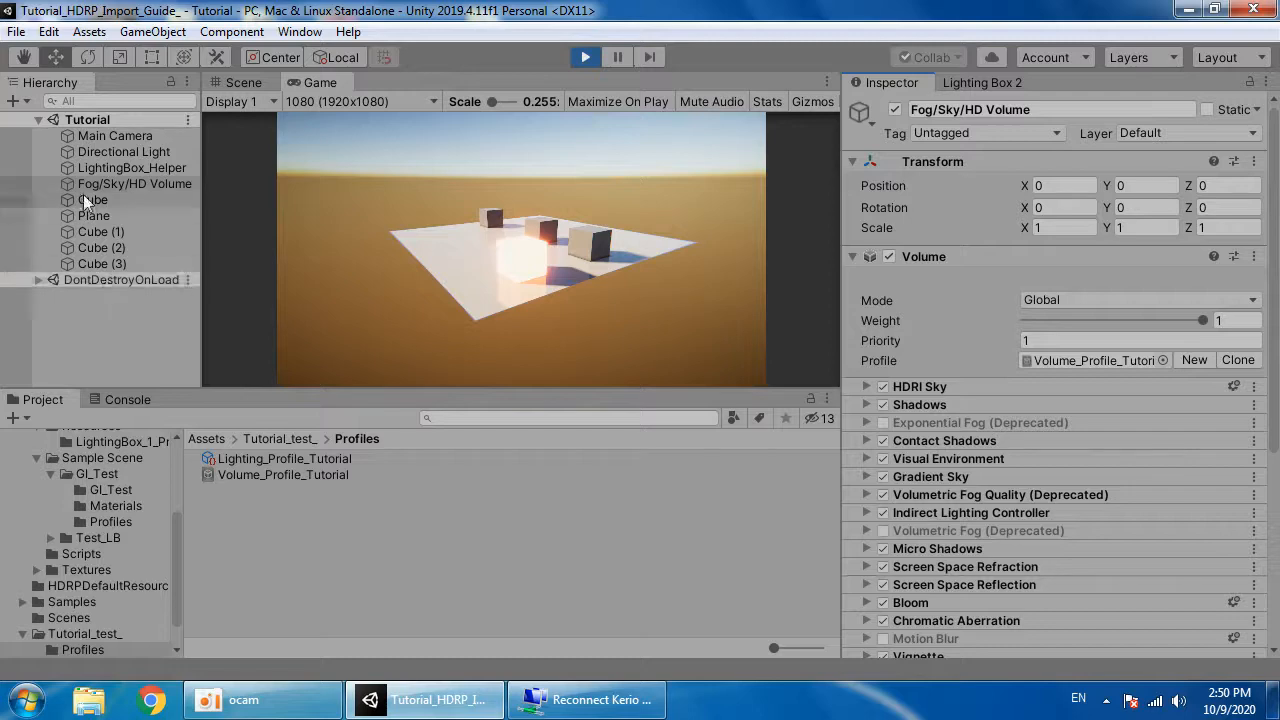
left_click(1080, 363)
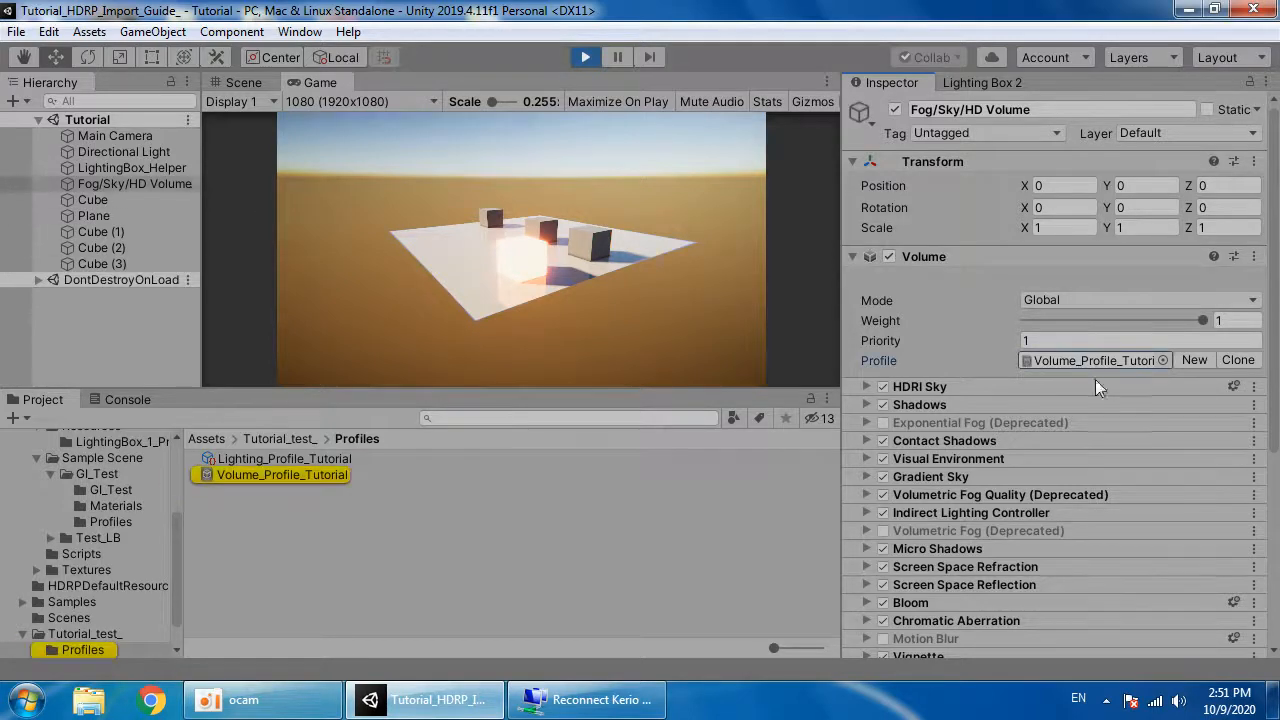
scroll(1002, 406, "down", 5)
scroll(971, 533, "up", 5)
Step: Look through the Scene, Effect, Color and Screen pages of Lighting Box 2, finishing on the Color page
left_click(980, 84)
left_click(995, 190)
left_click(1070, 186)
left_click(980, 186)
left_click(1070, 186)
left_click(1160, 186)
left_click(1070, 186)
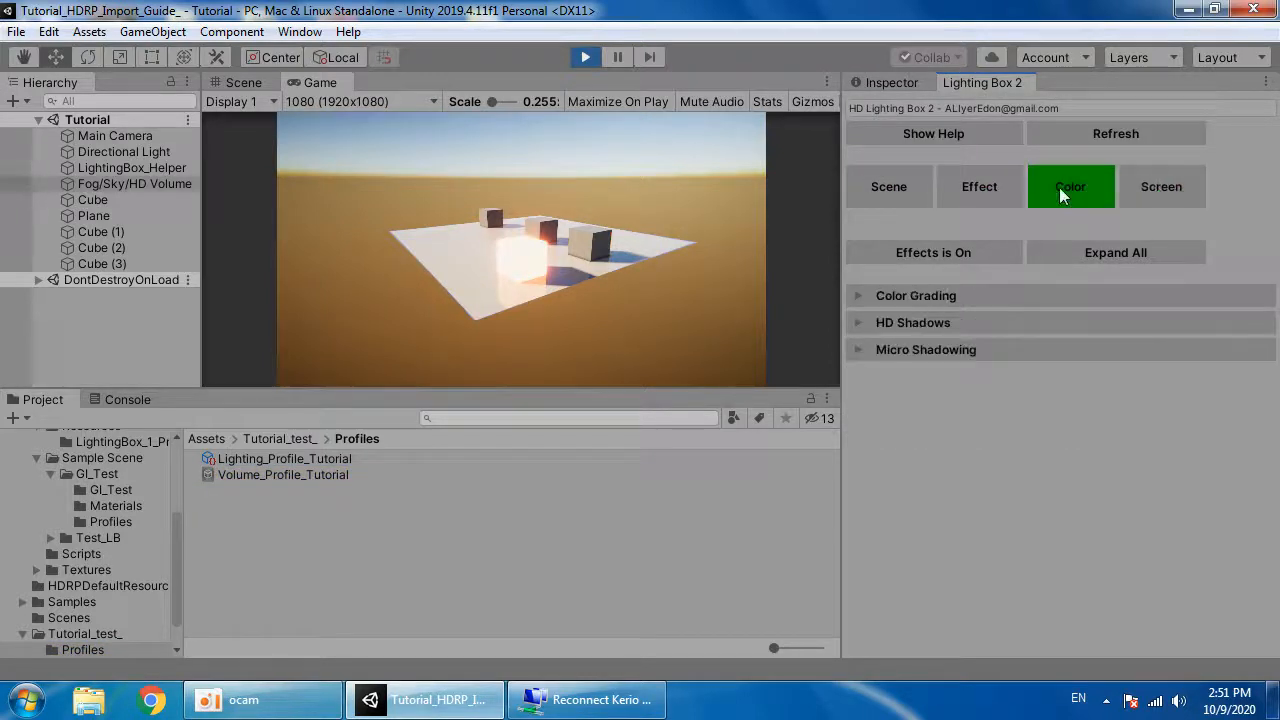
left_click(889, 186)
left_click(1011, 190)
left_click(1097, 183)
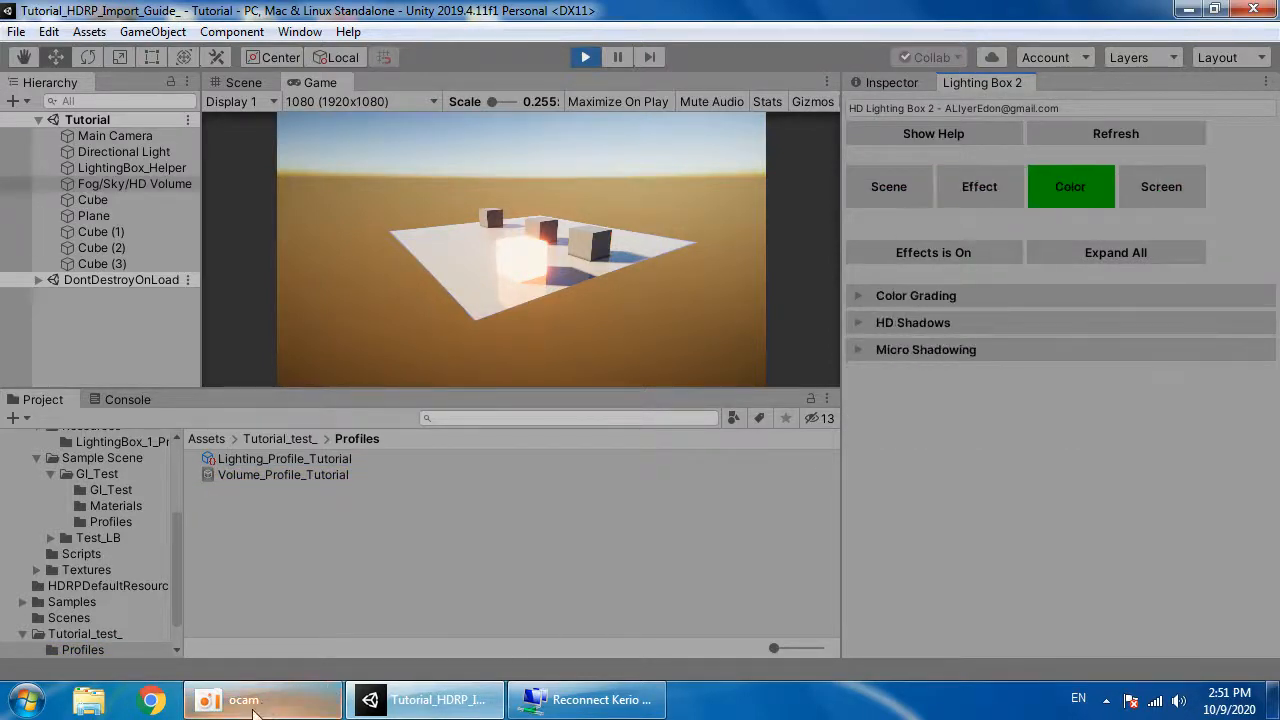